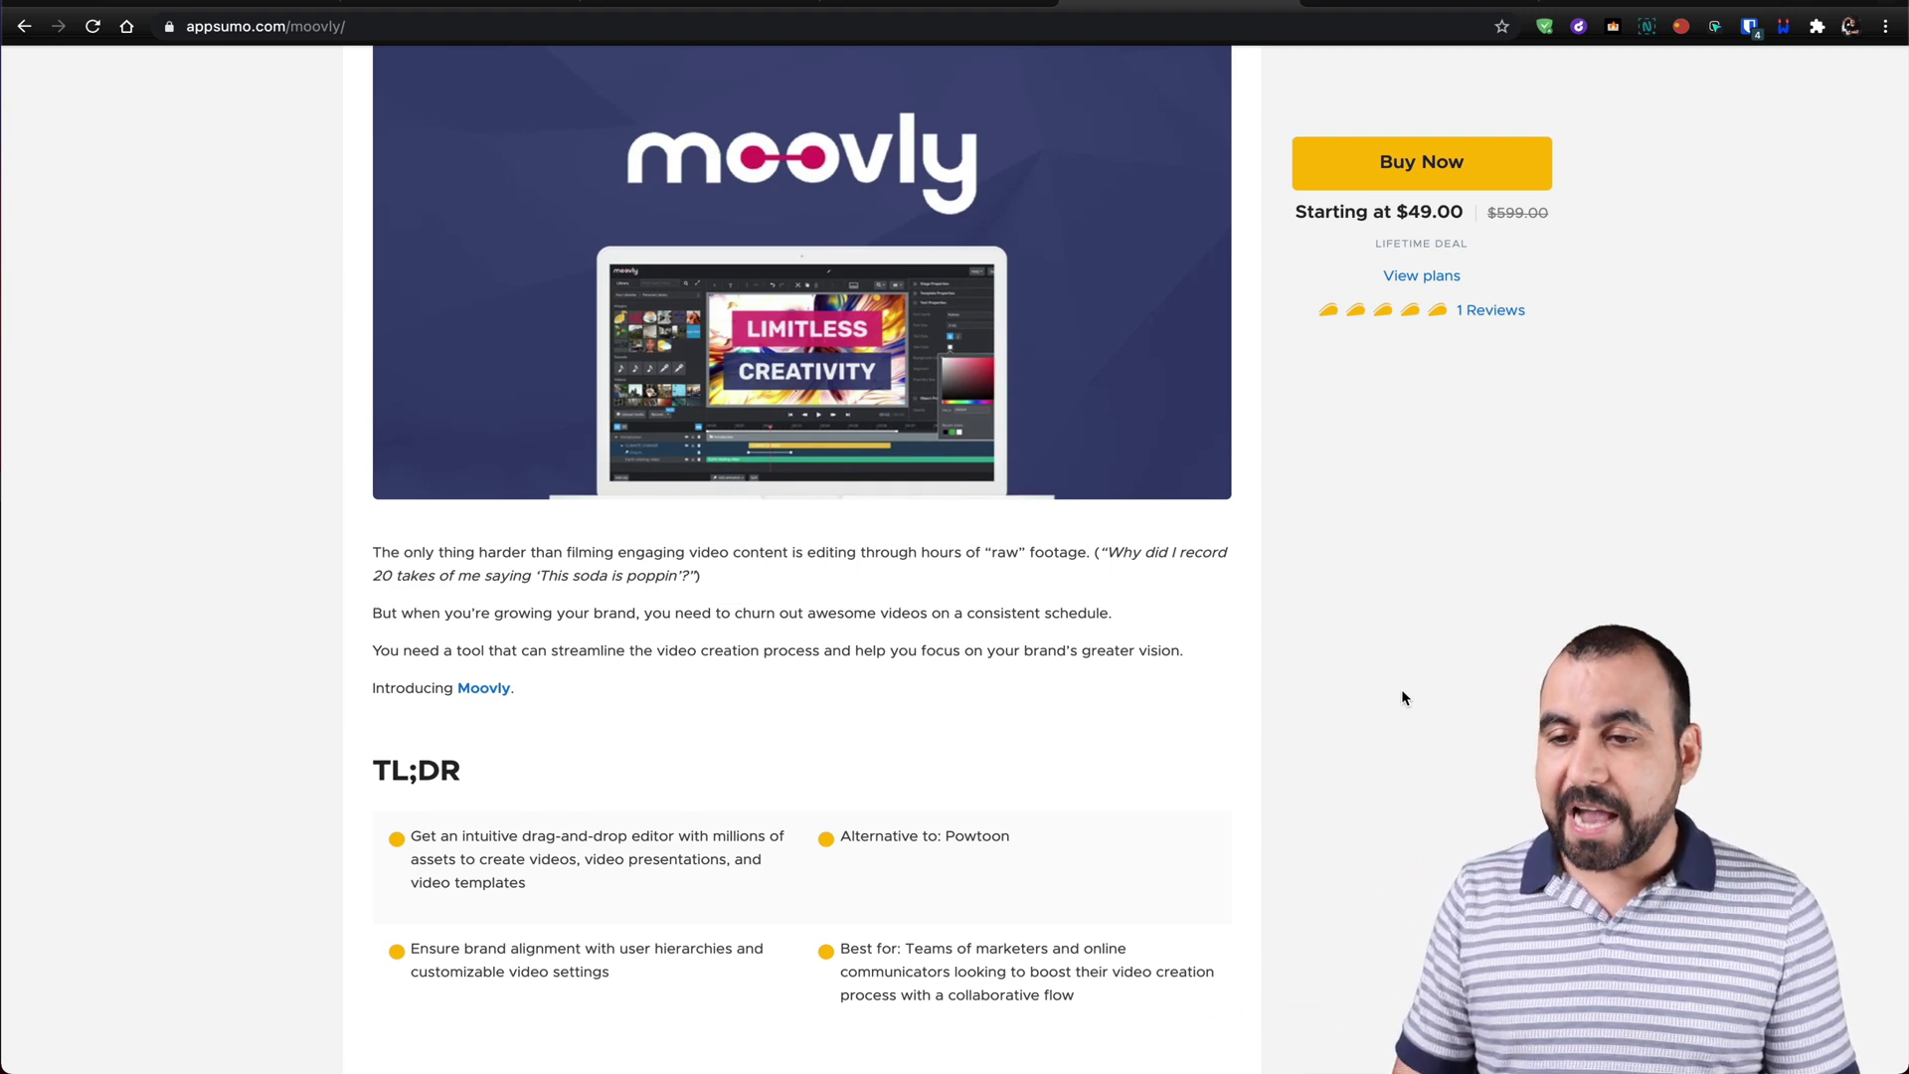
# Scroll the Moovly deal page, highlight the 'Alternative to: Powtoon' line, then jump to Plans and Features.
pyautogui.scroll(-1, 1402, 694)
pyautogui.scroll(-4, 1402, 694)
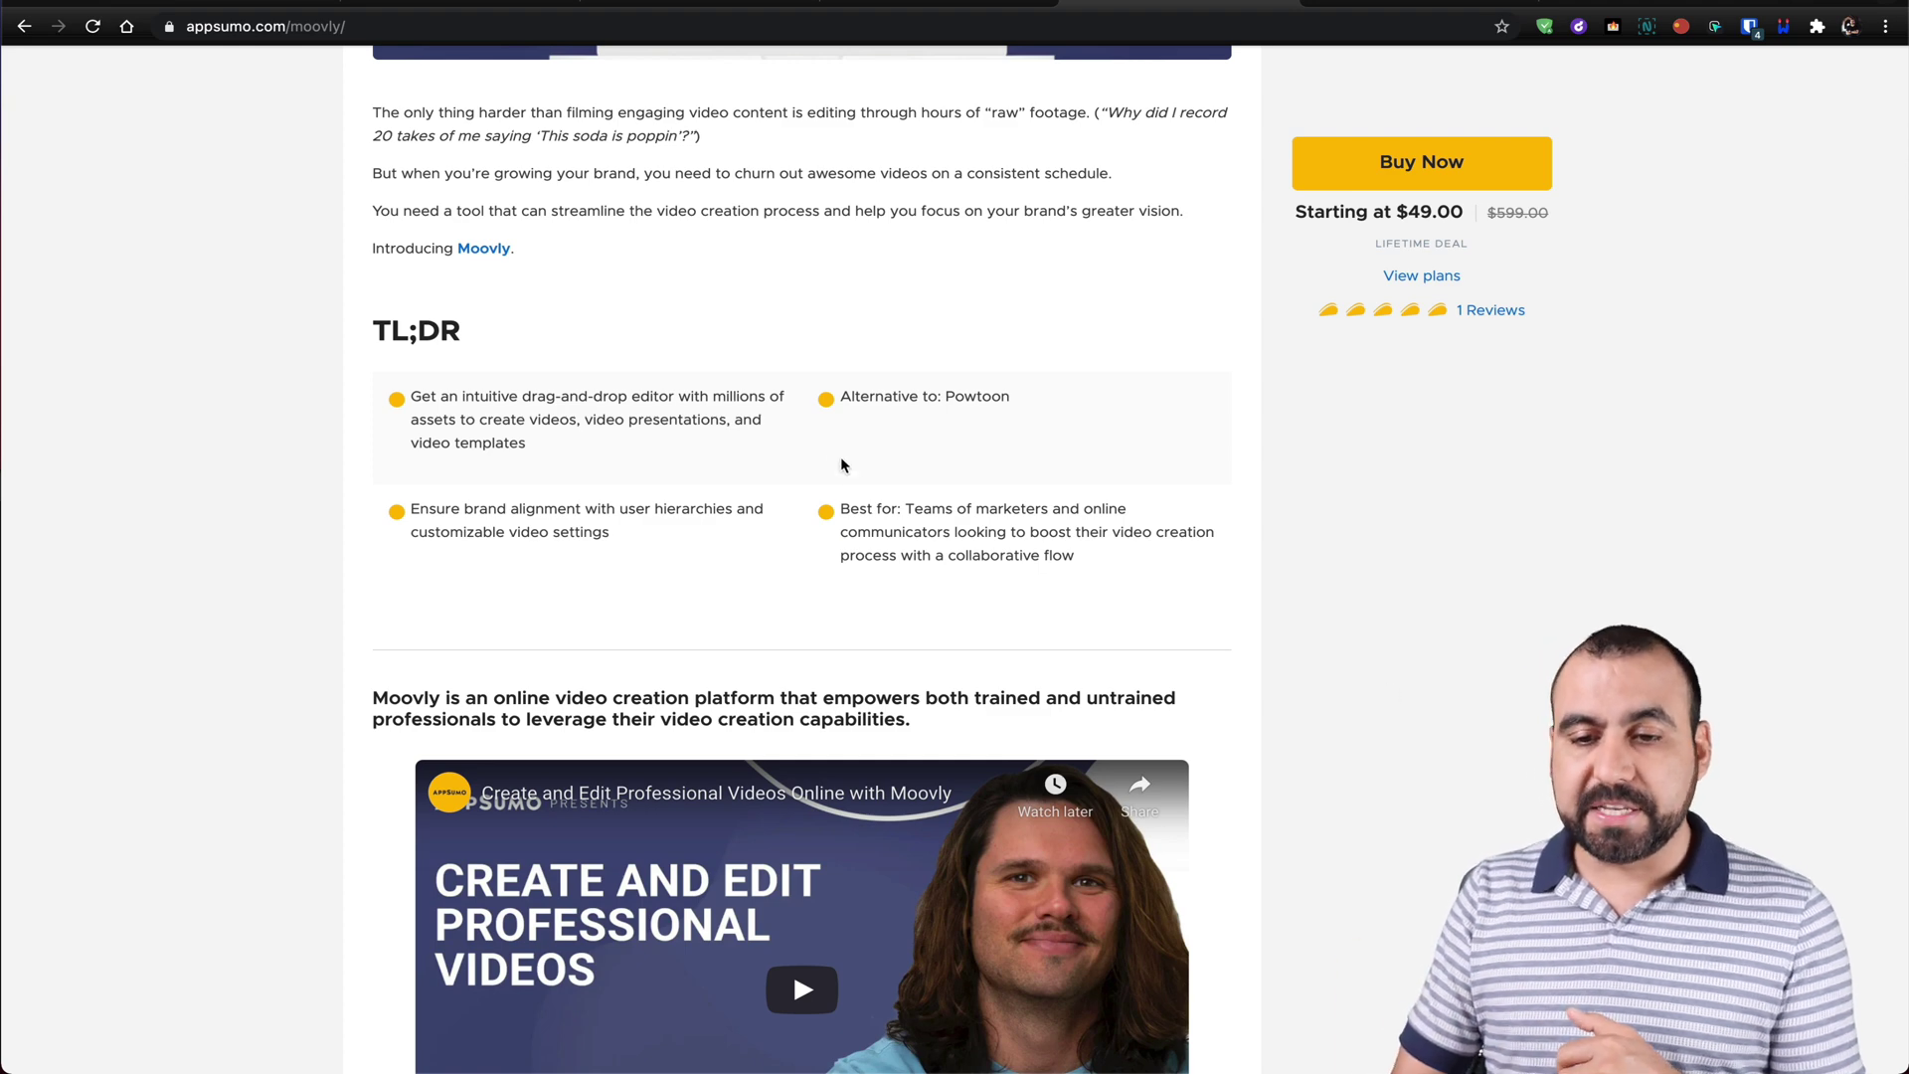
pyautogui.moveTo(840, 399); pyautogui.dragTo(1049, 410)
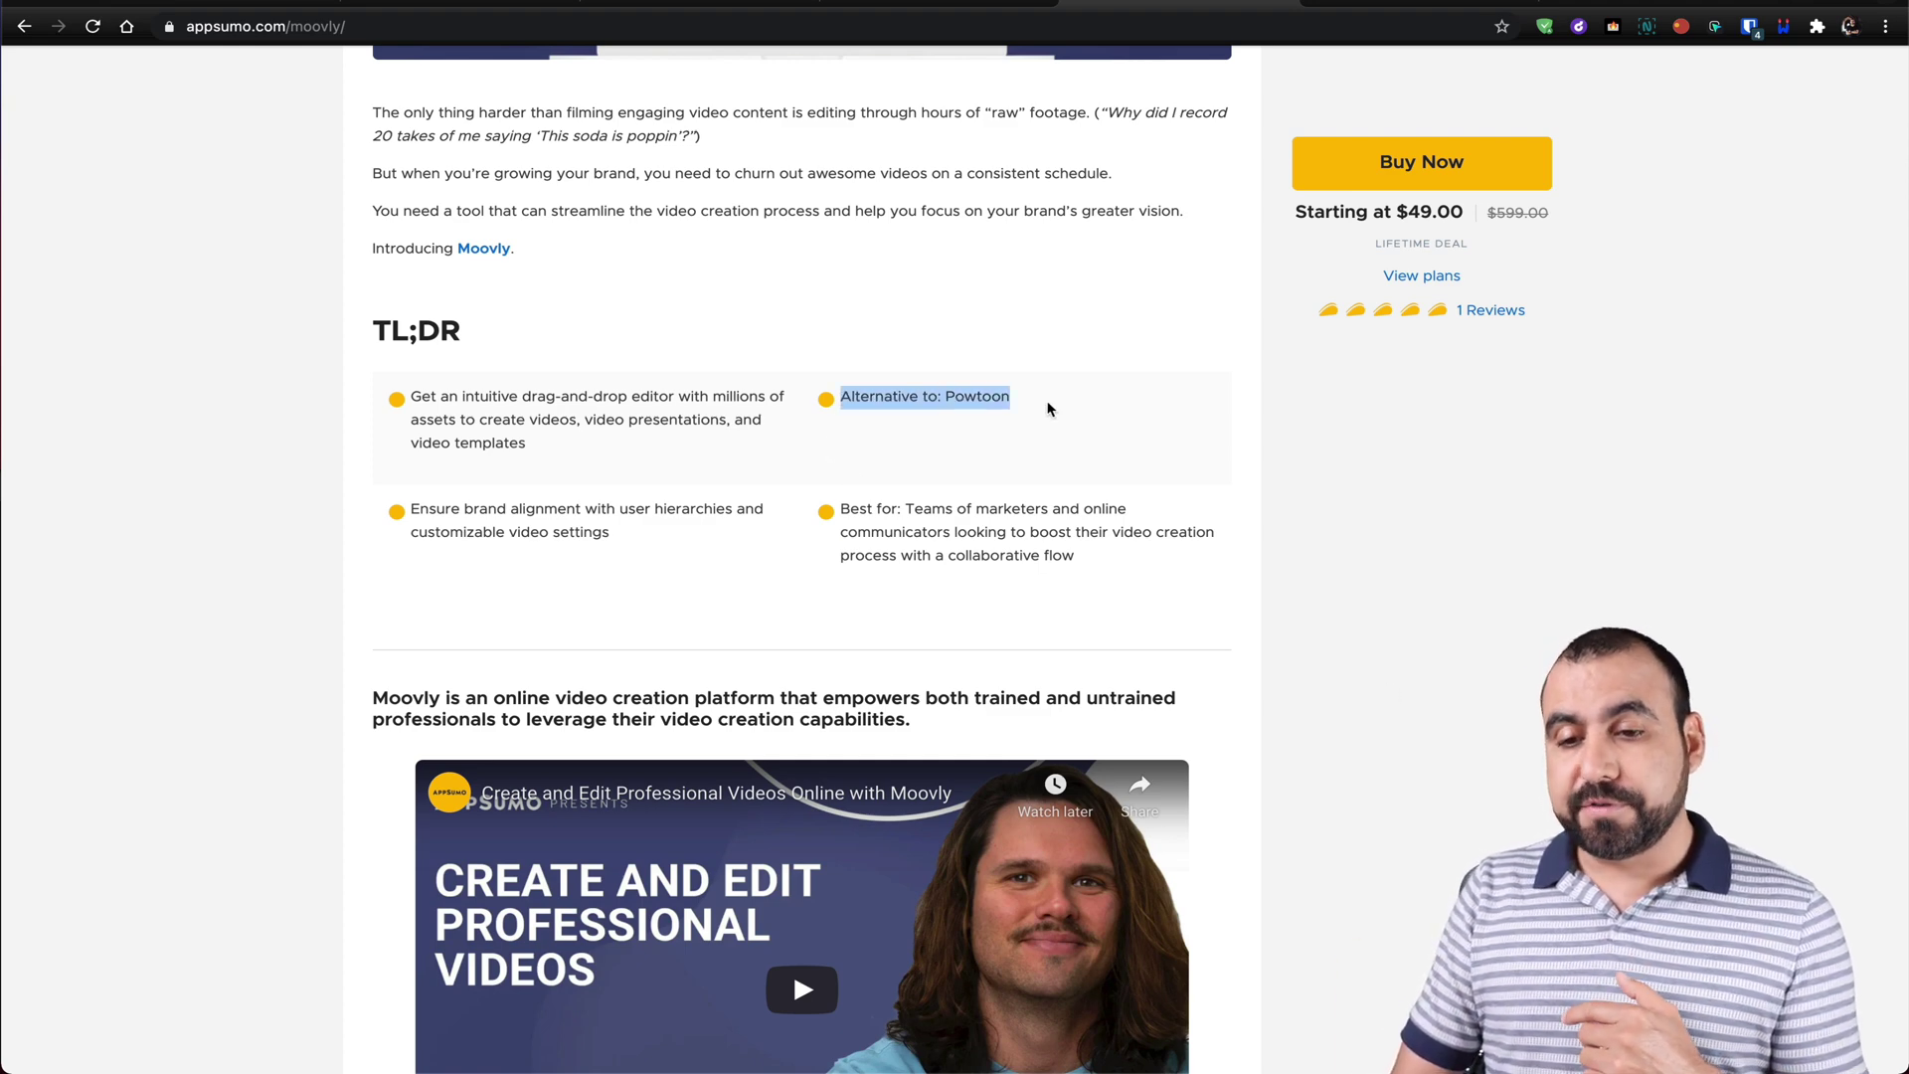
pyautogui.doubleClick(970, 403)
pyautogui.click(1085, 416)
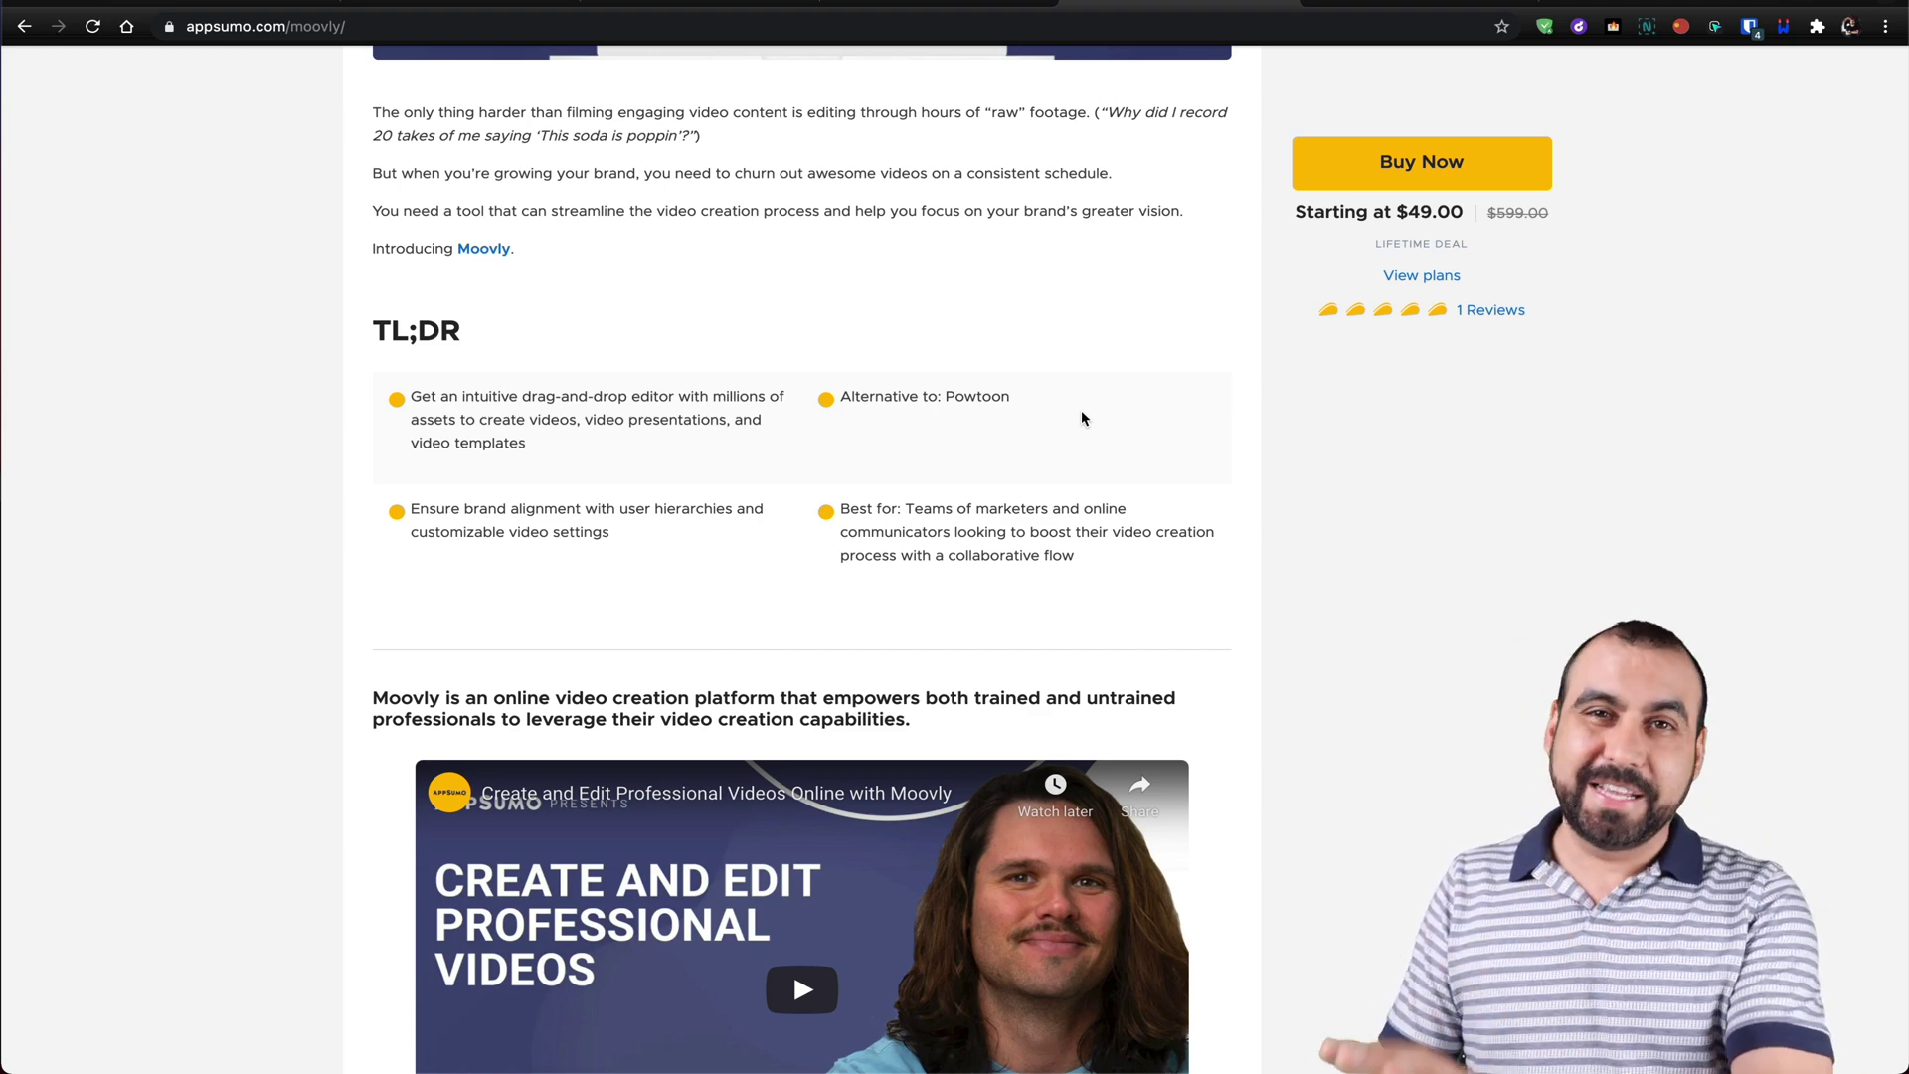
pyautogui.click(1442, 278)
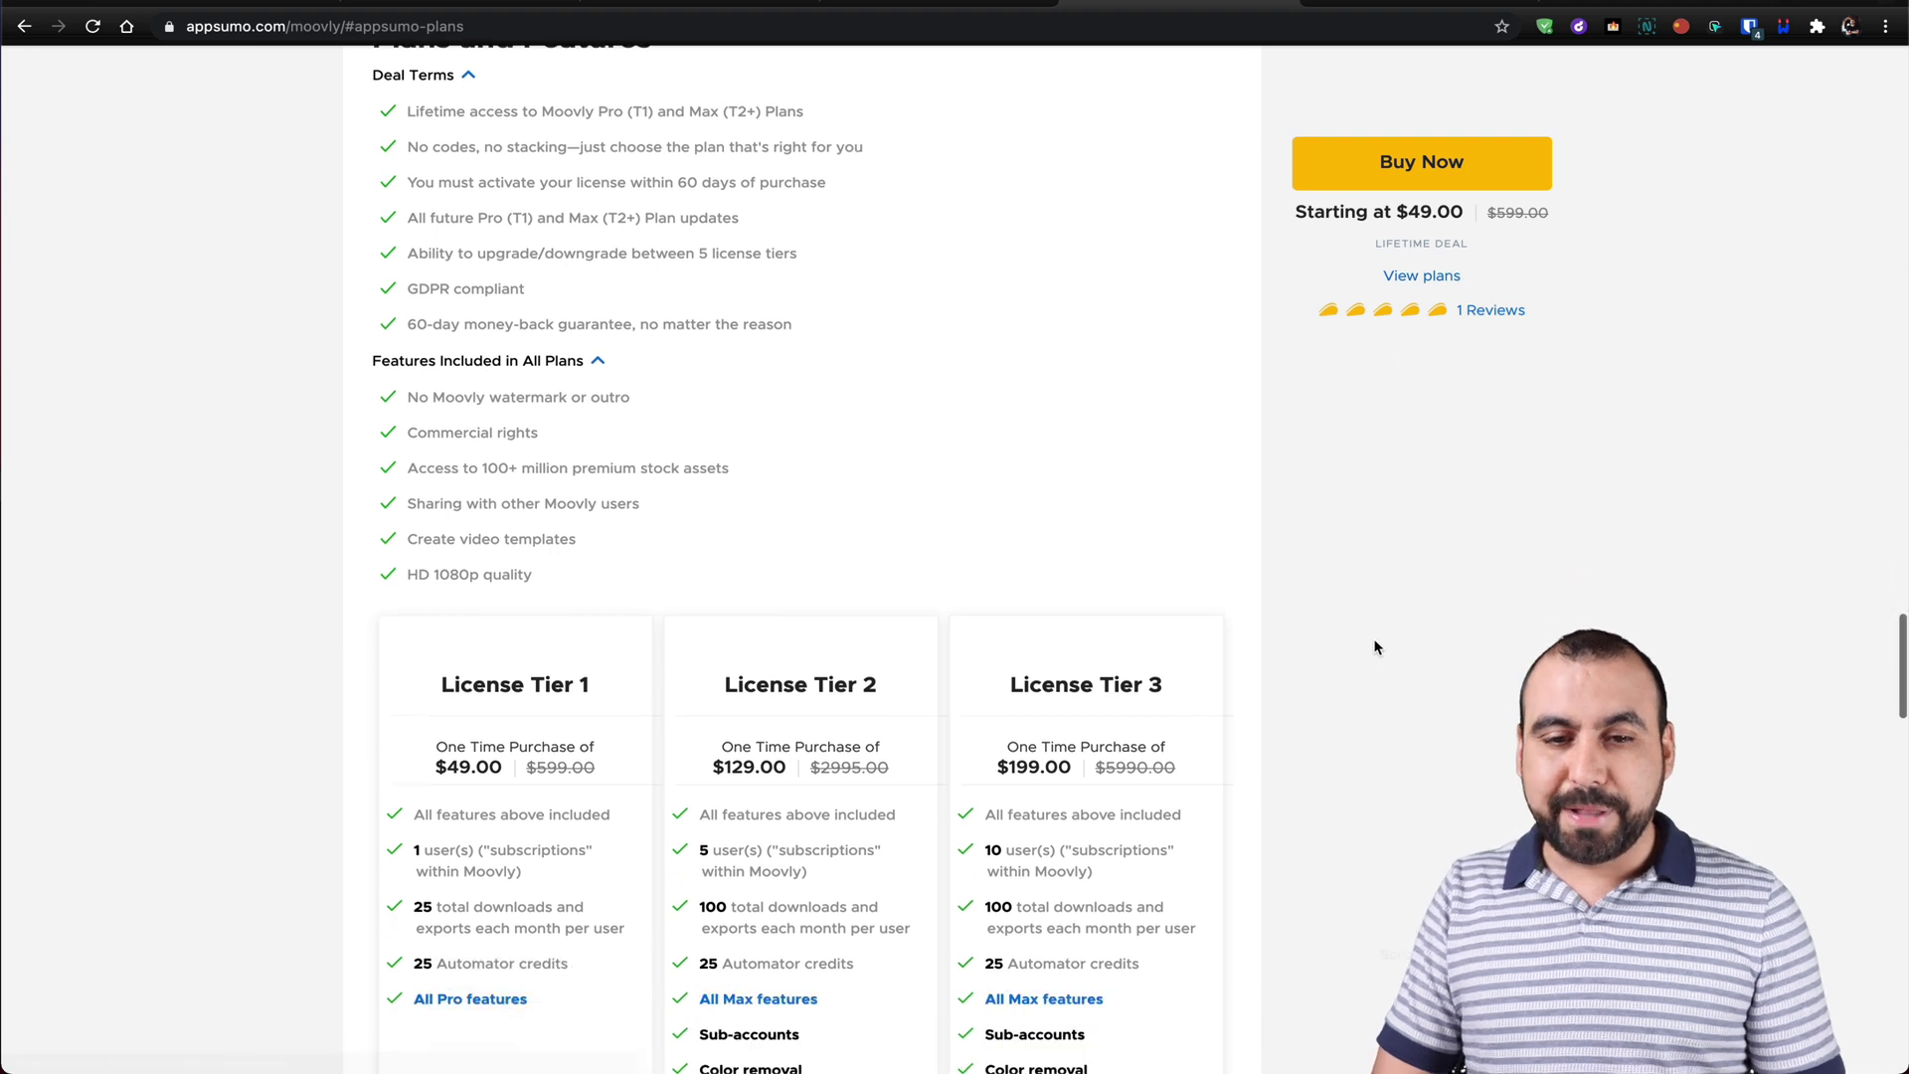
# Highlight Tier features: HD 1080p, single user, 25 monthly downloads and 25 Automator credits.
pyautogui.scroll(-4, 1376, 647)
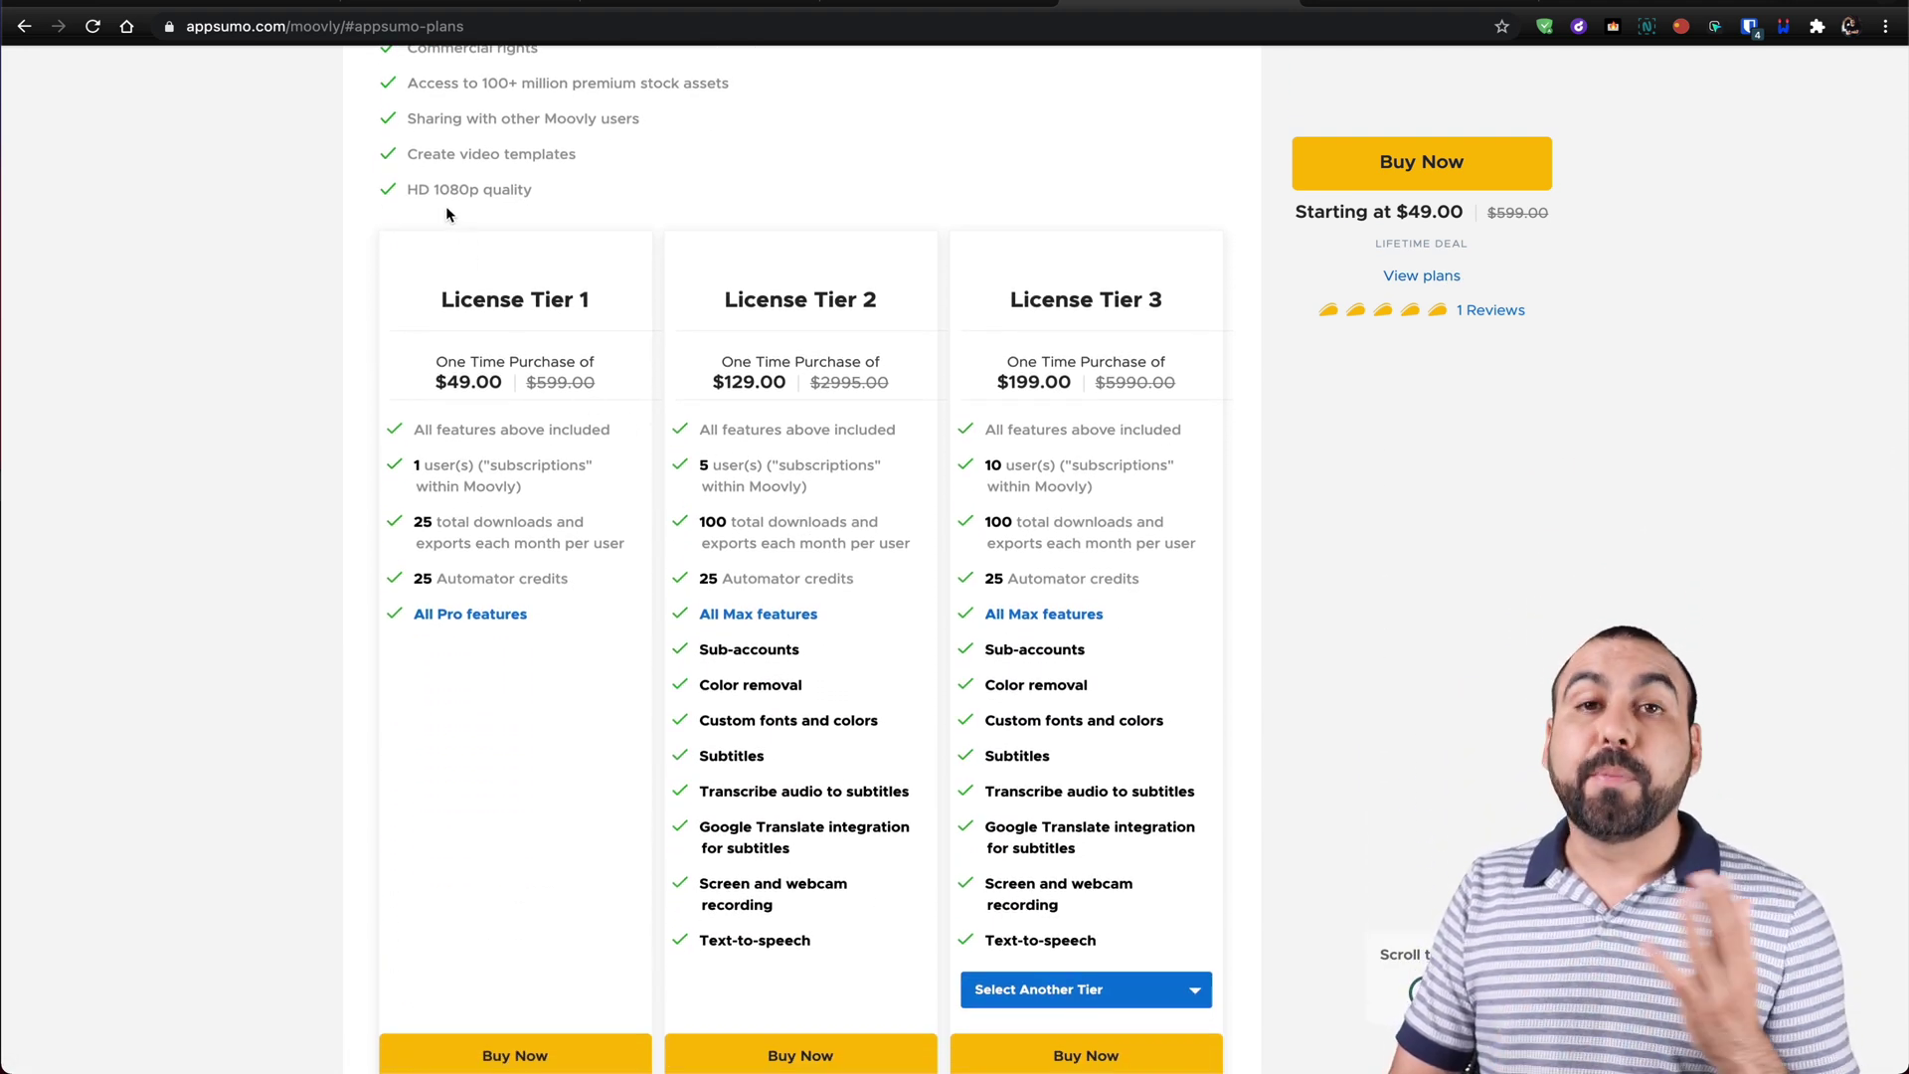
pyautogui.moveTo(409, 190); pyautogui.dragTo(521, 195)
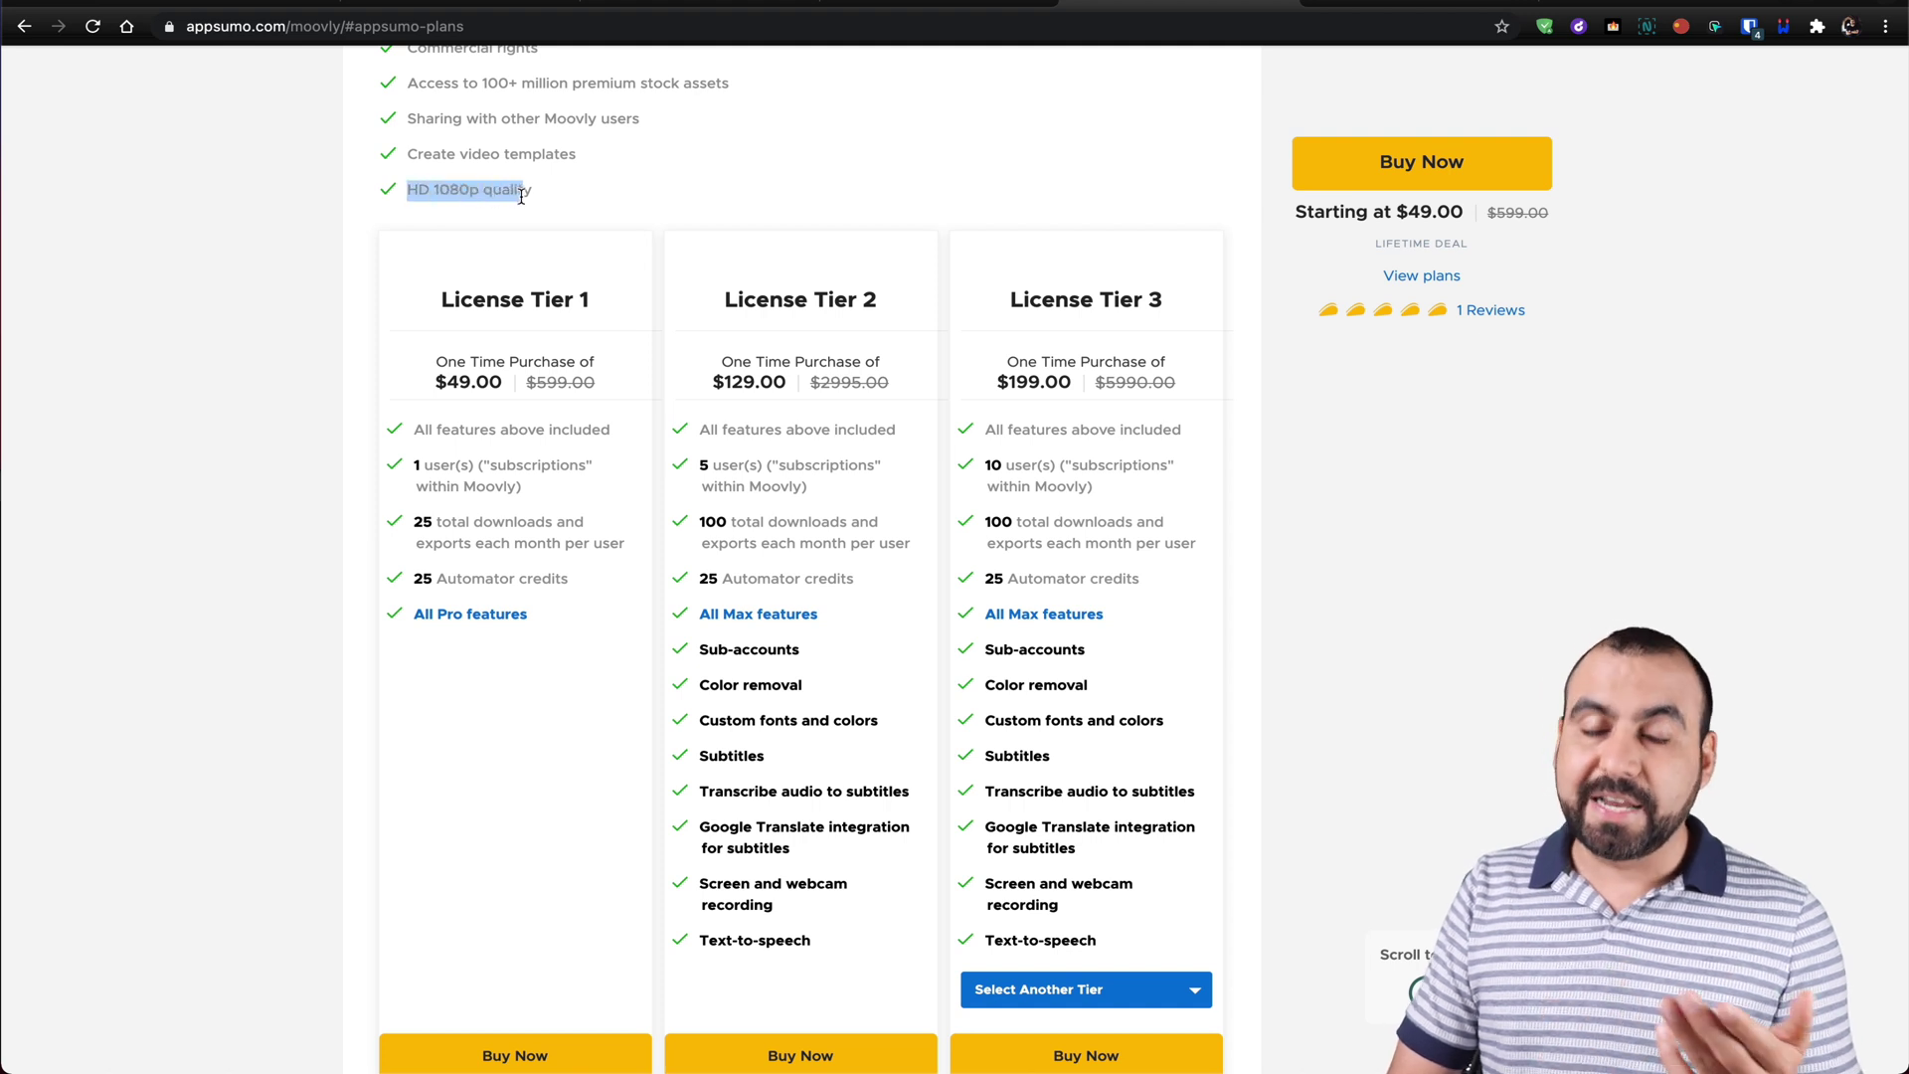
pyautogui.click(546, 198)
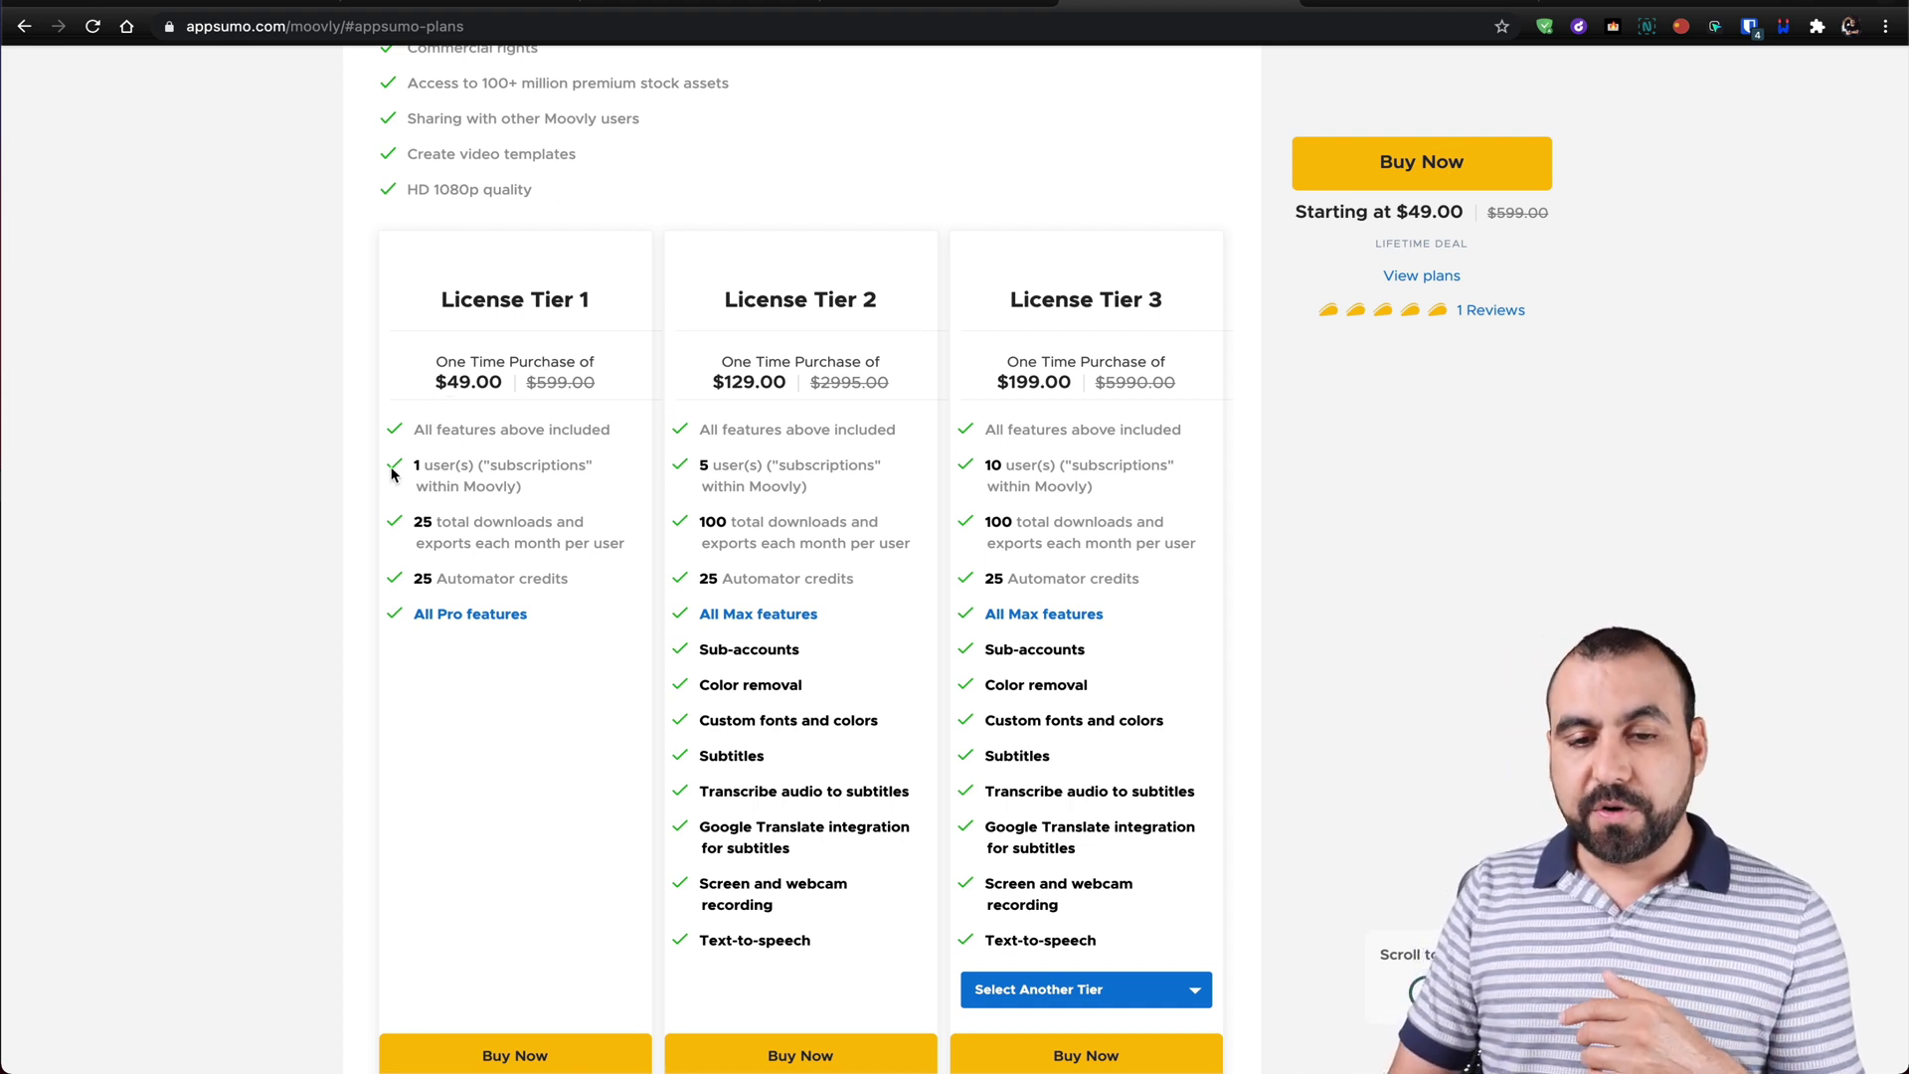
pyautogui.moveTo(413, 471); pyautogui.dragTo(555, 493)
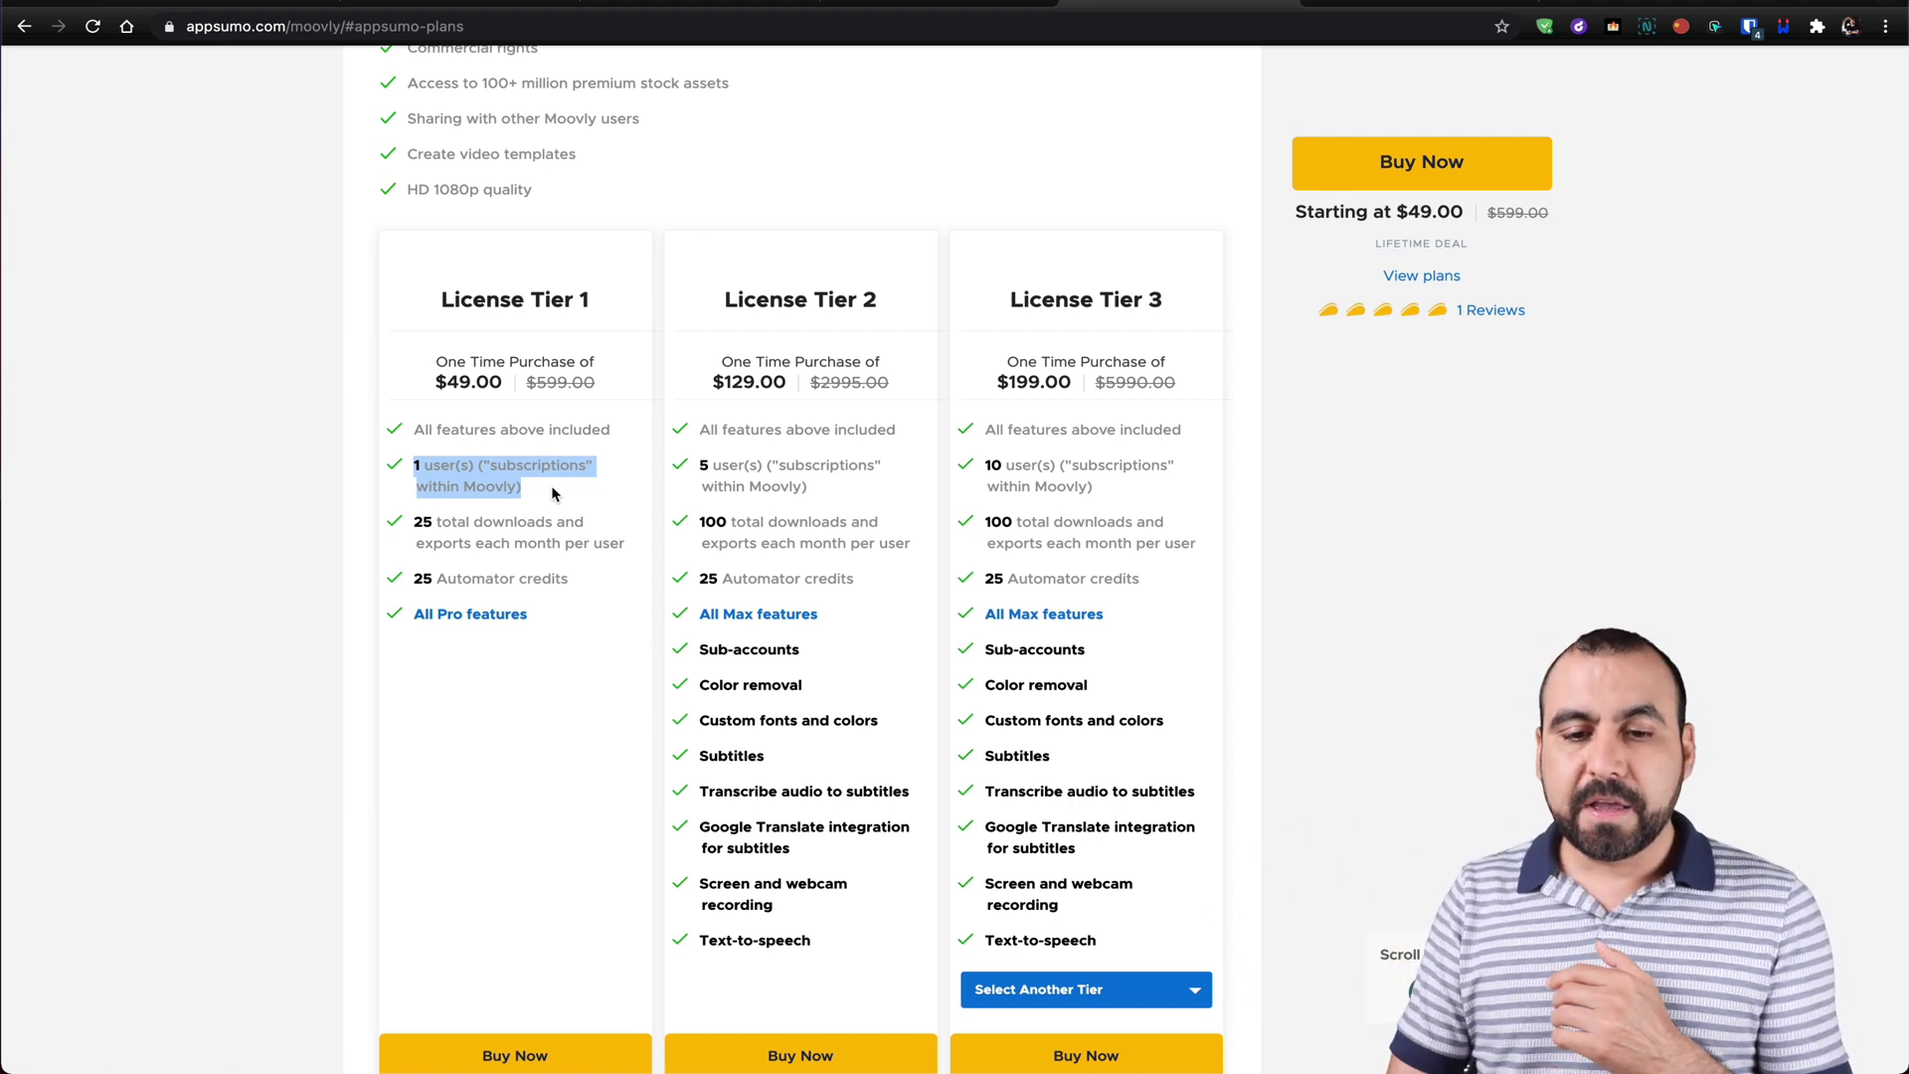
pyautogui.click(553, 494)
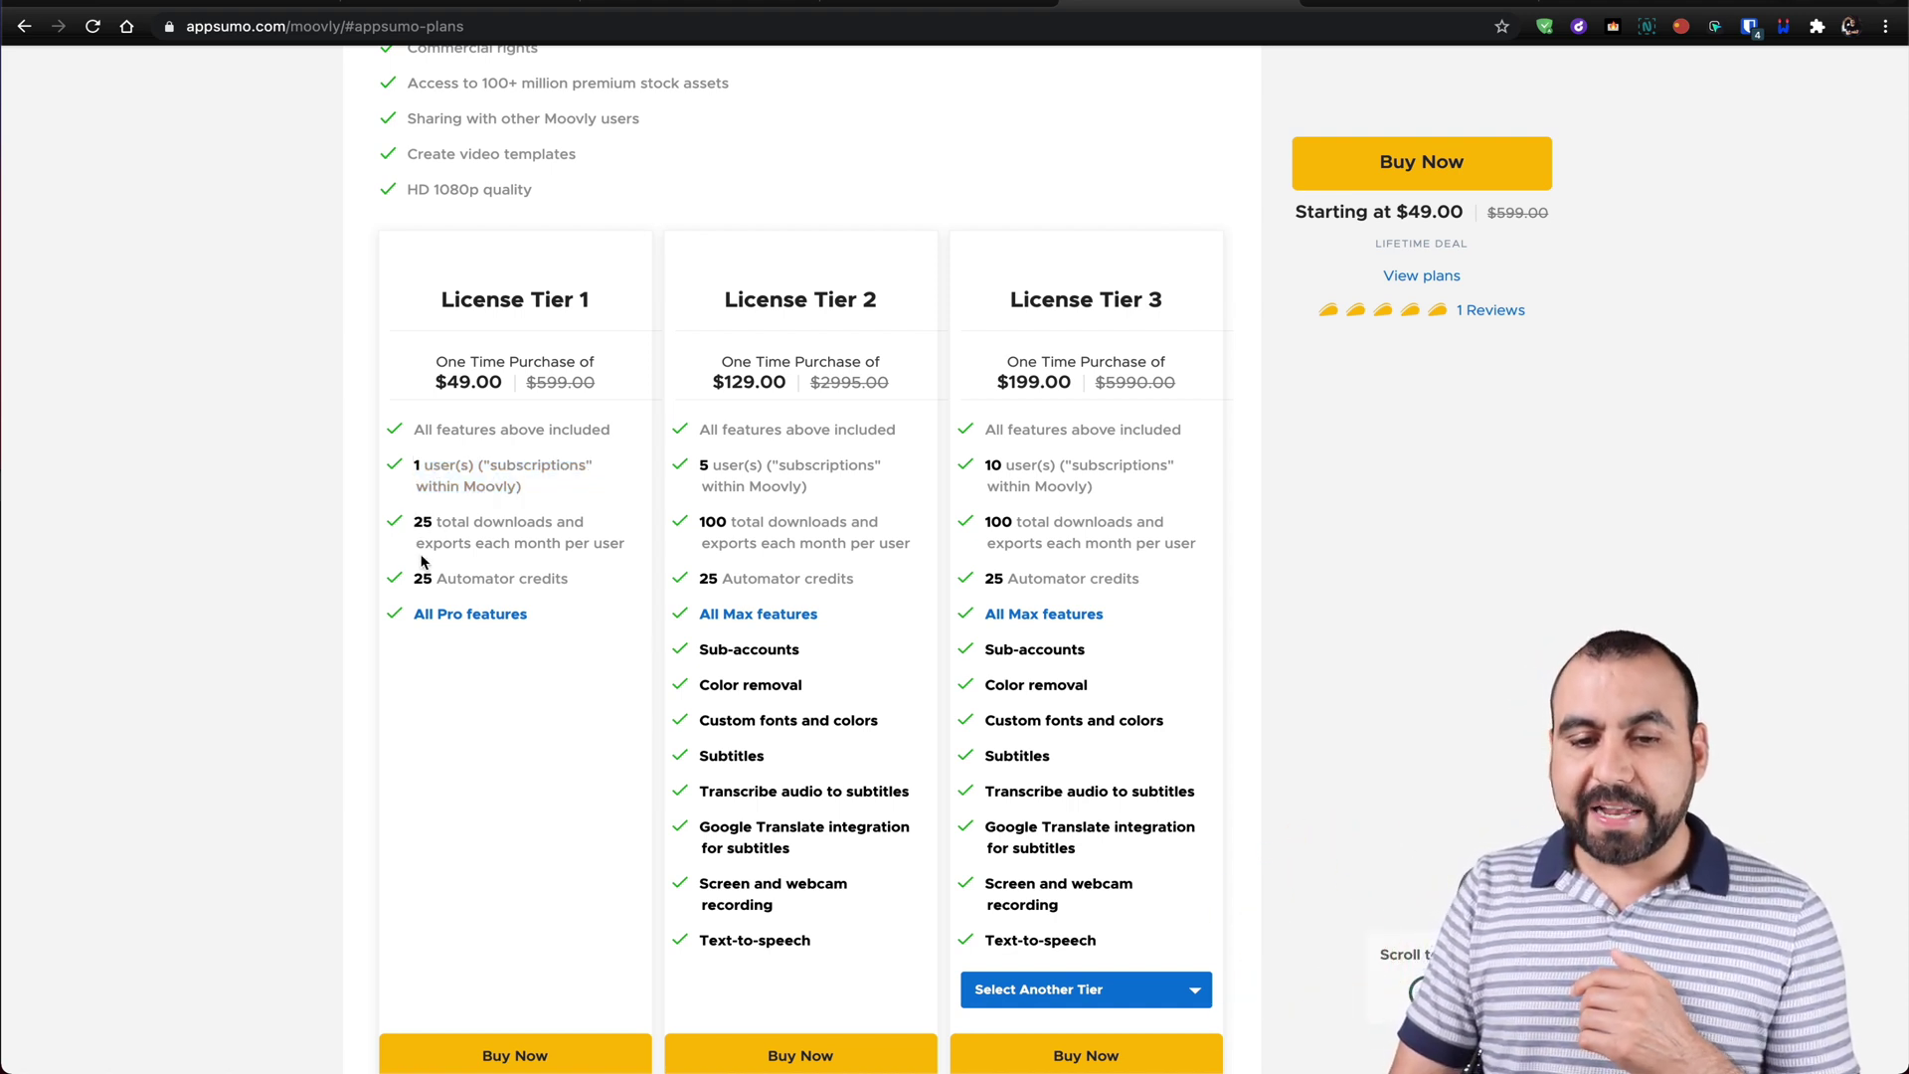
pyautogui.tripleClick(546, 538)
pyautogui.click(590, 546)
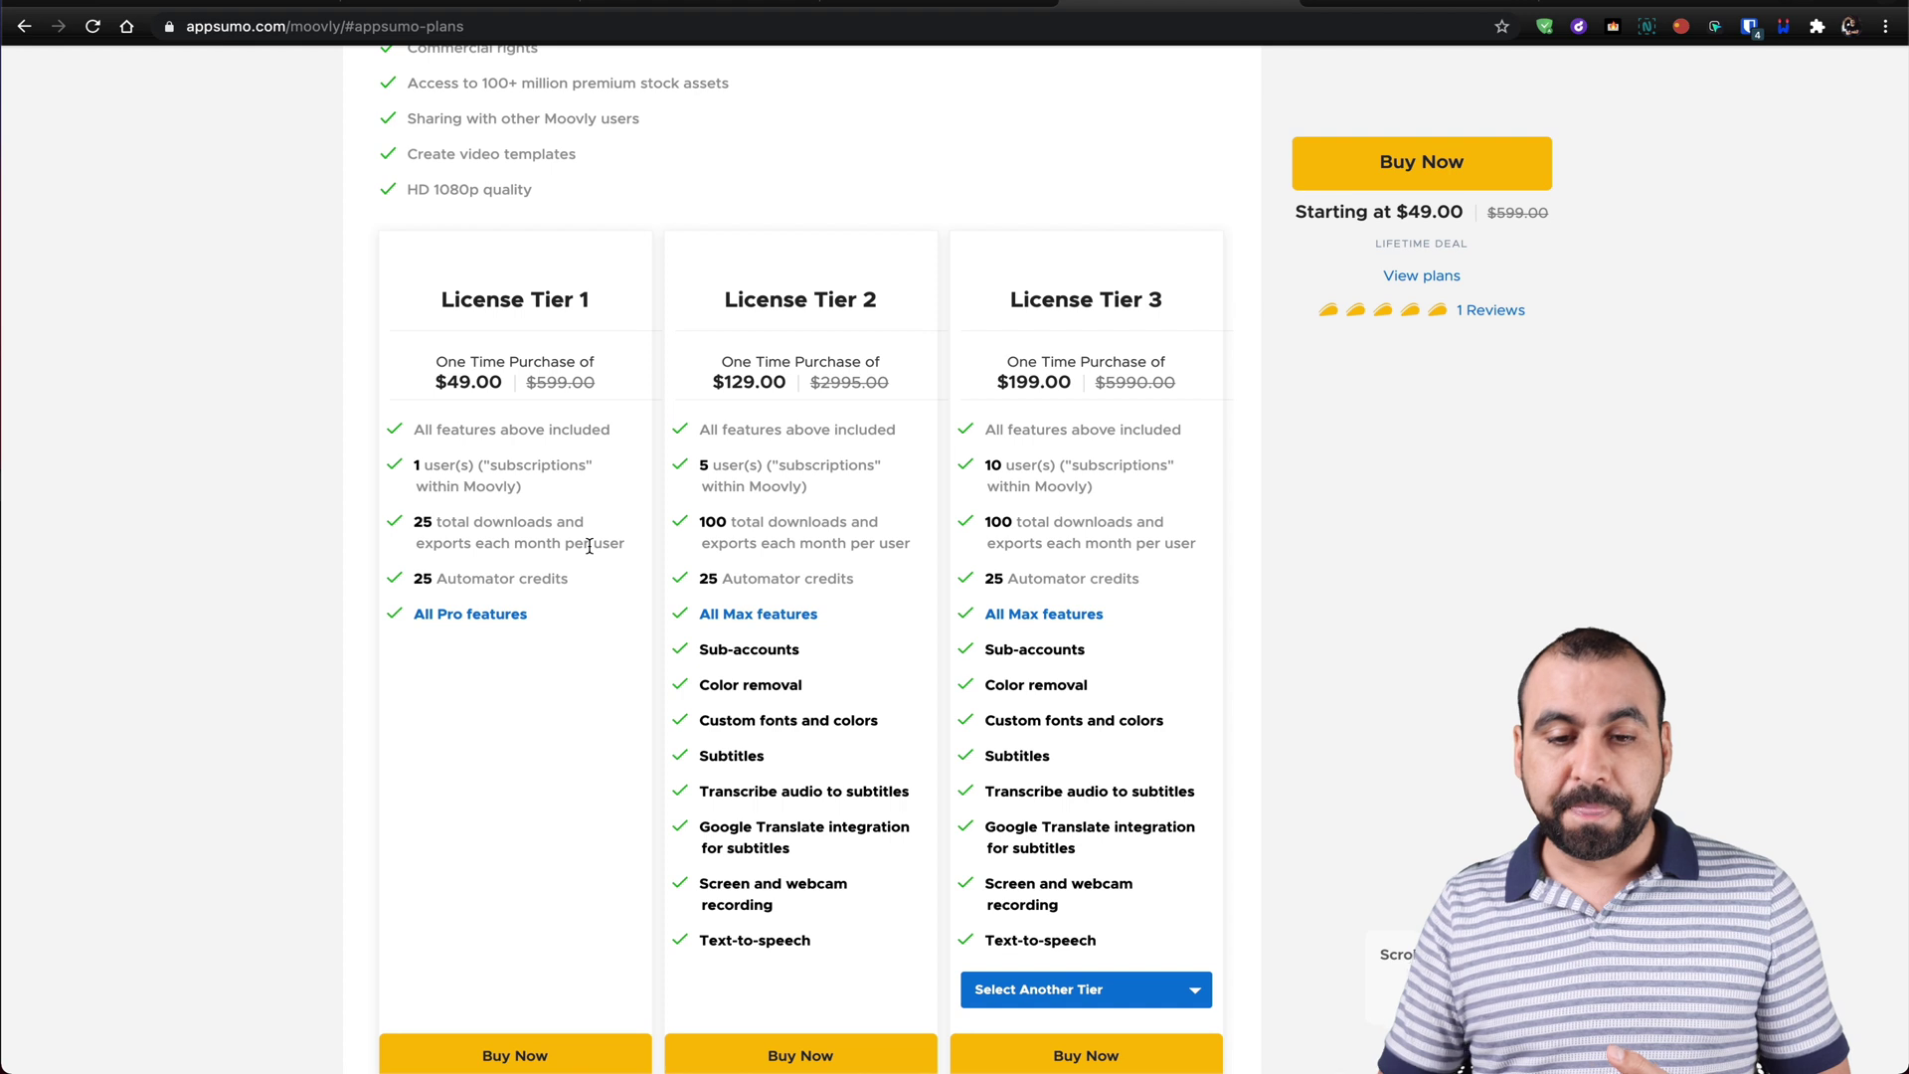
pyautogui.moveTo(409, 580); pyautogui.dragTo(540, 582)
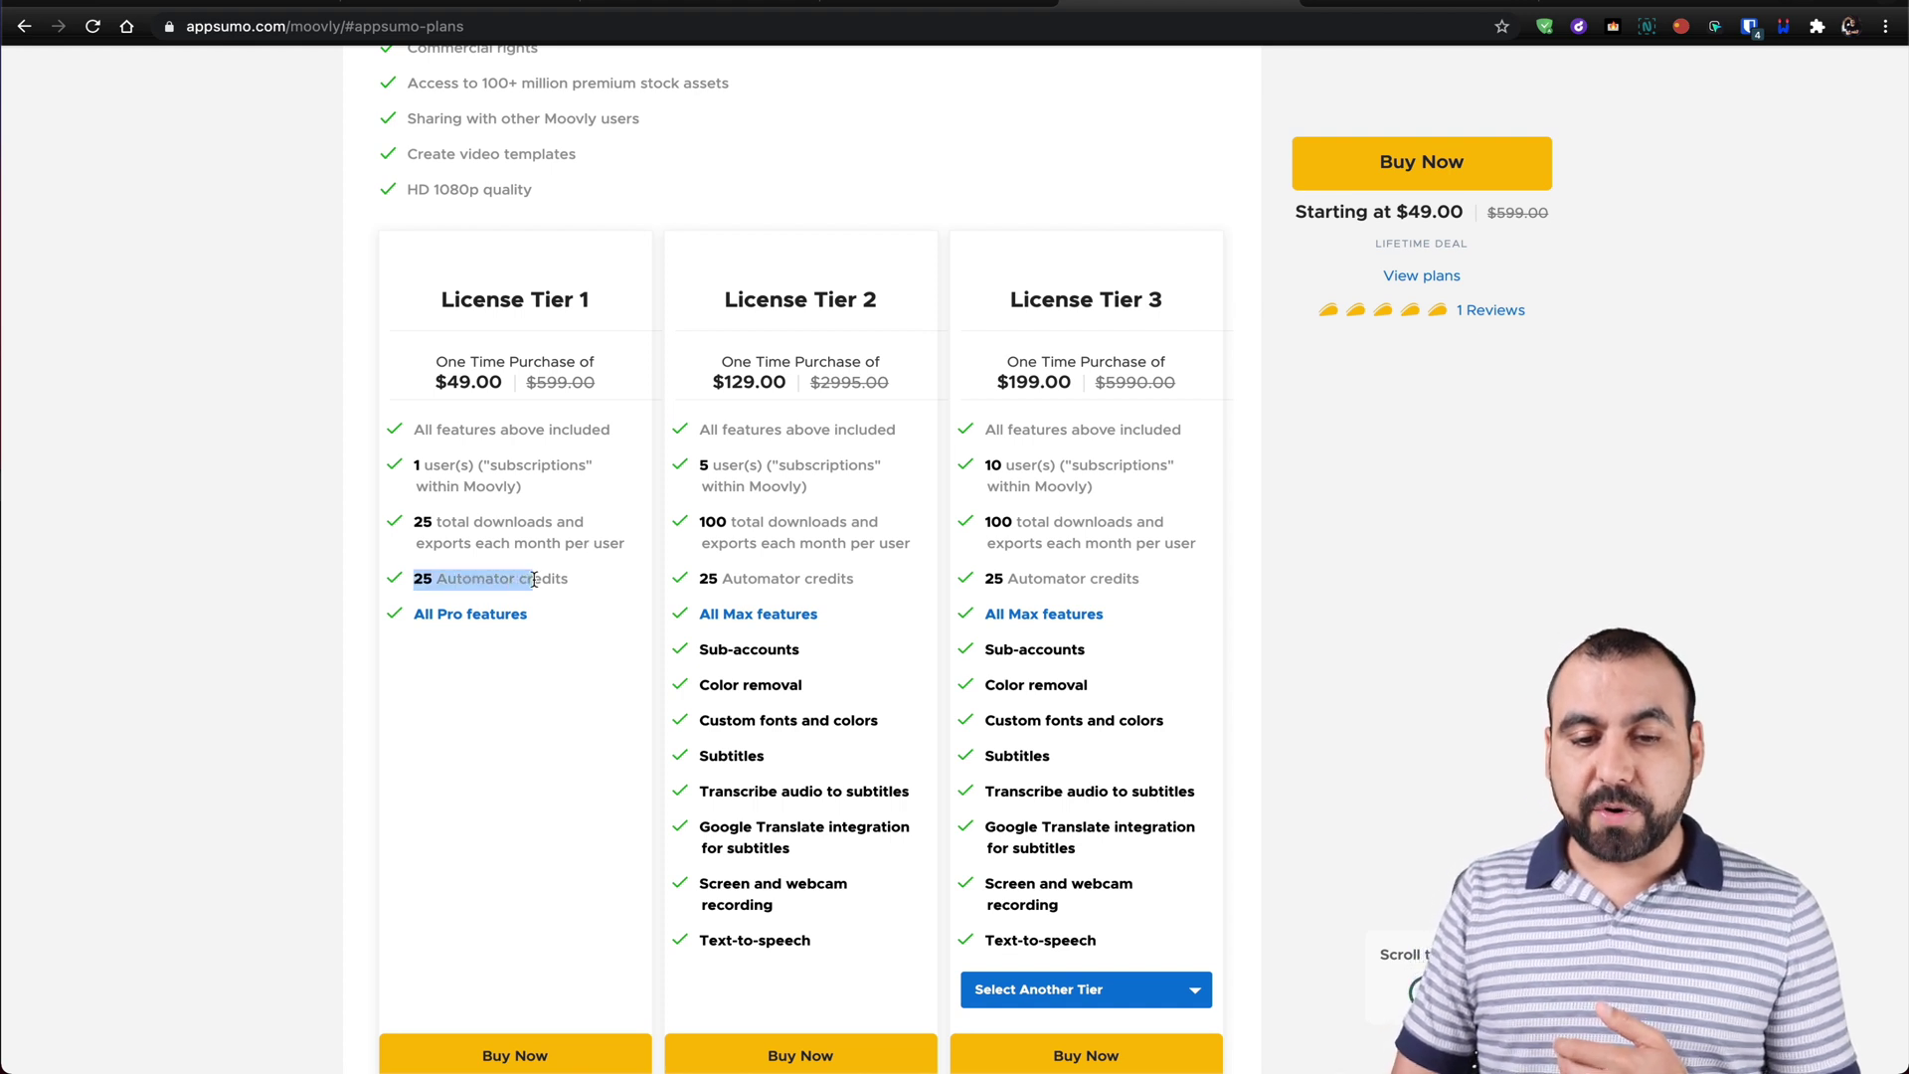
pyautogui.doubleClick(547, 580)
pyautogui.click(569, 595)
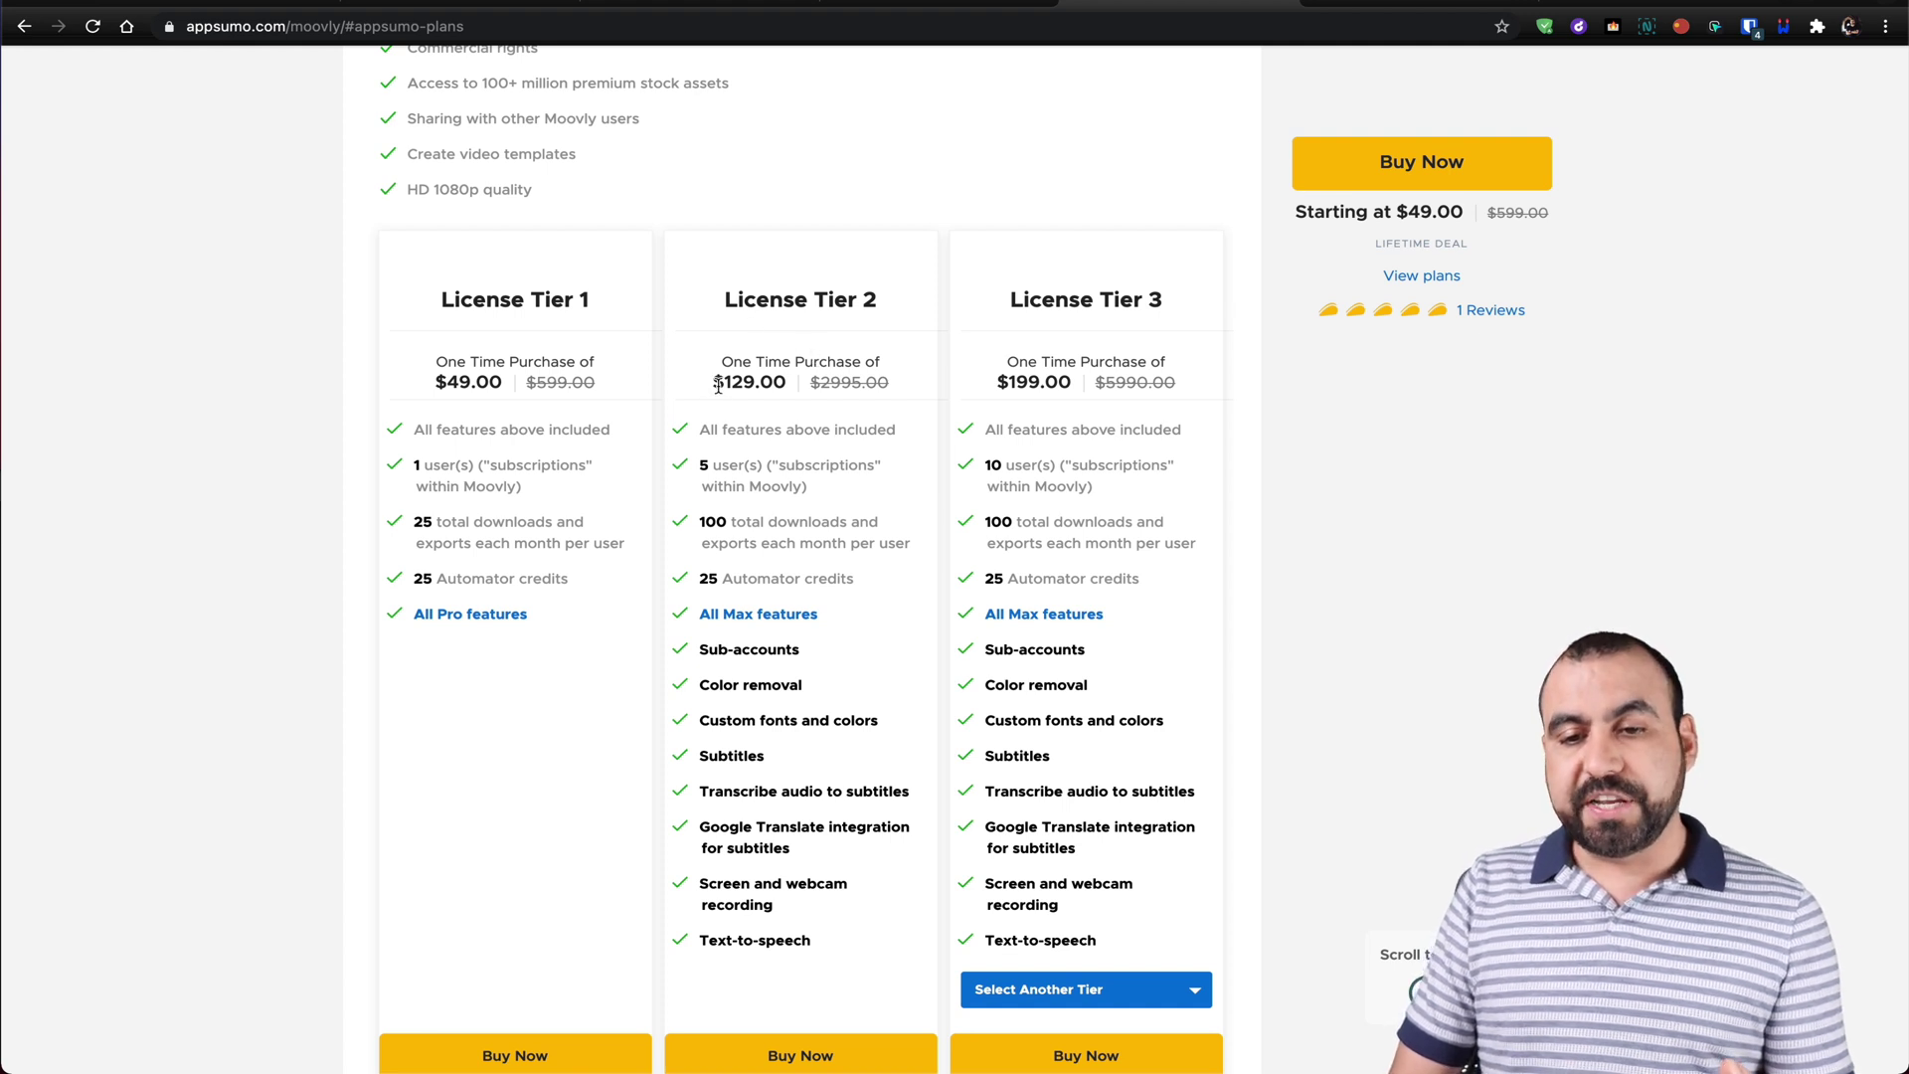
# Show License Tier 5 in the third pricing card, then switch to the Moovly dashboard tab.
pyautogui.scroll(-1, 801, 481)
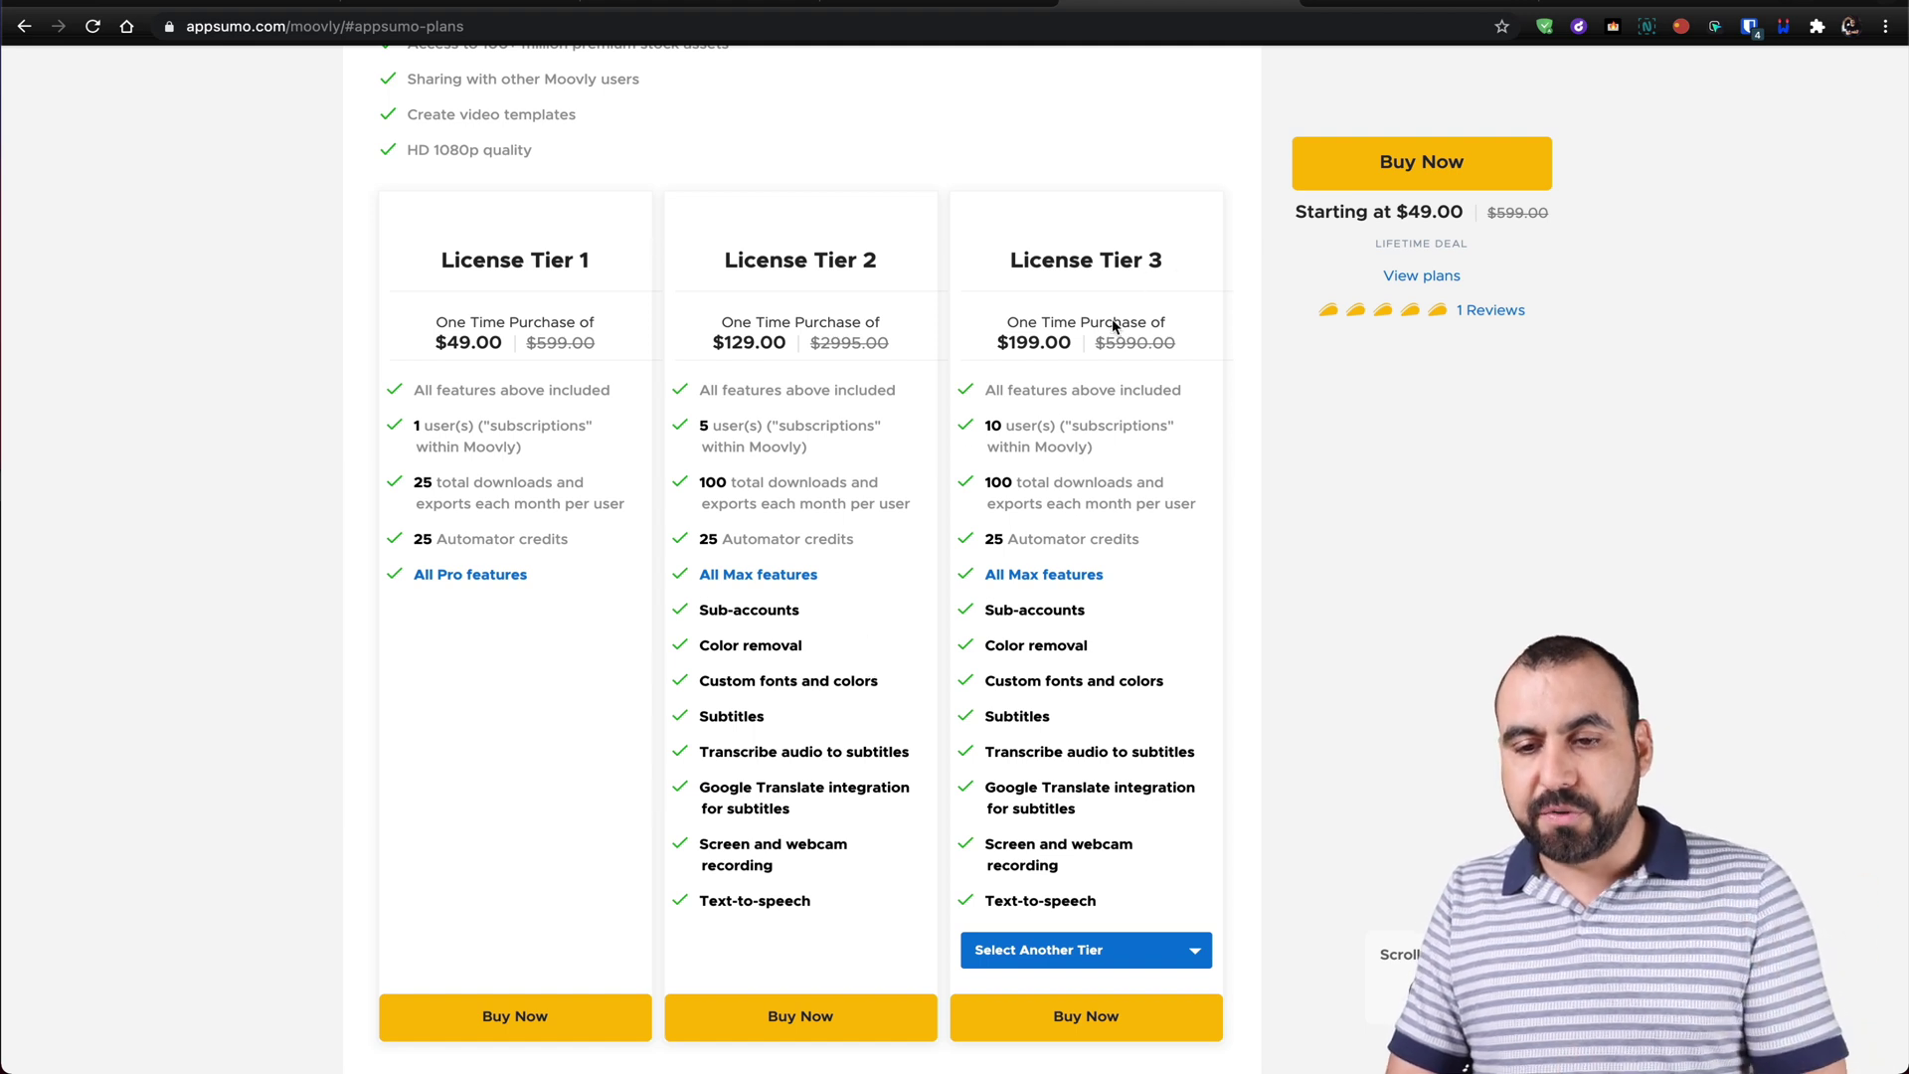
pyautogui.moveTo(984, 429); pyautogui.dragTo(1148, 430)
pyautogui.click(1151, 466)
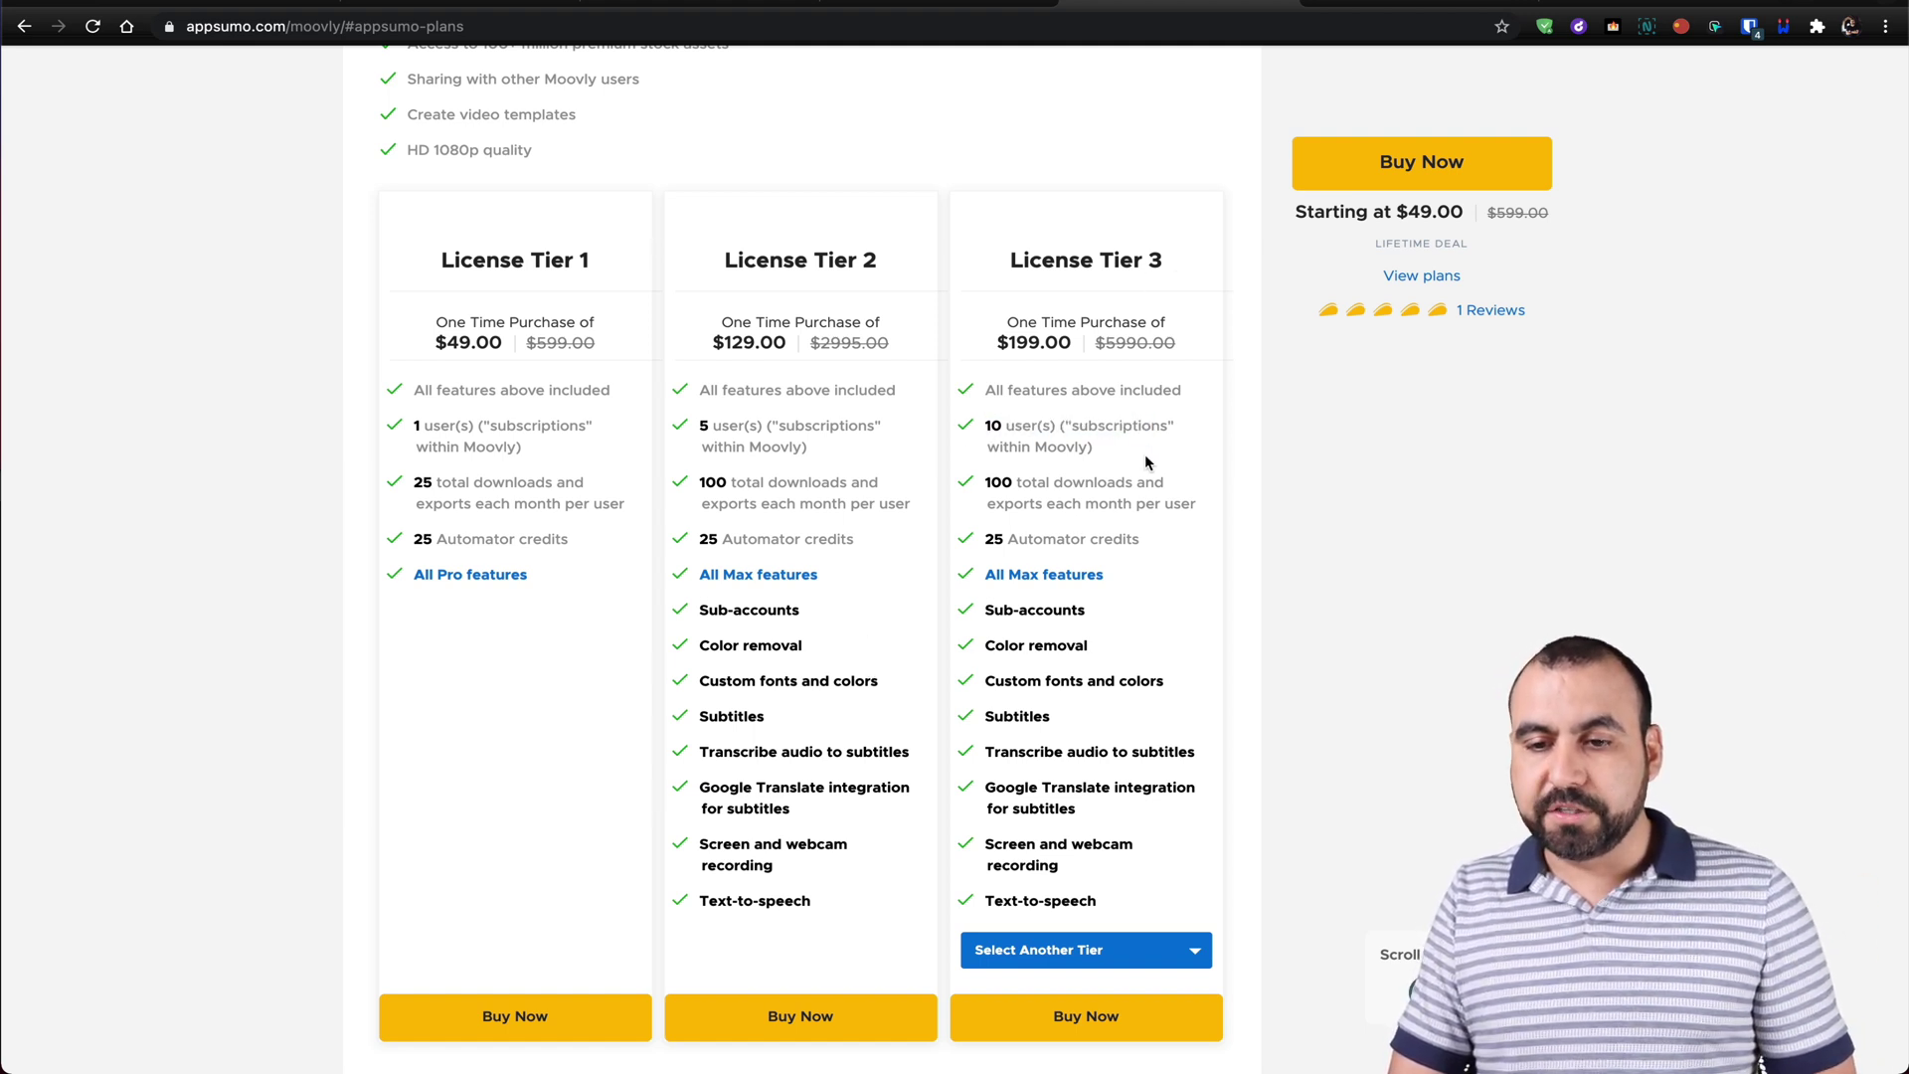
pyautogui.click(1098, 950)
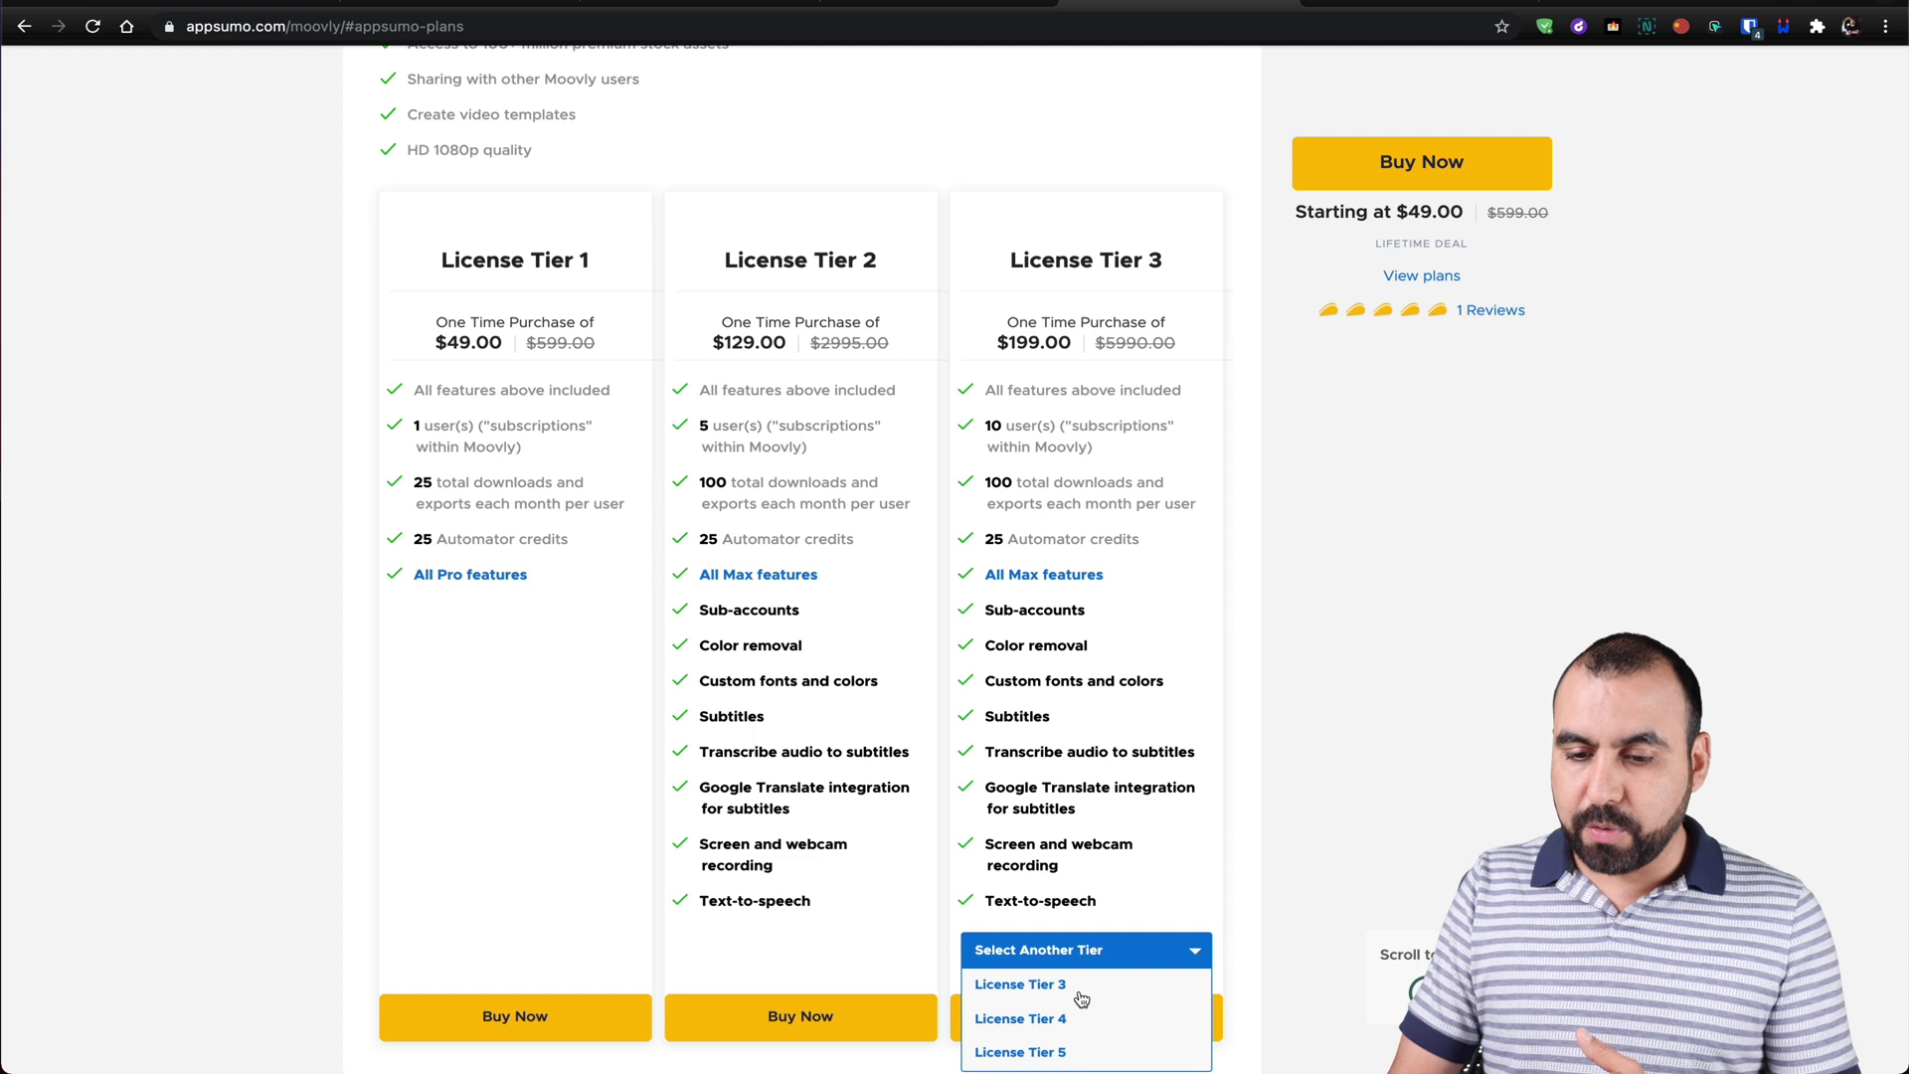
pyautogui.click(1064, 1060)
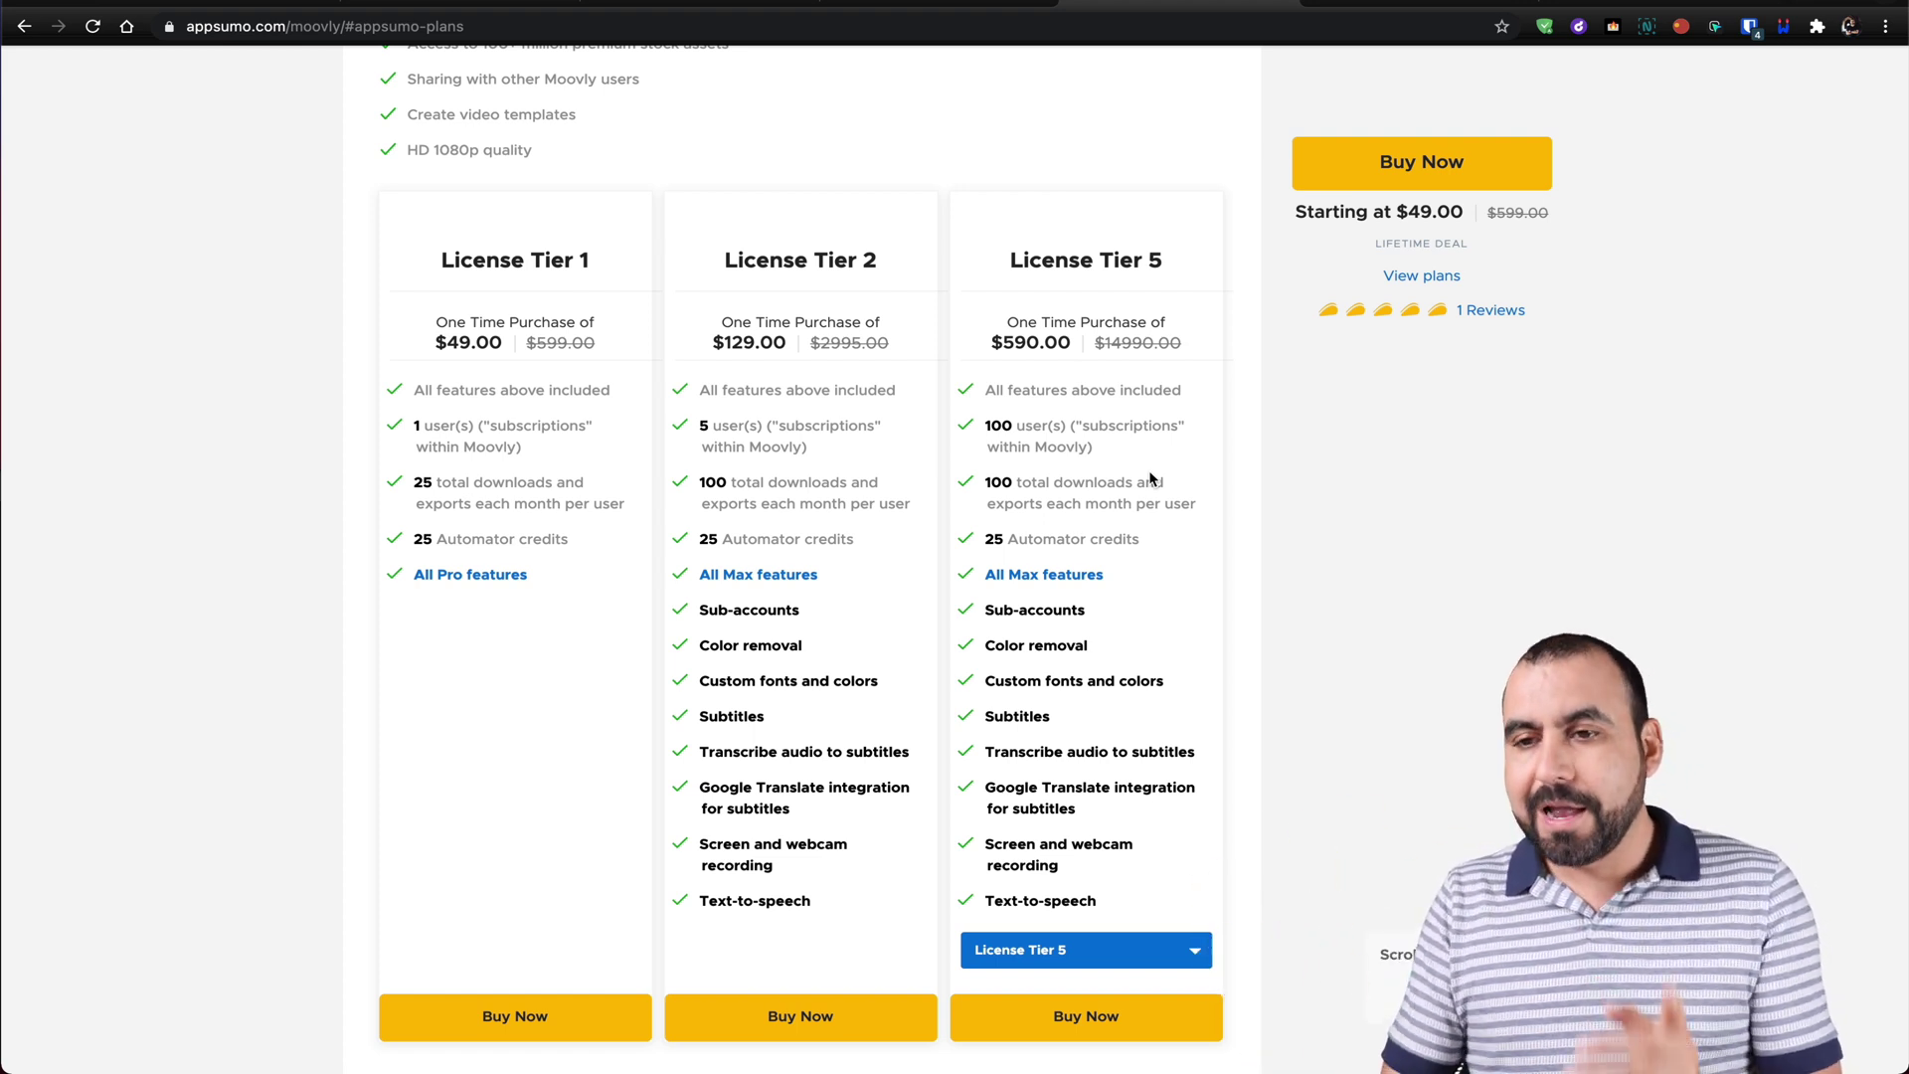
pyautogui.click(1422, 5)
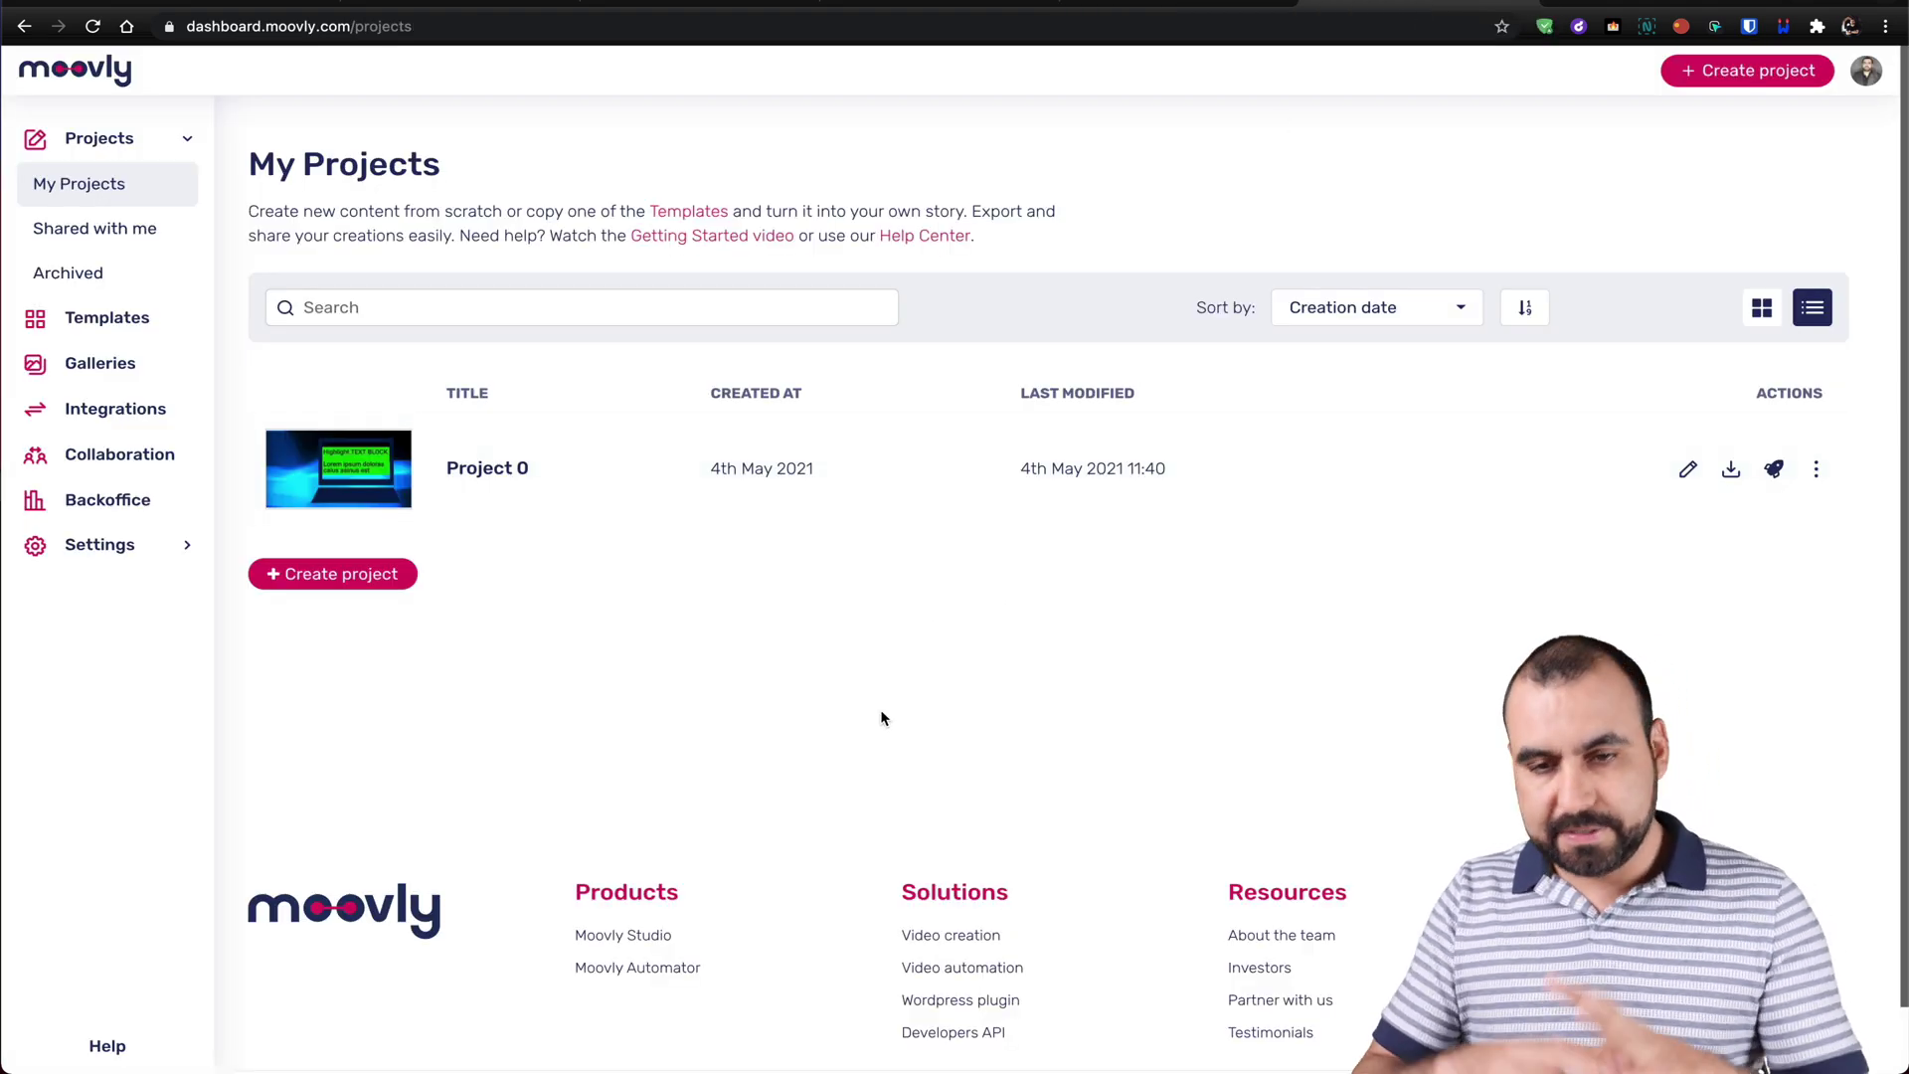
pyautogui.click(144, 316)
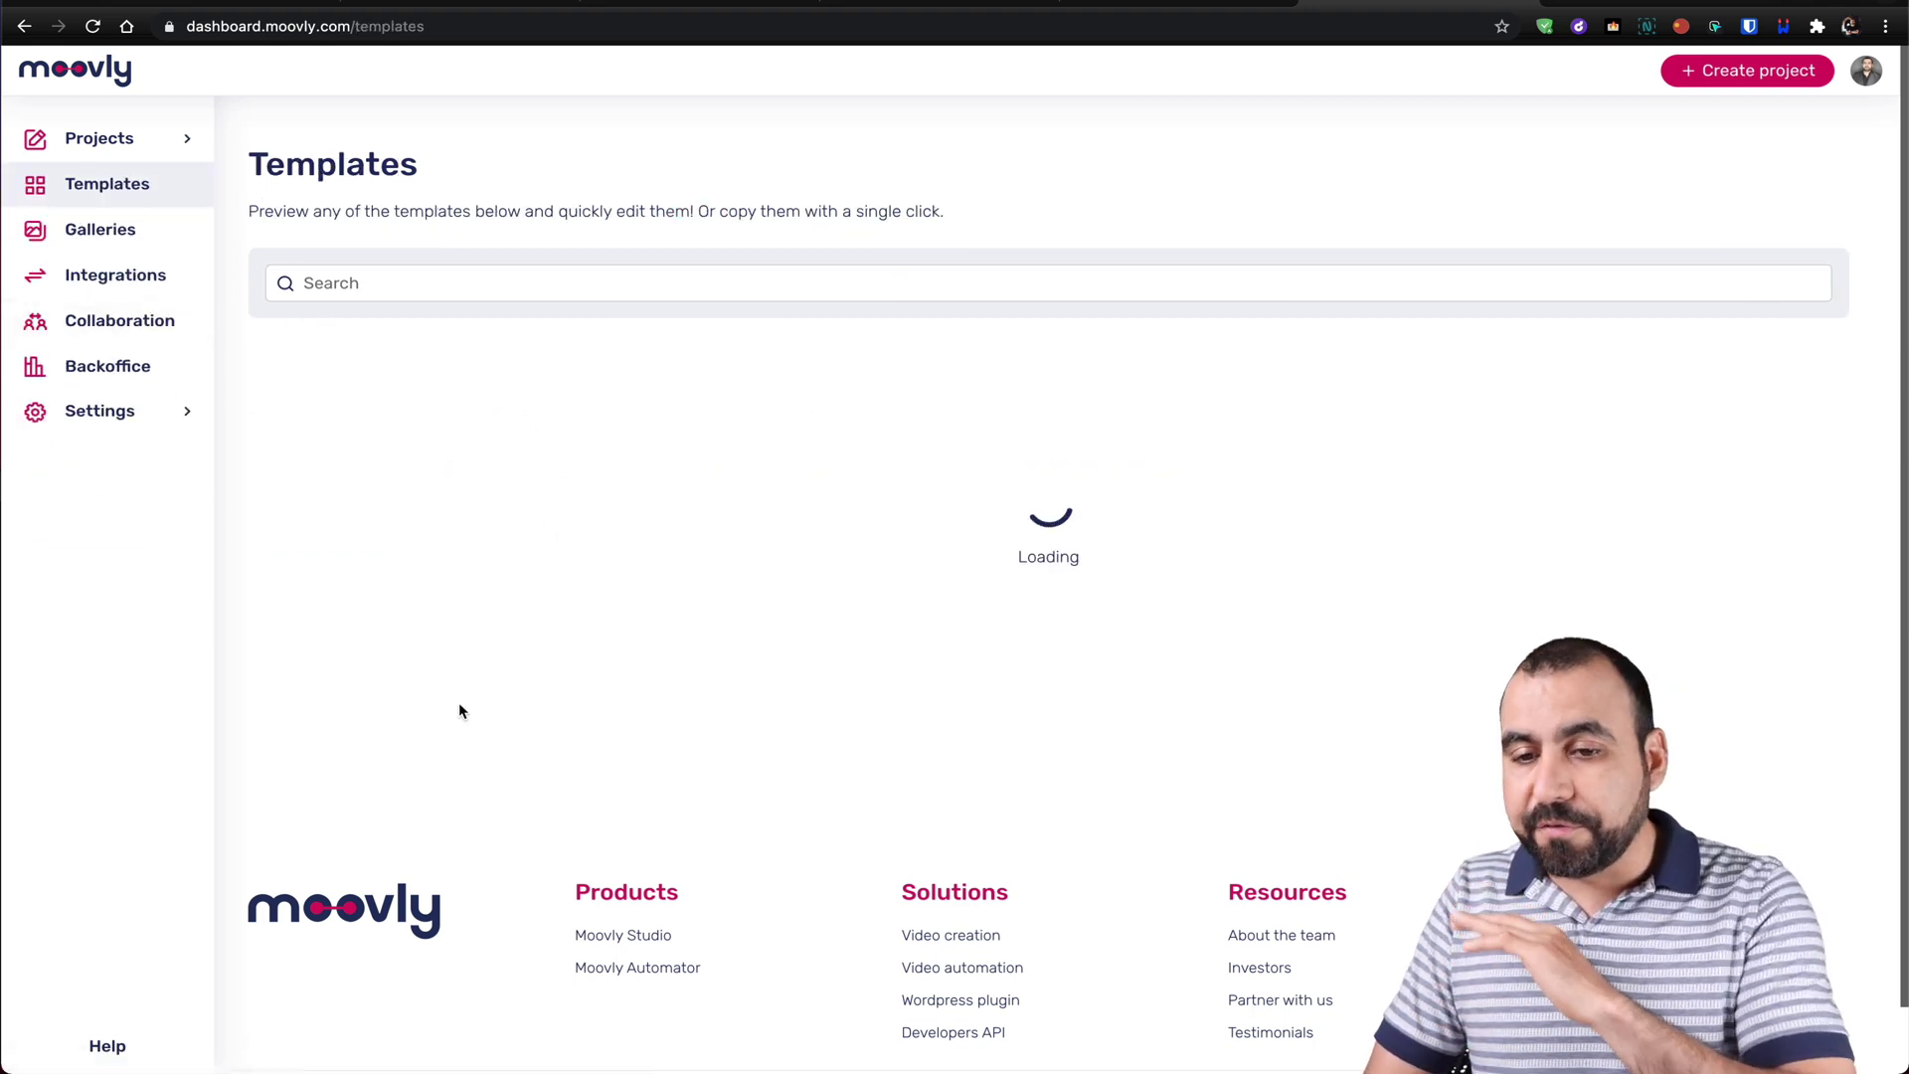
pyautogui.scroll(-1, 459, 710)
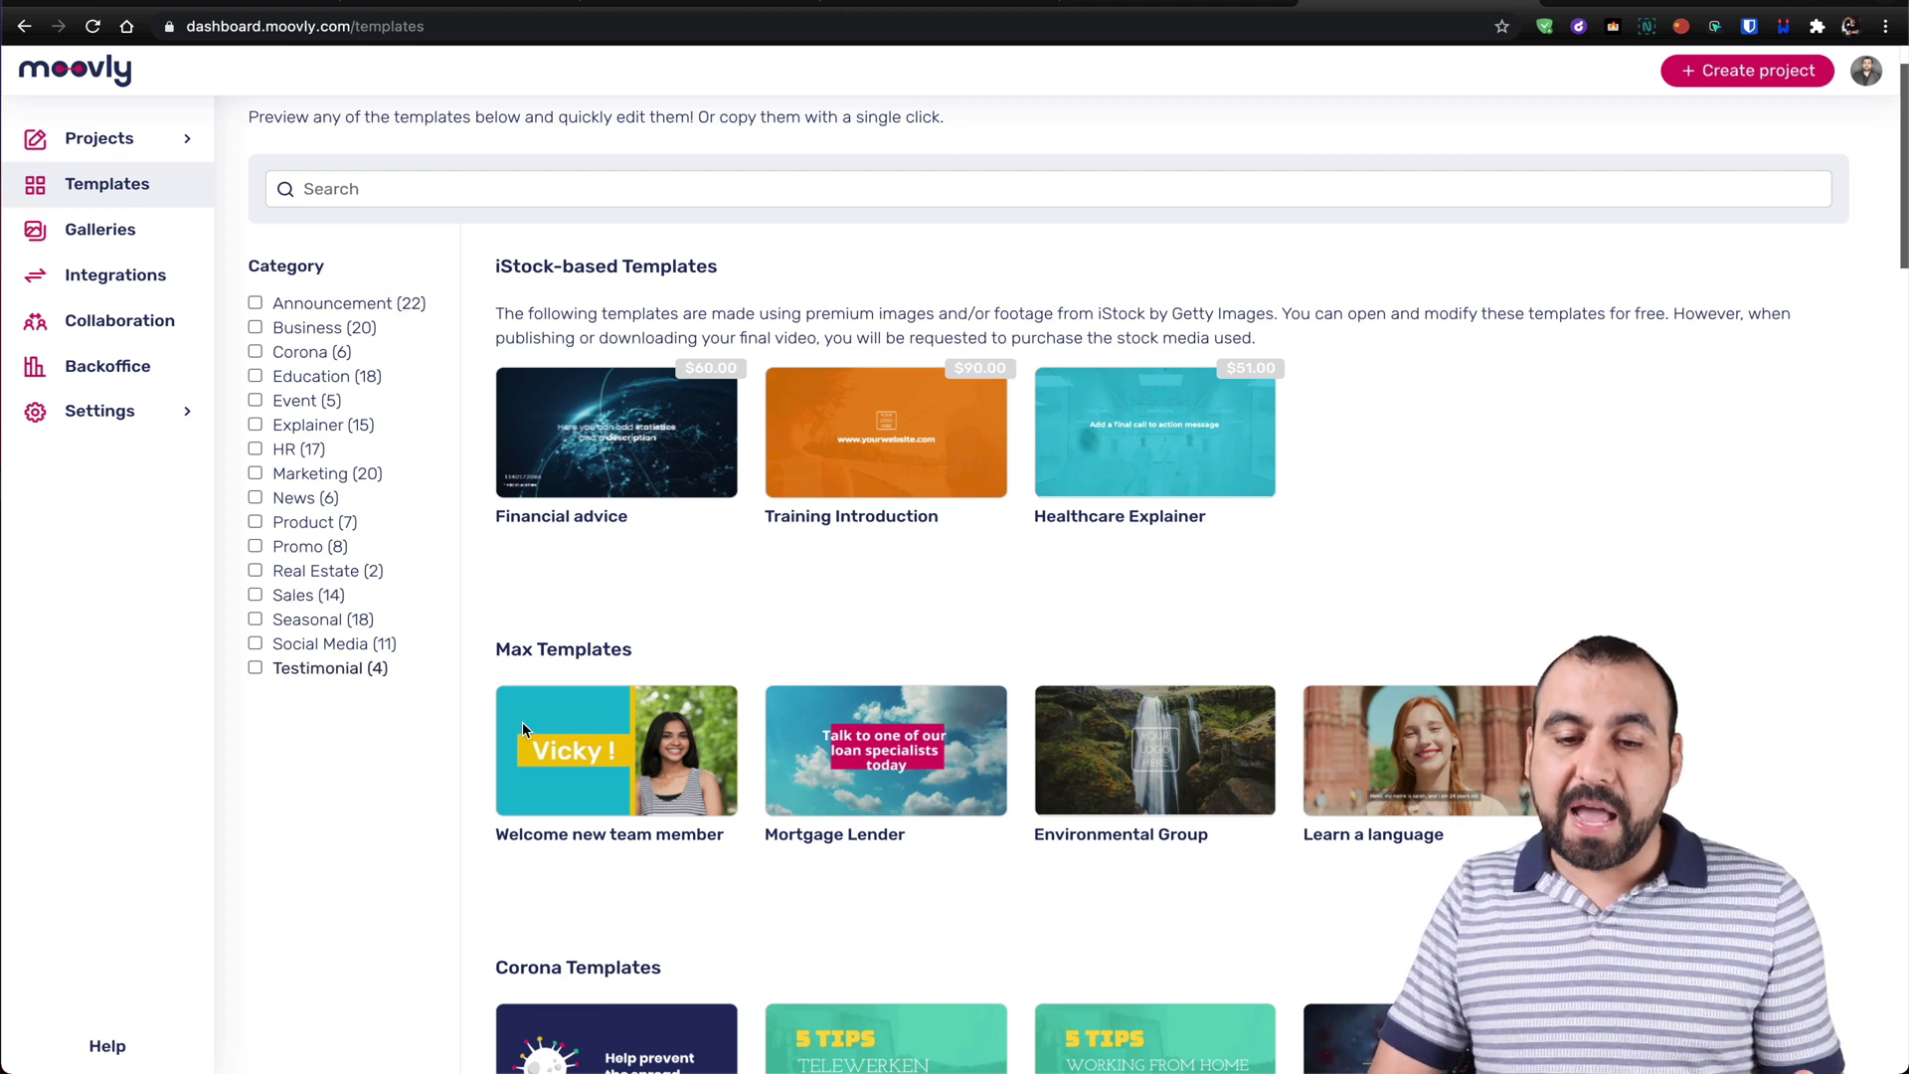
pyautogui.scroll(-4, 547, 746)
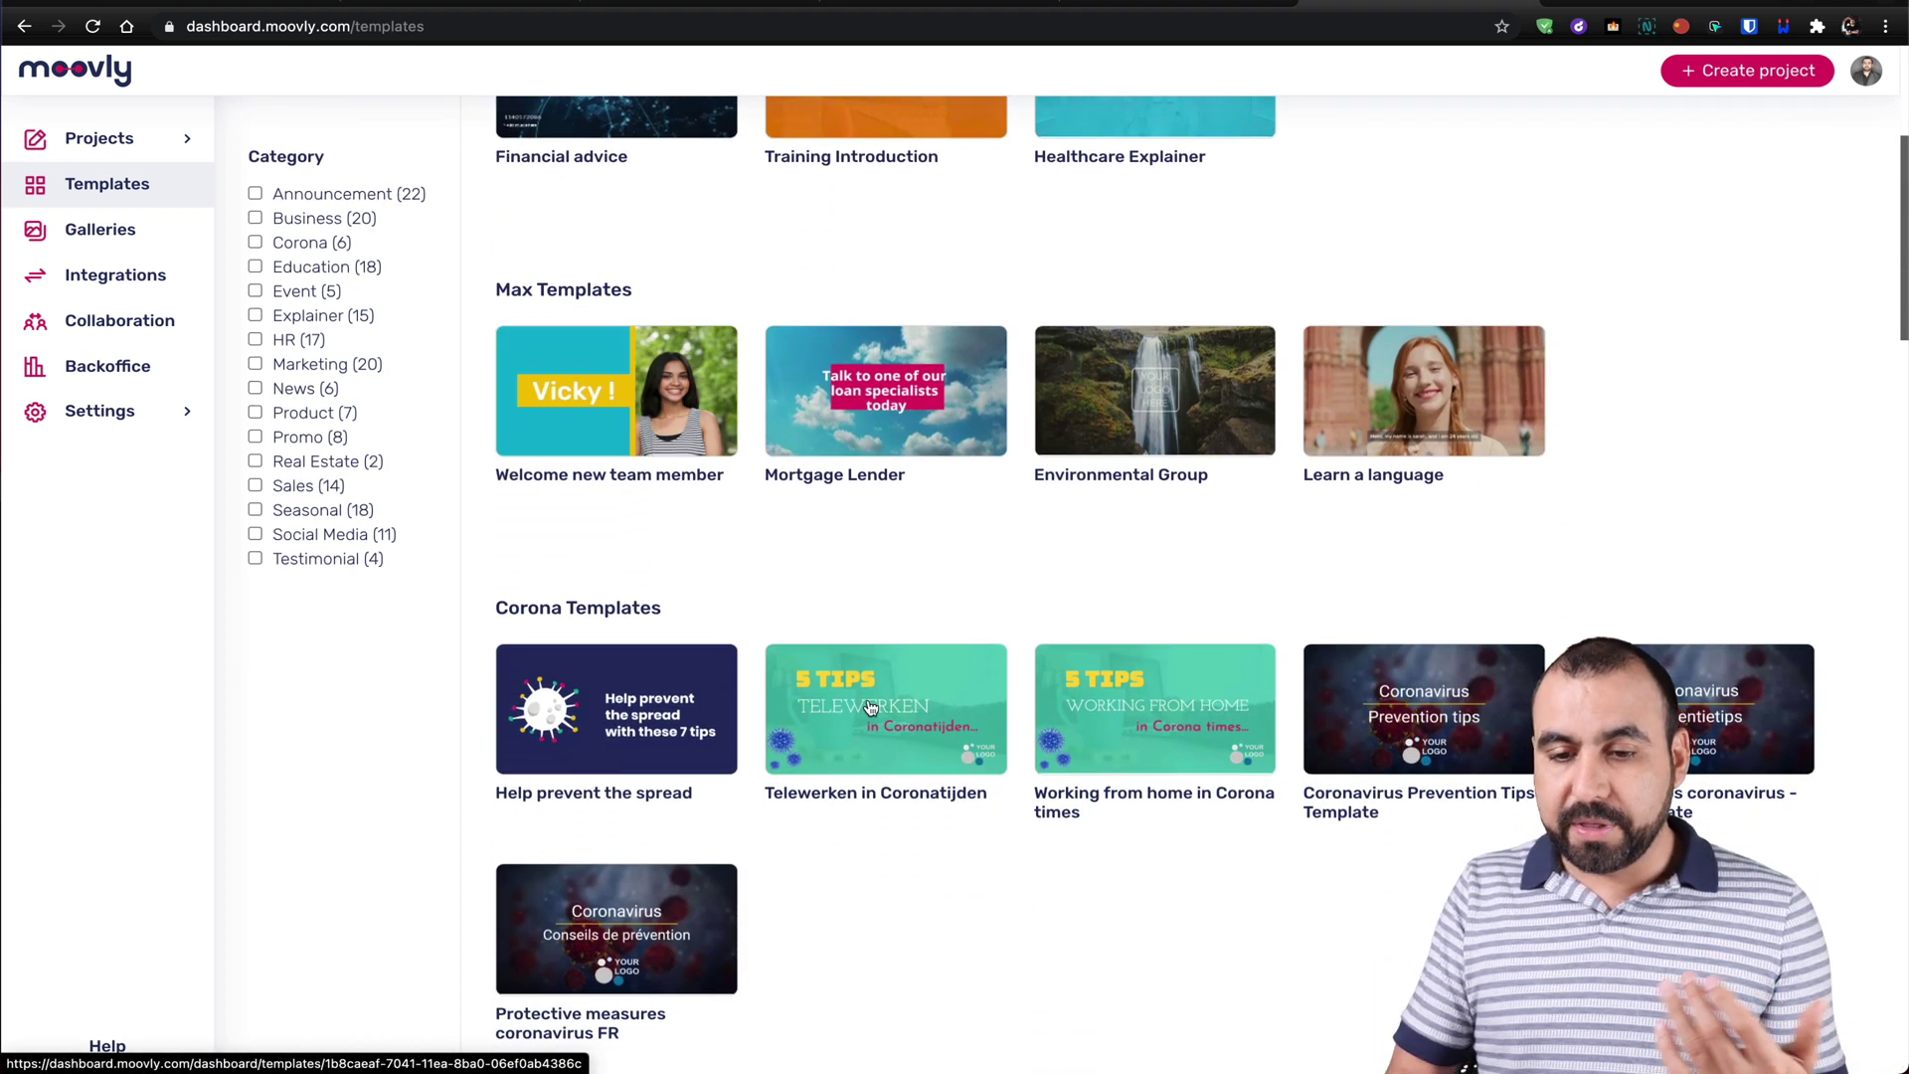
pyautogui.moveTo(871, 707)
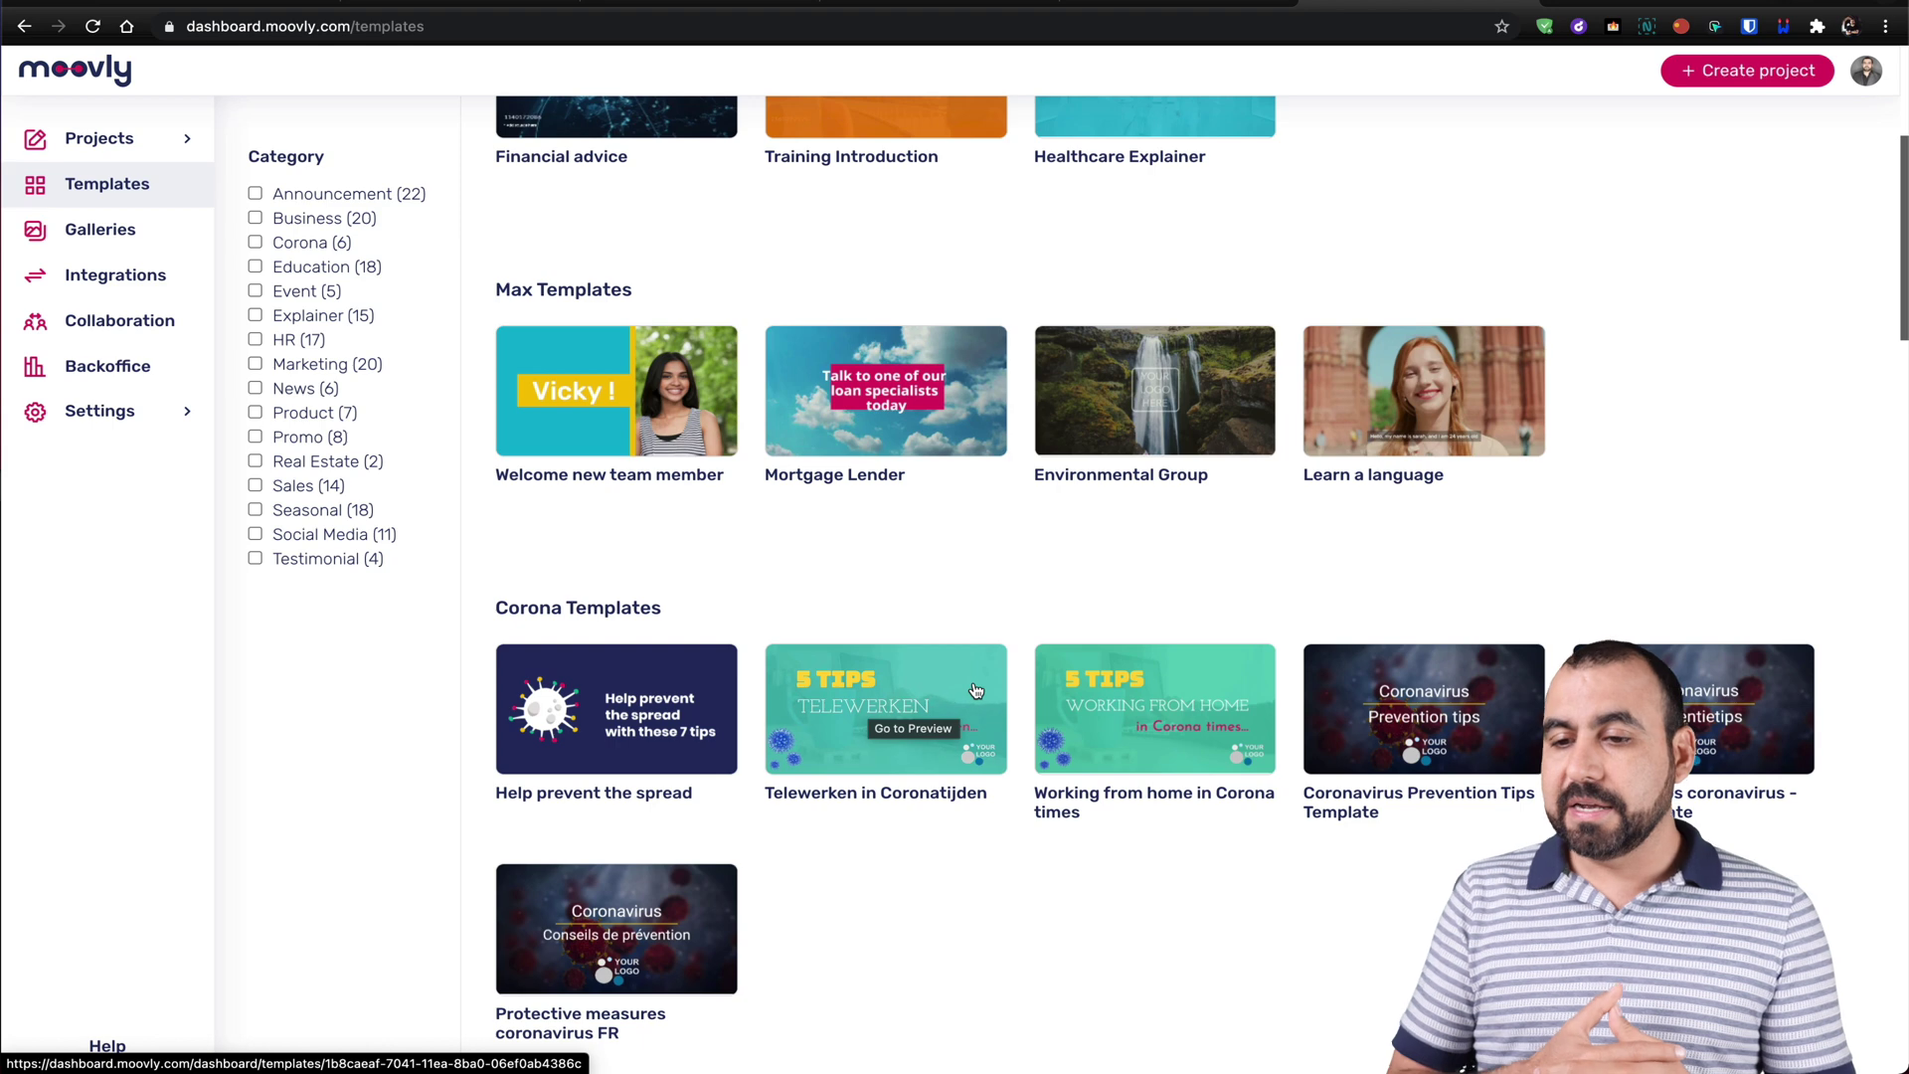
pyautogui.moveTo(641, 378)
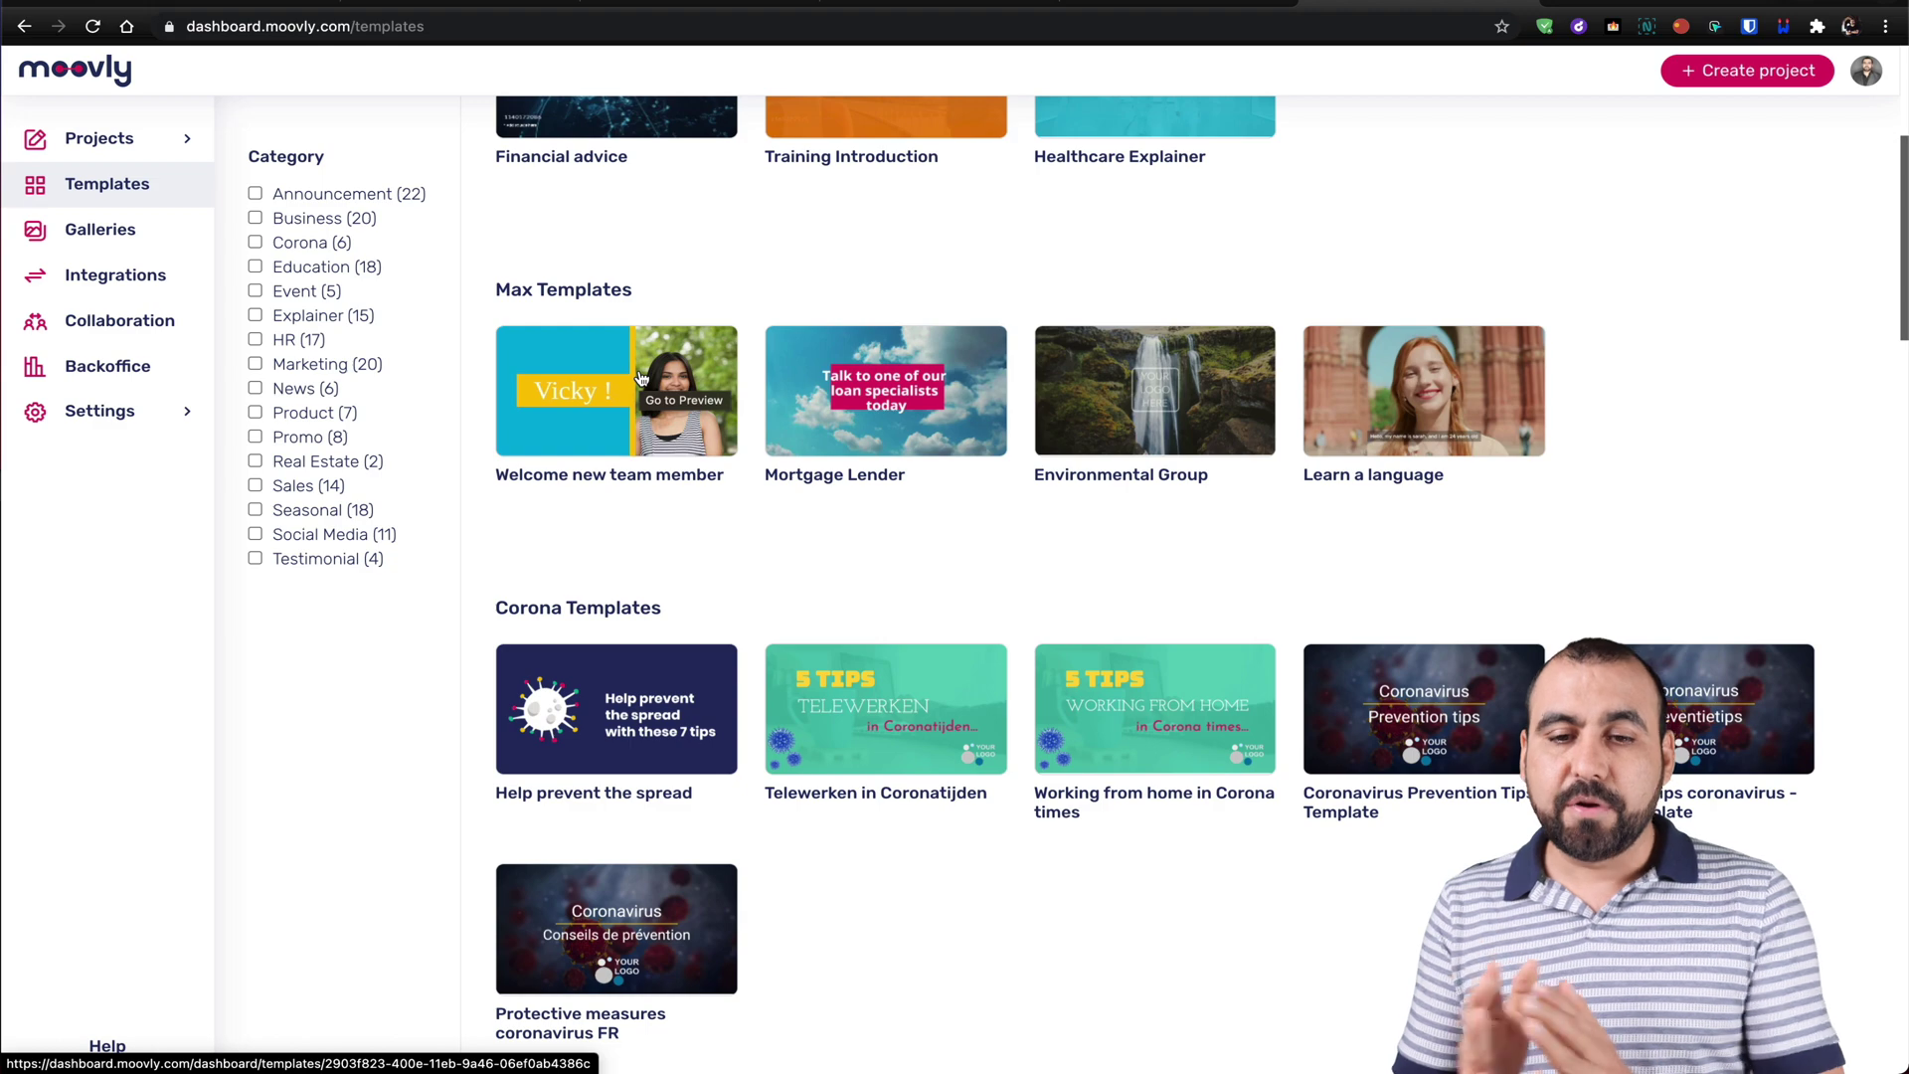
pyautogui.scroll(5, 642, 378)
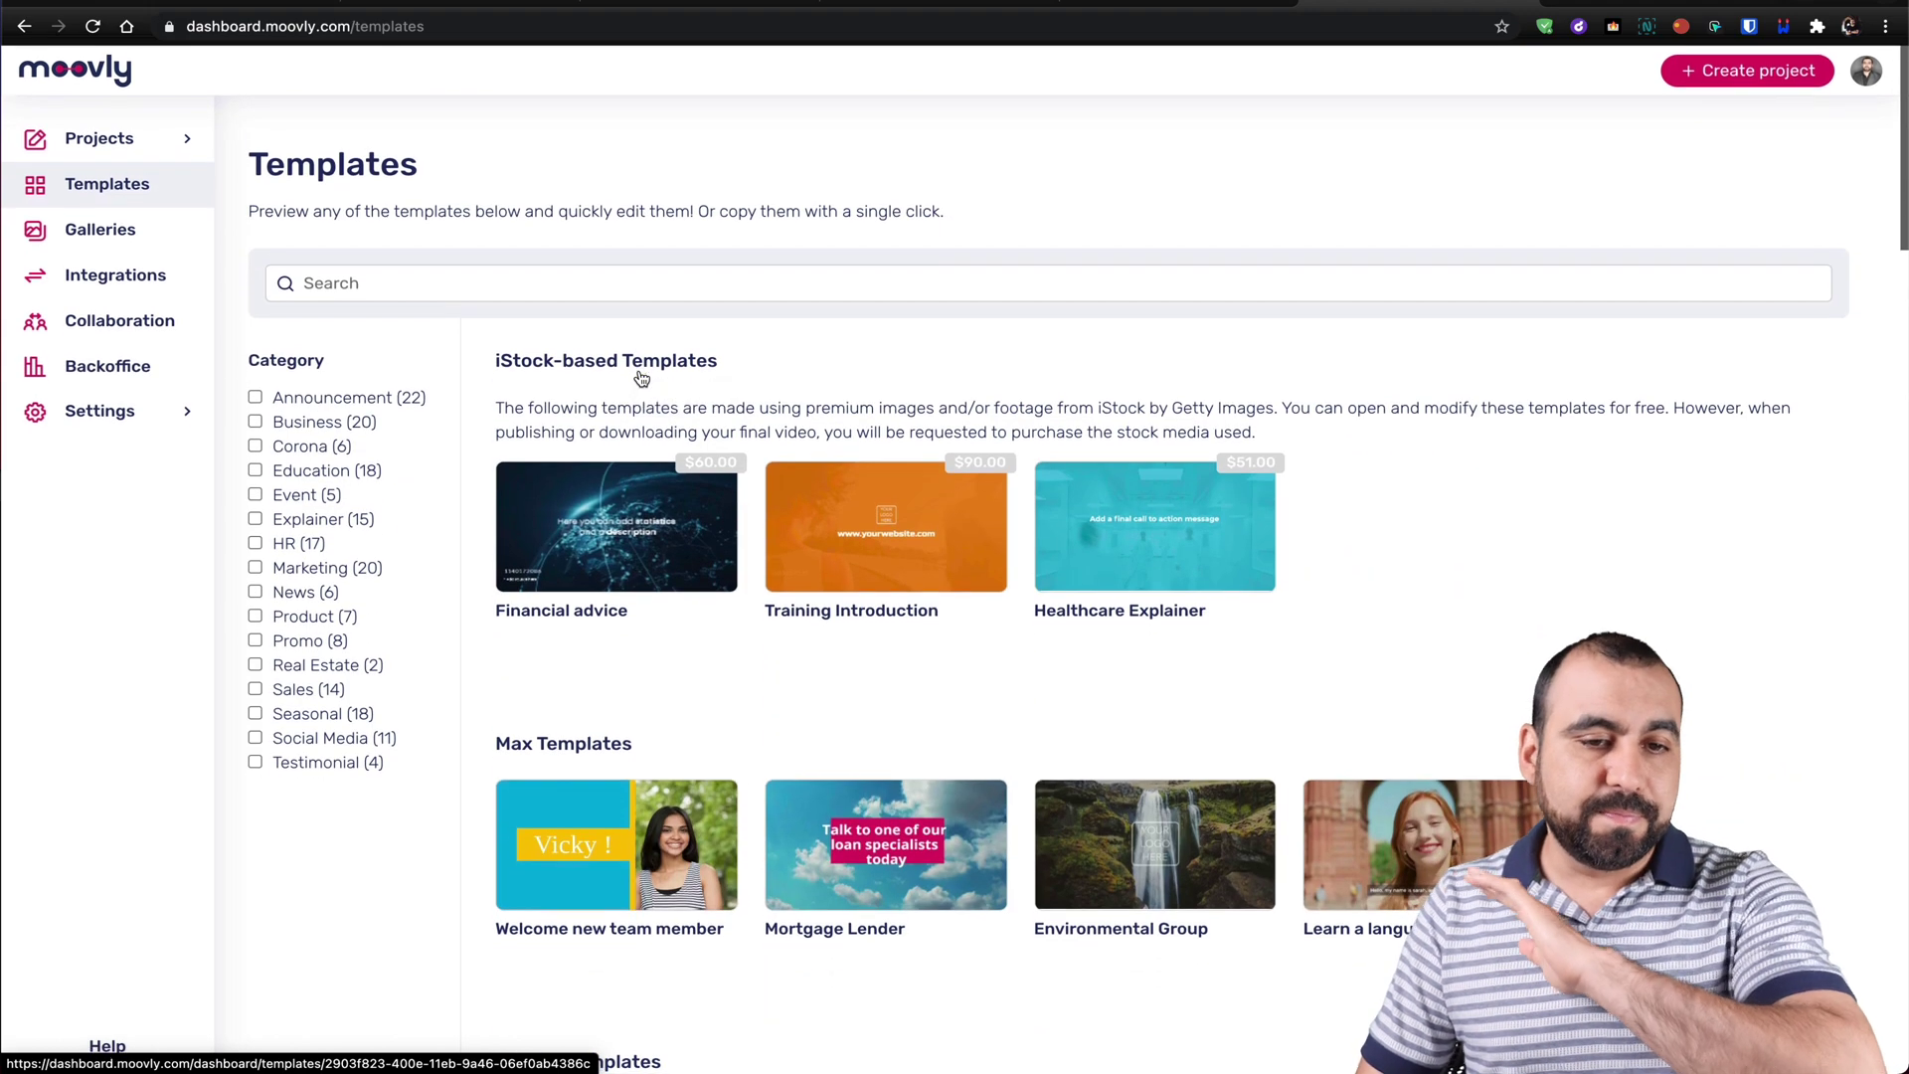
pyautogui.click(111, 137)
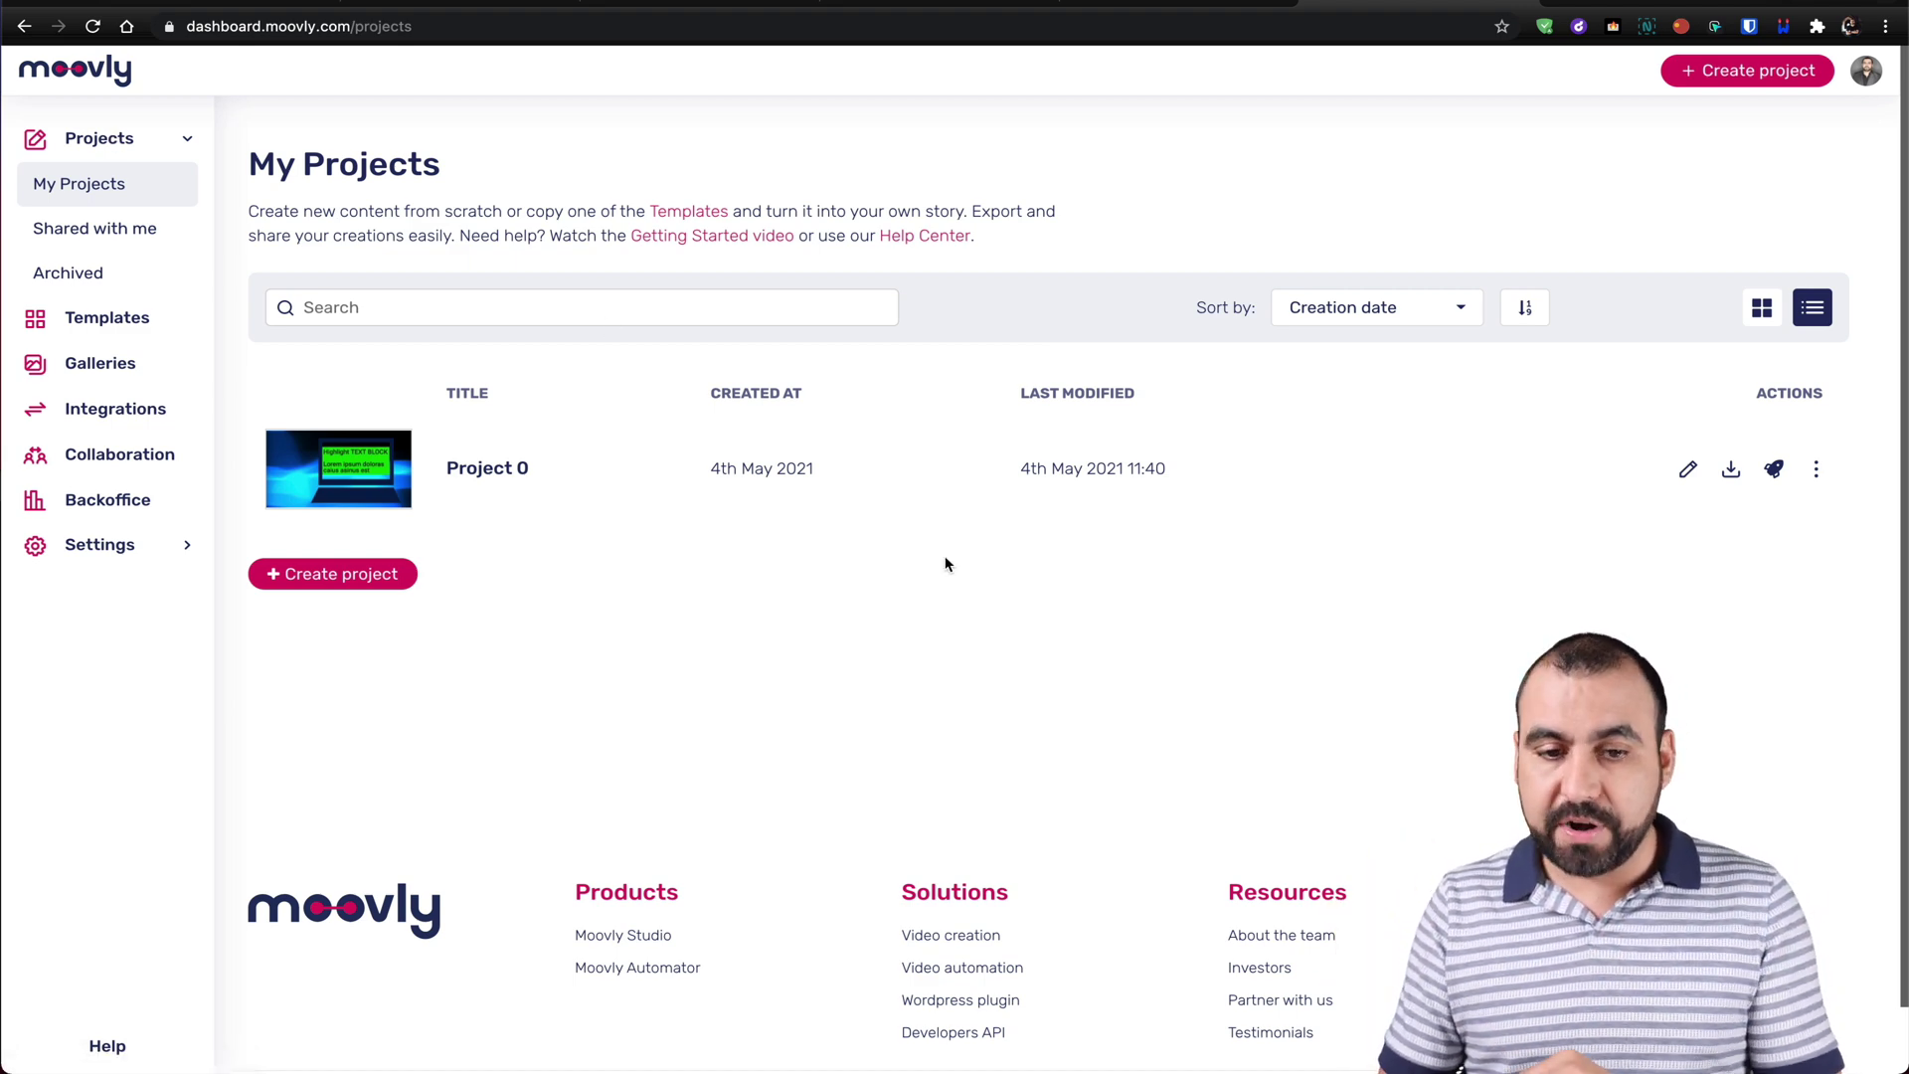
# Create a new blank project from scratch, opening Project 1 in the editor.
pyautogui.click(316, 579)
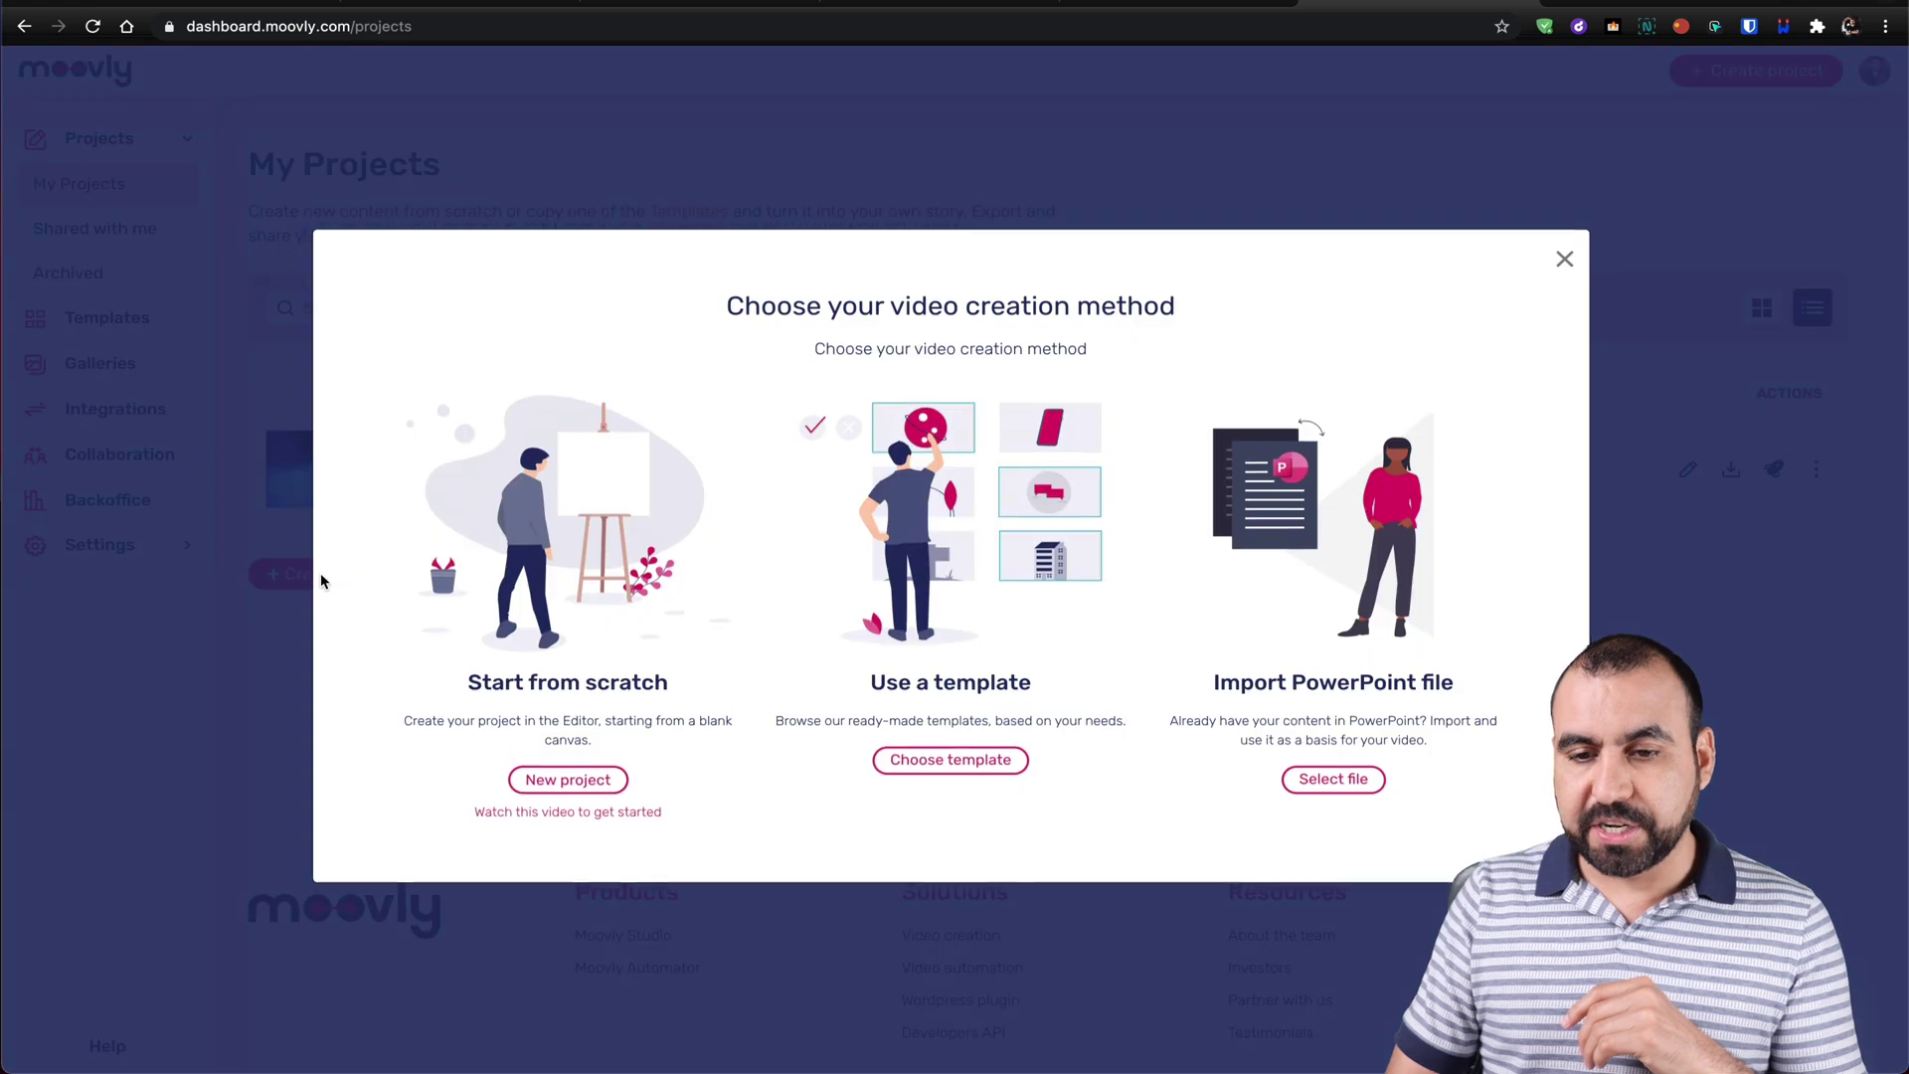
pyautogui.click(582, 792)
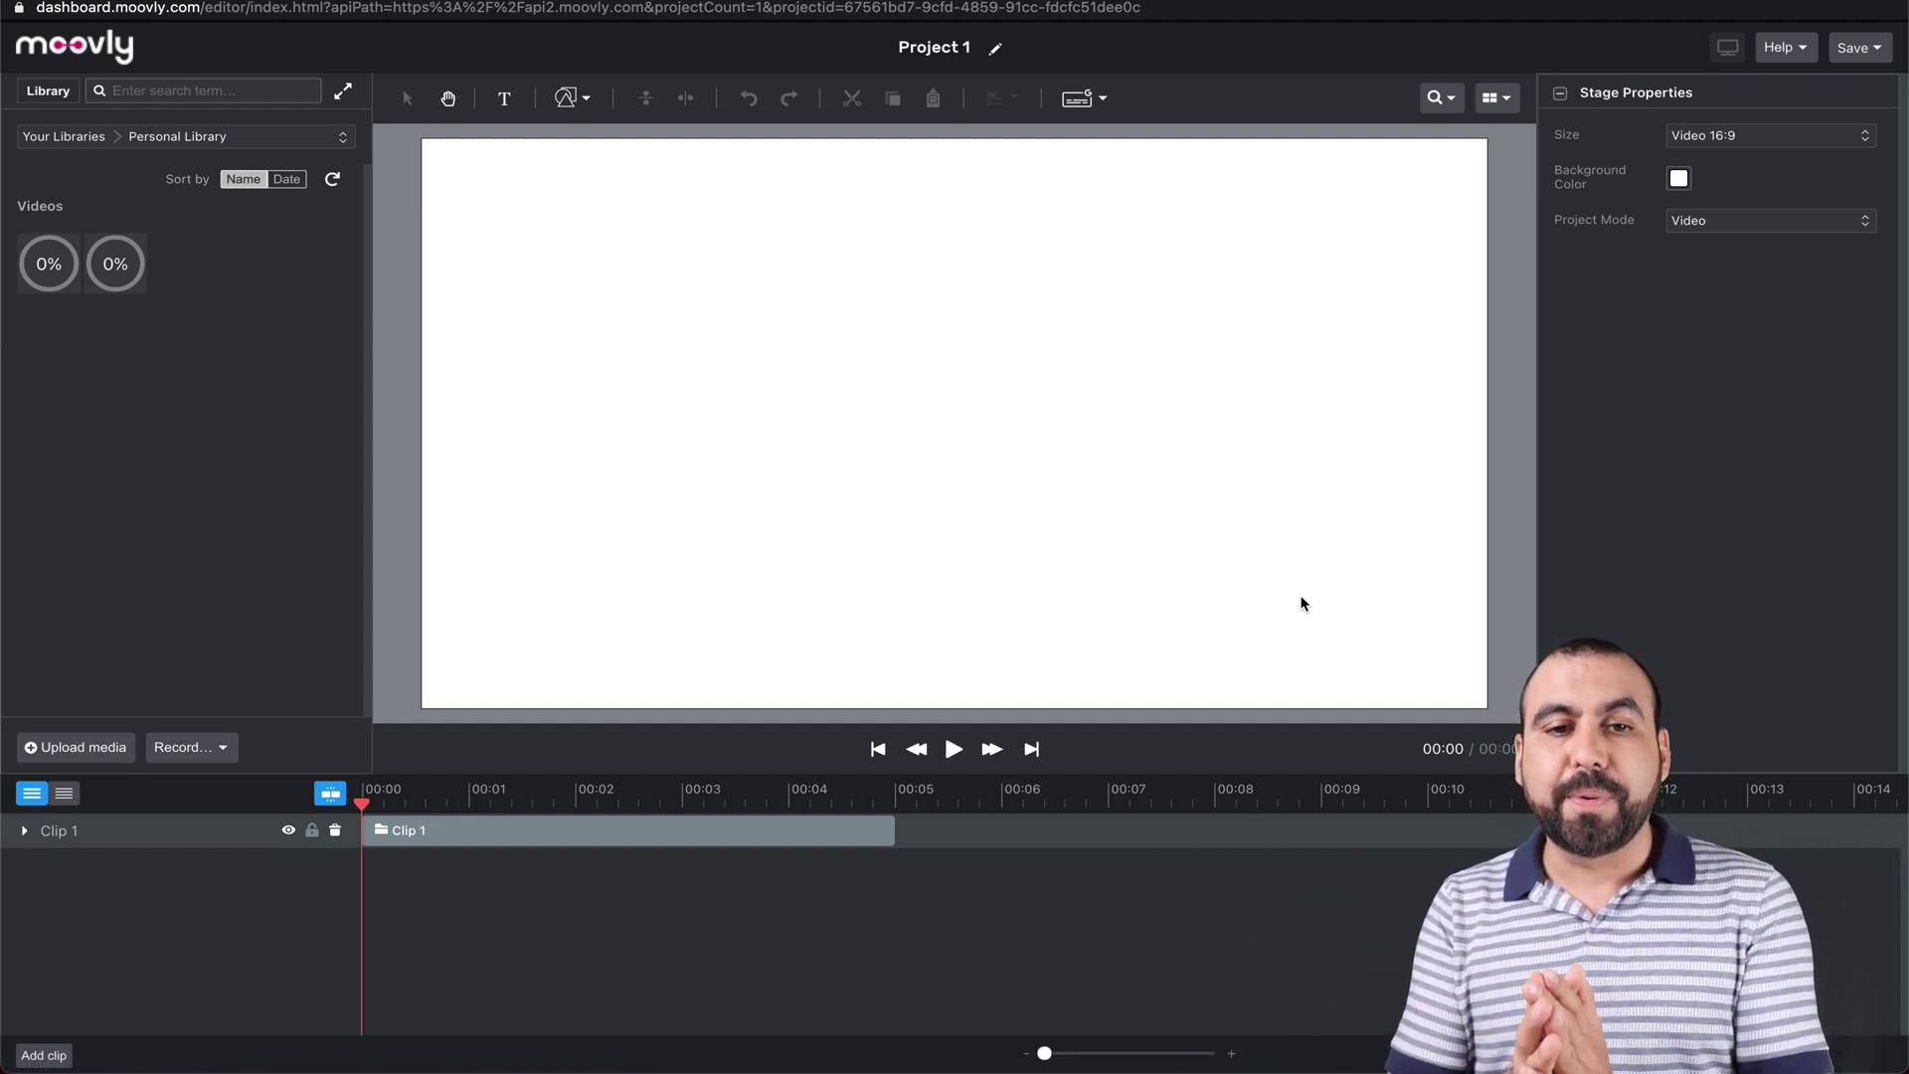
pyautogui.click(363, 9)
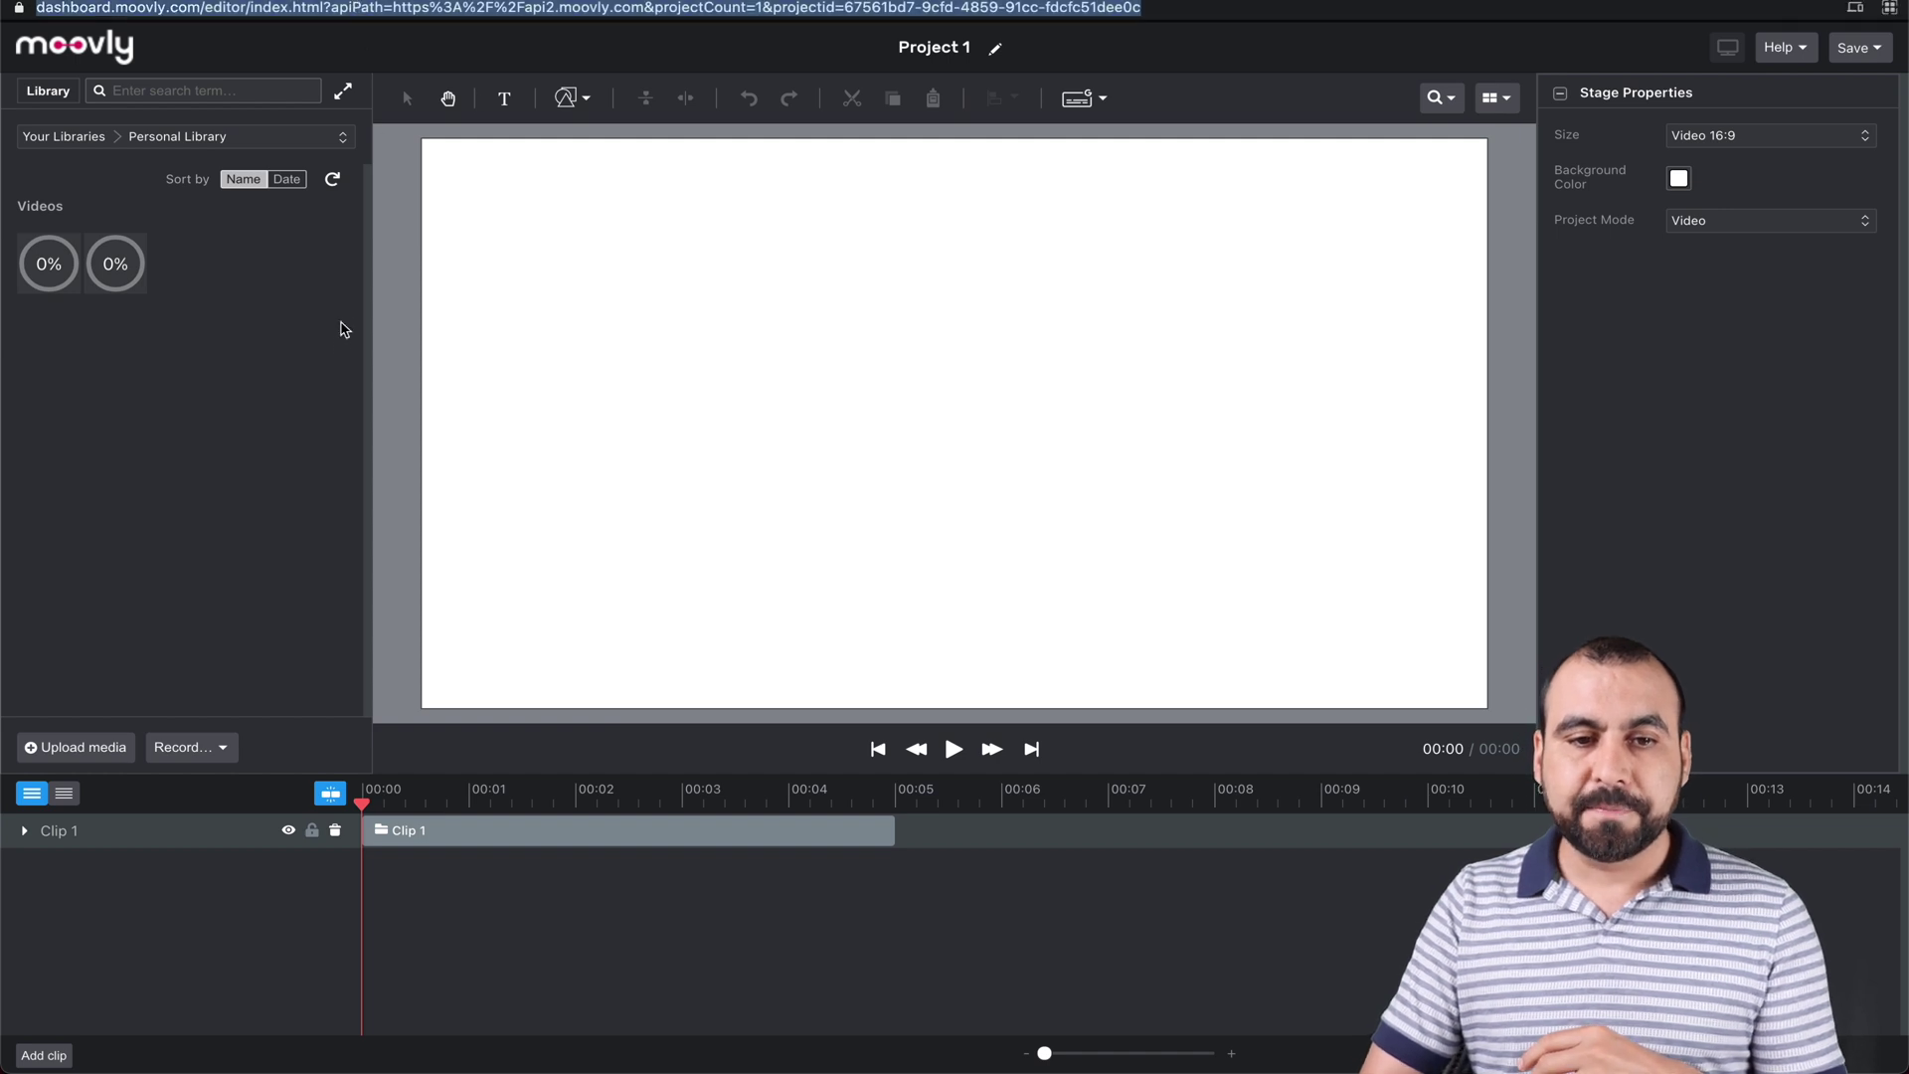
pyautogui.click(333, 367)
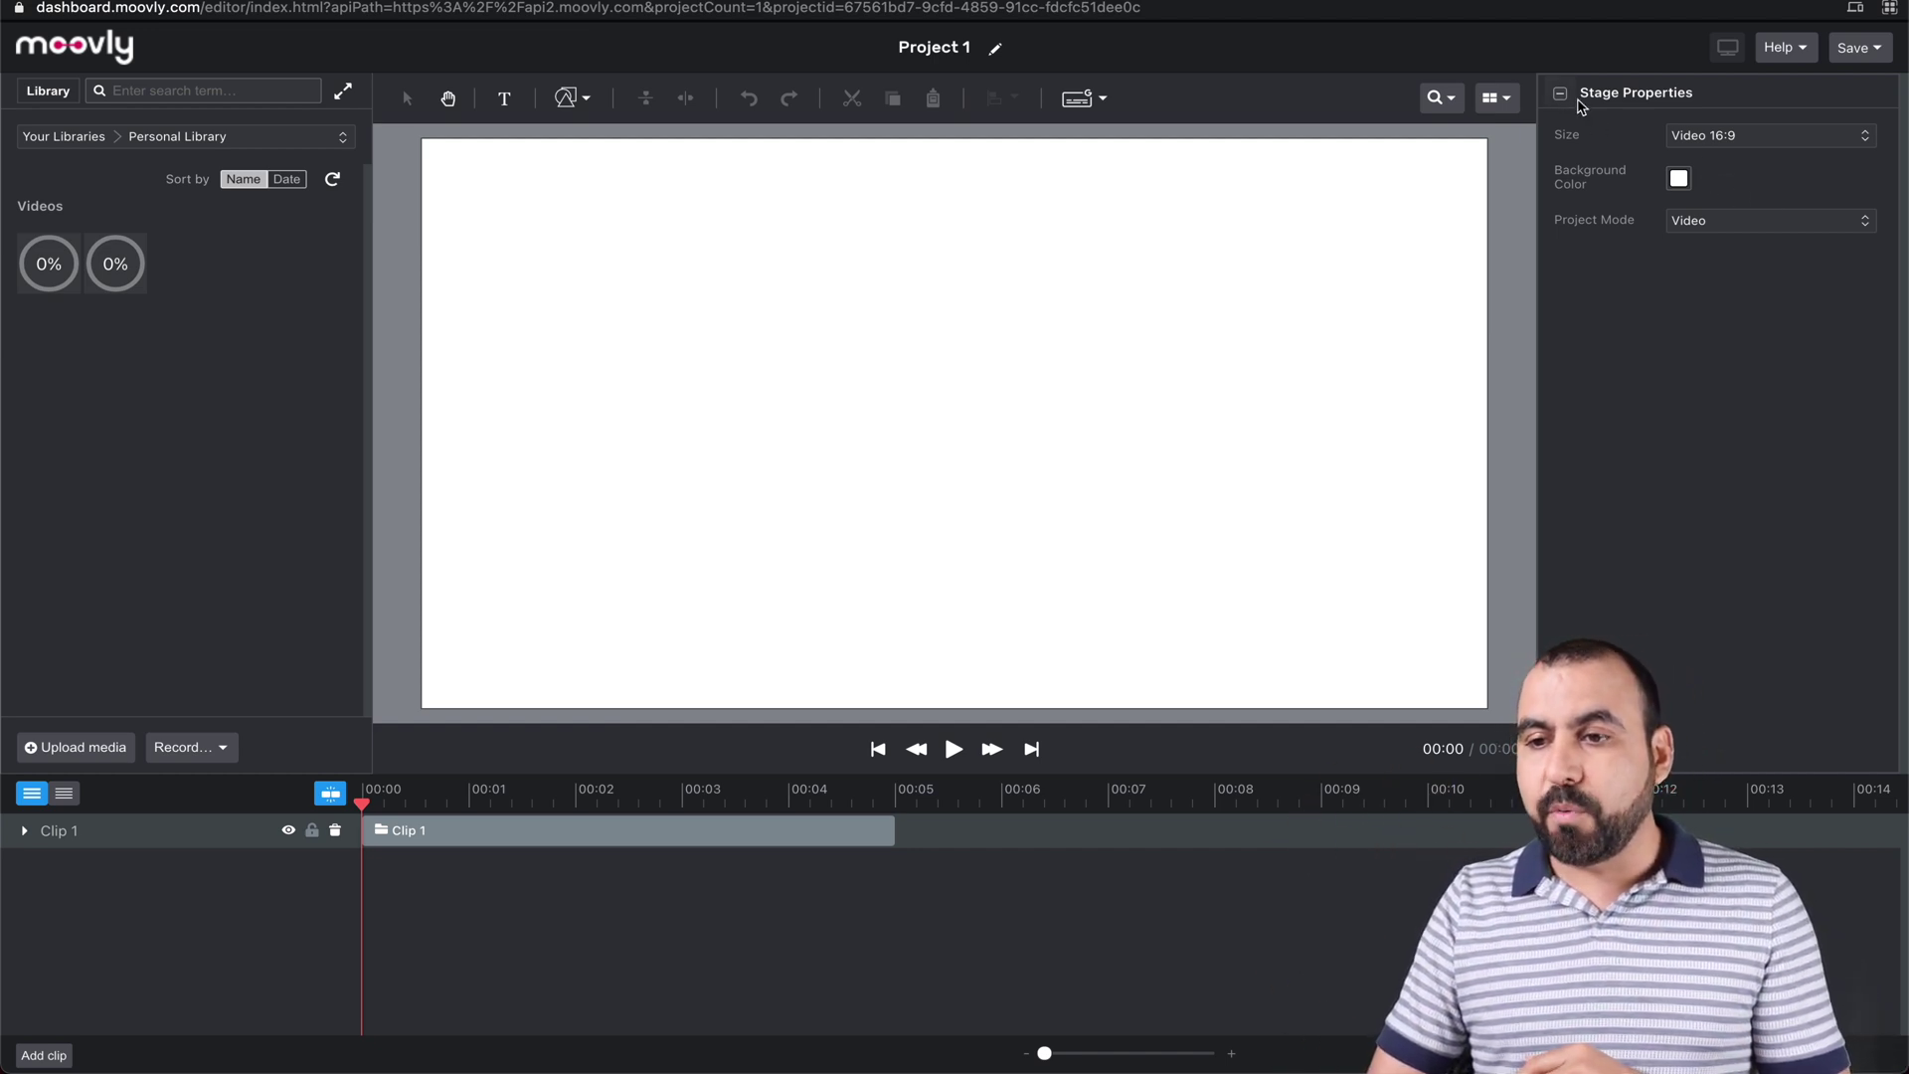
# Keep the stage size at Video 16:9 and list all libraries.
pyautogui.click(1828, 138)
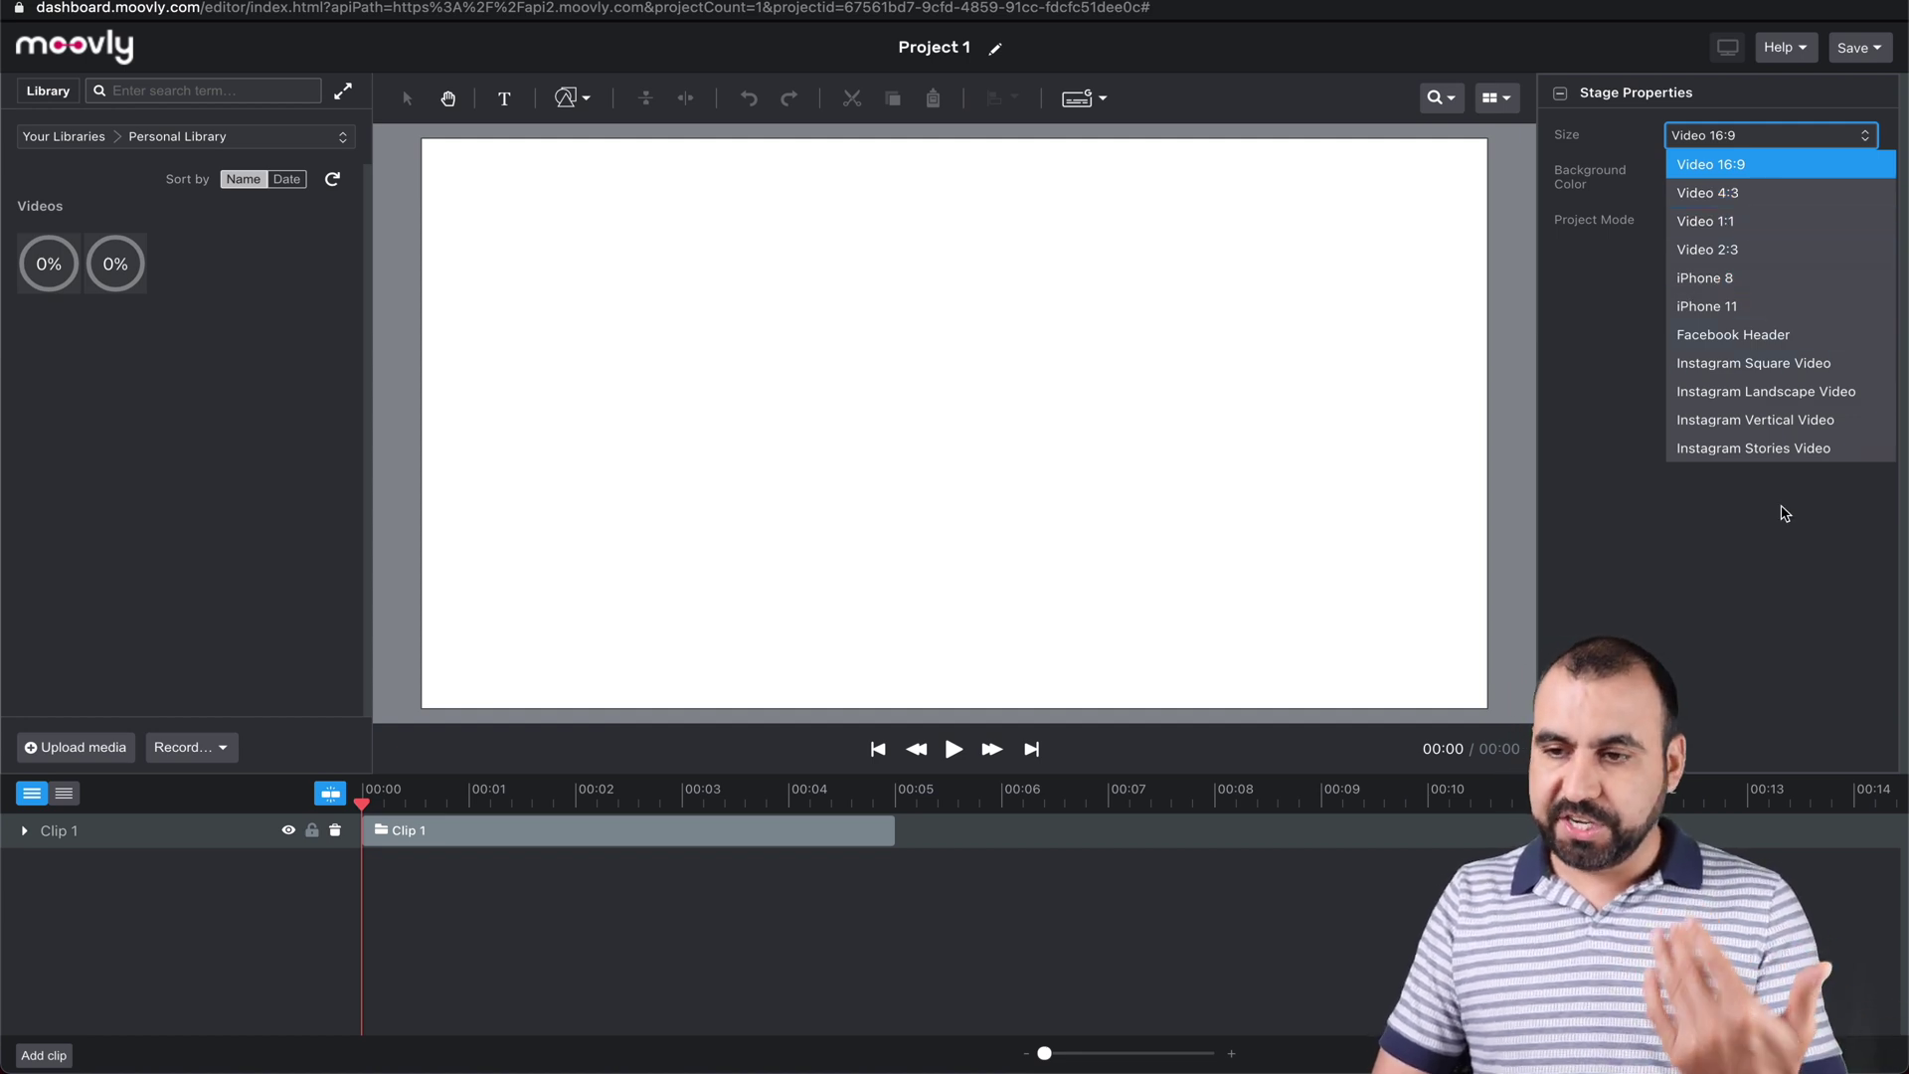
pyautogui.click(1773, 565)
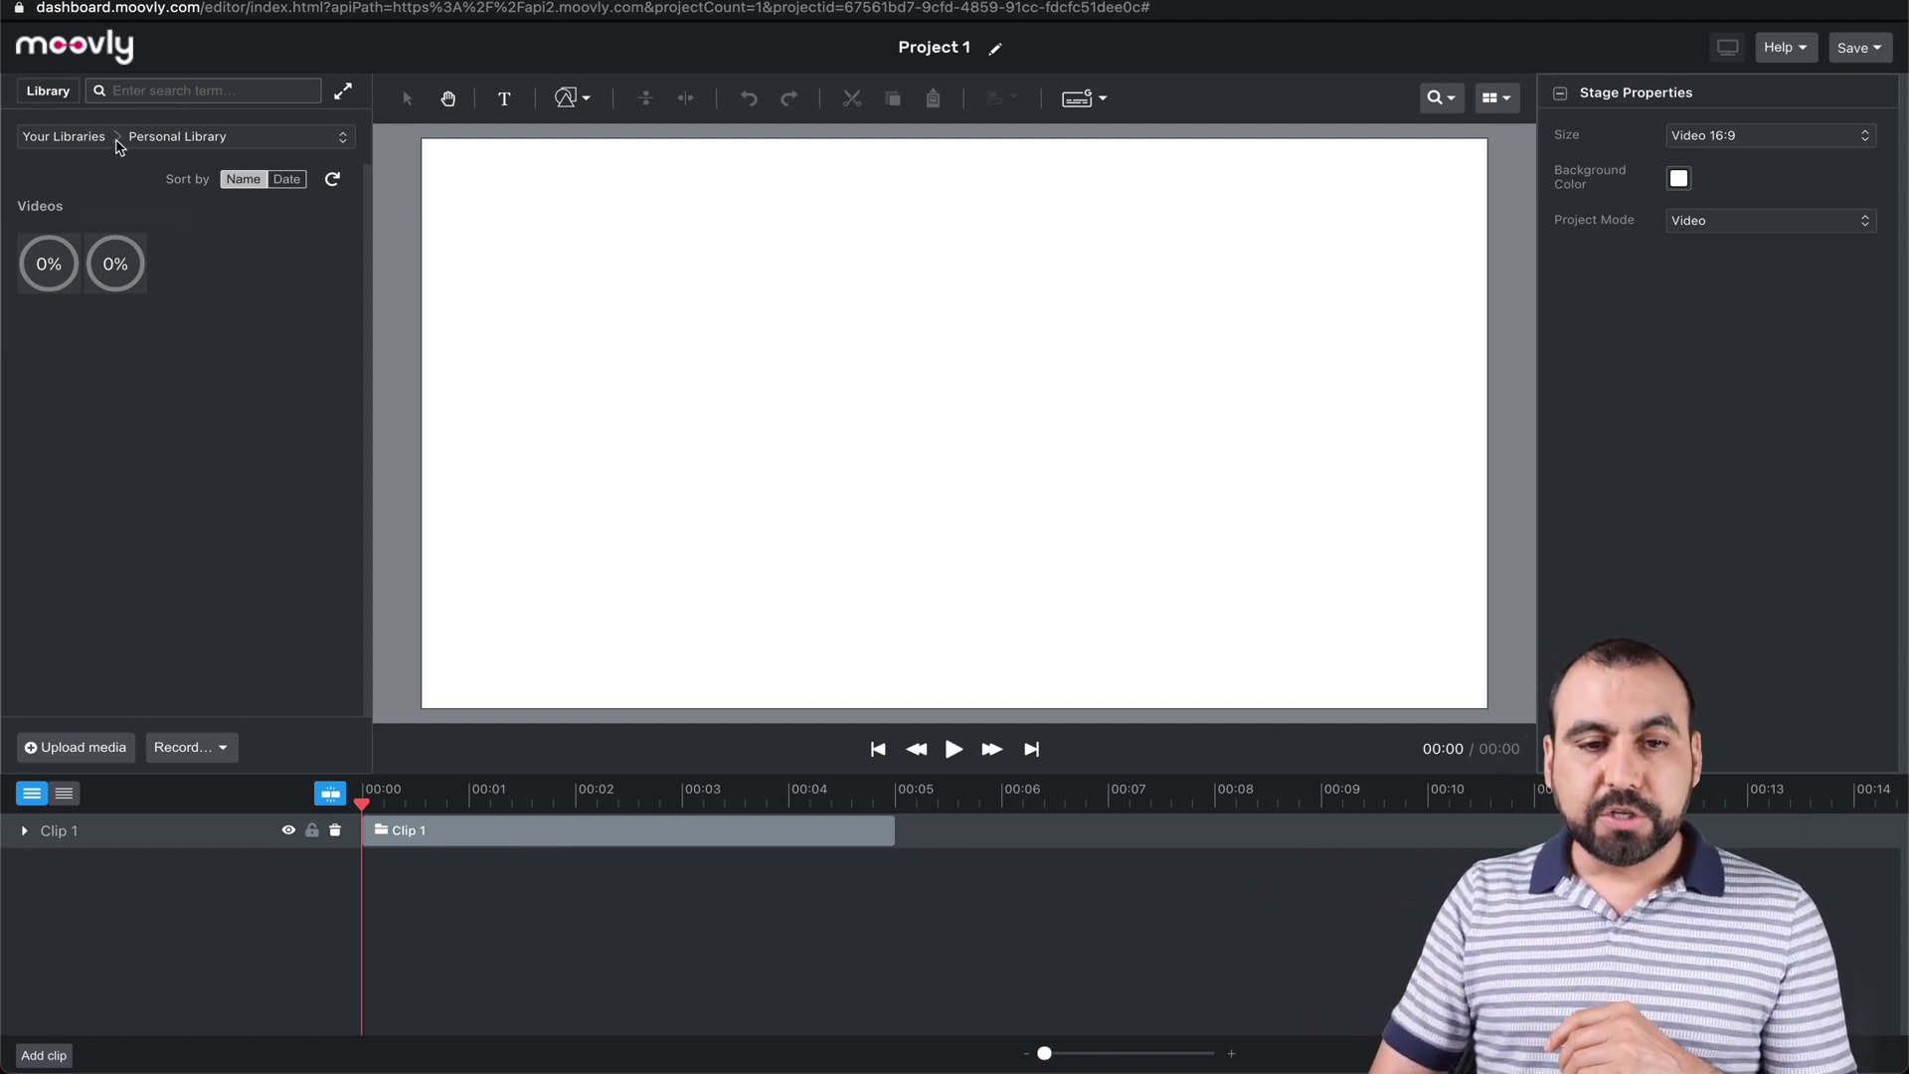
pyautogui.click(56, 98)
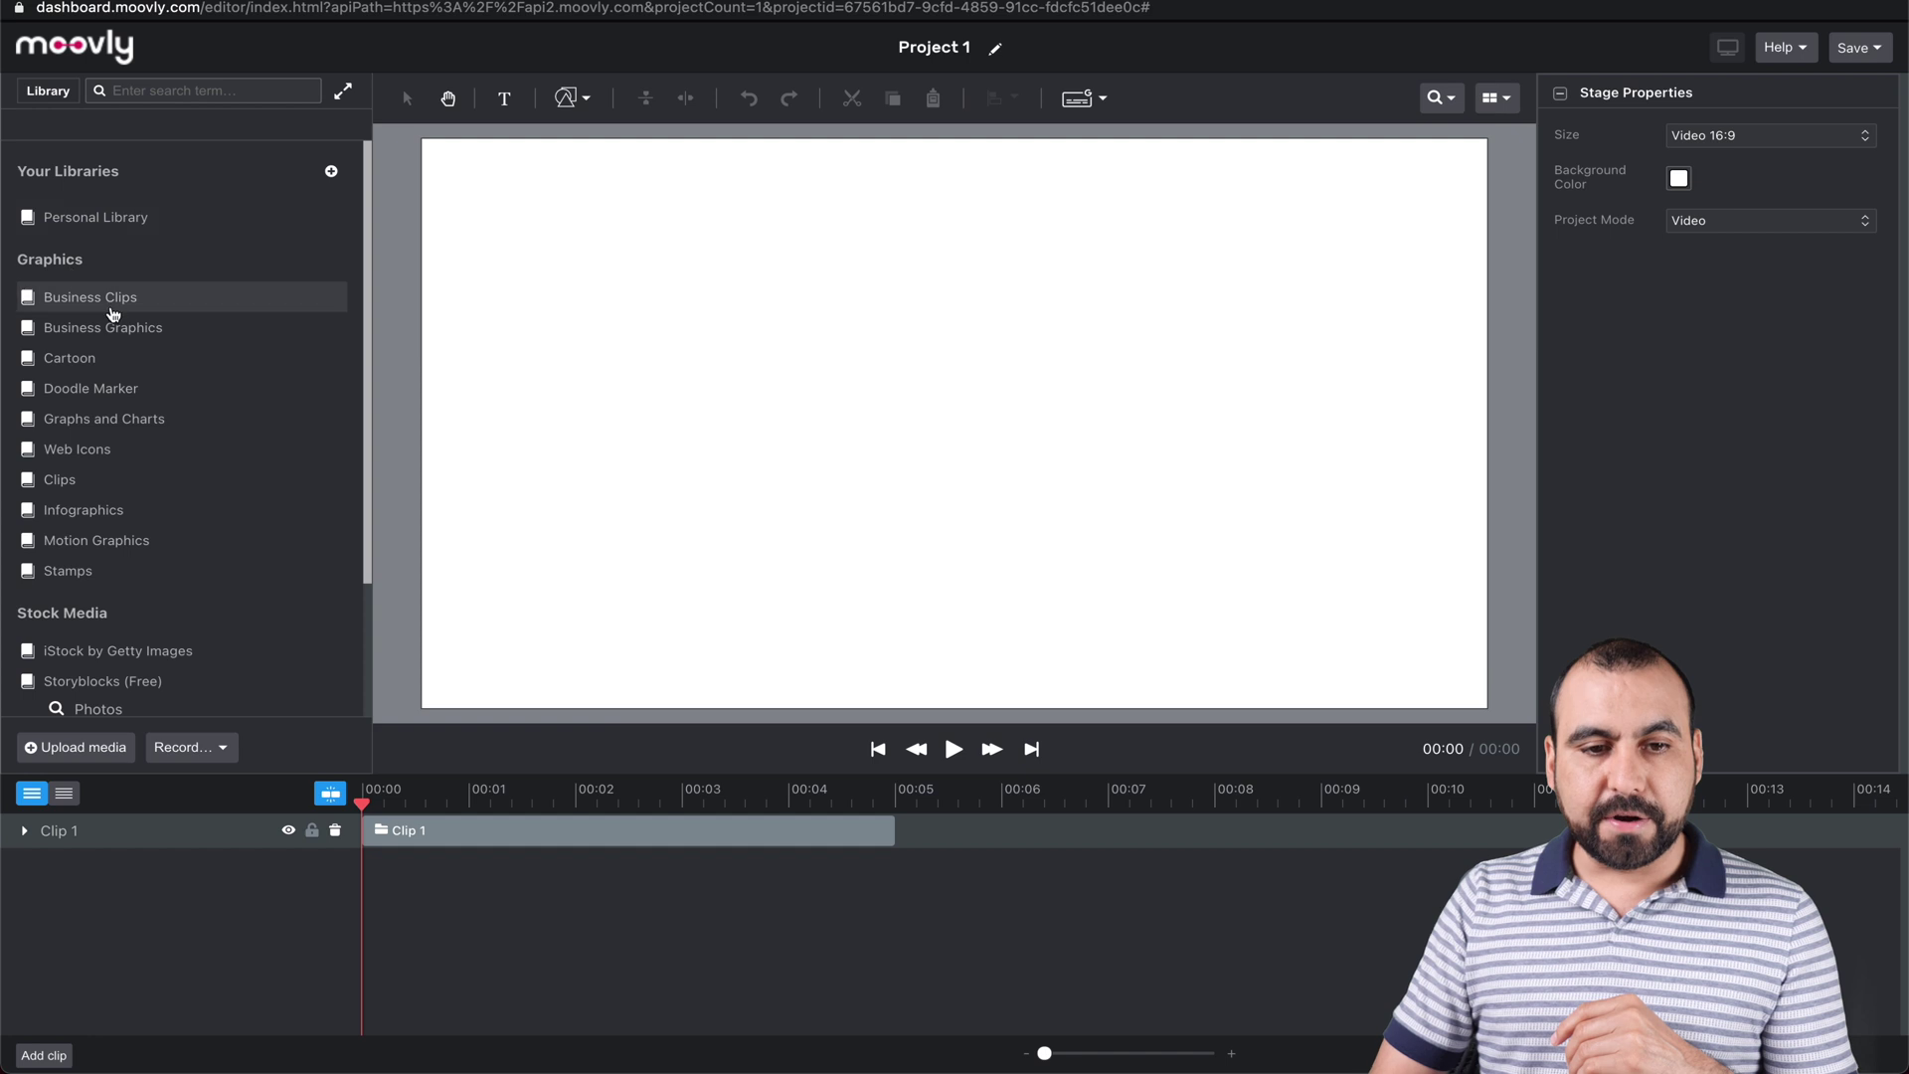
# Add the Fire Eruption Alpha video from Motion Graphics to the stage and preview it.
pyautogui.scroll(-1, 117, 398)
pyautogui.scroll(-3, 118, 398)
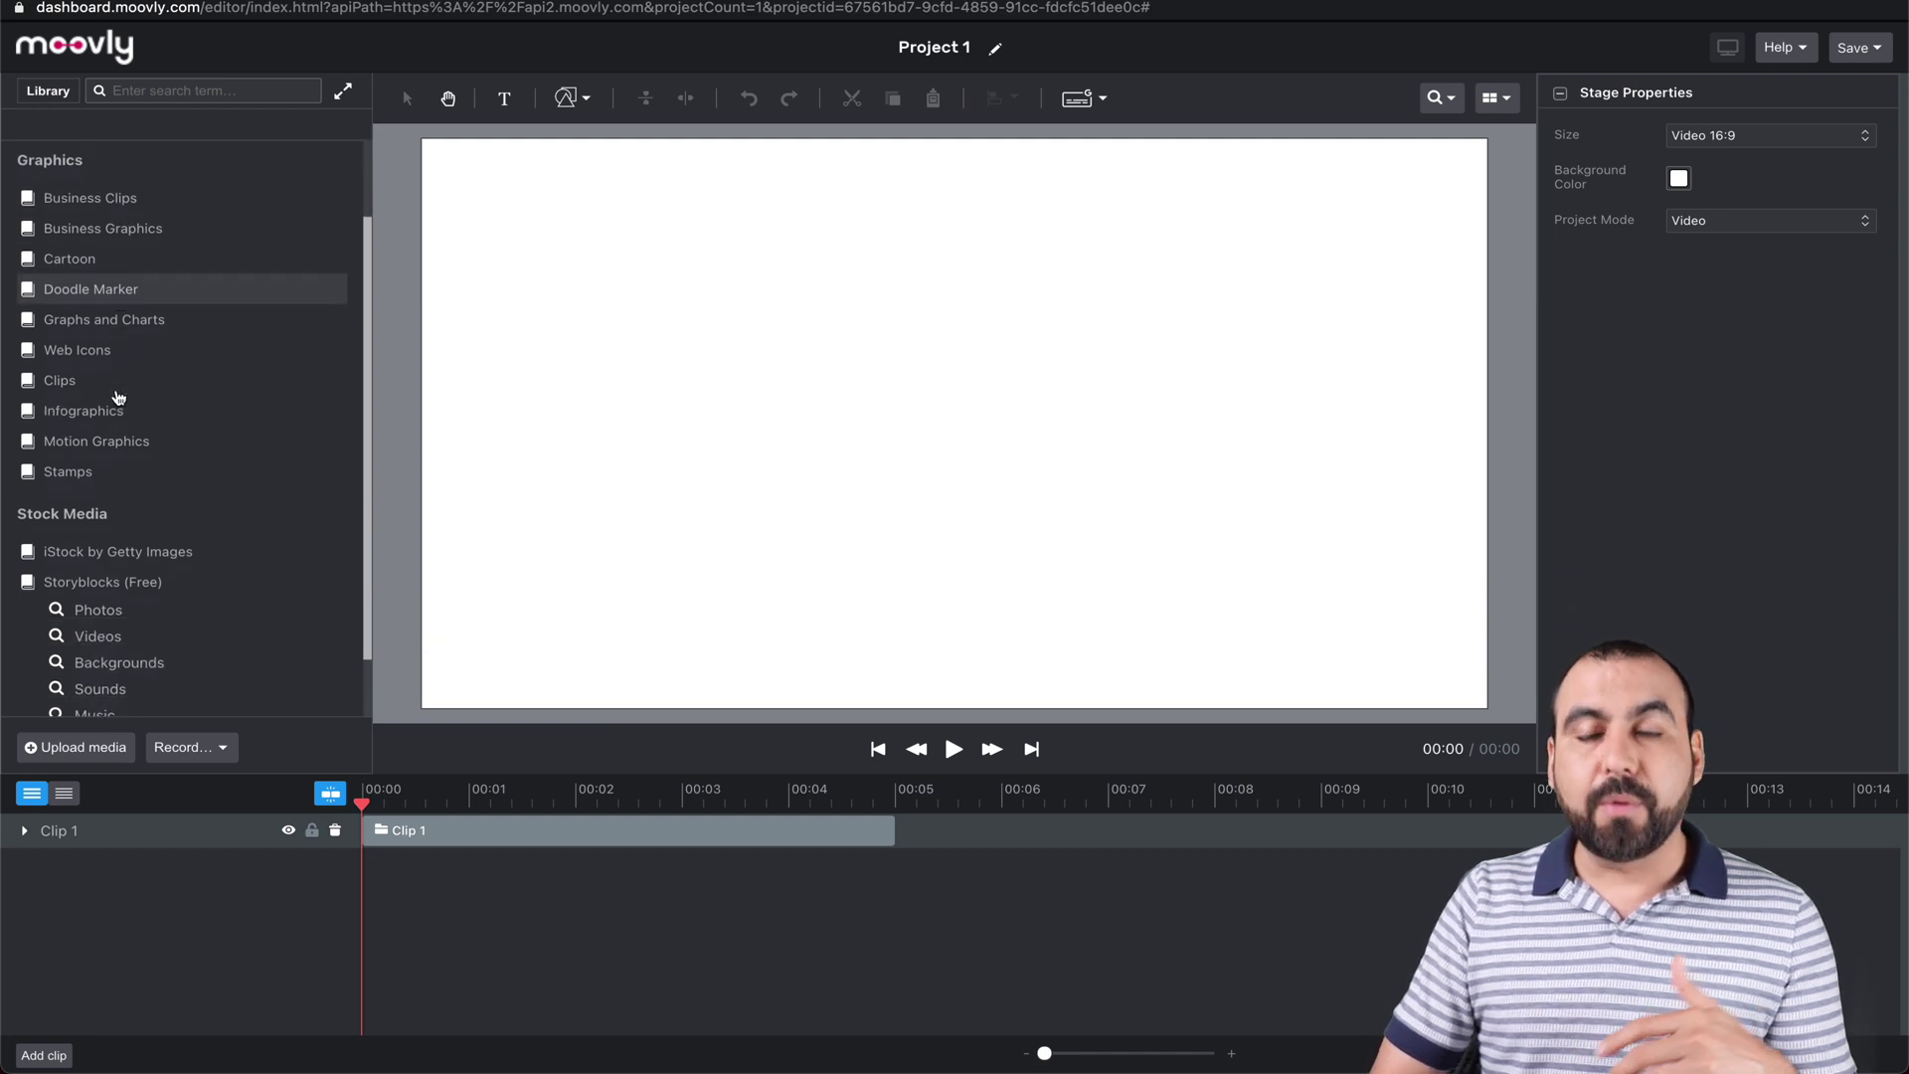
pyautogui.scroll(-2, 117, 512)
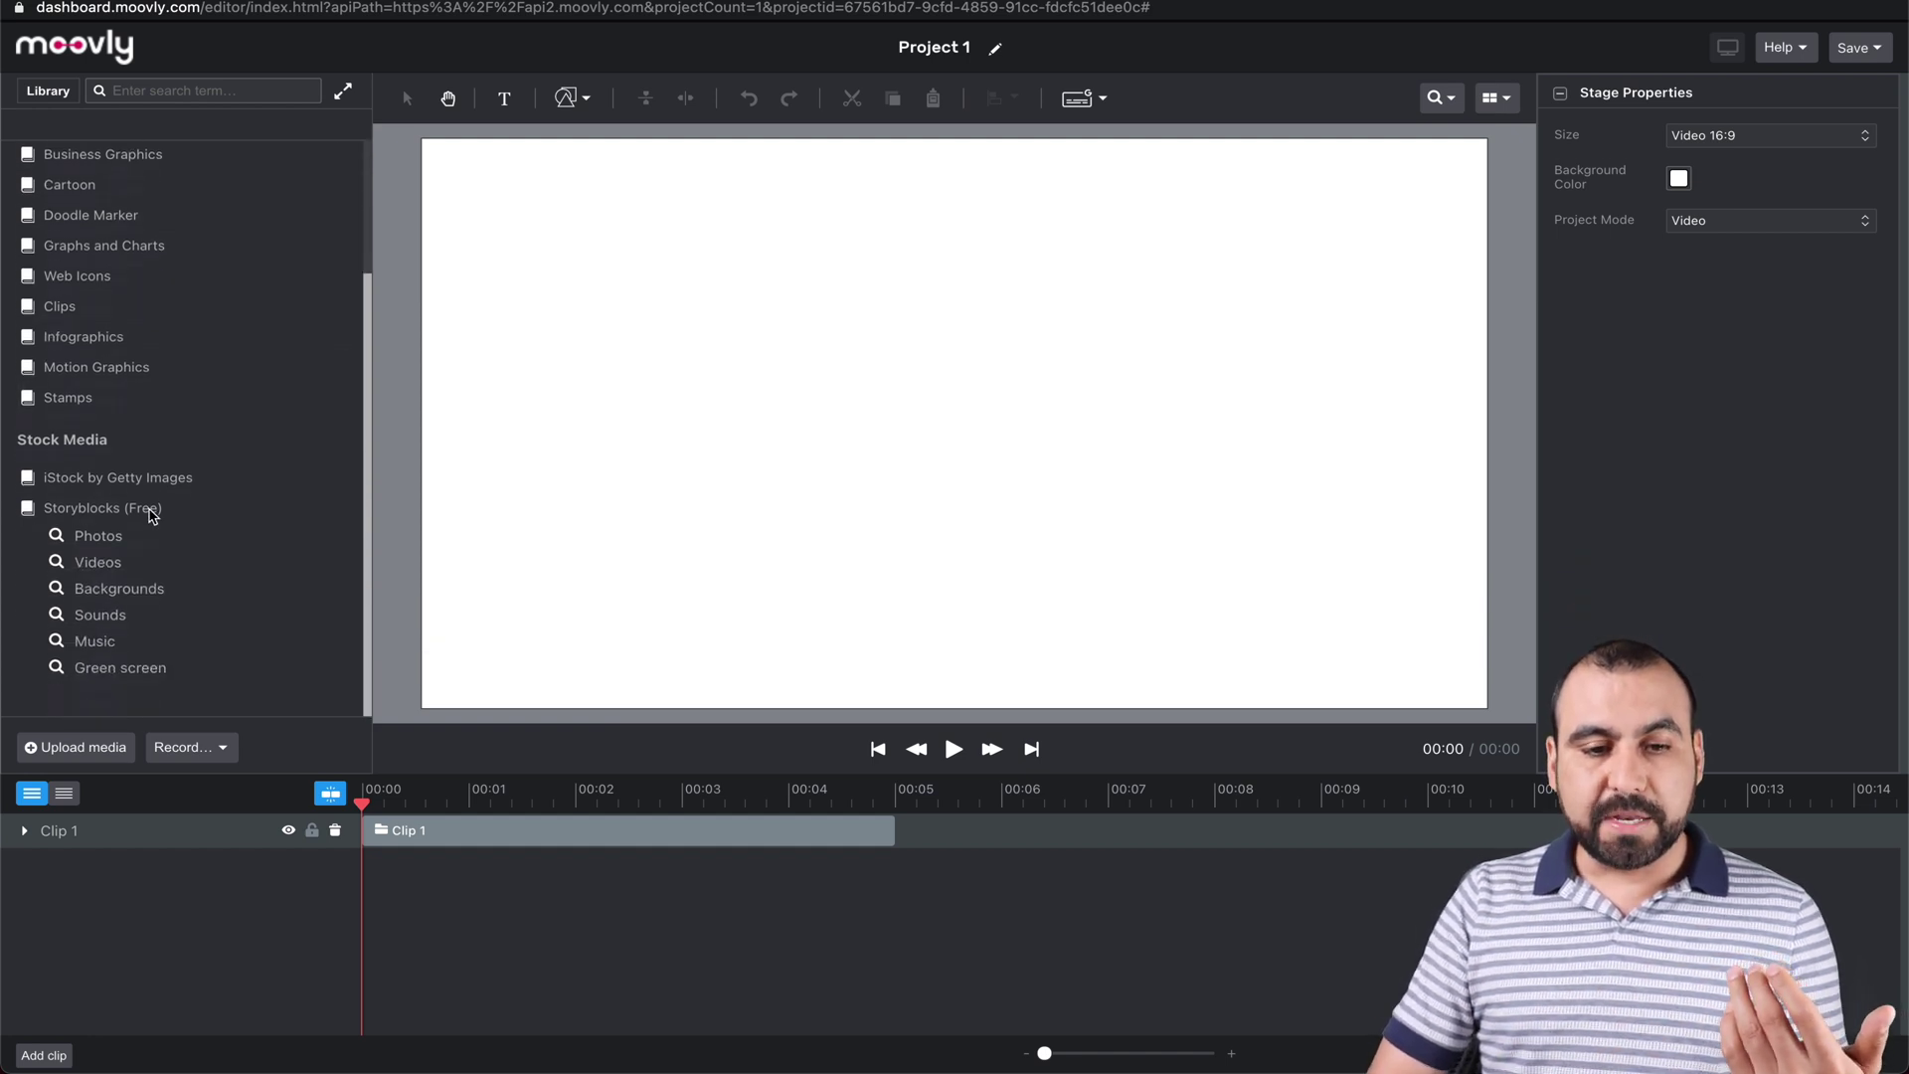
pyautogui.scroll(5, 118, 513)
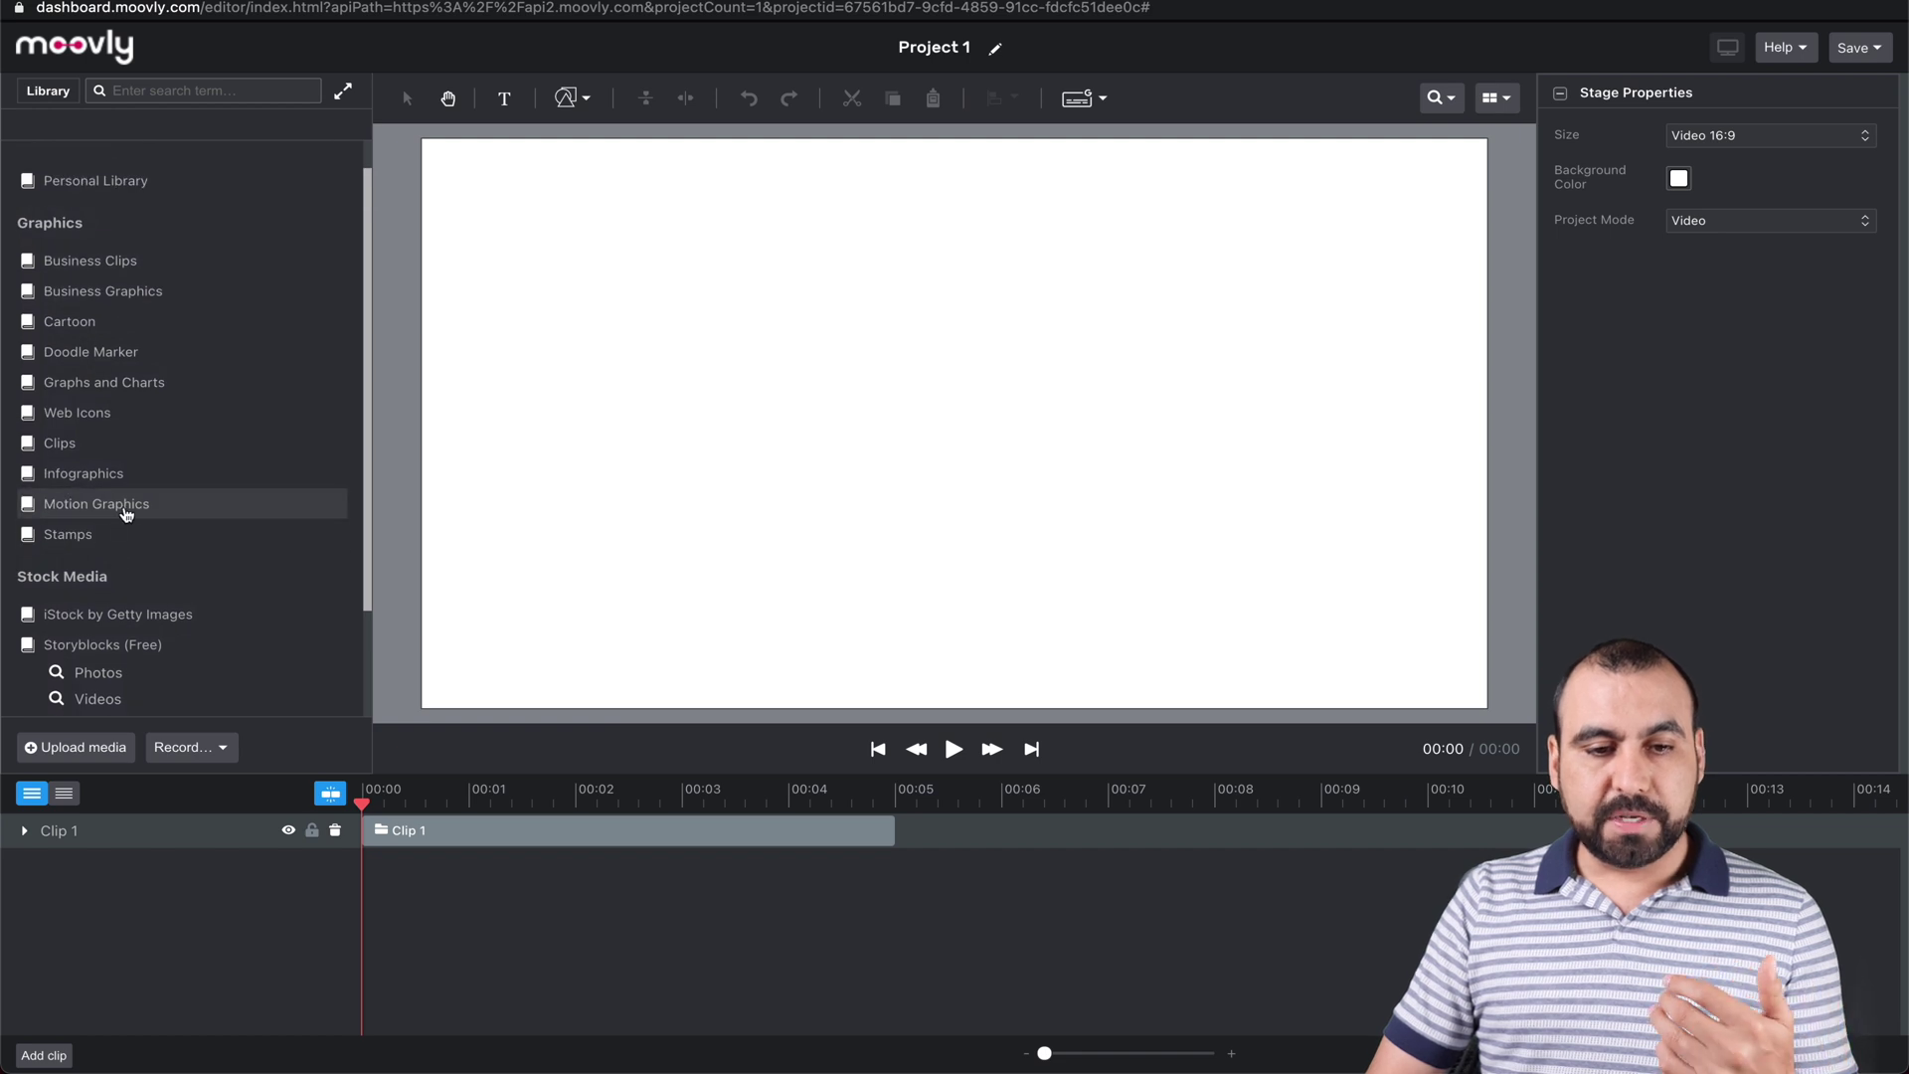
pyautogui.click(140, 507)
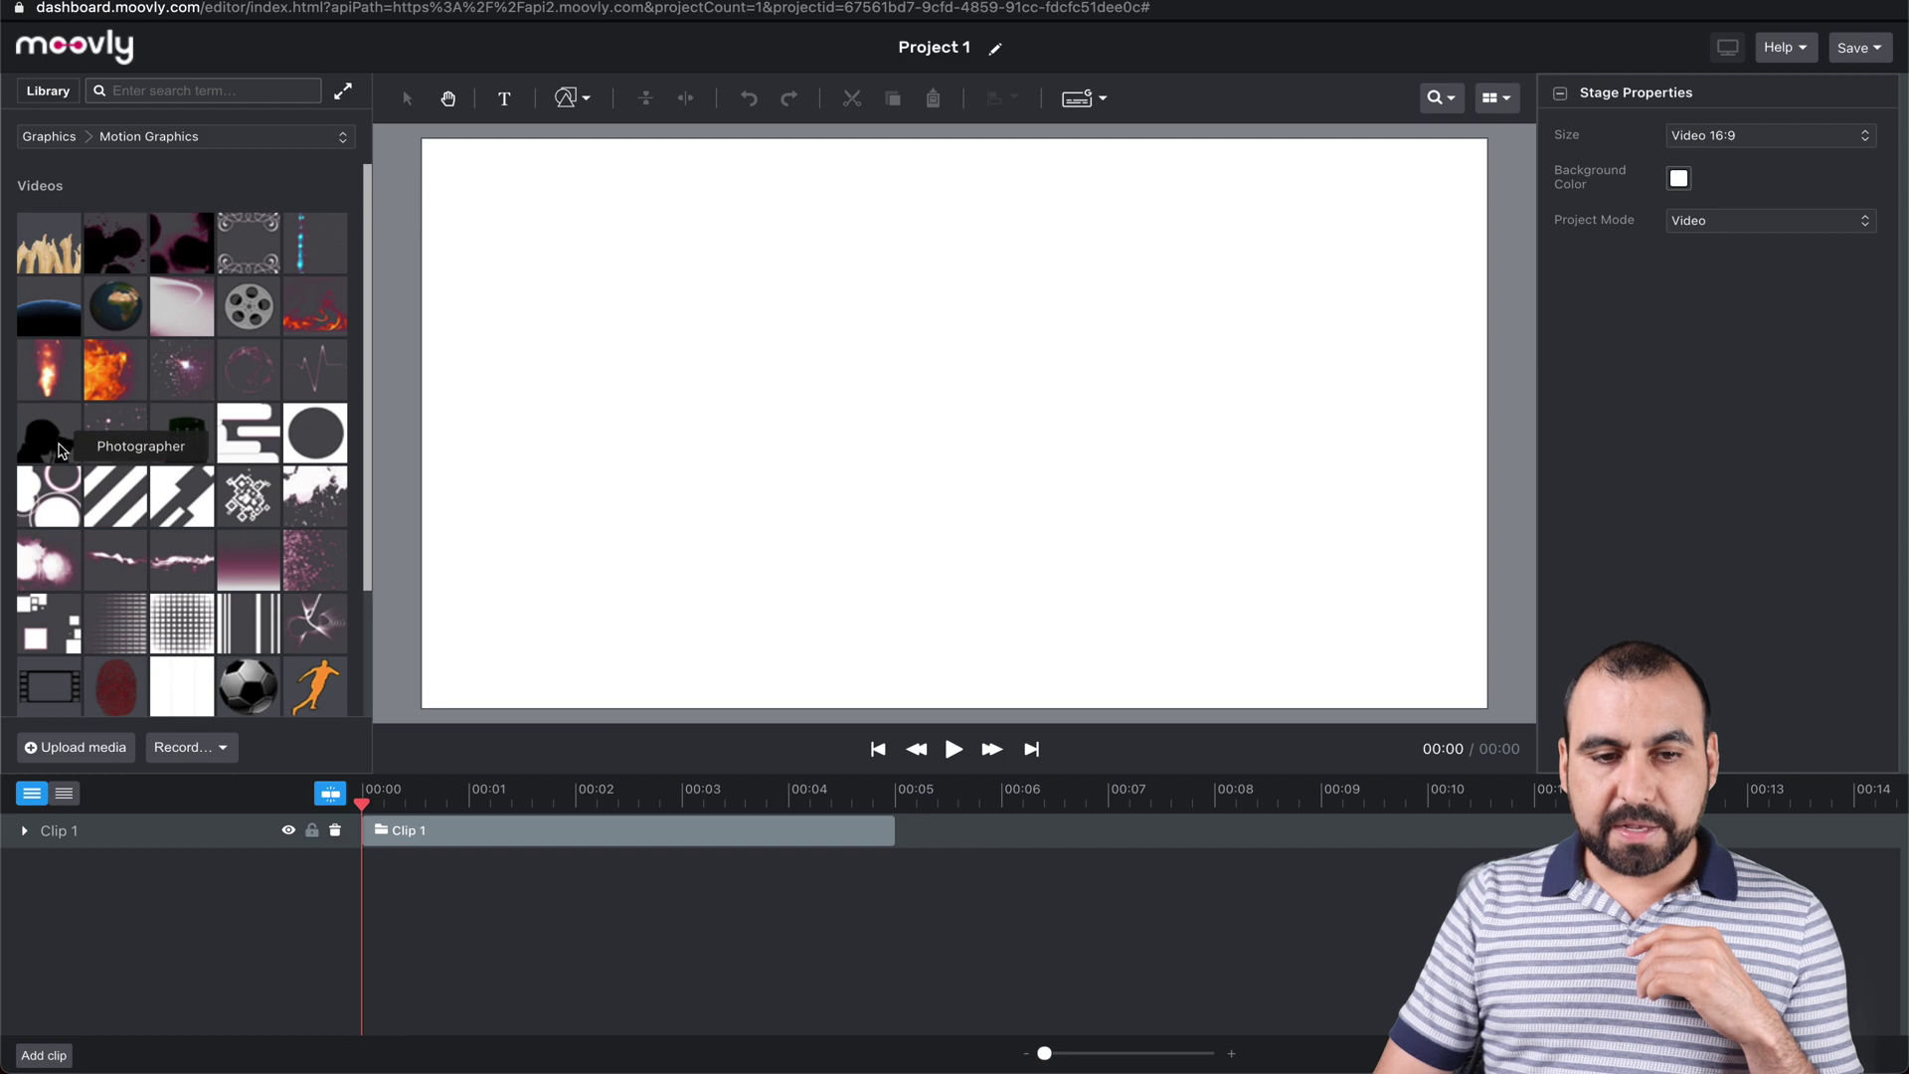
pyautogui.moveTo(57, 383); pyautogui.dragTo(710, 412)
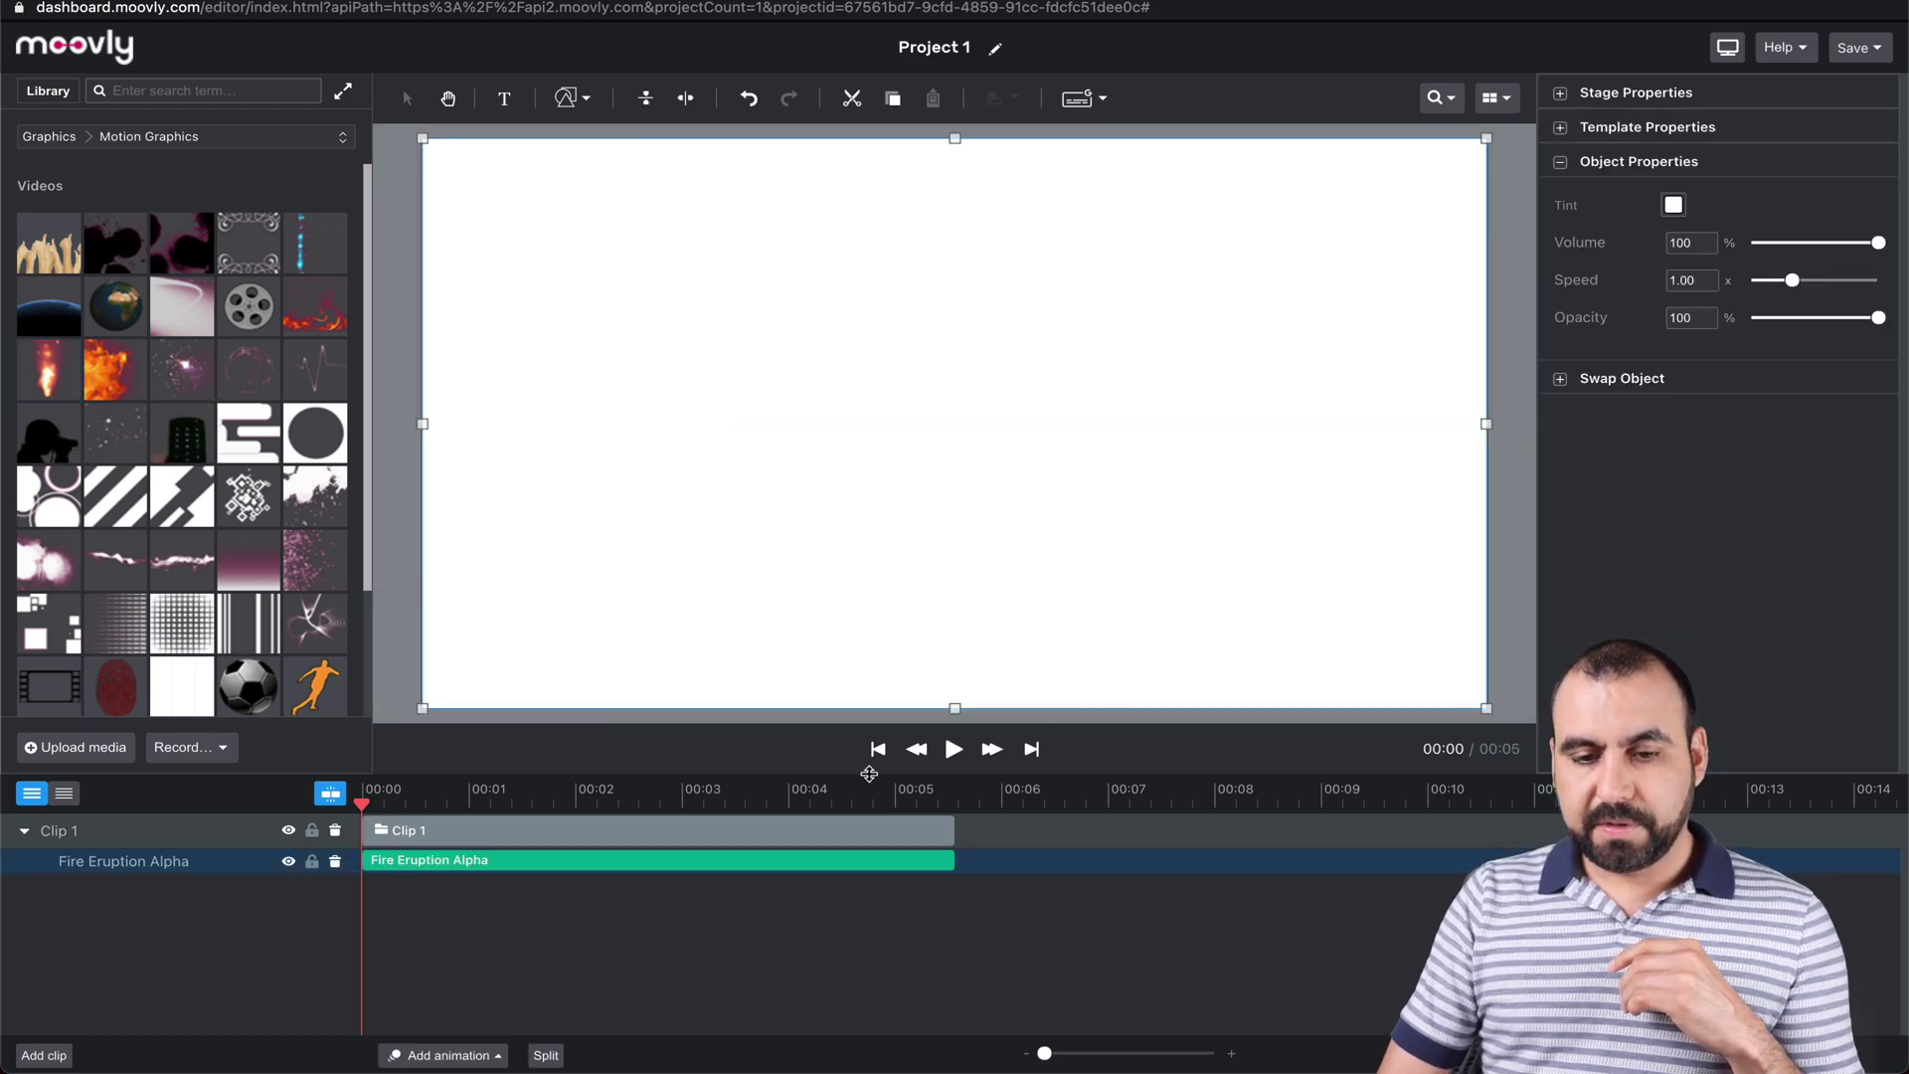
pyautogui.press('space')
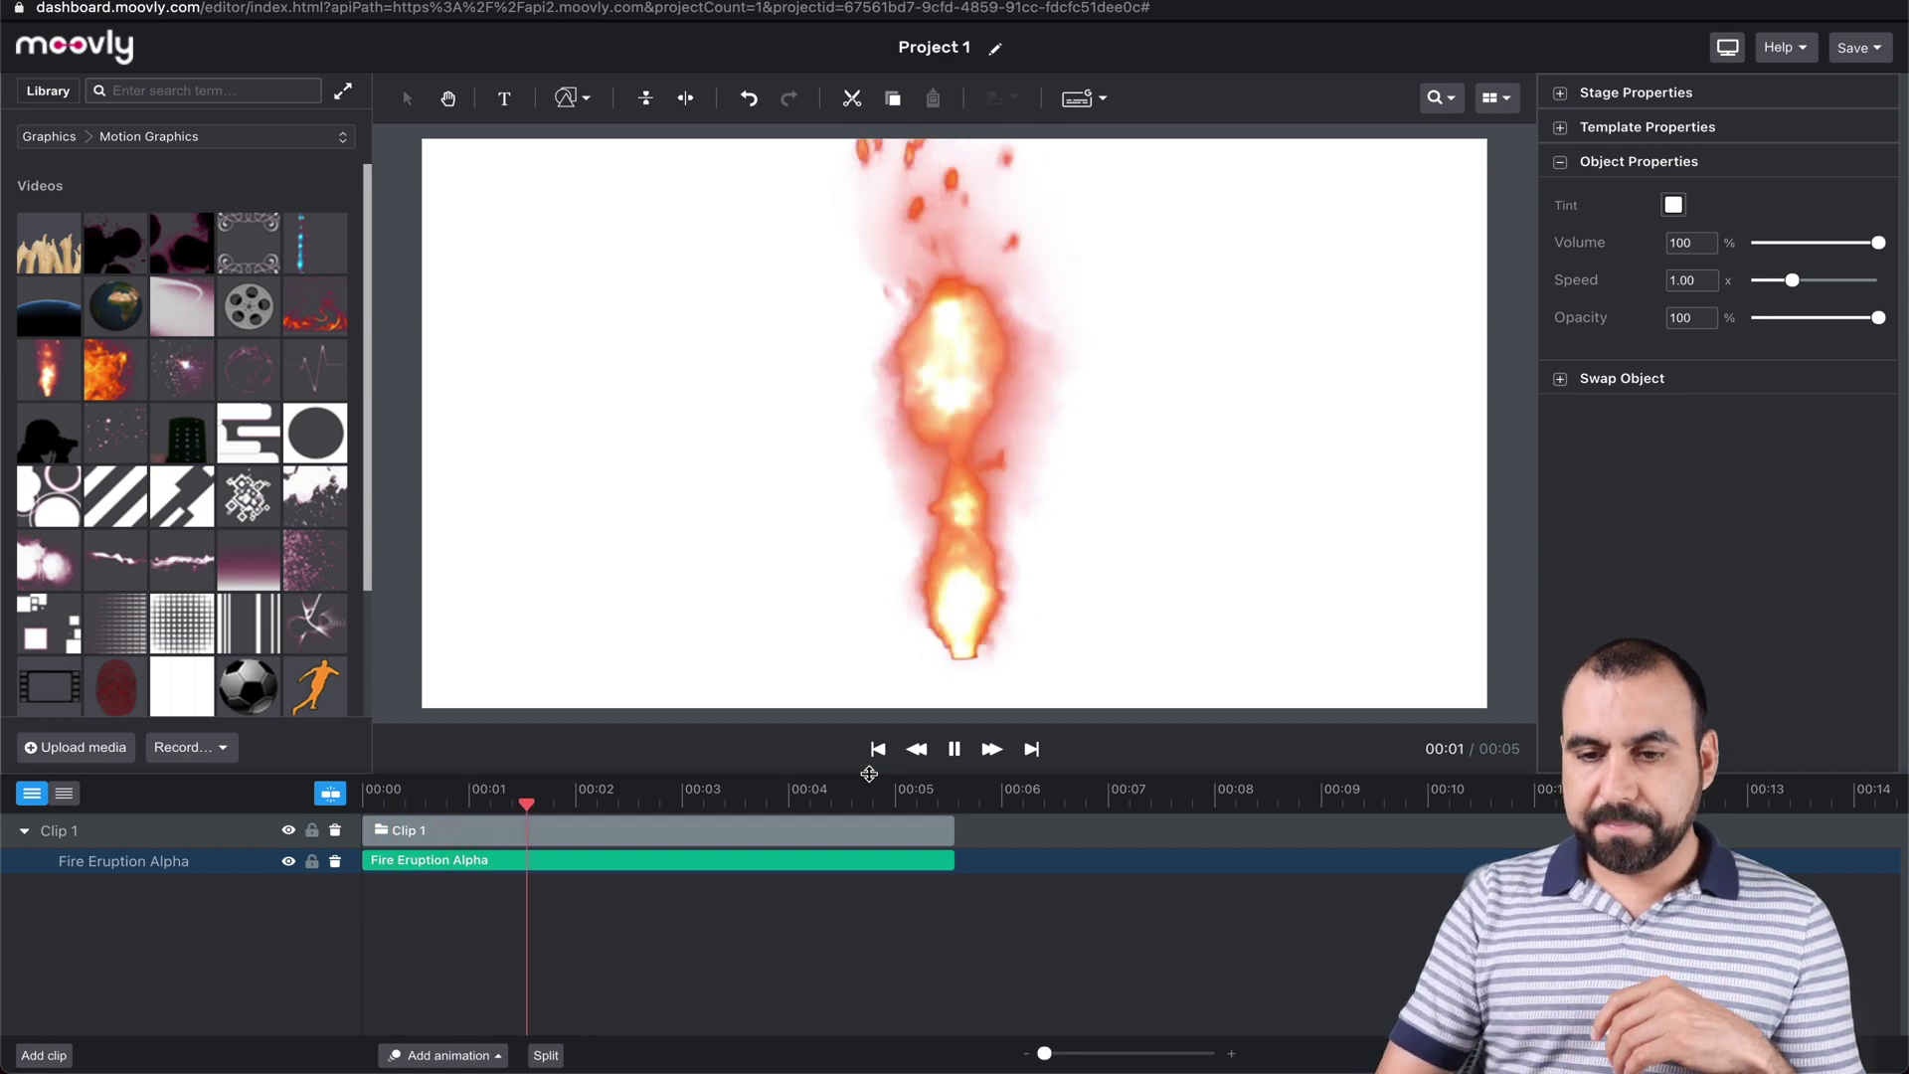
pyautogui.press('space')
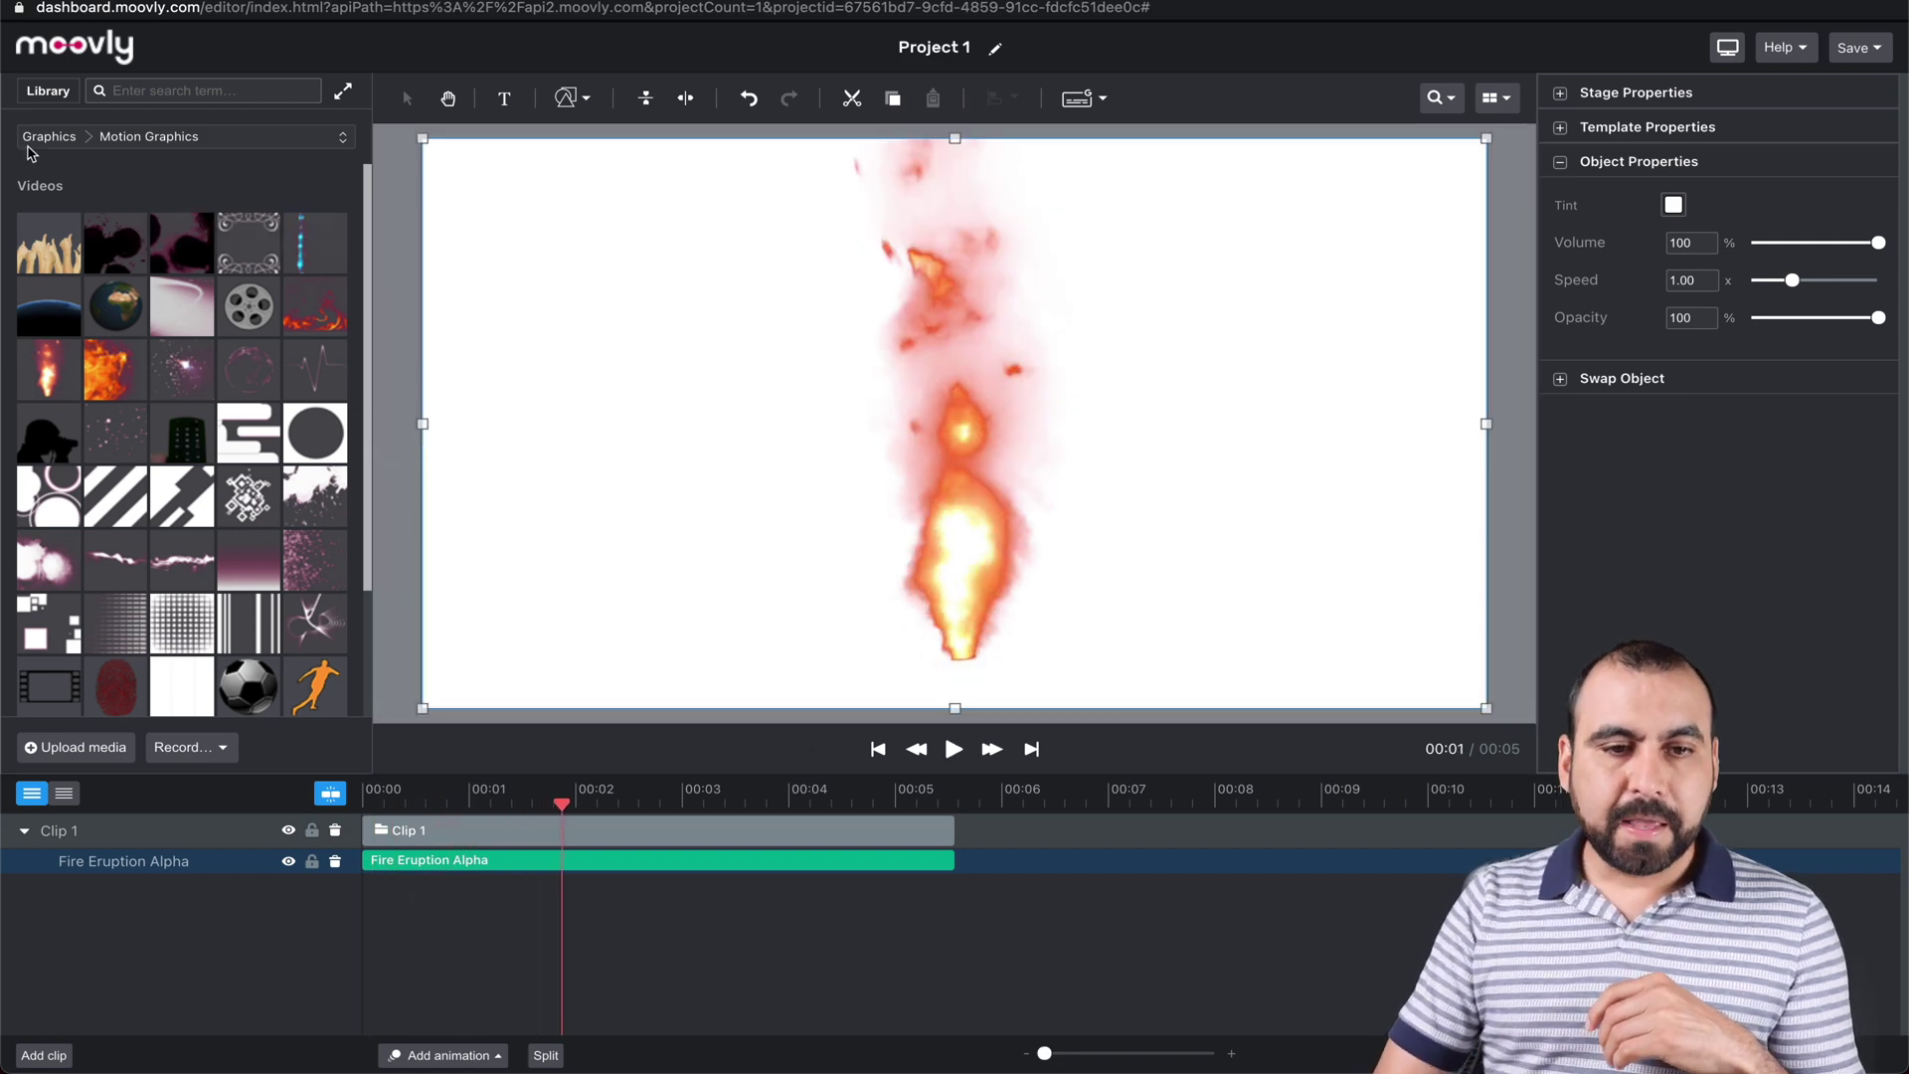
# Add the Cartoon clip 'Avoid touching your face' and move its track below Clip 1.
pyautogui.click(36, 141)
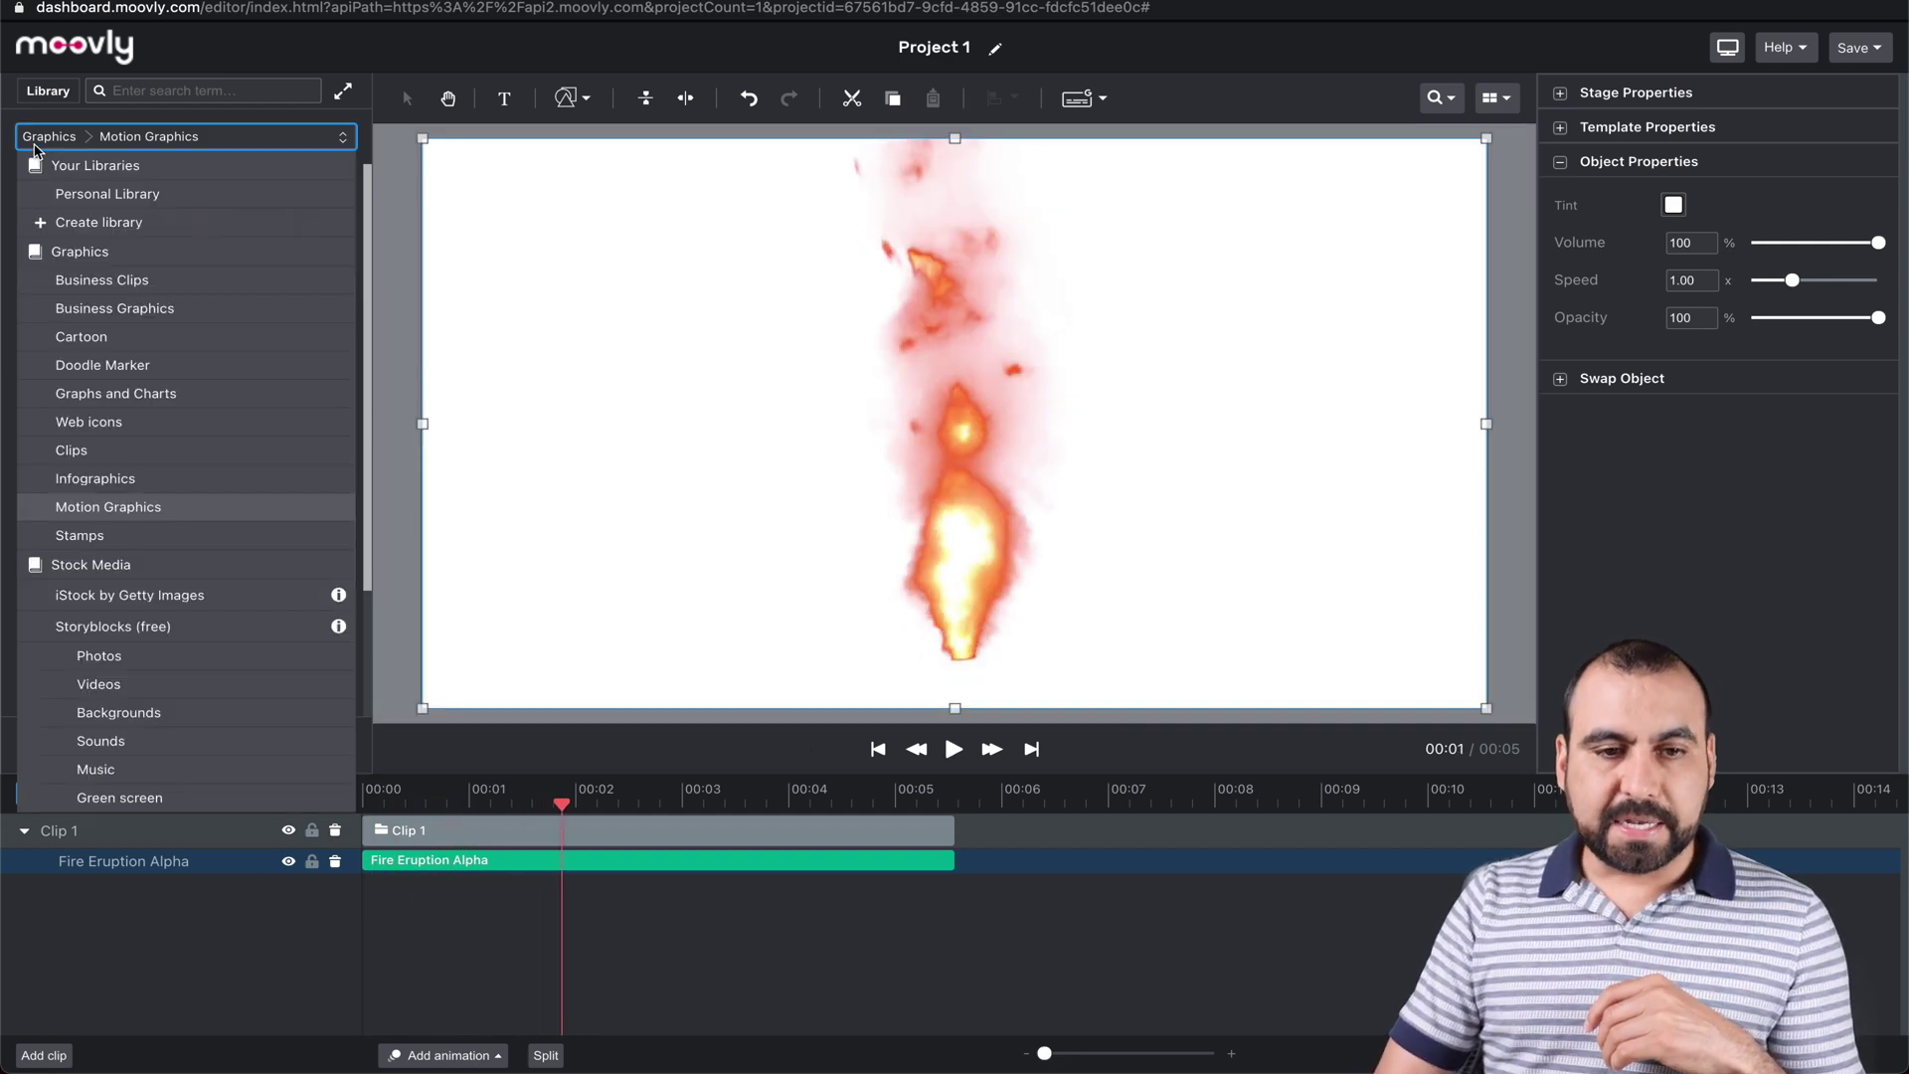
pyautogui.click(159, 338)
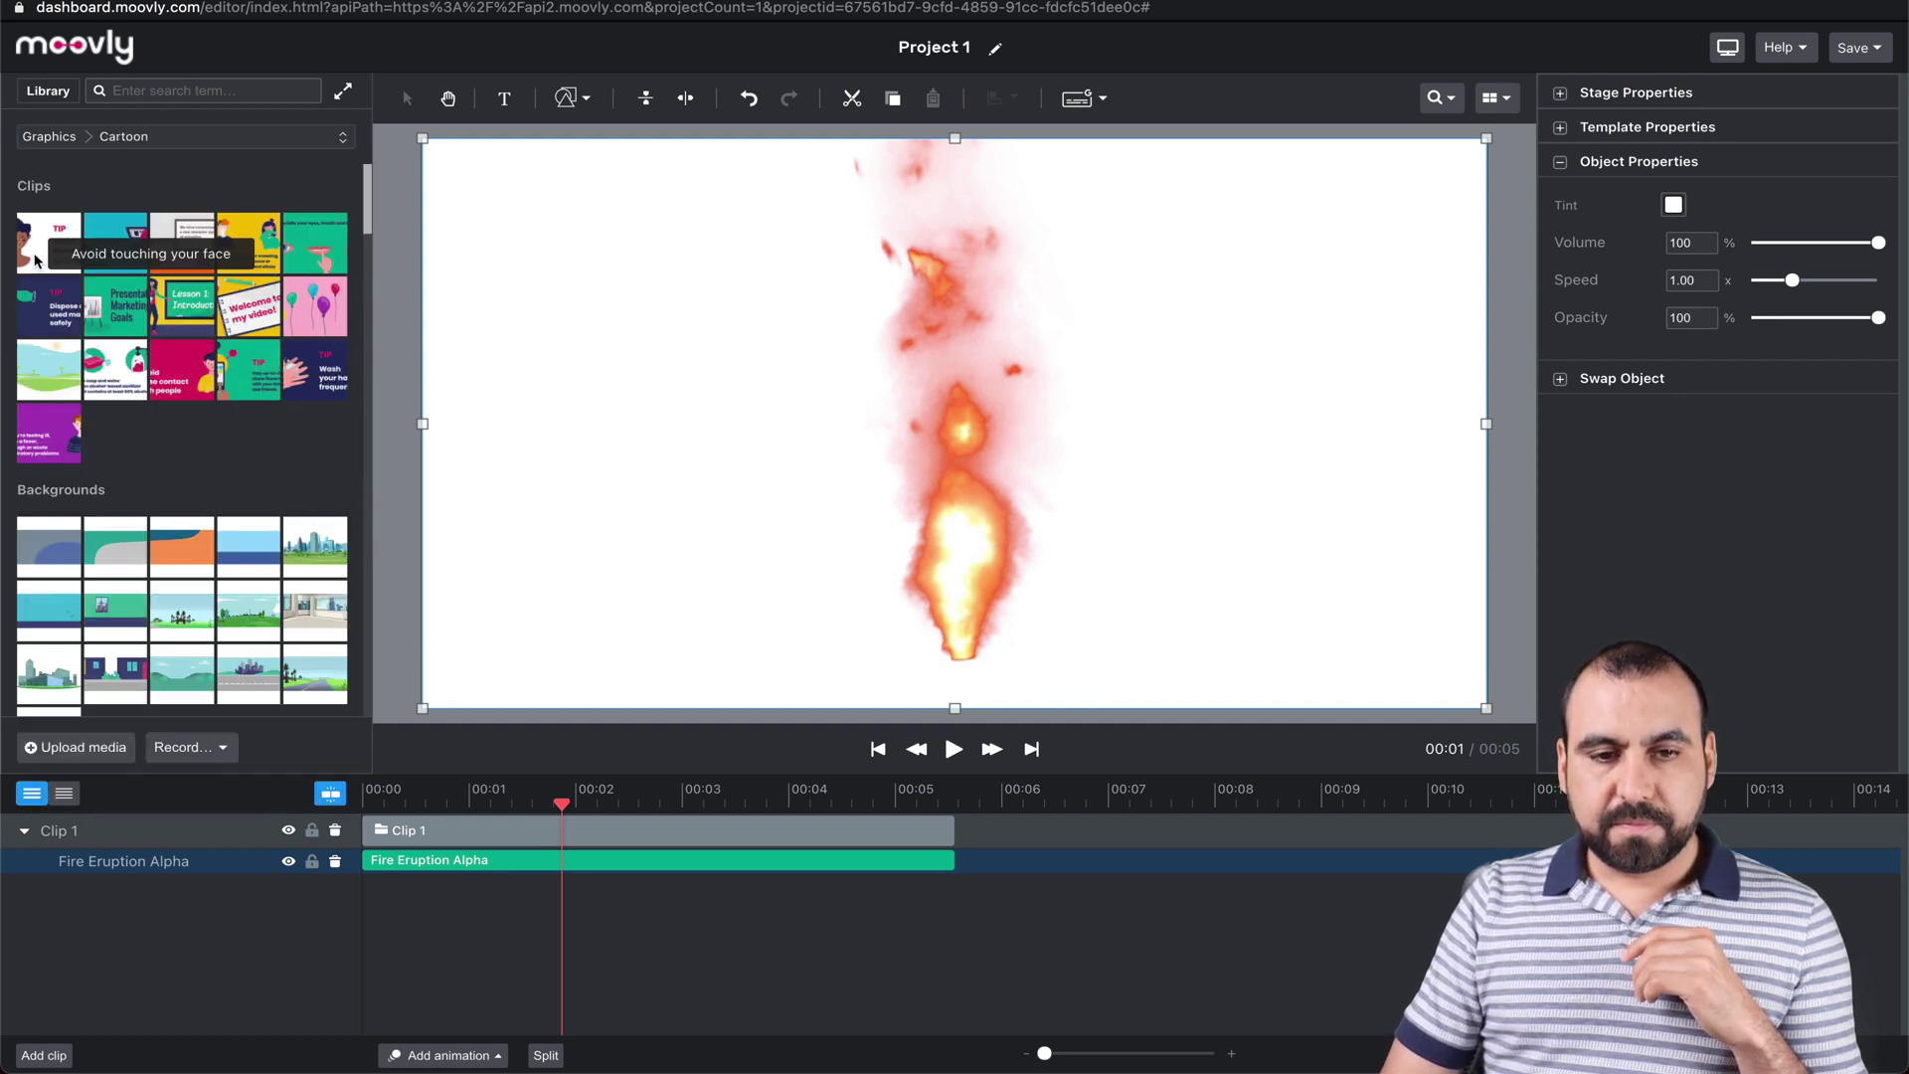
pyautogui.moveTo(34, 261); pyautogui.dragTo(594, 494)
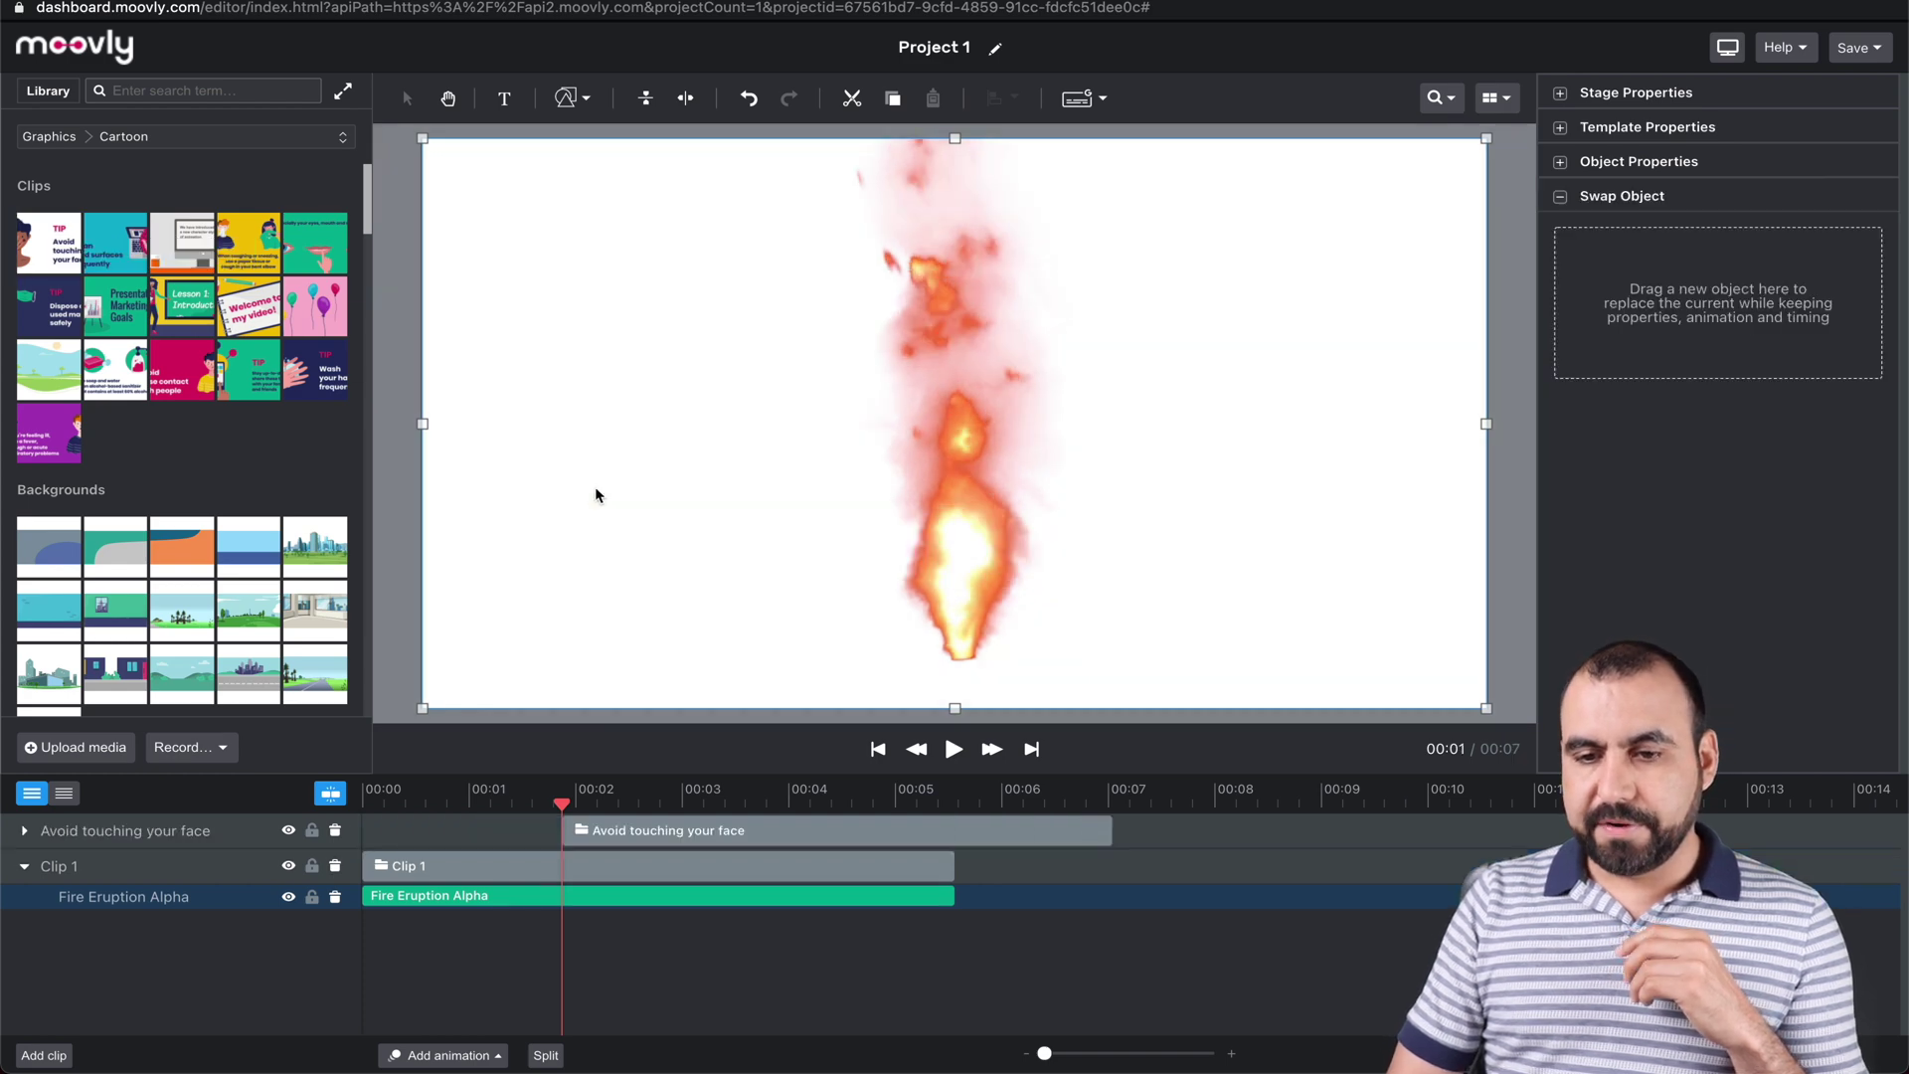
pyautogui.moveTo(845, 803); pyautogui.dragTo(736, 803)
pyautogui.click(817, 801)
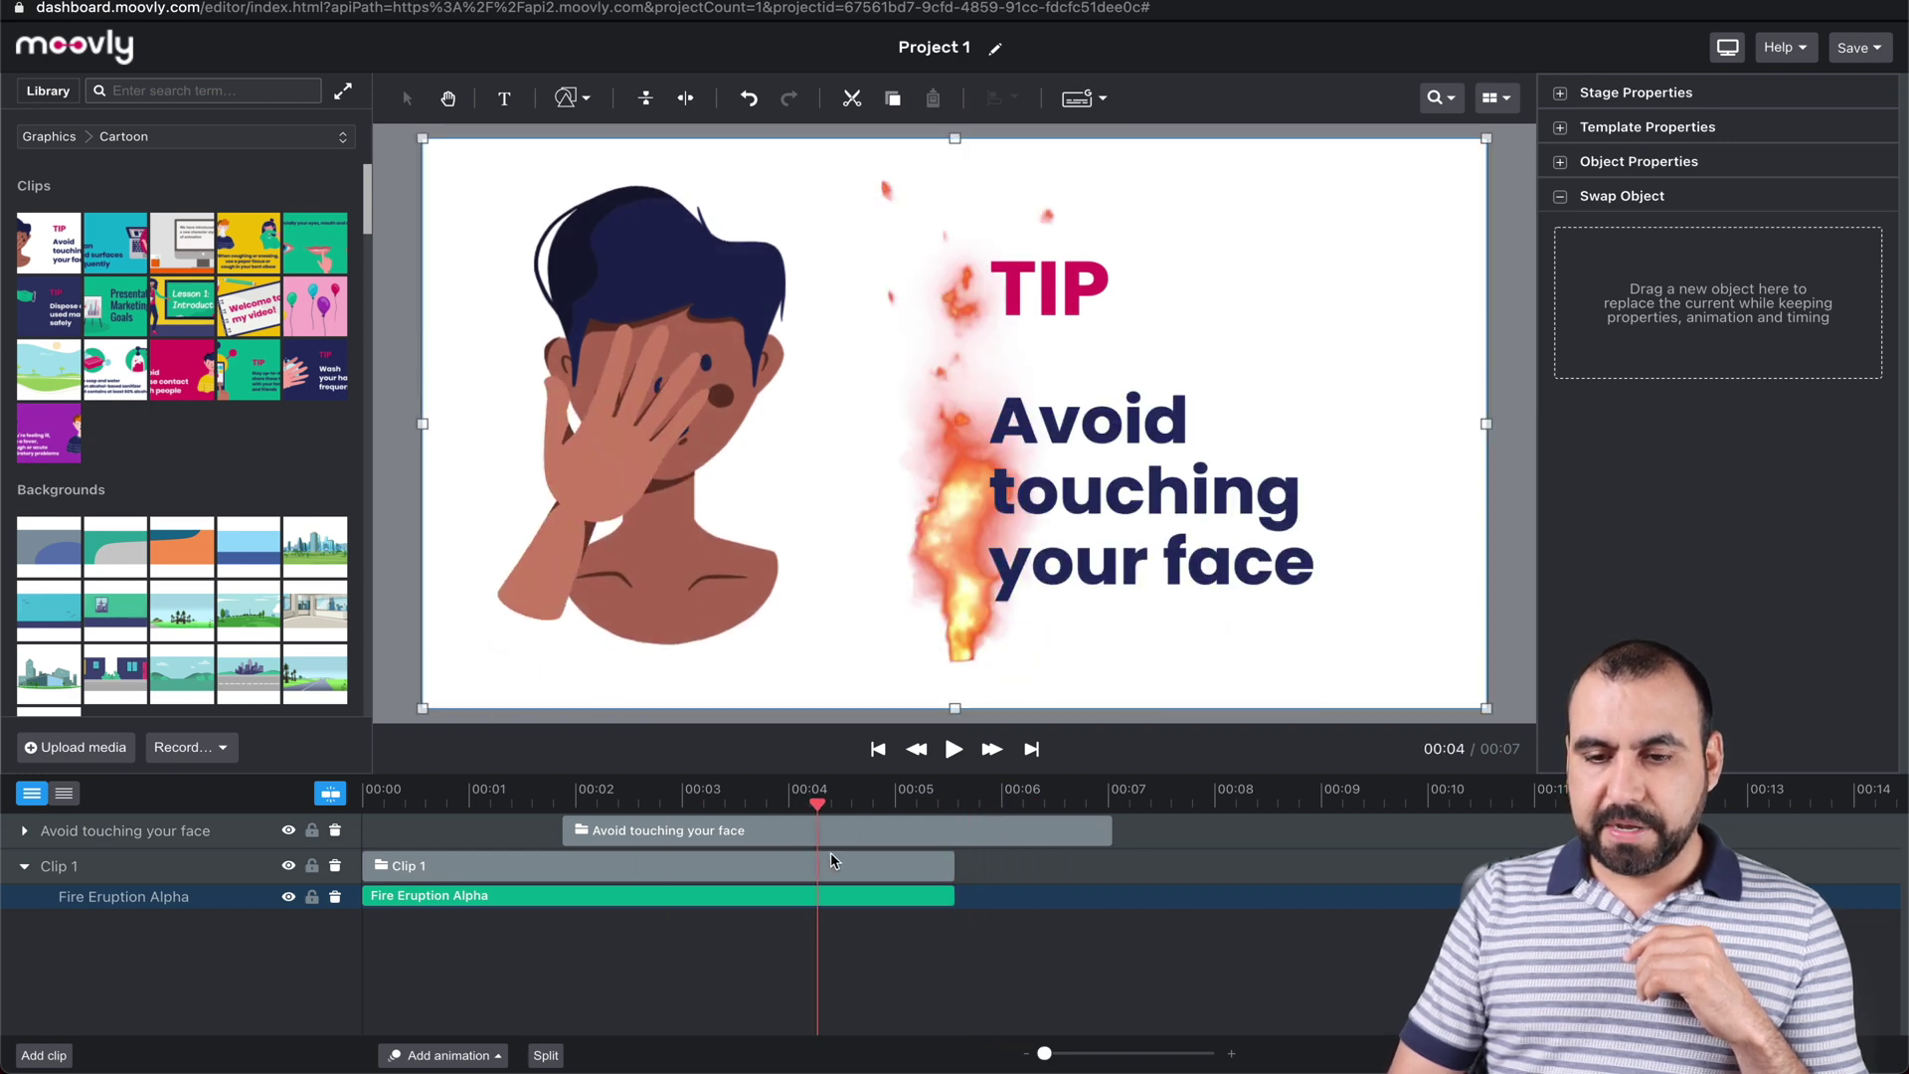
pyautogui.moveTo(773, 835); pyautogui.dragTo(777, 926)
pyautogui.click(711, 796)
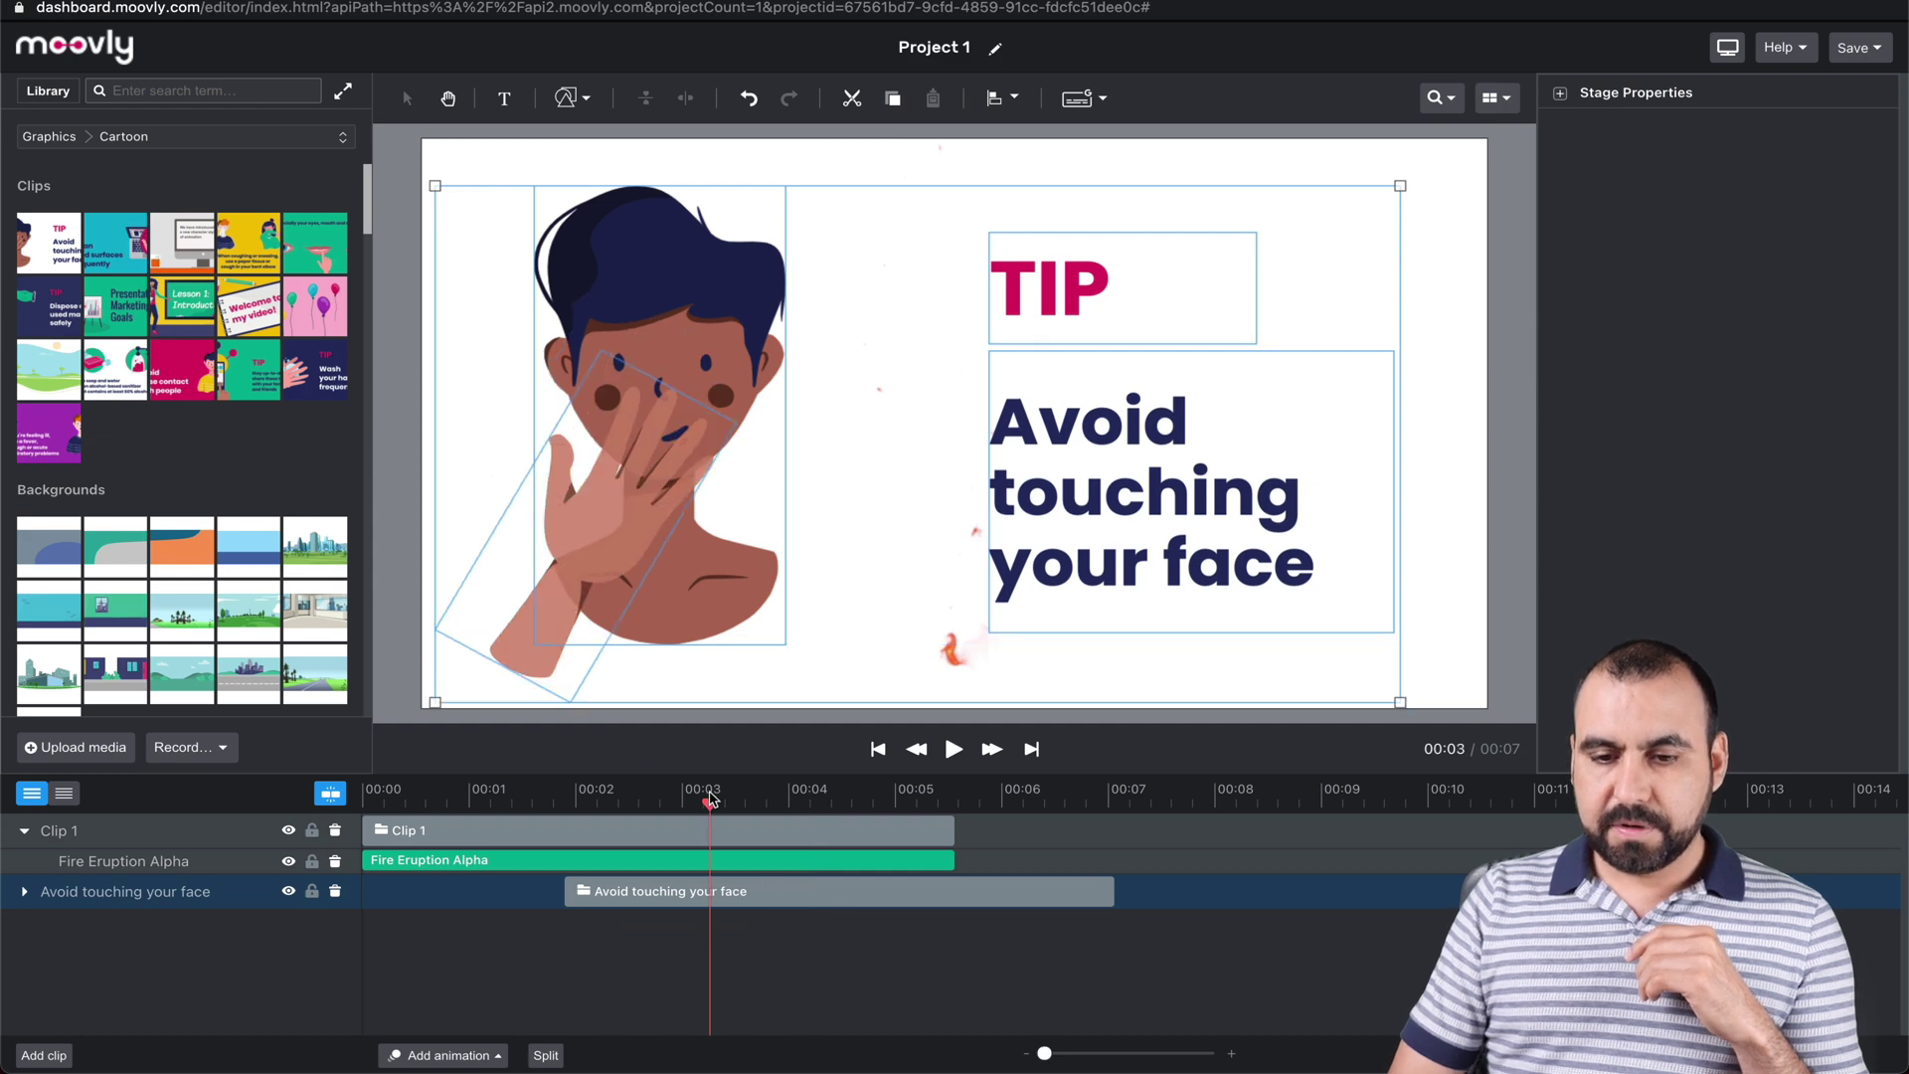
pyautogui.click(852, 805)
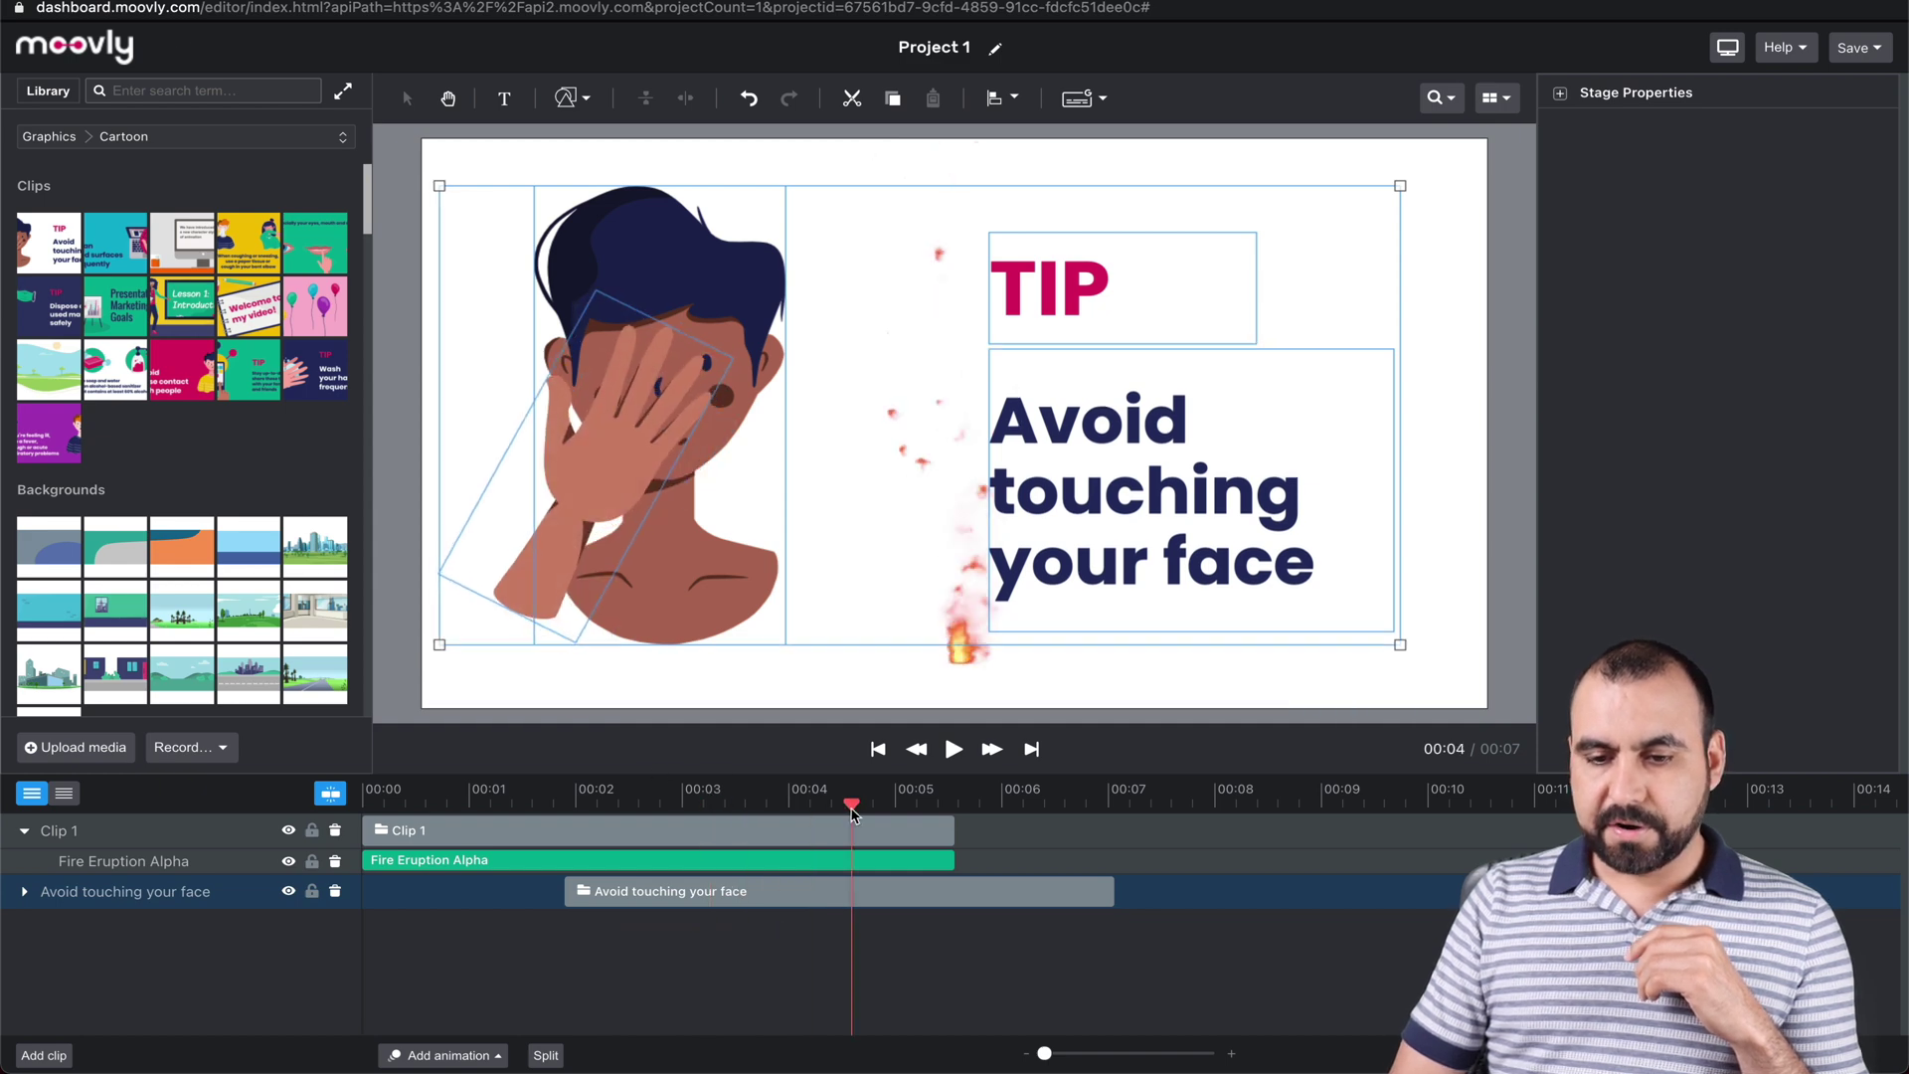
pyautogui.click(695, 803)
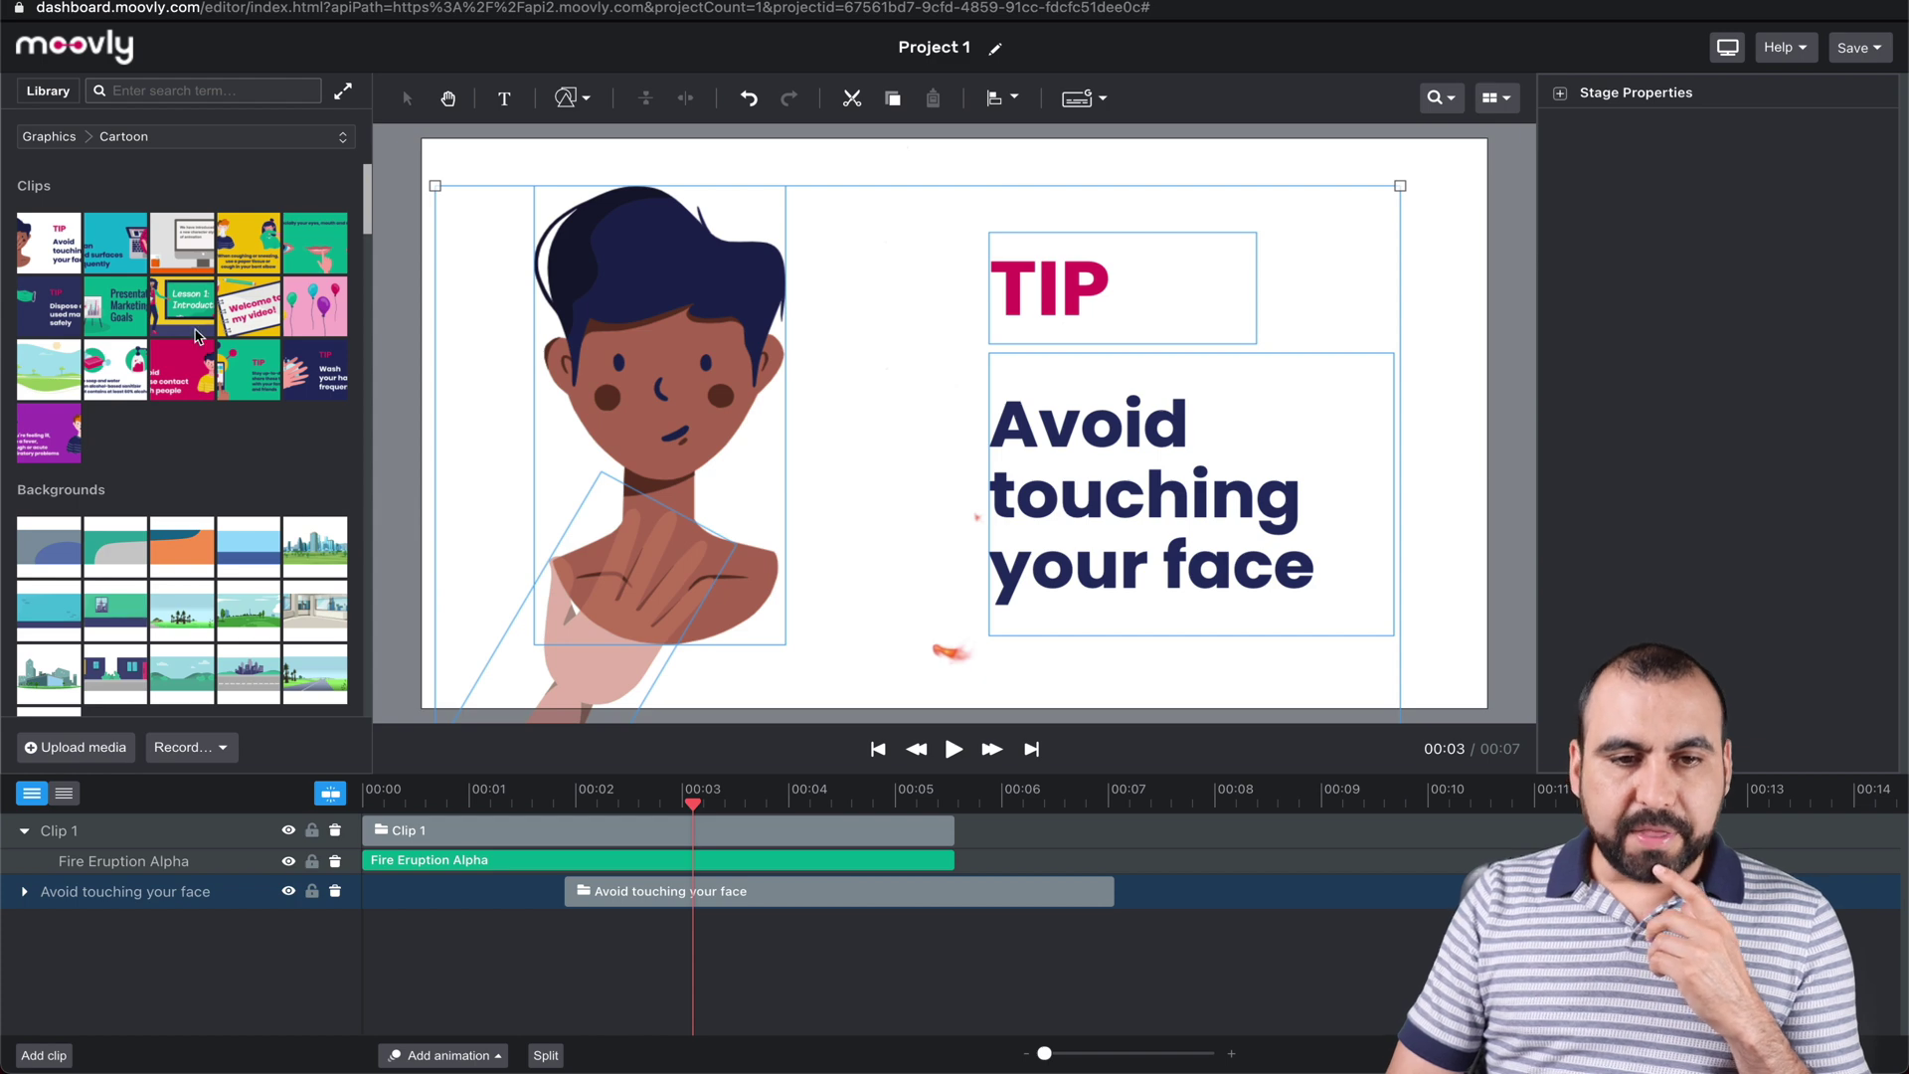
pyautogui.click(50, 92)
# Add the Web icons anchor and delay its Anchor Text bar to start near 00:07.
pyautogui.scroll(-2, 100, 450)
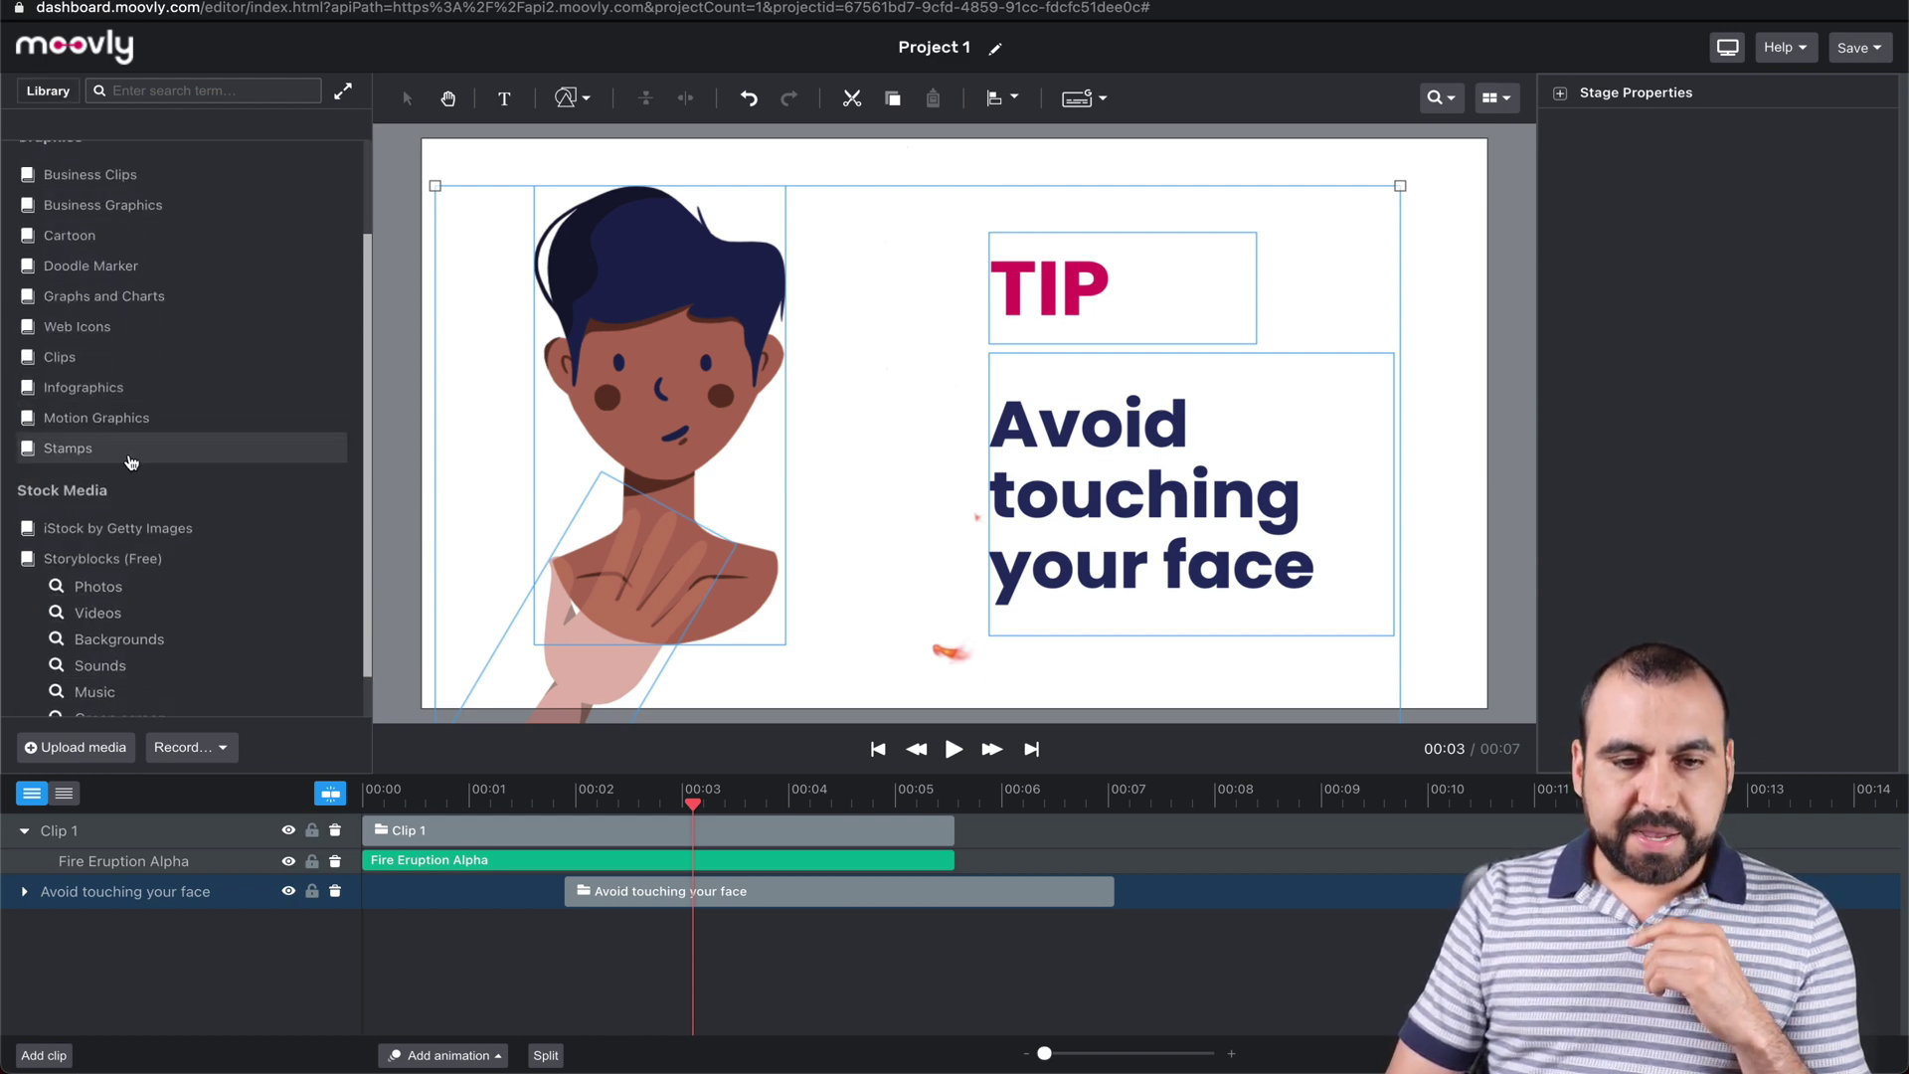
pyautogui.click(118, 330)
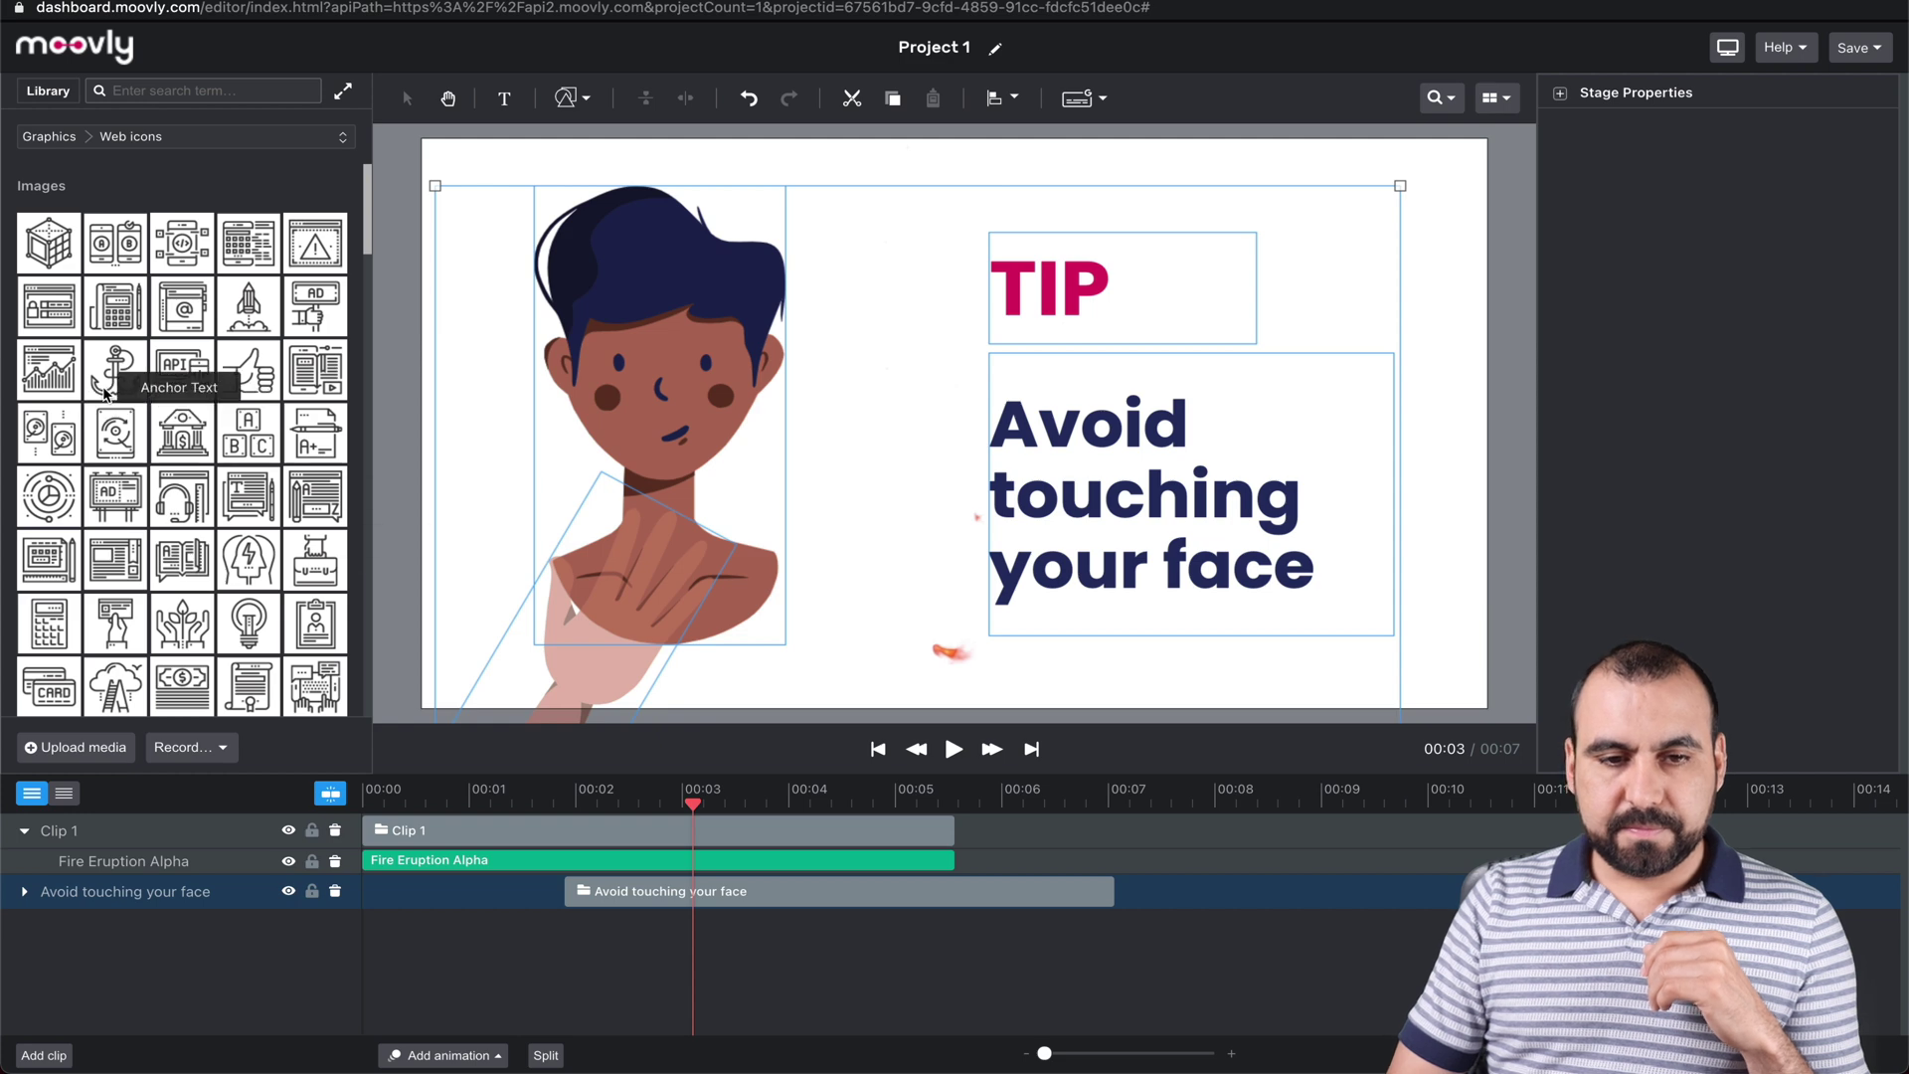
pyautogui.moveTo(116, 369); pyautogui.dragTo(987, 644)
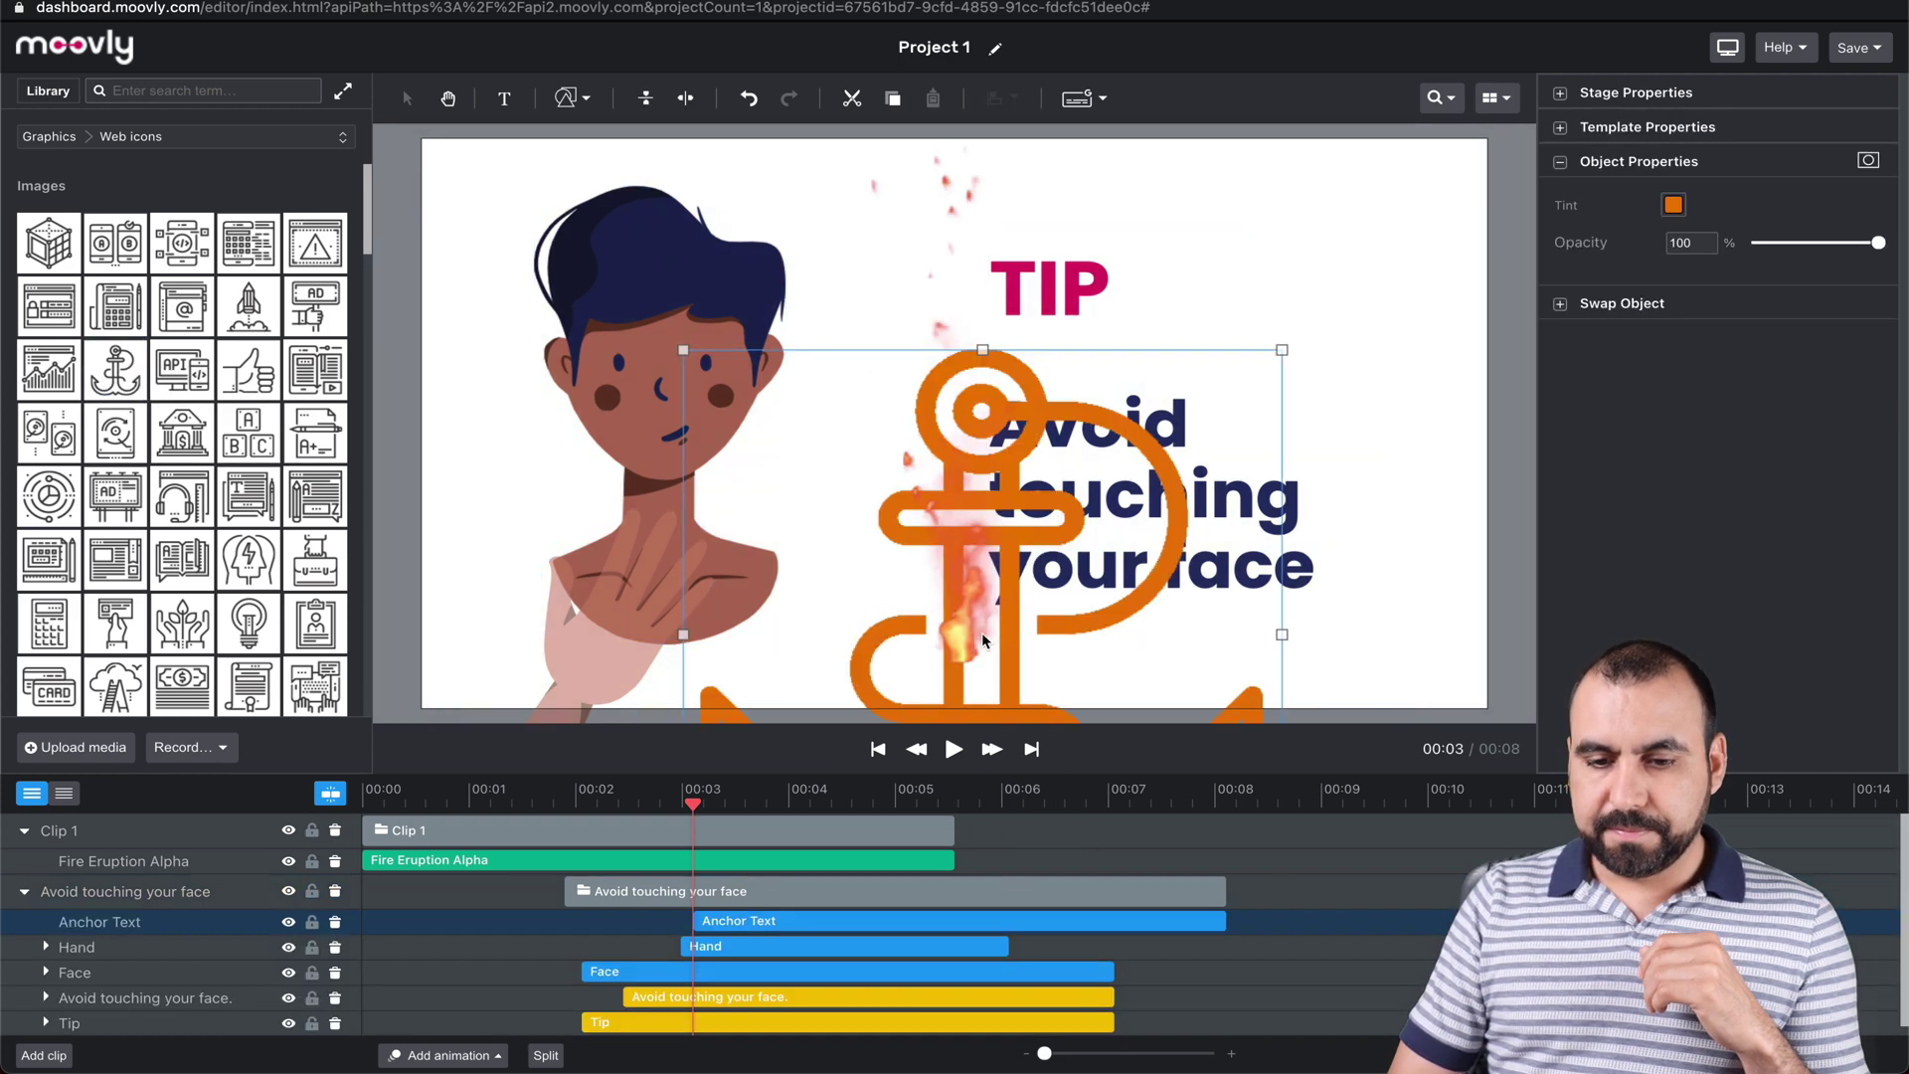
pyautogui.hscroll(1, 950, 879)
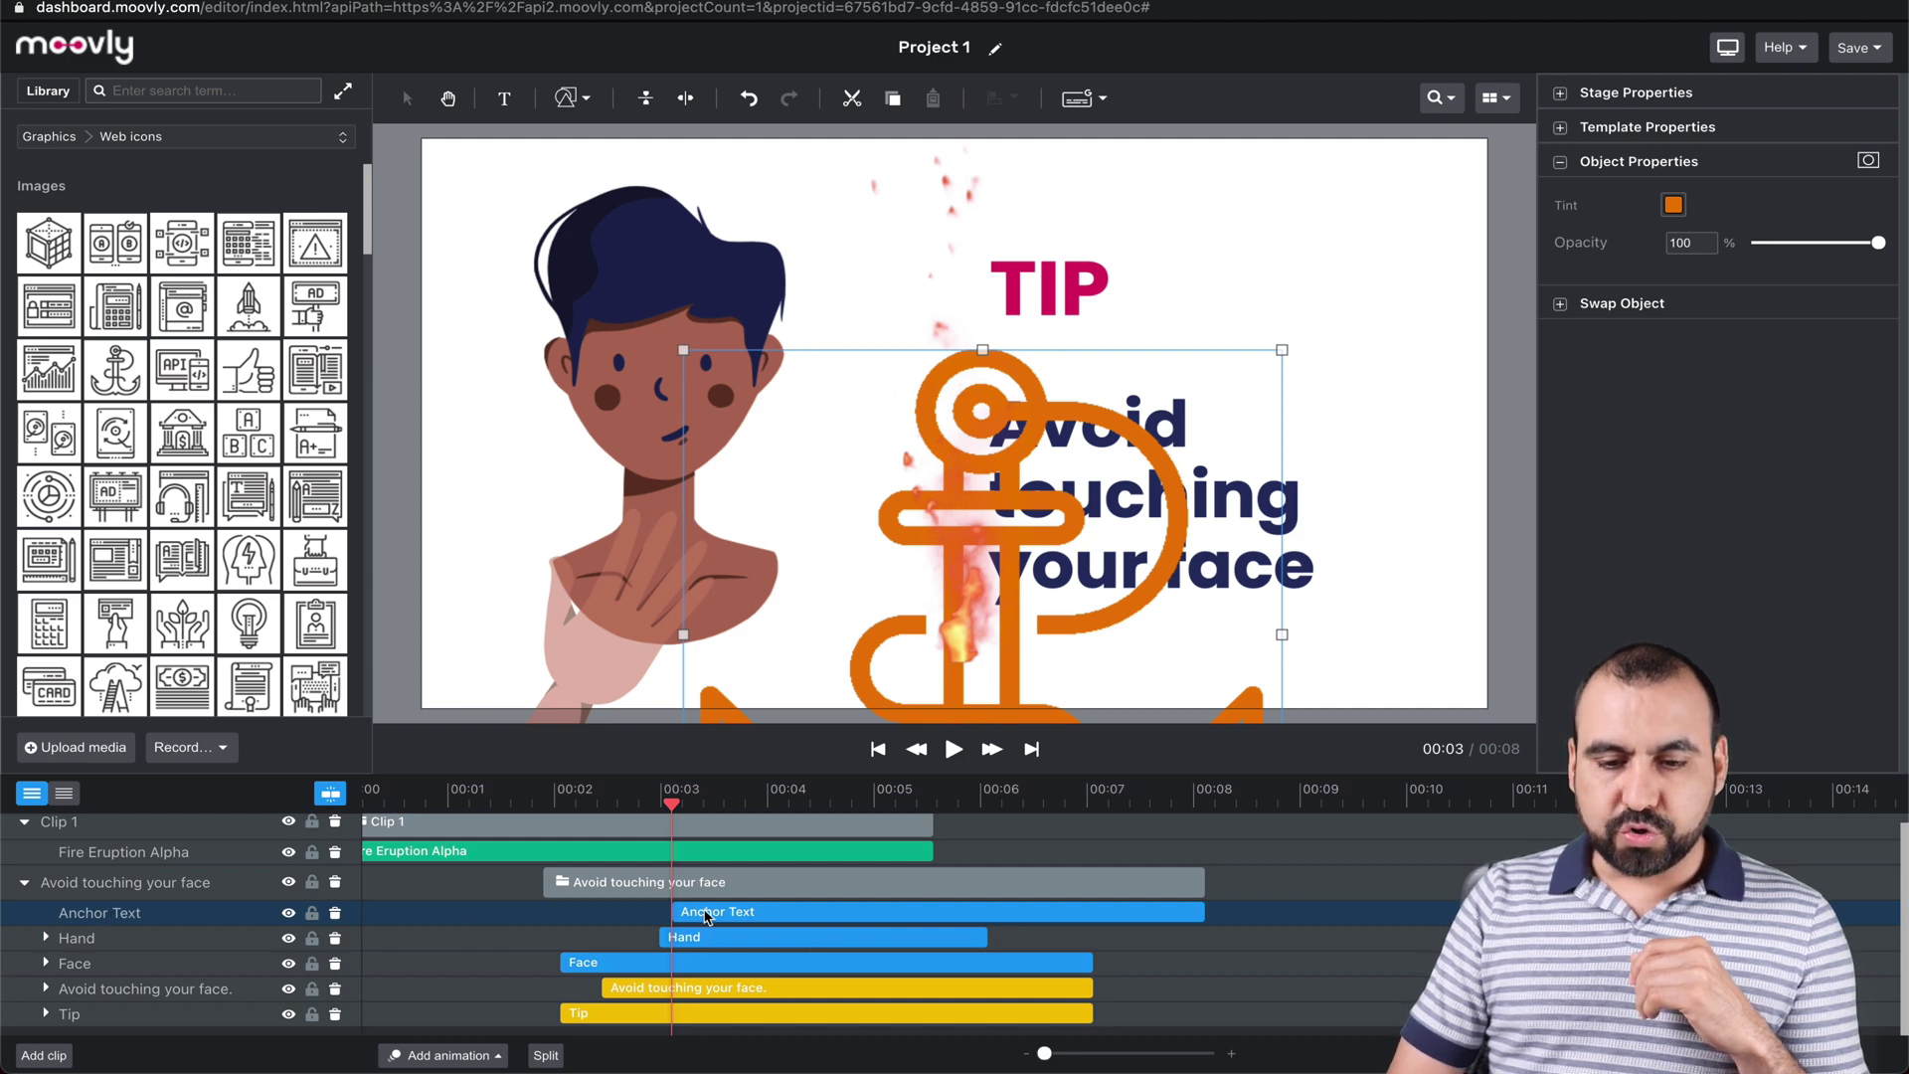
pyautogui.moveTo(764, 917); pyautogui.dragTo(1208, 910)
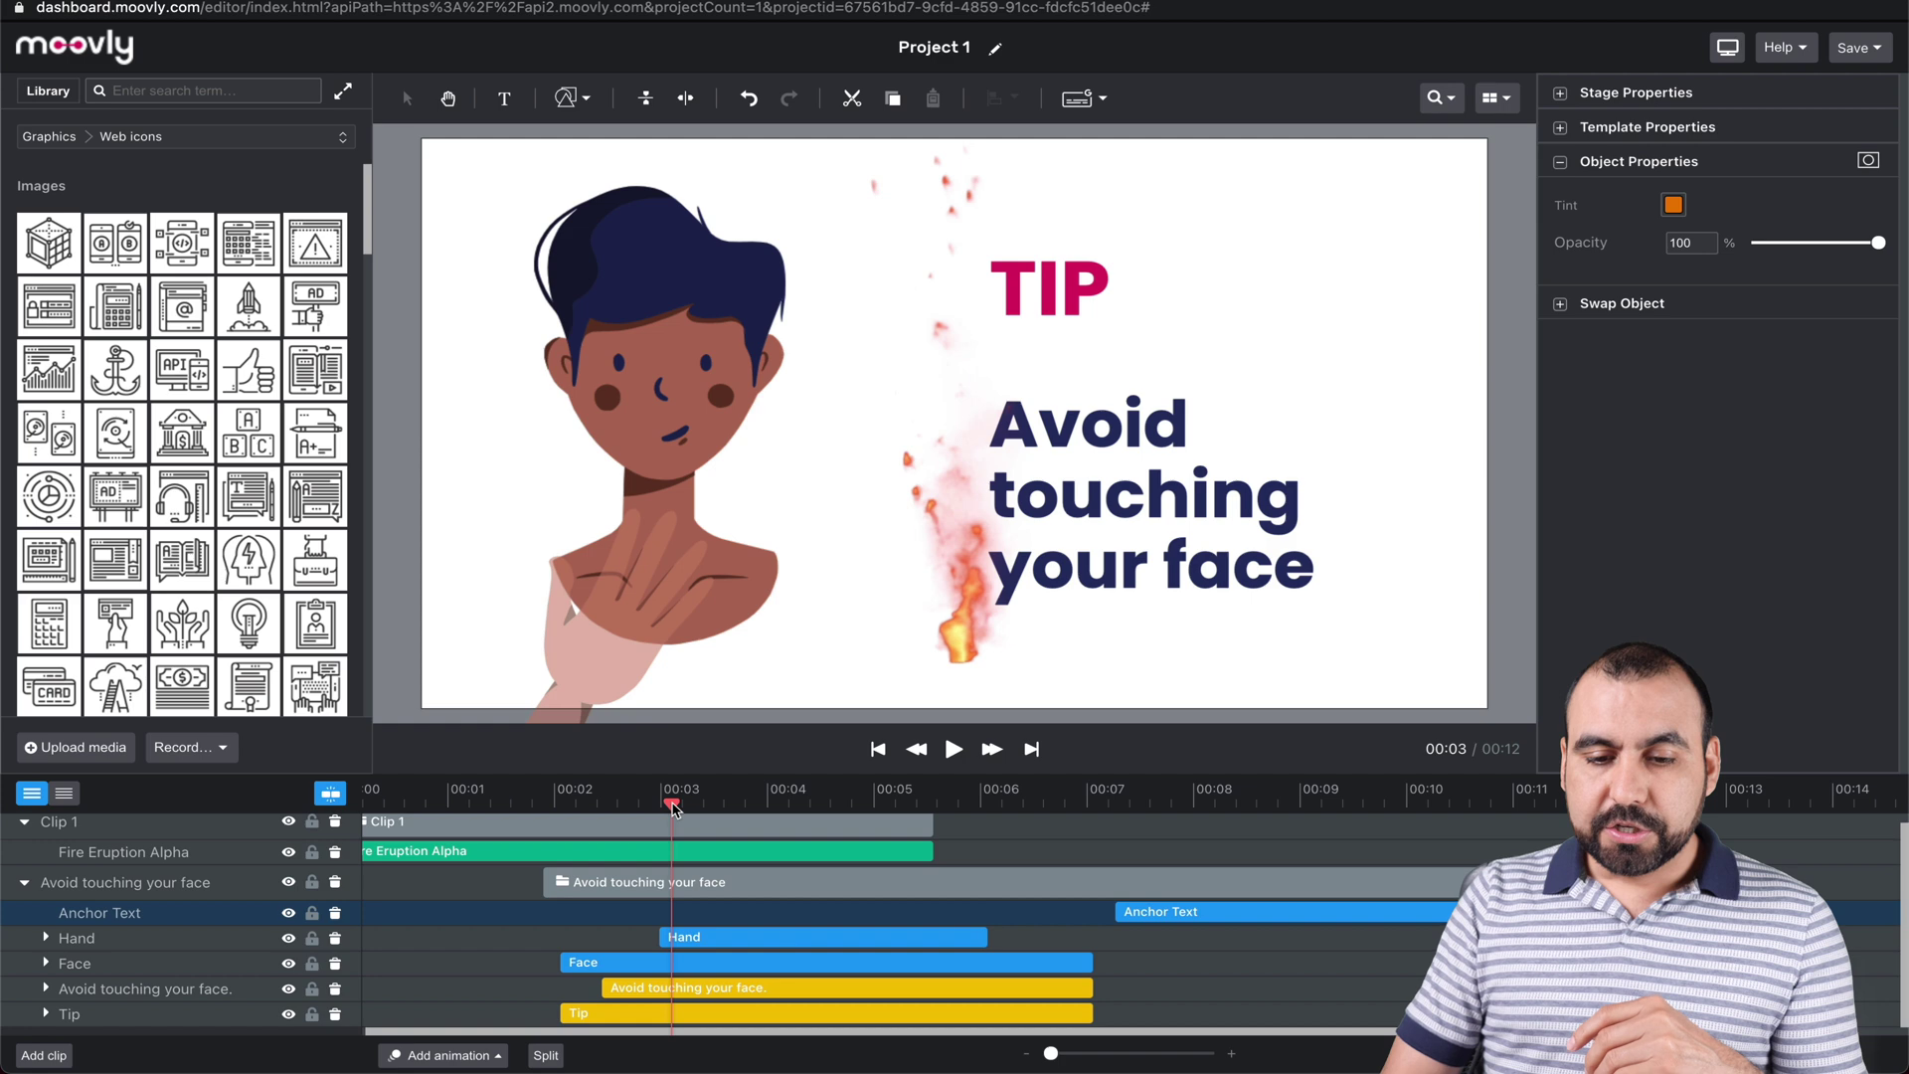
pyautogui.moveTo(672, 802); pyautogui.dragTo(350, 795)
pyautogui.scroll(1, 453, 868)
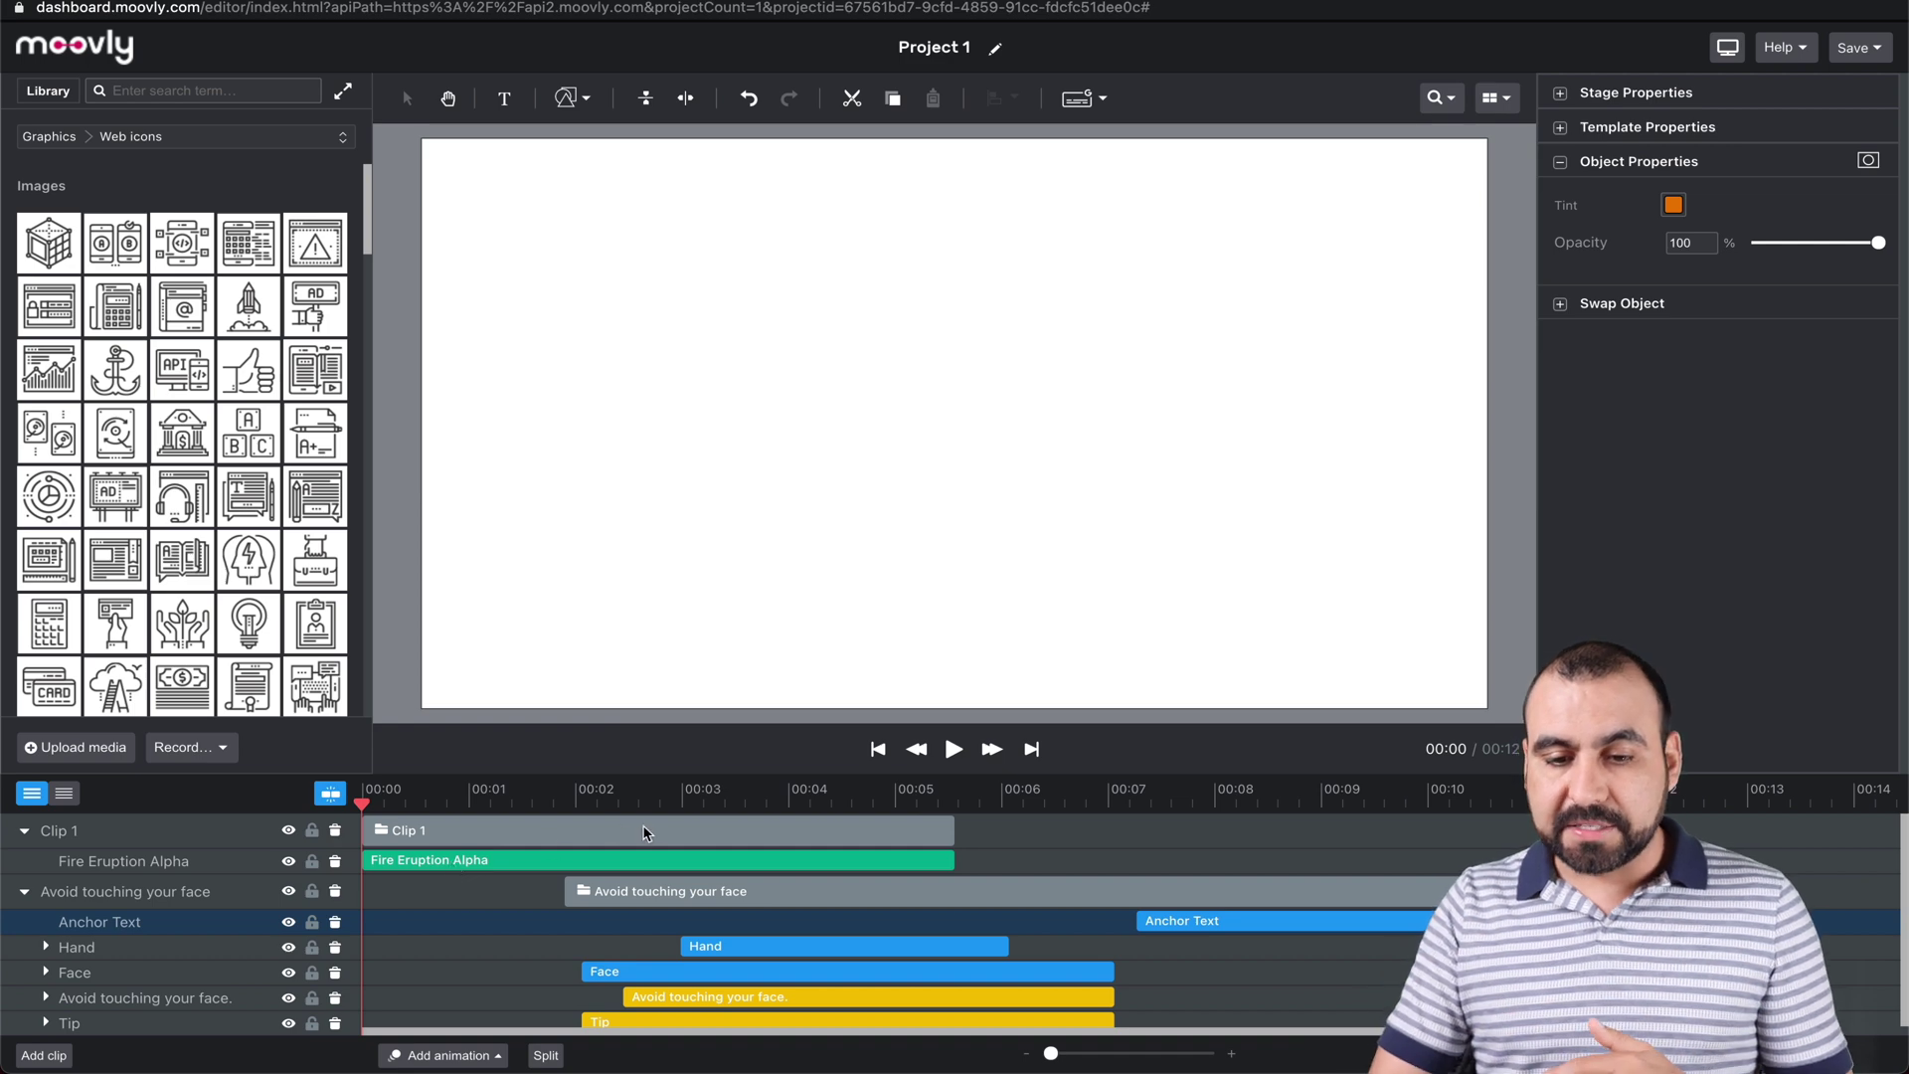
# Move the fire effect over the tip text and Fire Eruption Alpha into the 'Avoid touching your face' group.
pyautogui.click(674, 805)
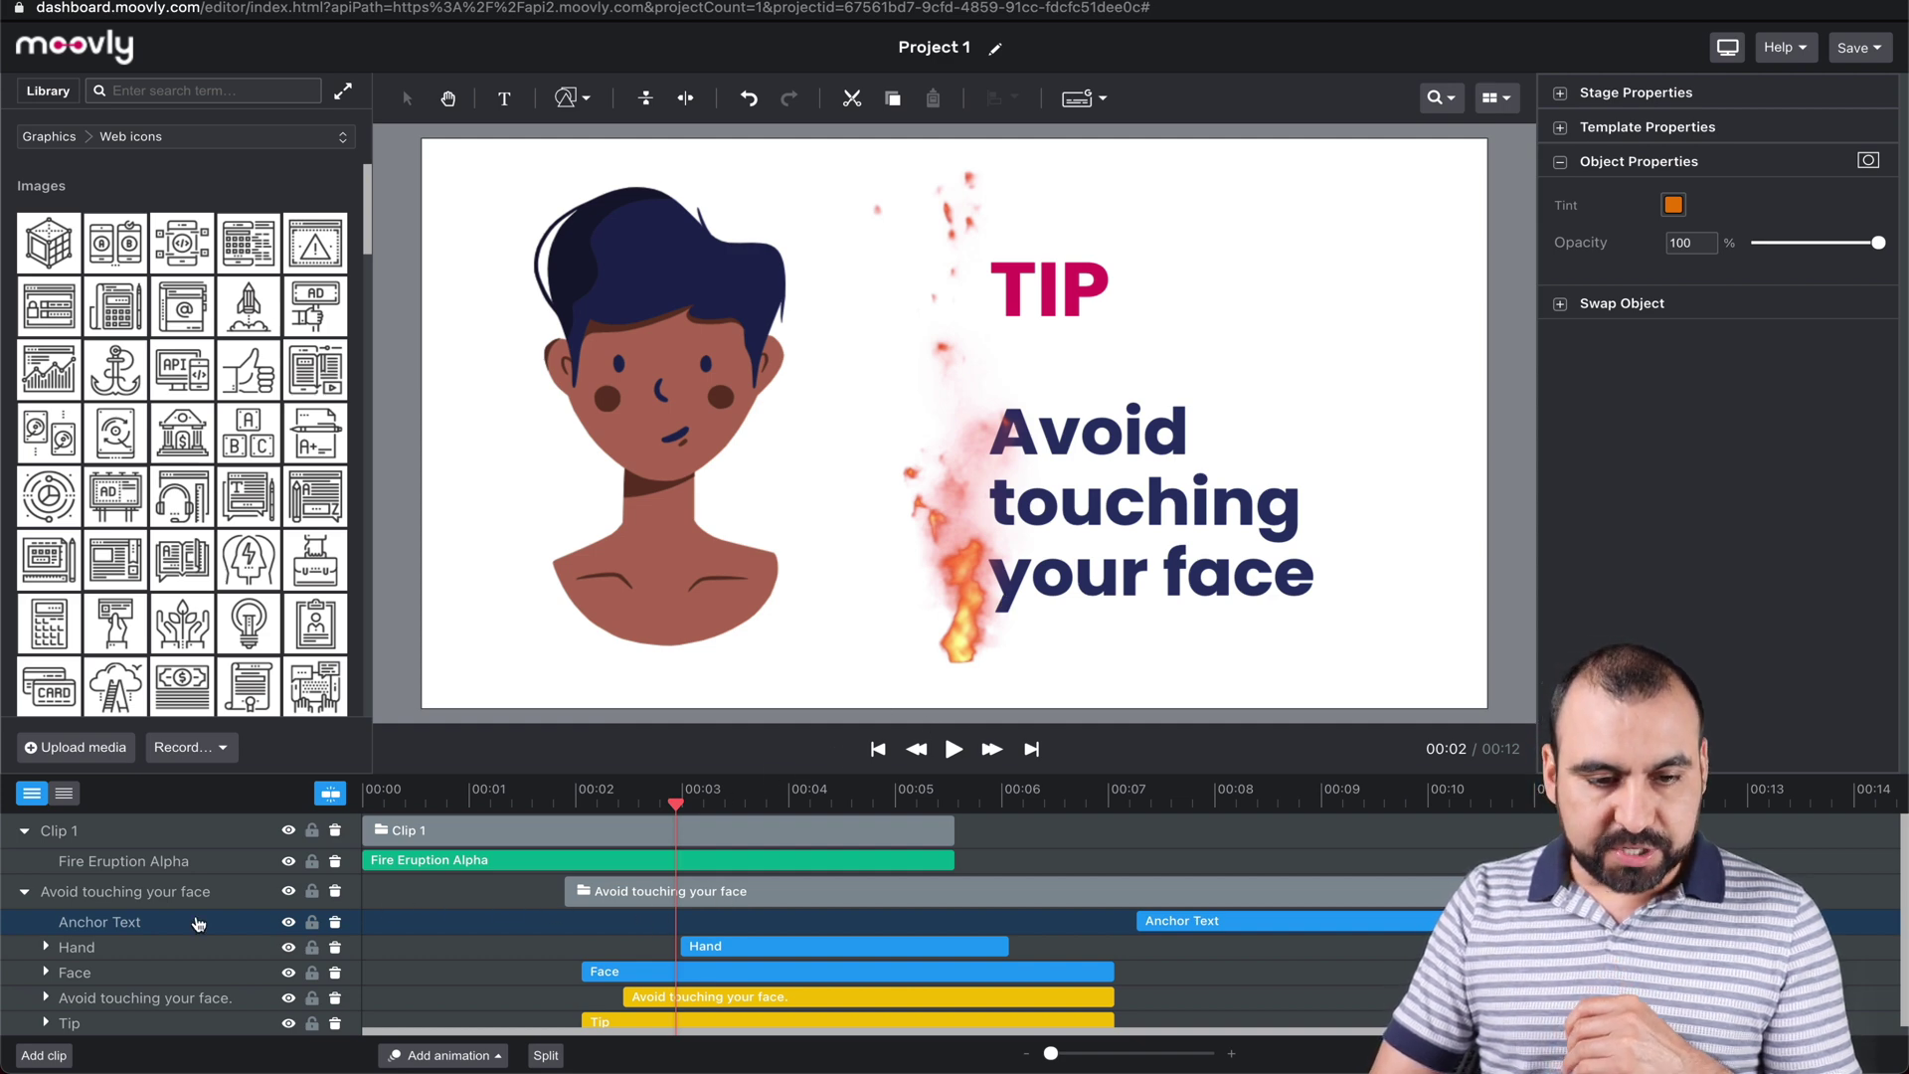
pyautogui.click(152, 863)
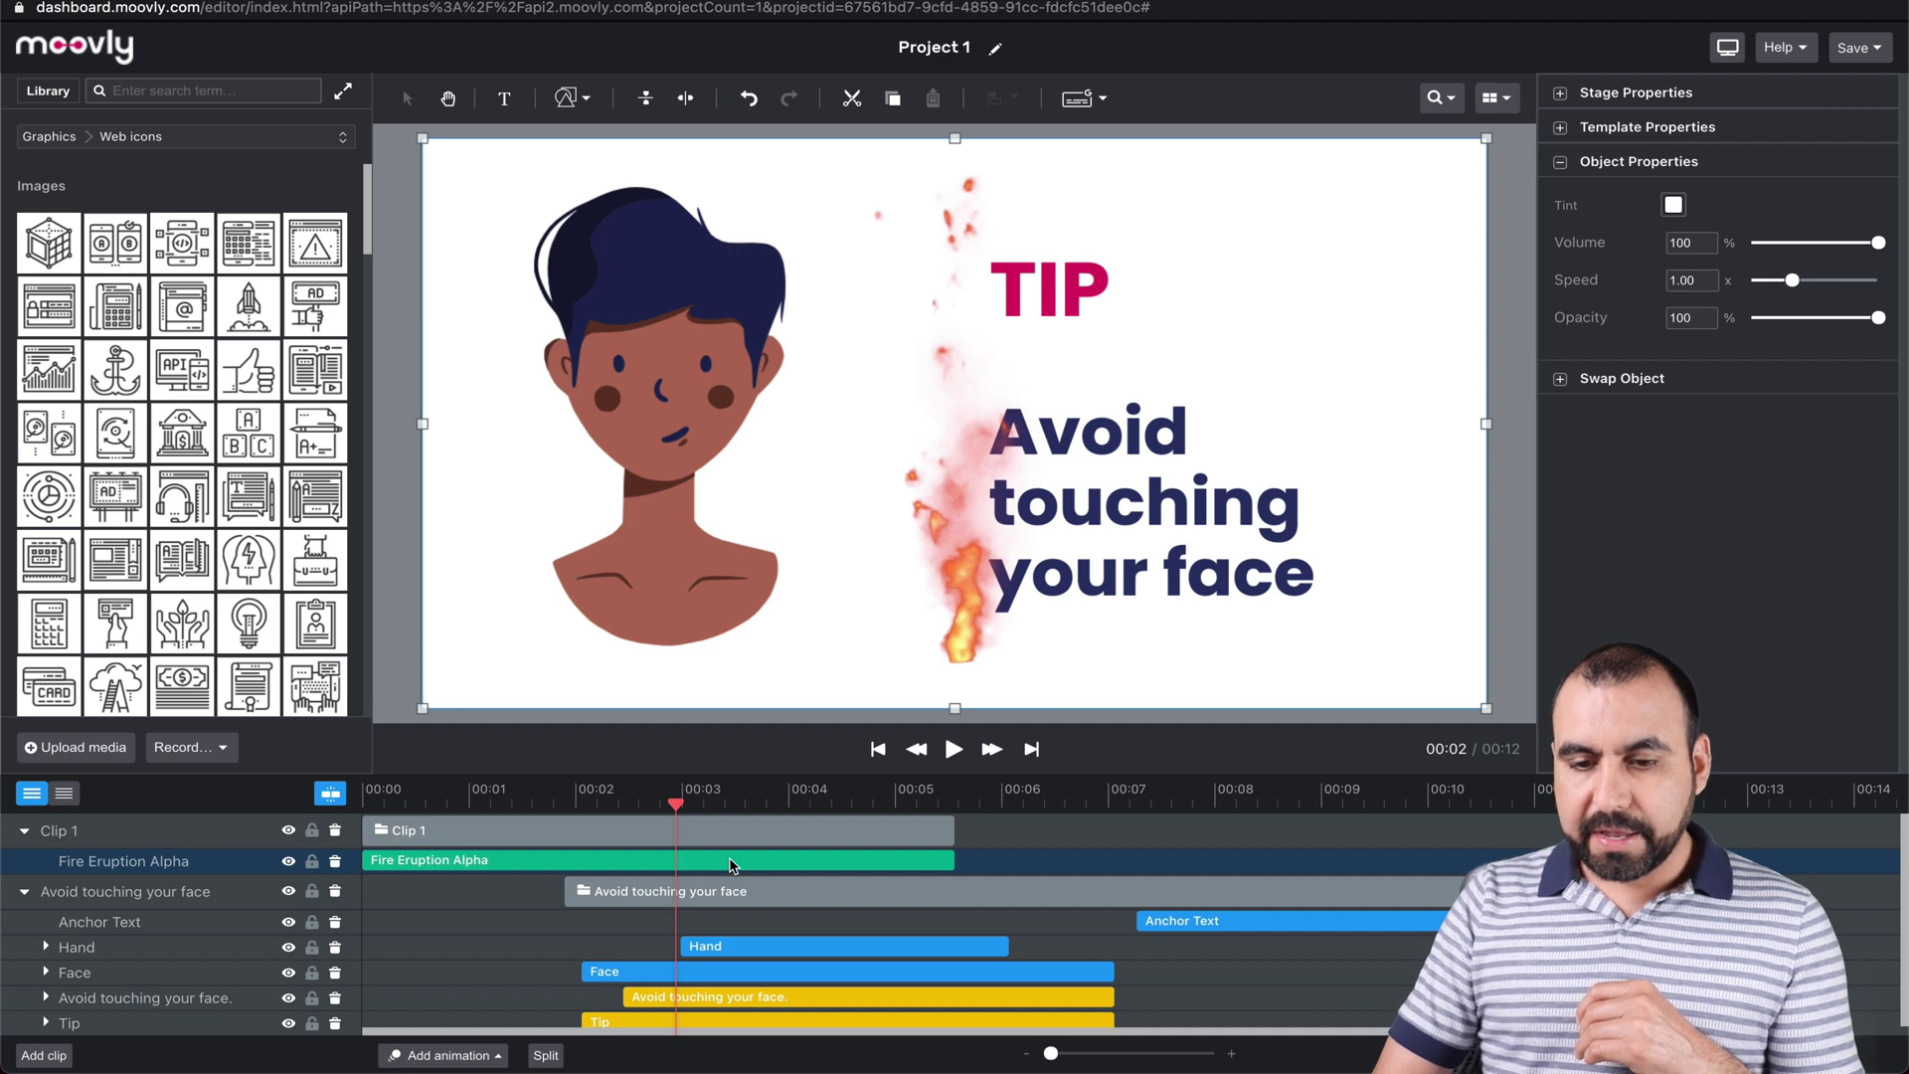
pyautogui.moveTo(676, 805); pyautogui.dragTo(725, 803)
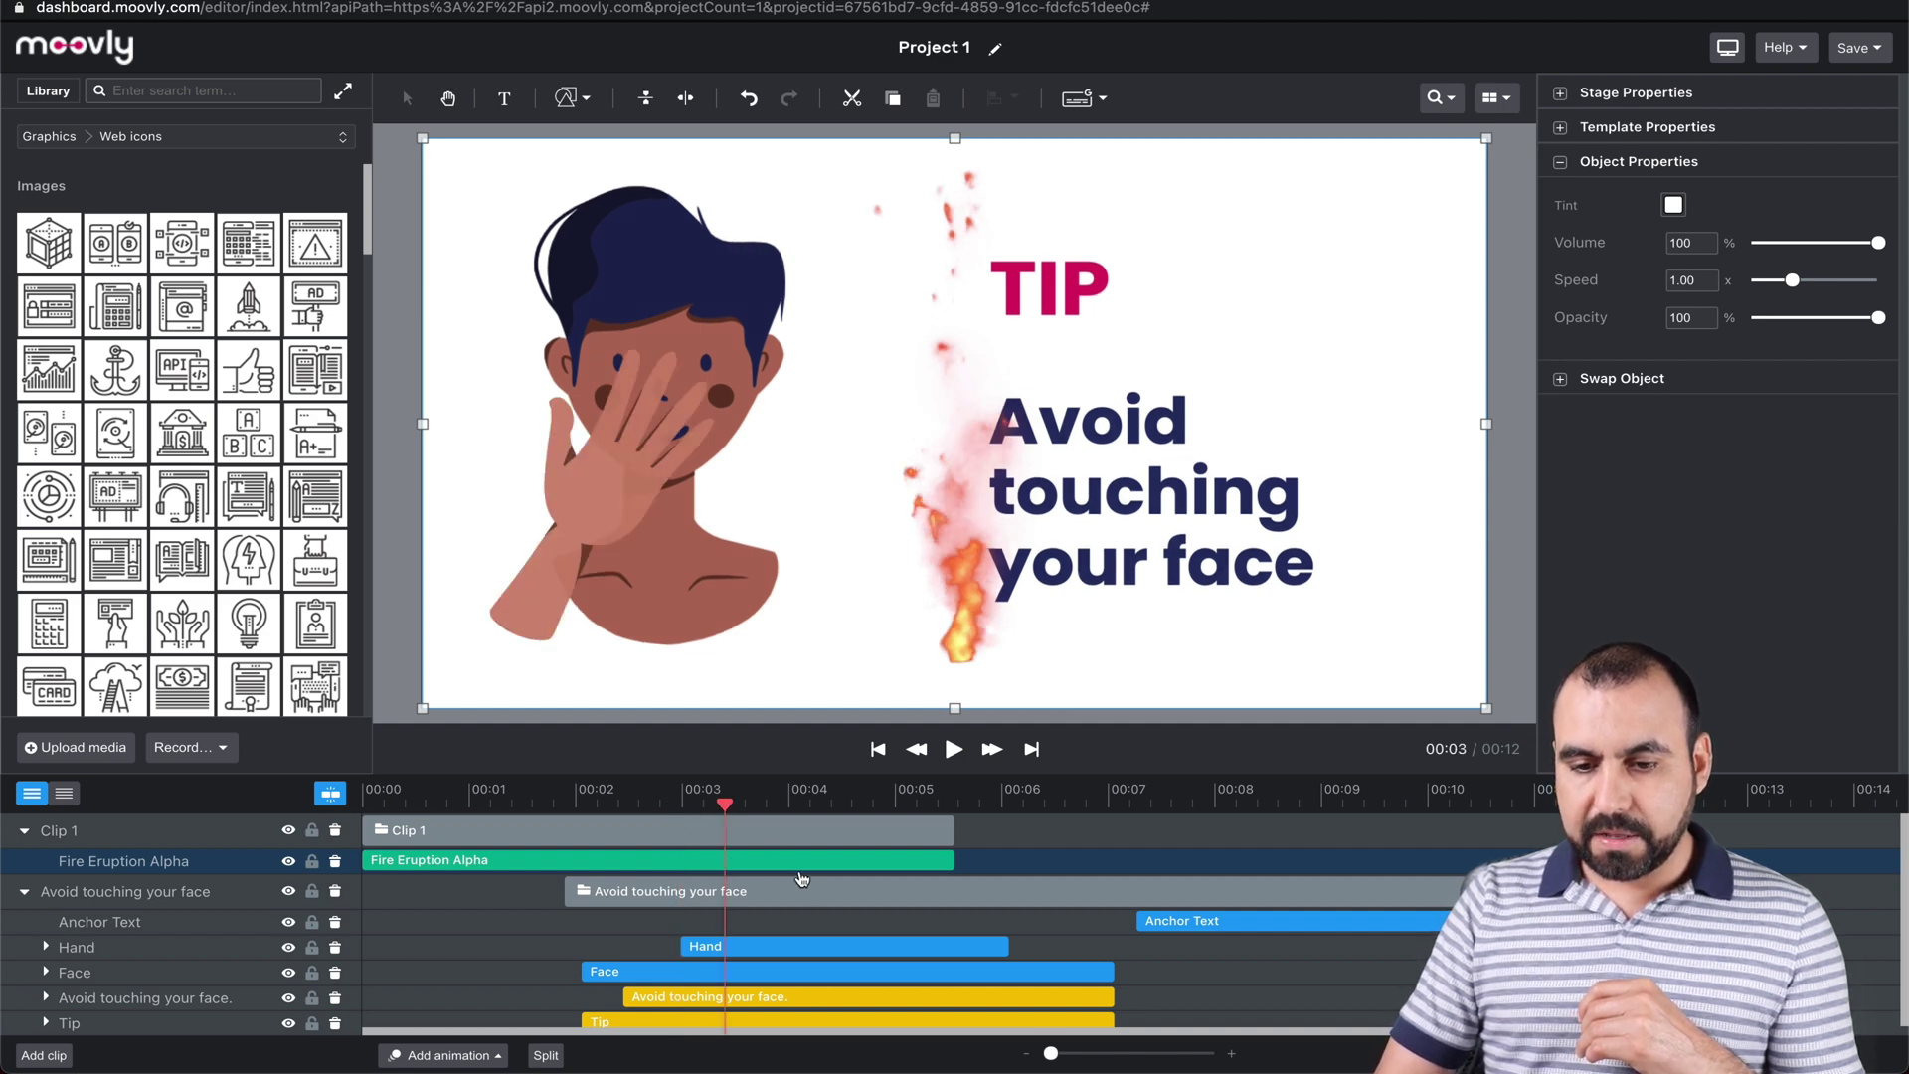
pyautogui.moveTo(974, 632); pyautogui.dragTo(1116, 637)
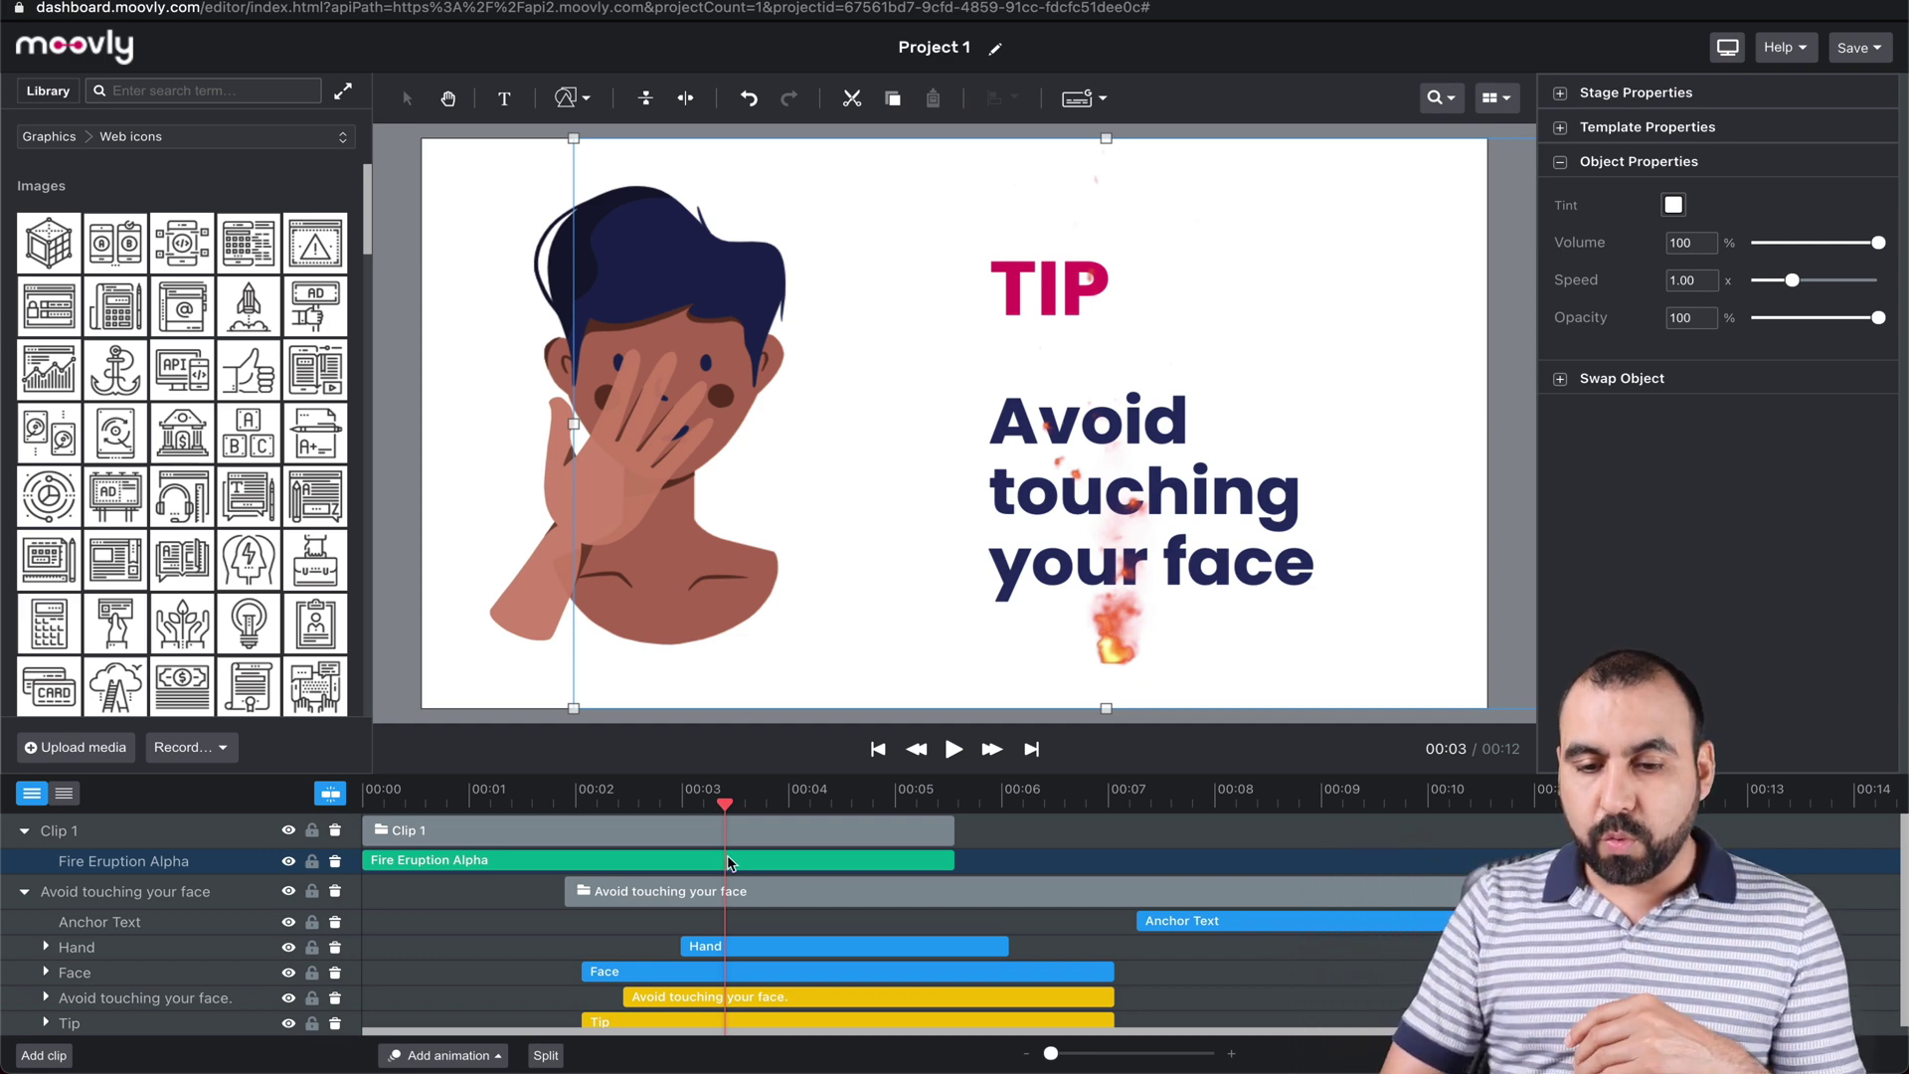
pyautogui.moveTo(783, 861); pyautogui.dragTo(785, 1034)
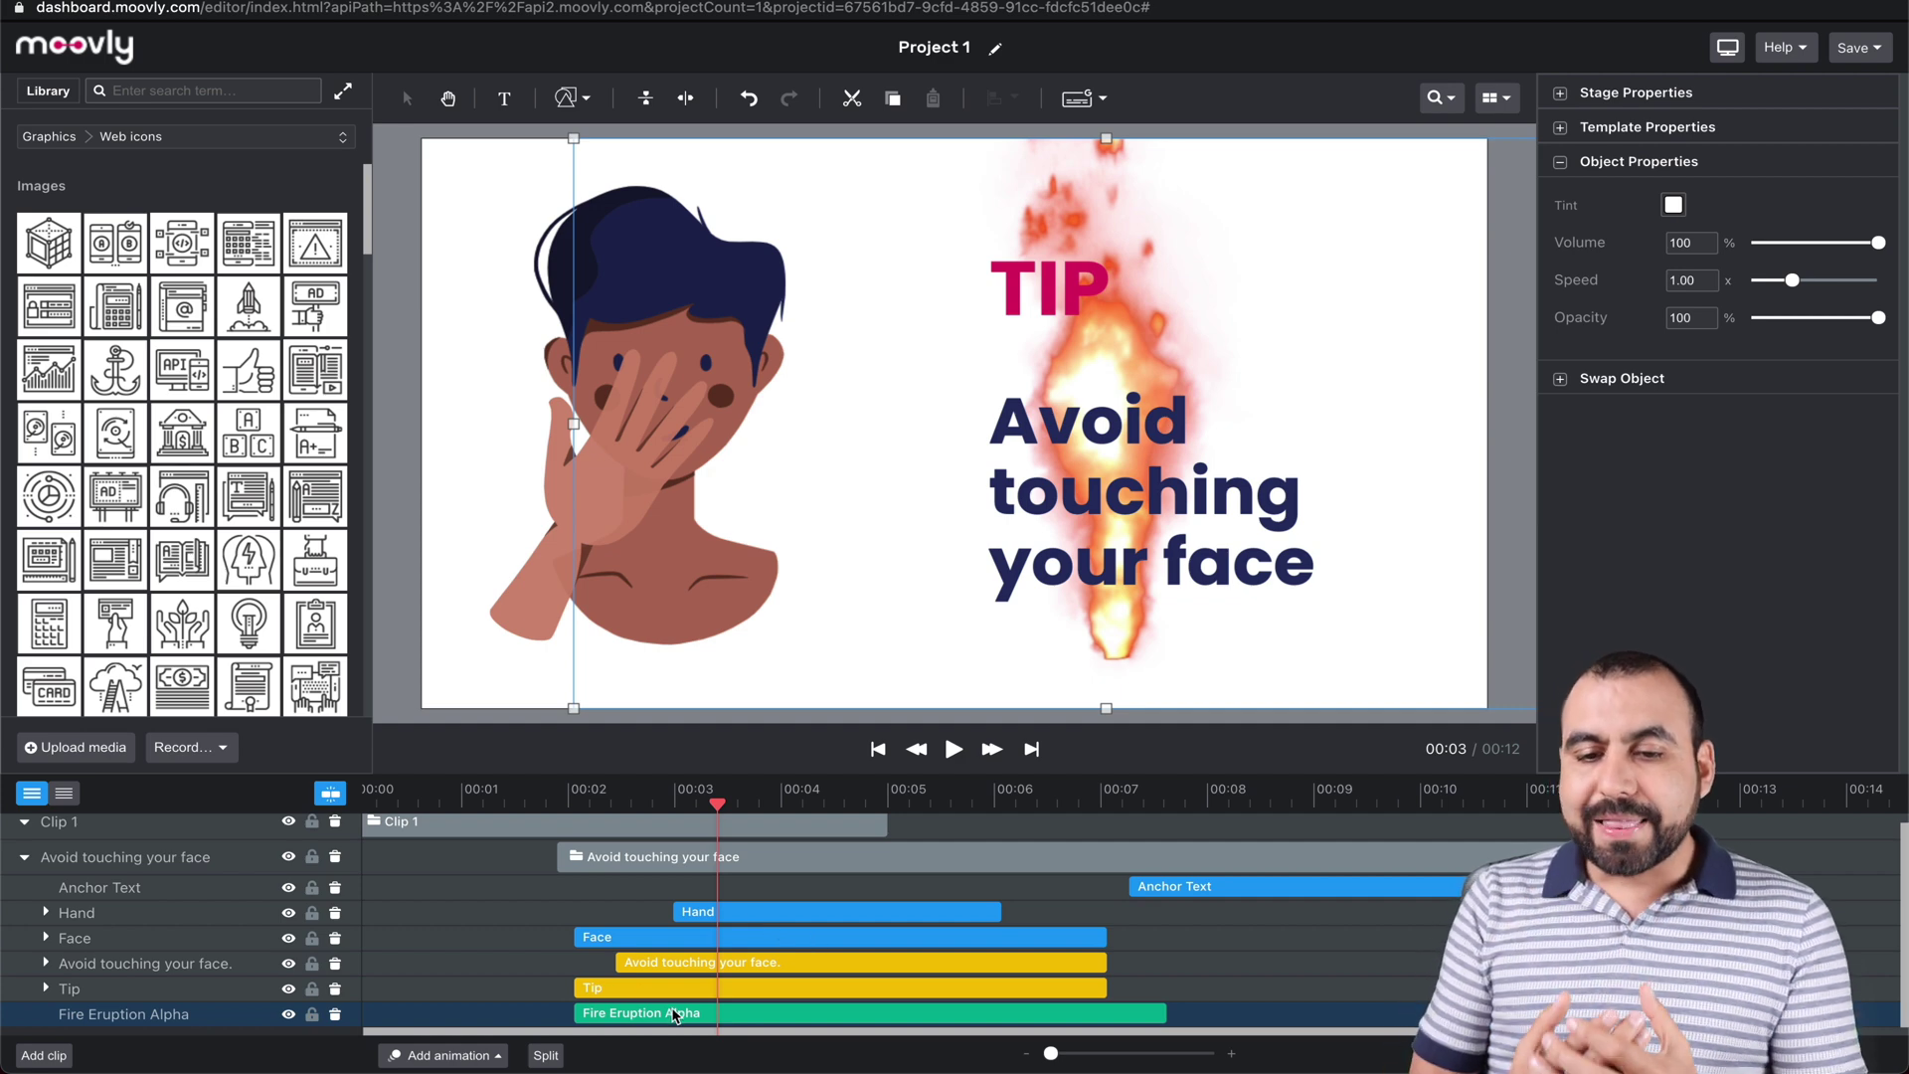
# Give the Hand layer a muted reddish tint, leaving its opacity at 100%.
pyautogui.click(723, 909)
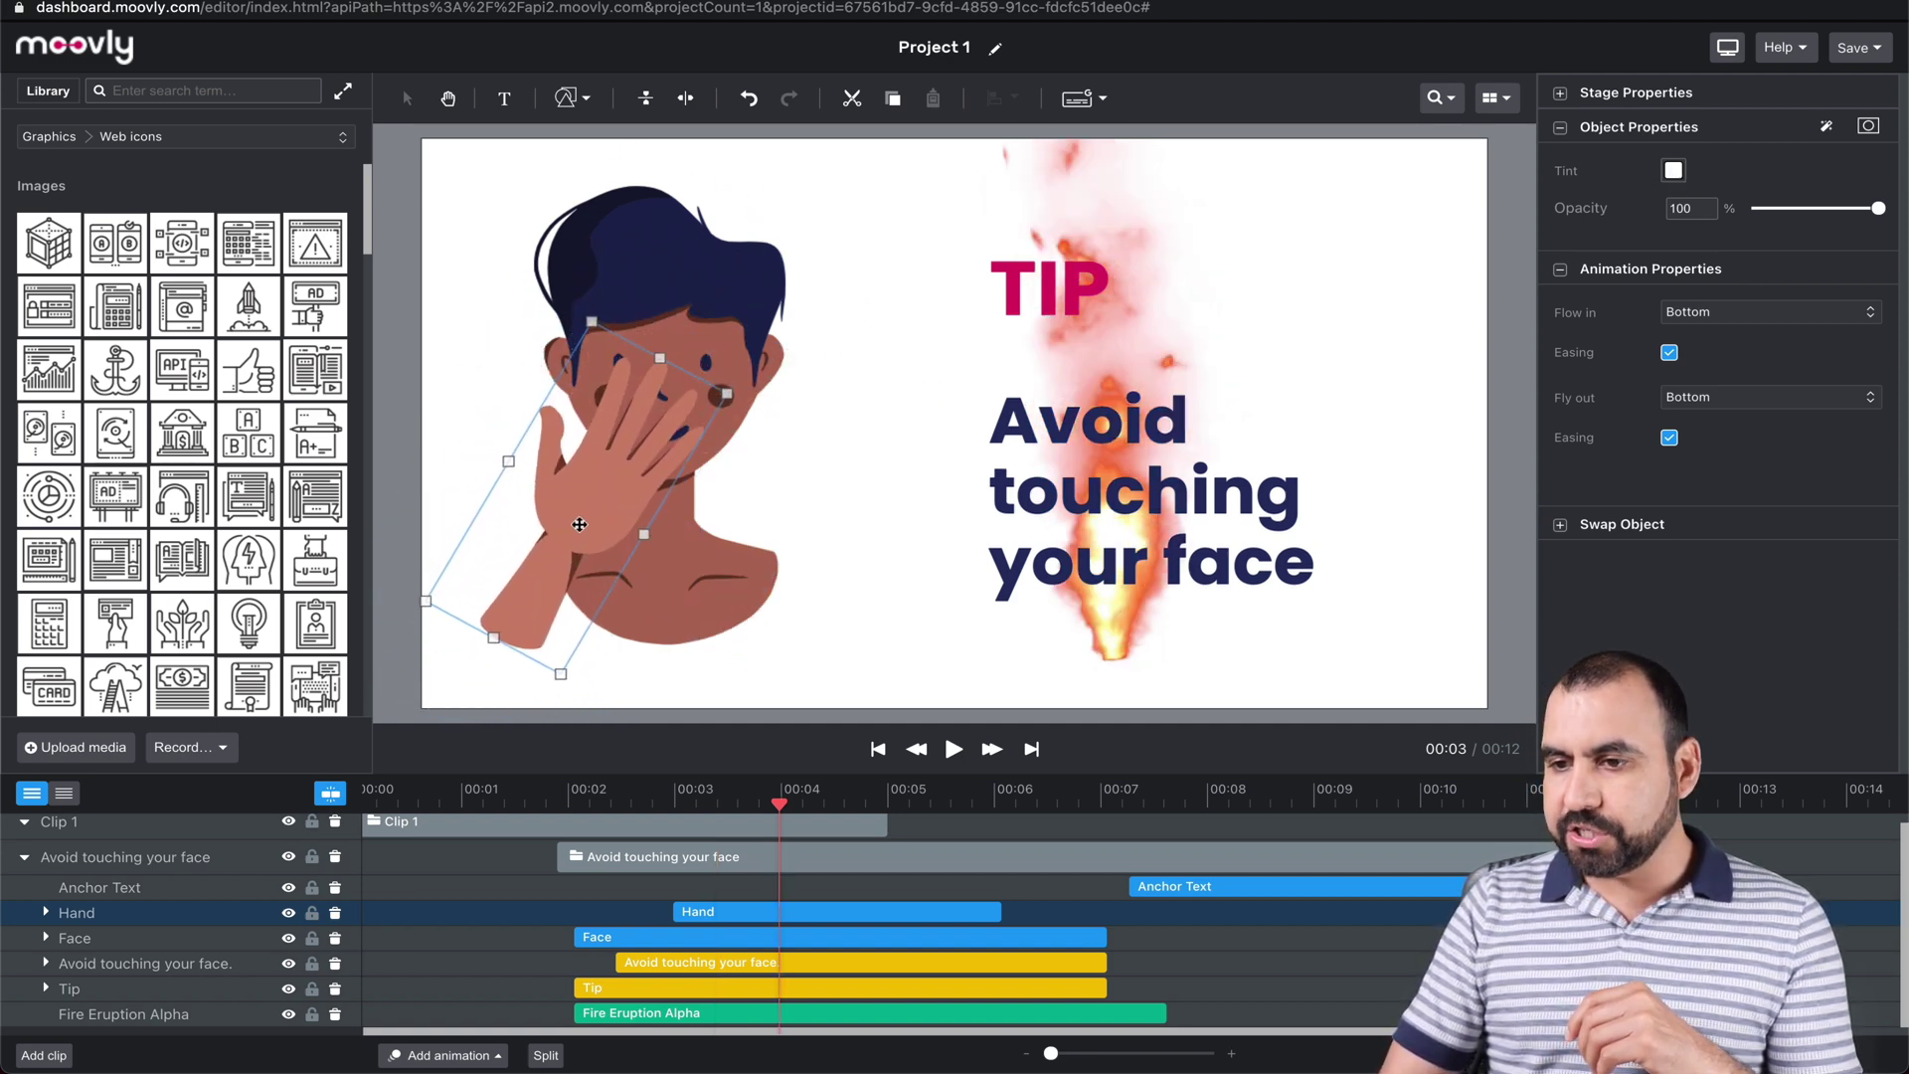
pyautogui.click(1672, 176)
pyautogui.moveTo(1755, 282); pyautogui.dragTo(1662, 222)
pyautogui.click(1730, 171)
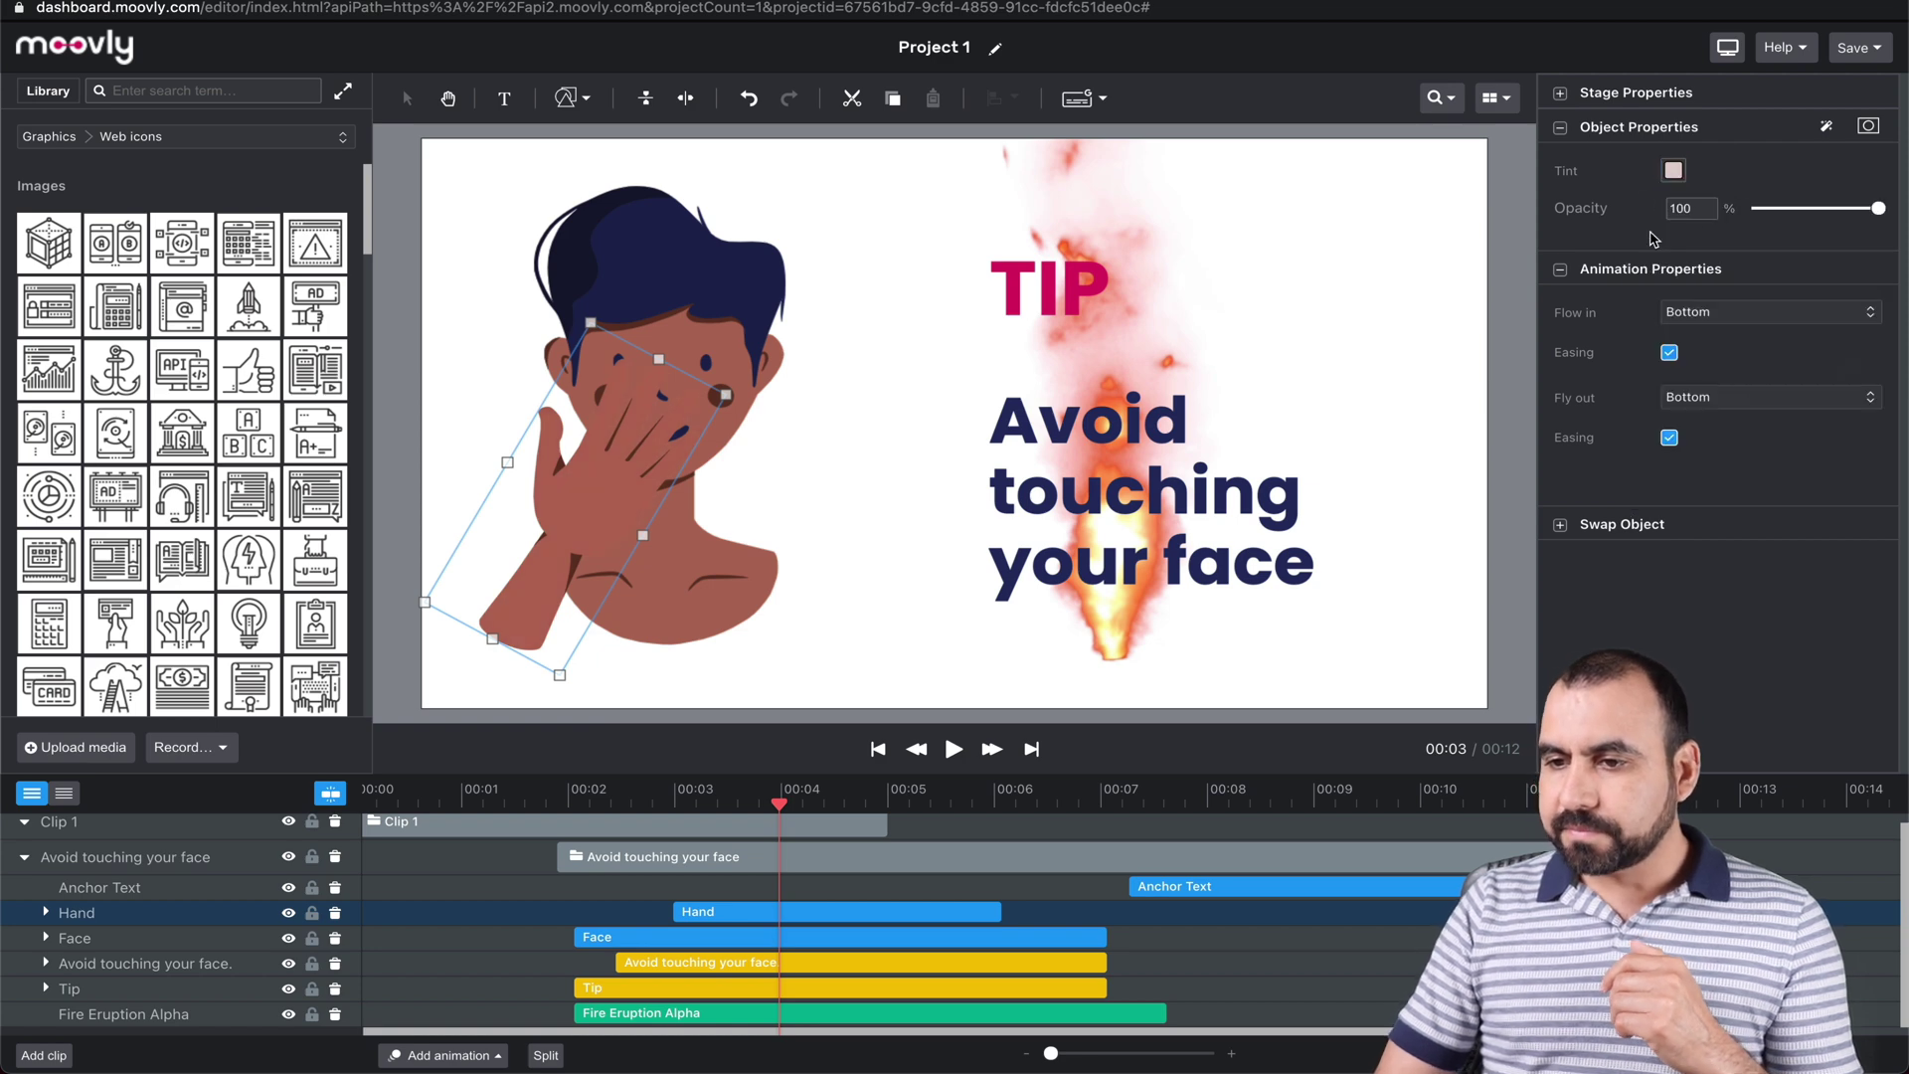
pyautogui.moveTo(1878, 208)
pyautogui.mouseDown()
pyautogui.moveTo(1812, 210)
pyautogui.moveTo(1884, 213)
pyautogui.mouseUp()
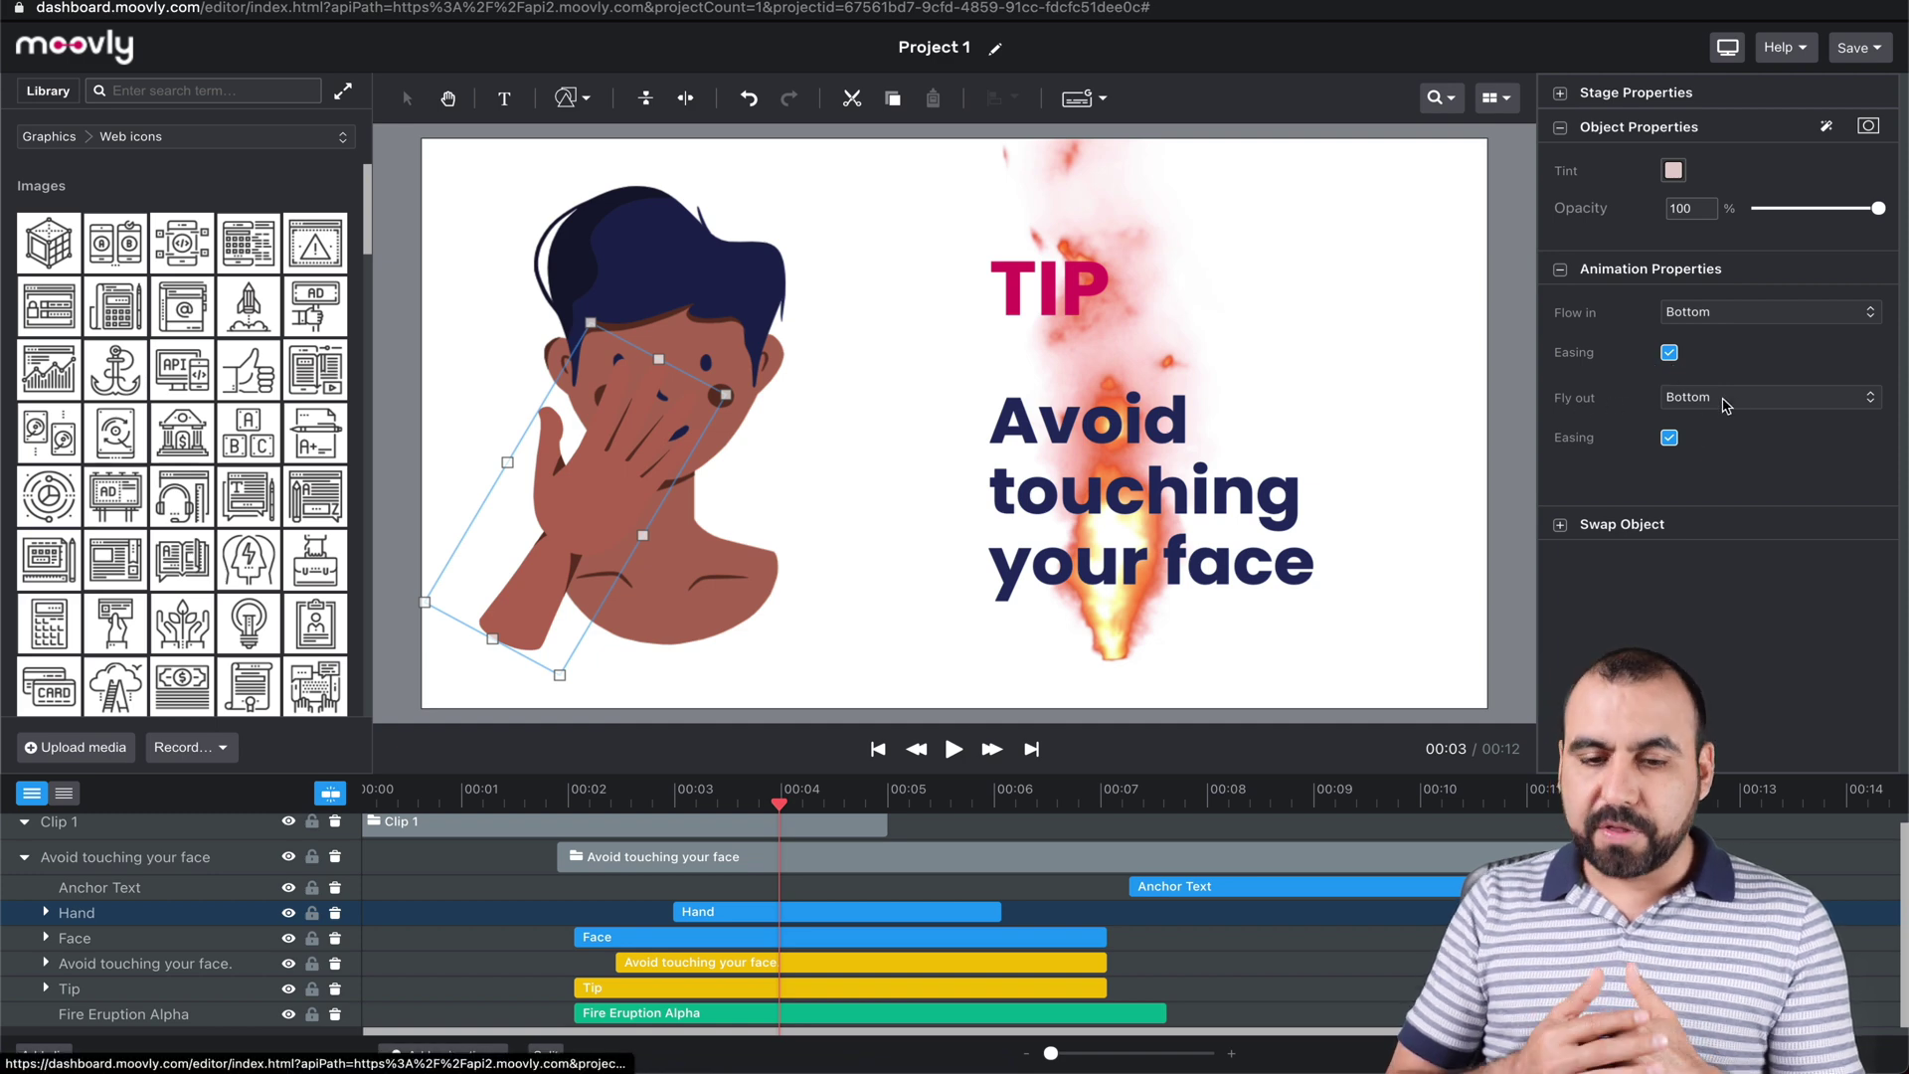
# Expand the Hand layer's animation tracks in the timeline.
pyautogui.moveTo(784, 807); pyautogui.dragTo(738, 812)
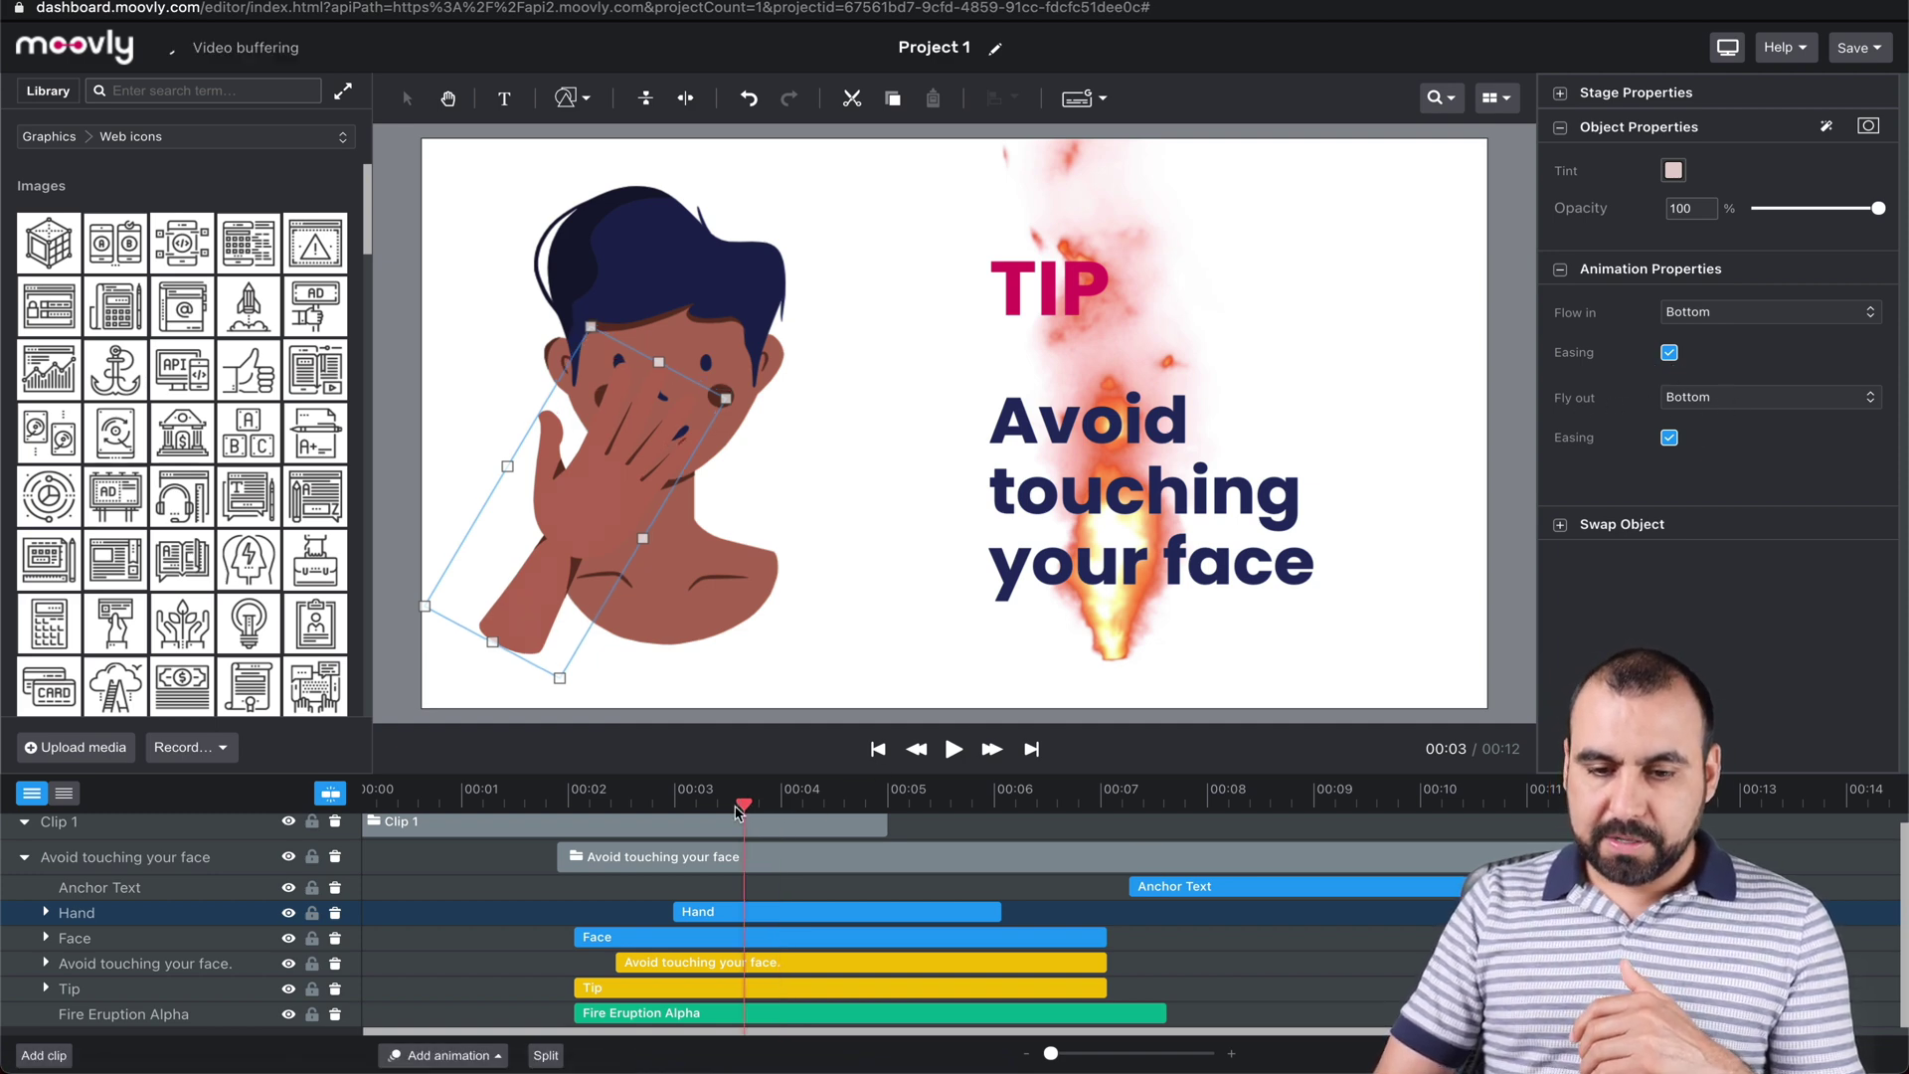
pyautogui.click(46, 912)
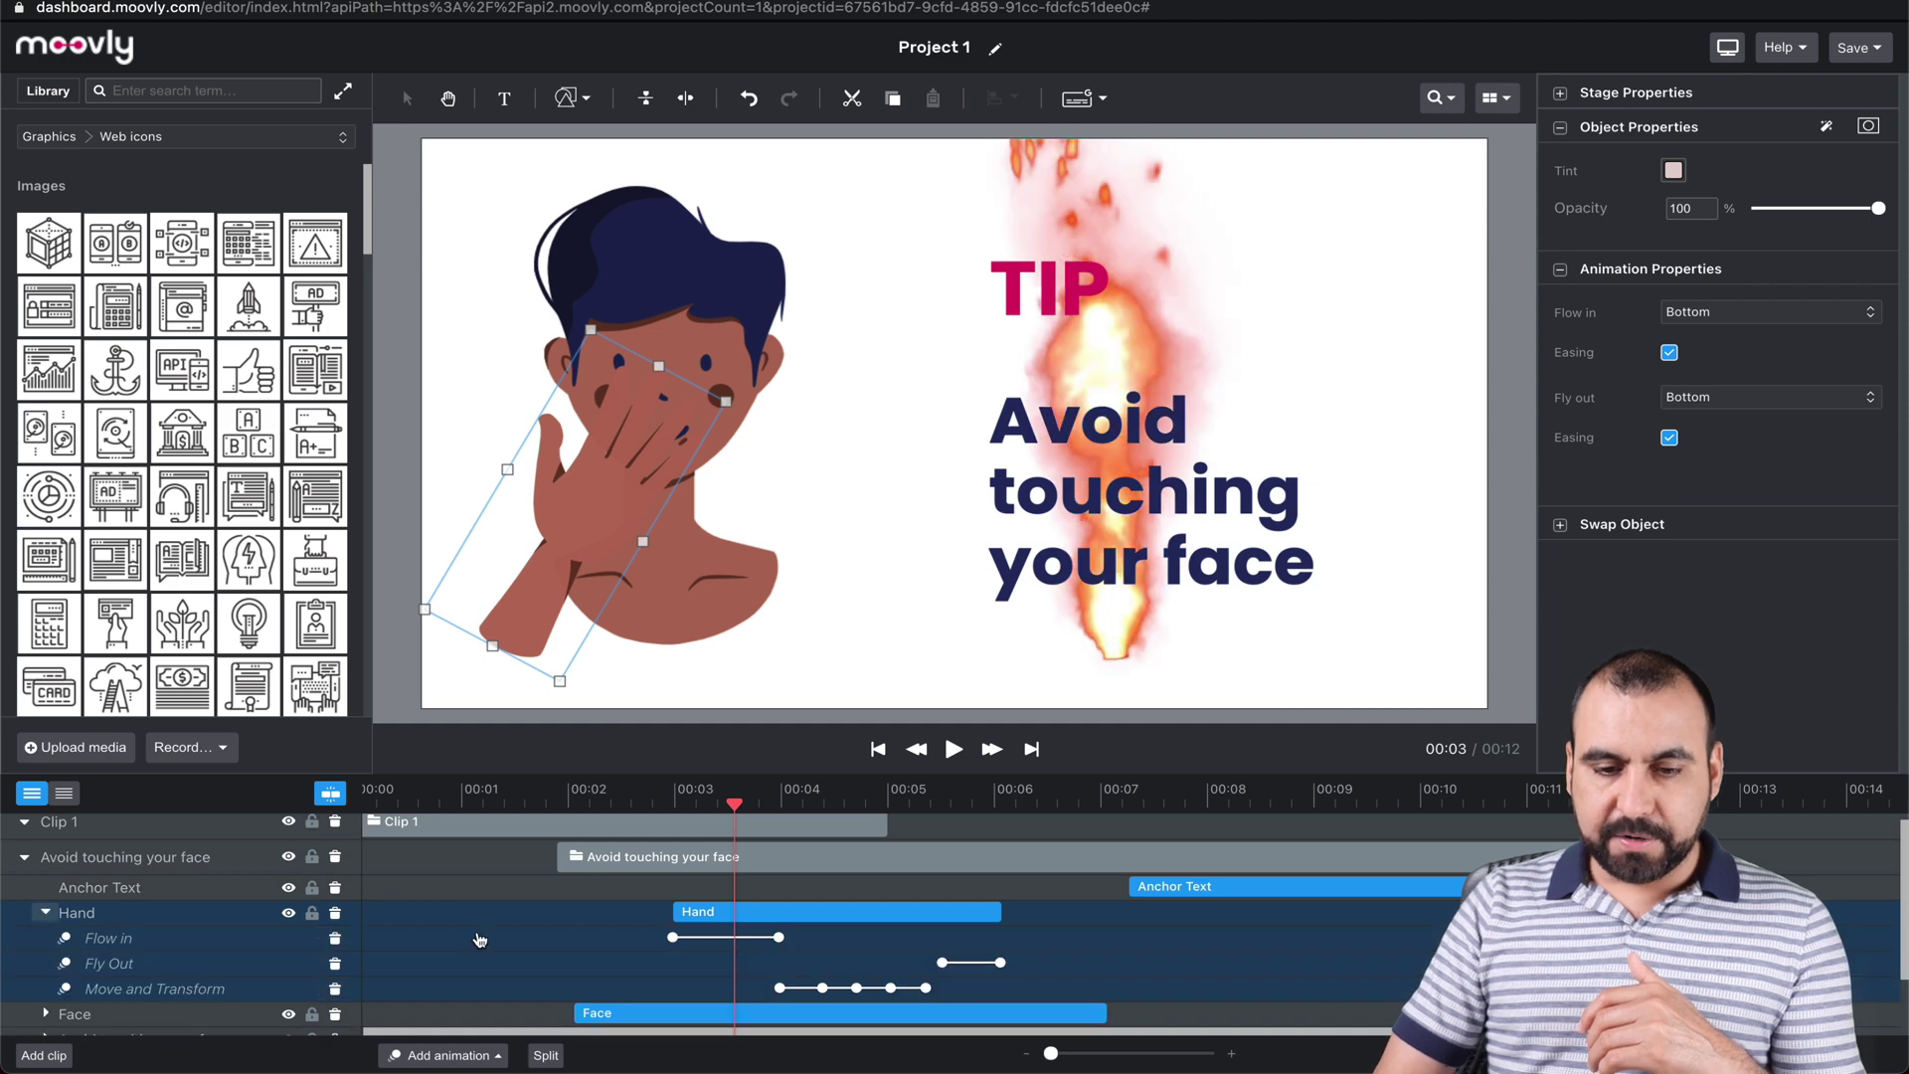
pyautogui.scroll(-2, 481, 940)
pyautogui.click(46, 843)
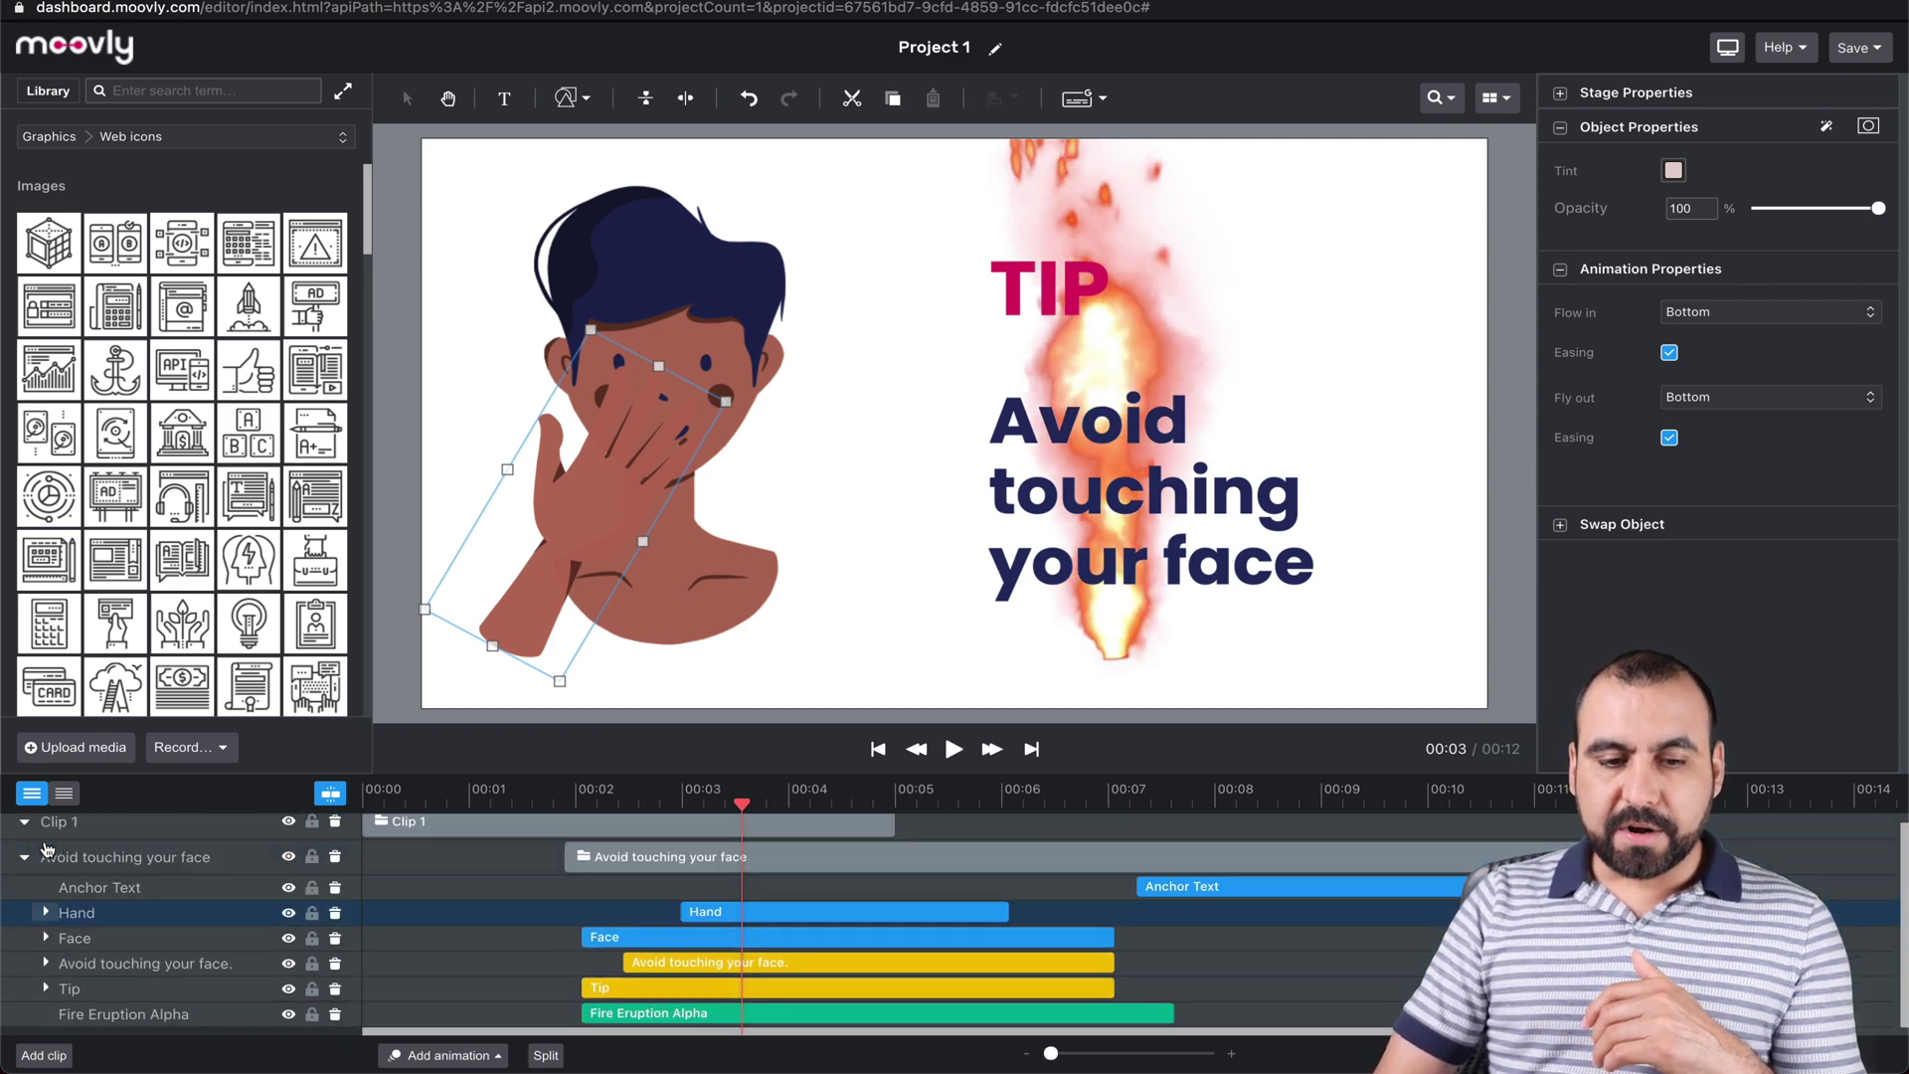
pyautogui.click(47, 914)
pyautogui.scroll(-1, 193, 928)
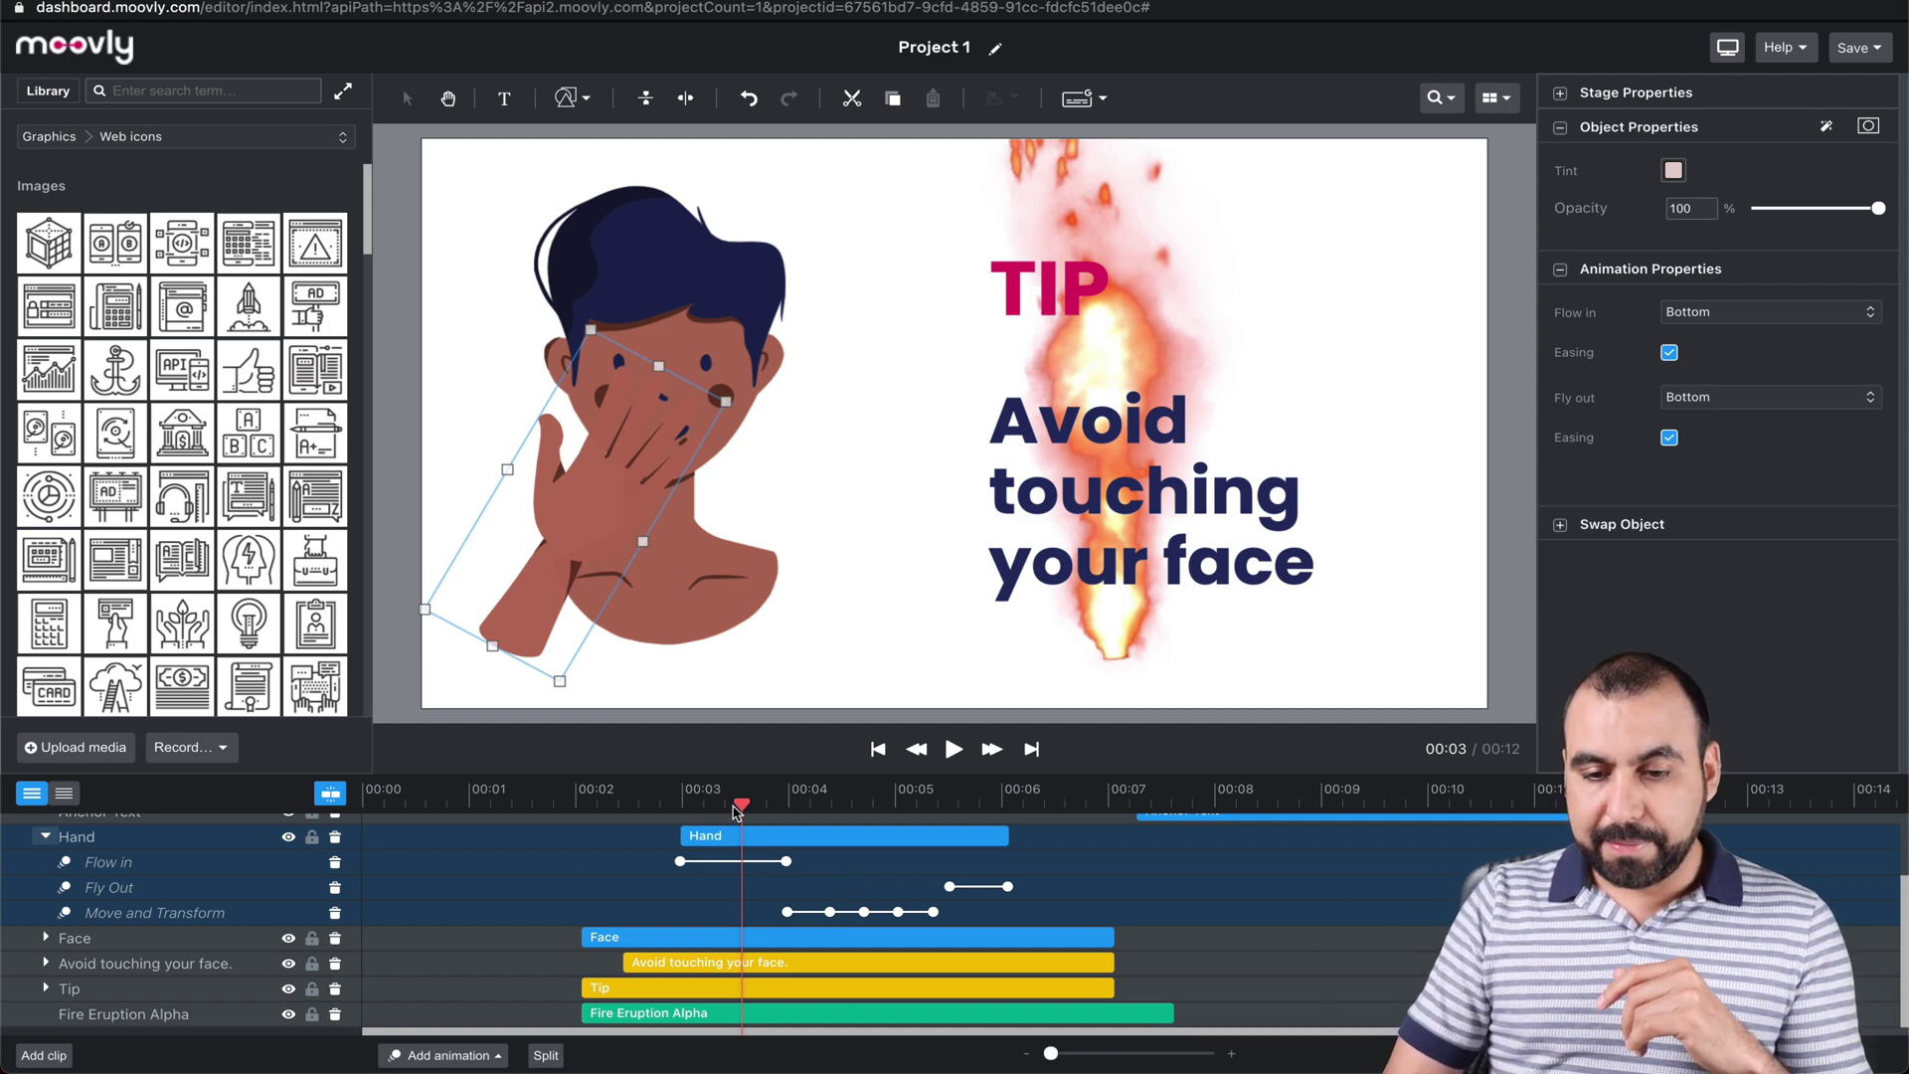
# Preview the hand's entrance from about 00:03 and adjust its Flow in animation length.
pyautogui.moveTo(736, 810); pyautogui.dragTo(693, 810)
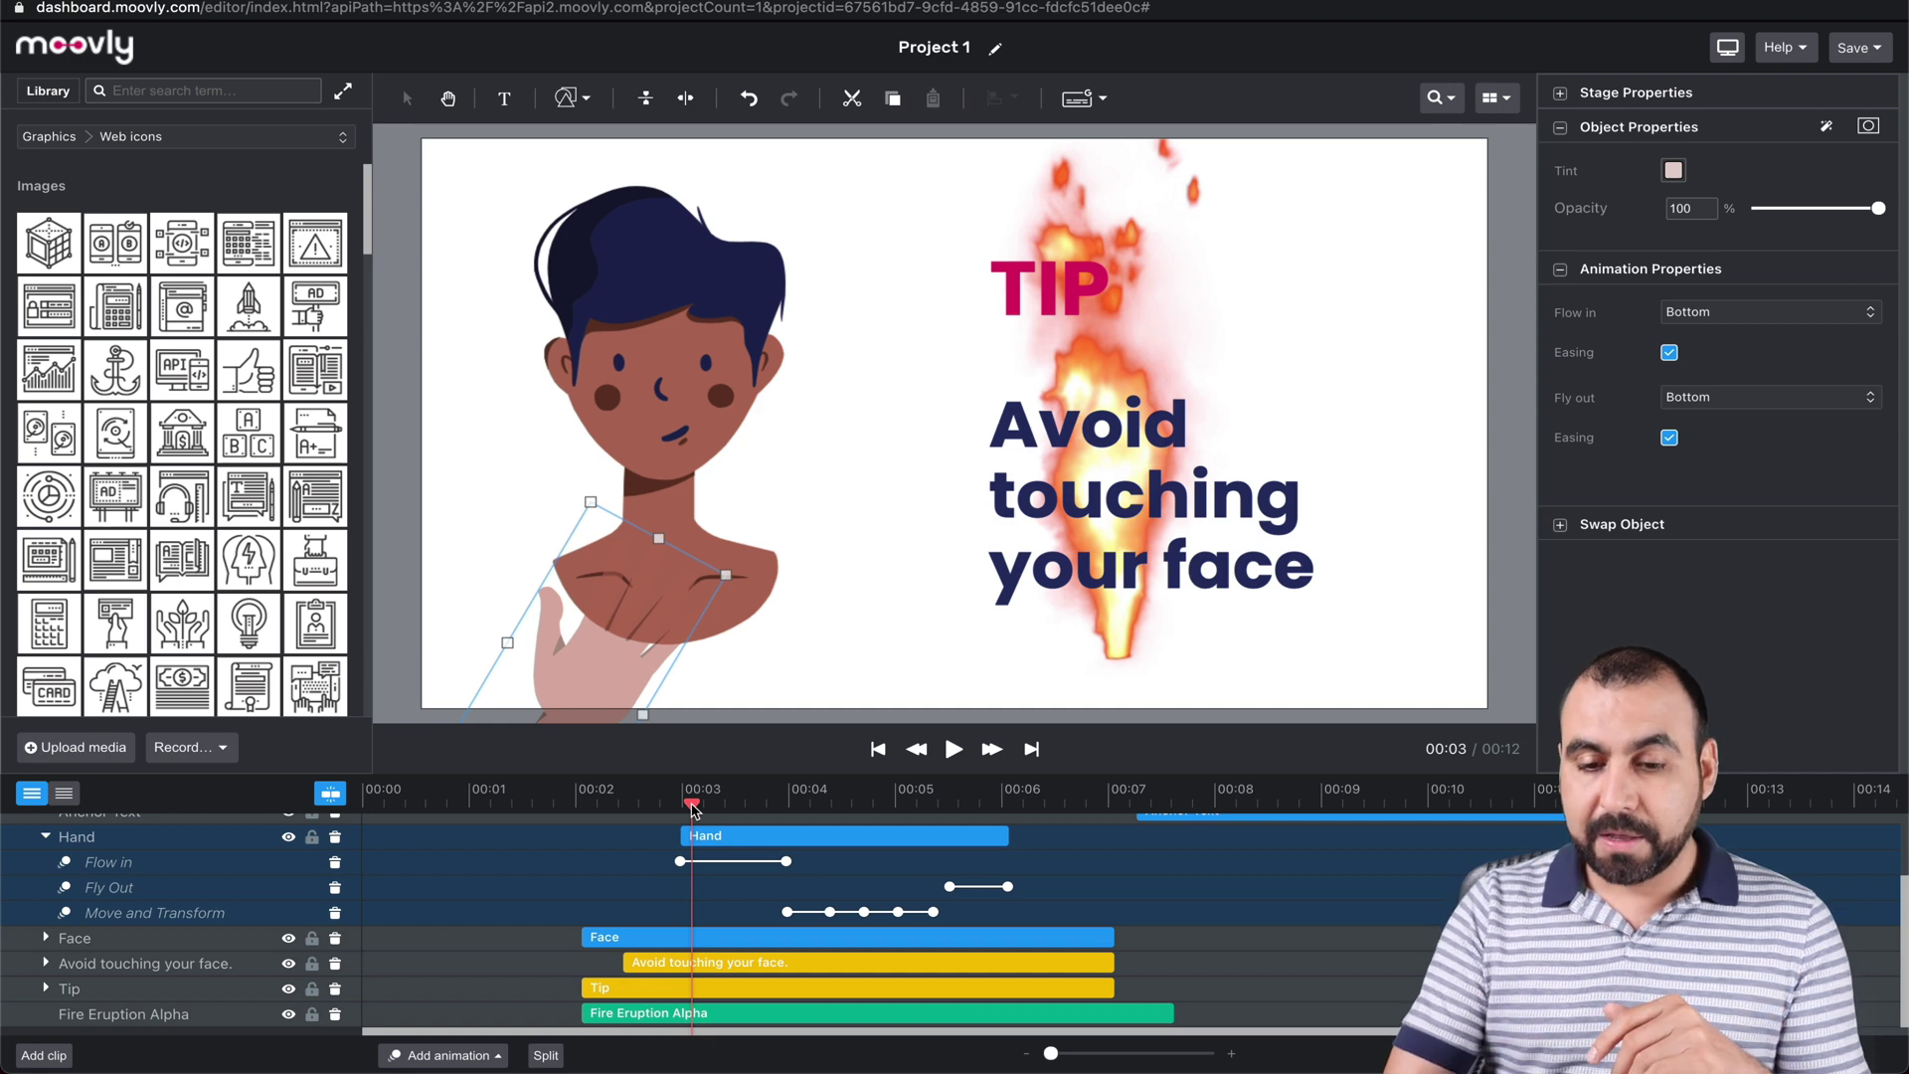
pyautogui.press('space')
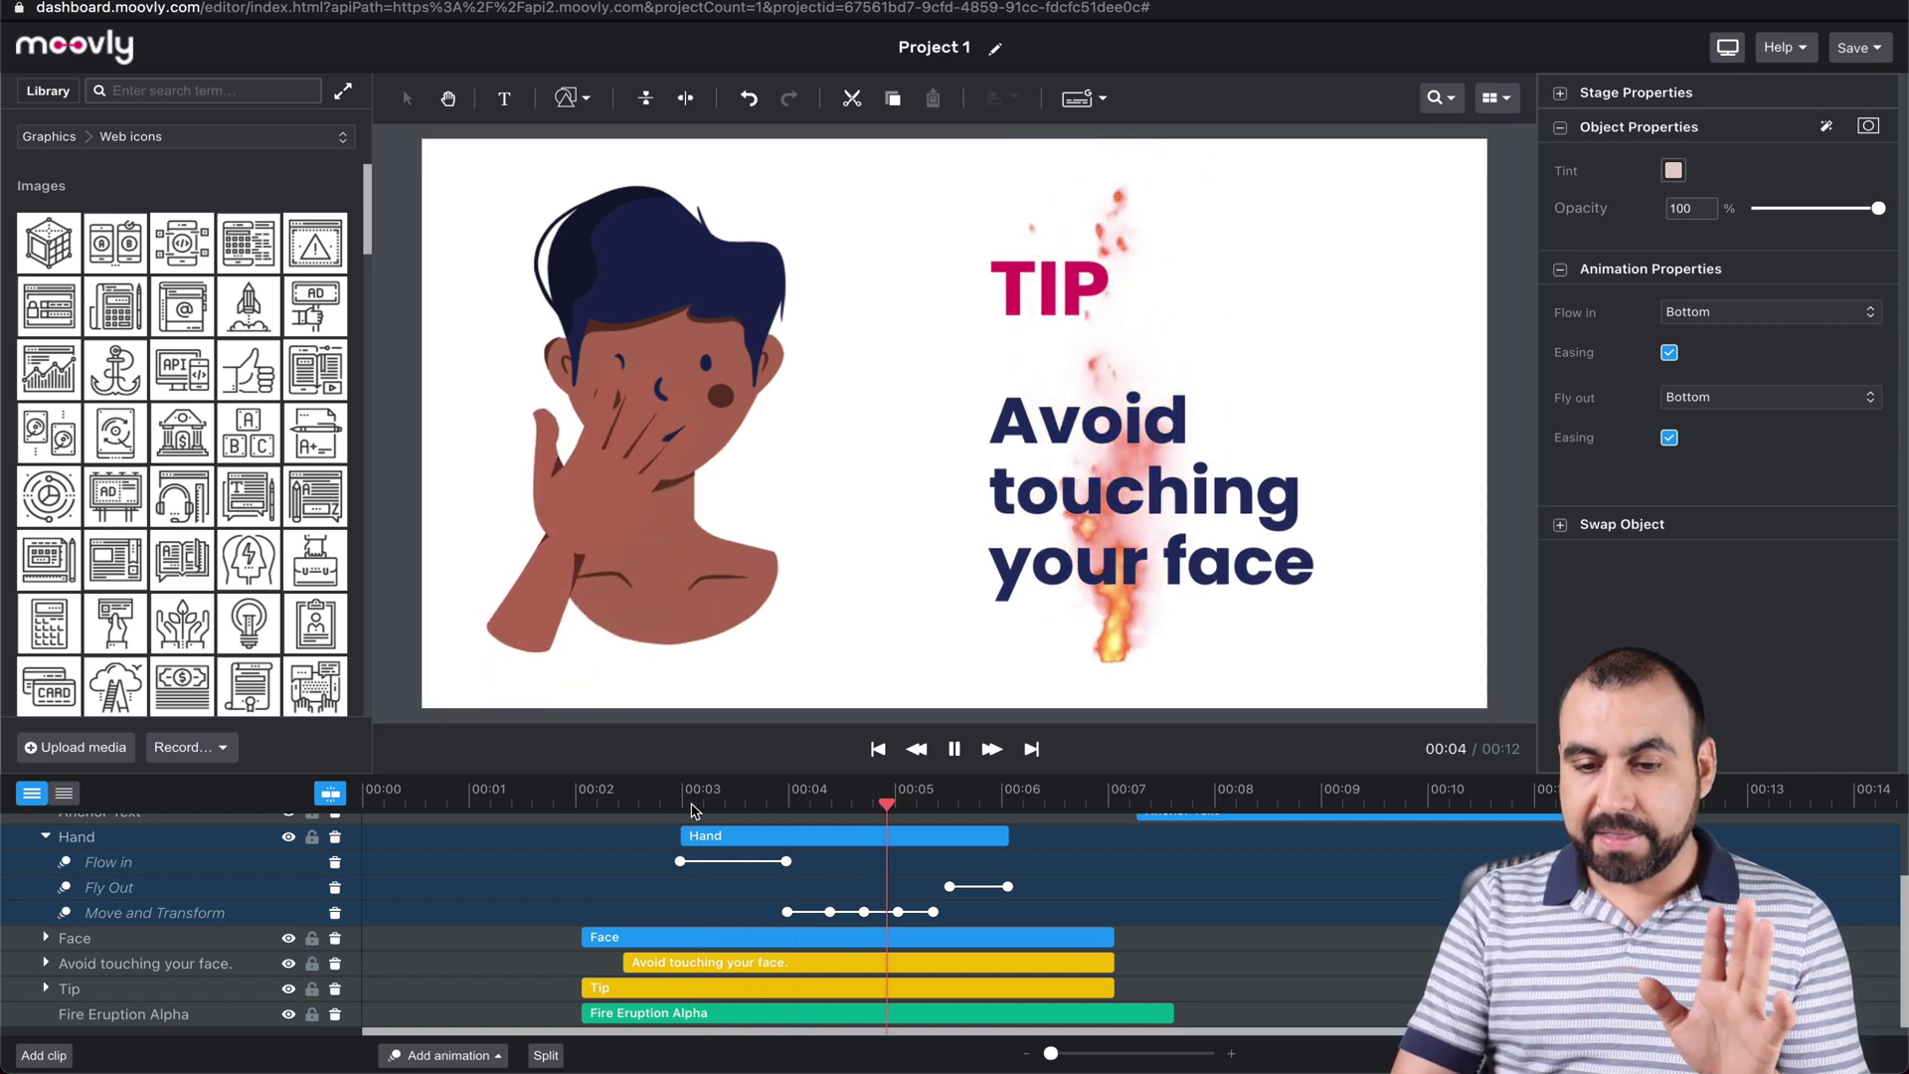
pyautogui.press('space')
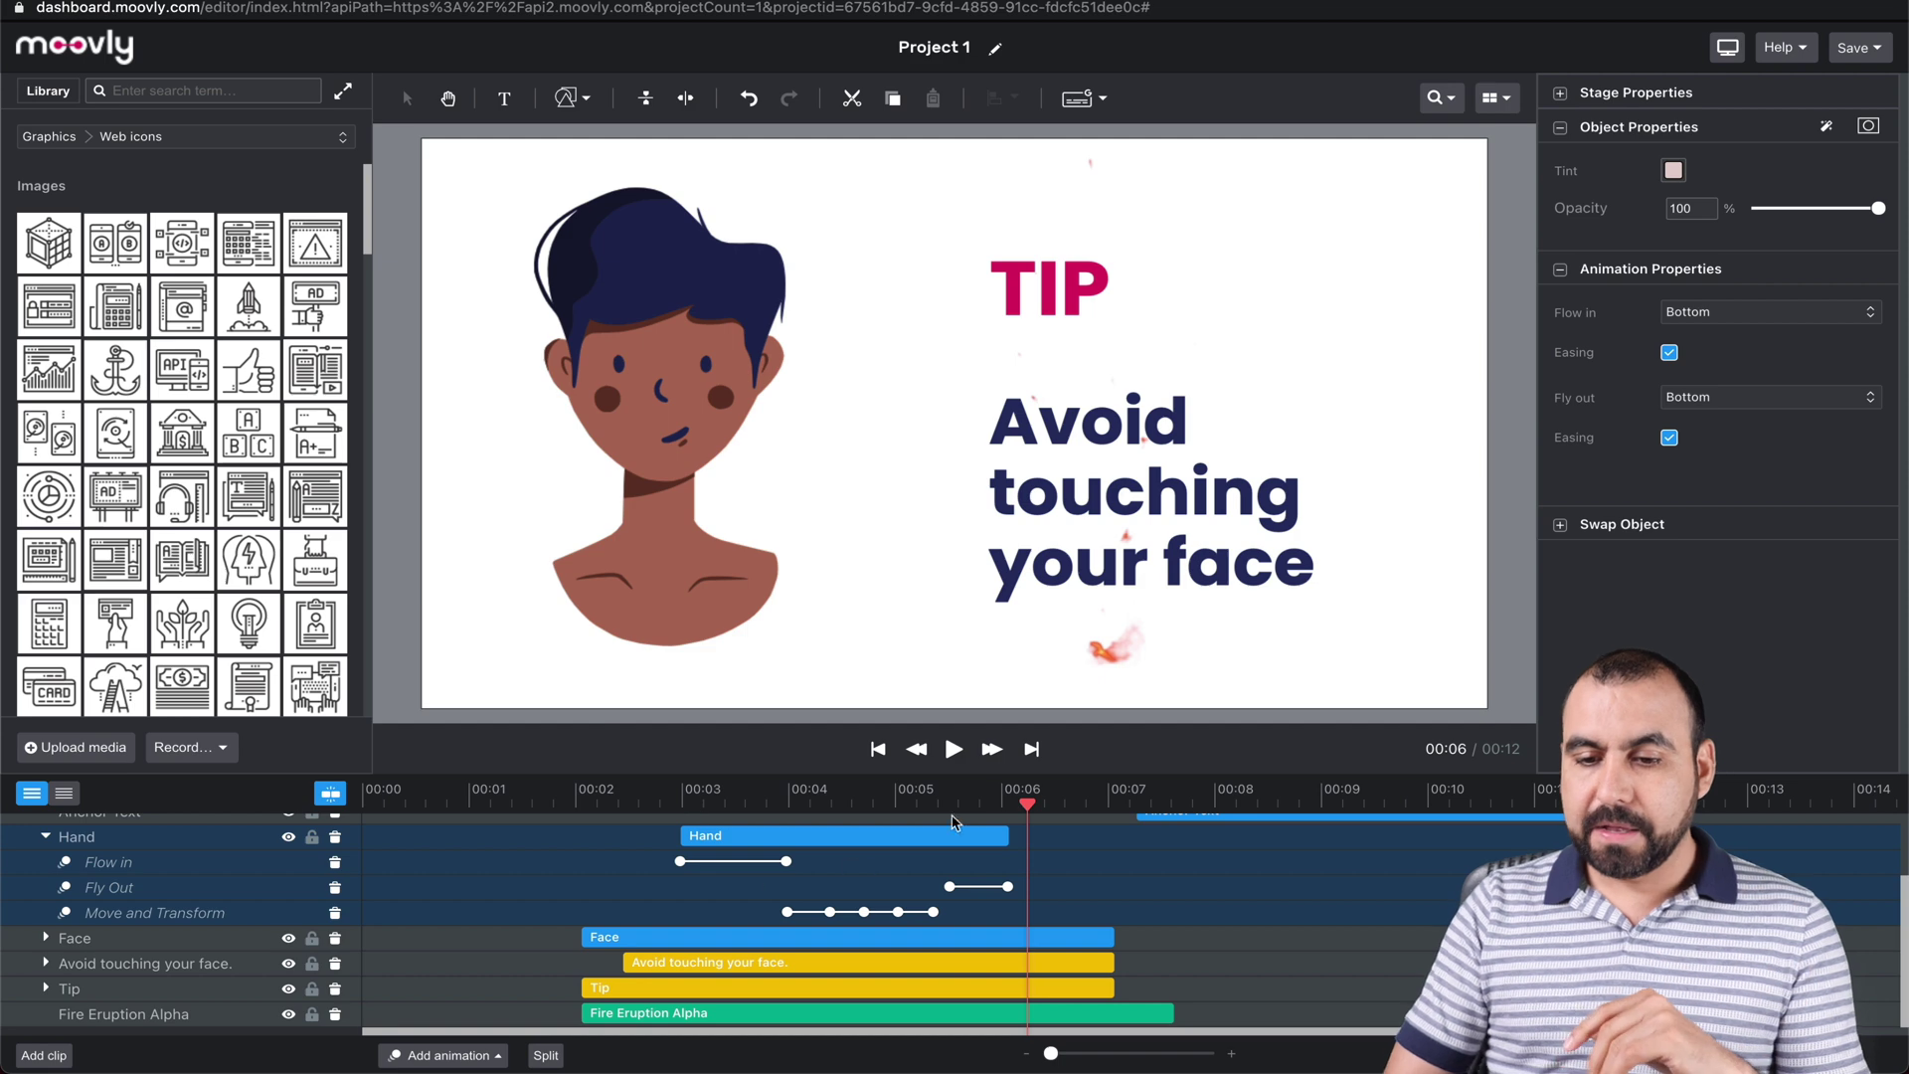
pyautogui.moveTo(1027, 807); pyautogui.dragTo(729, 863)
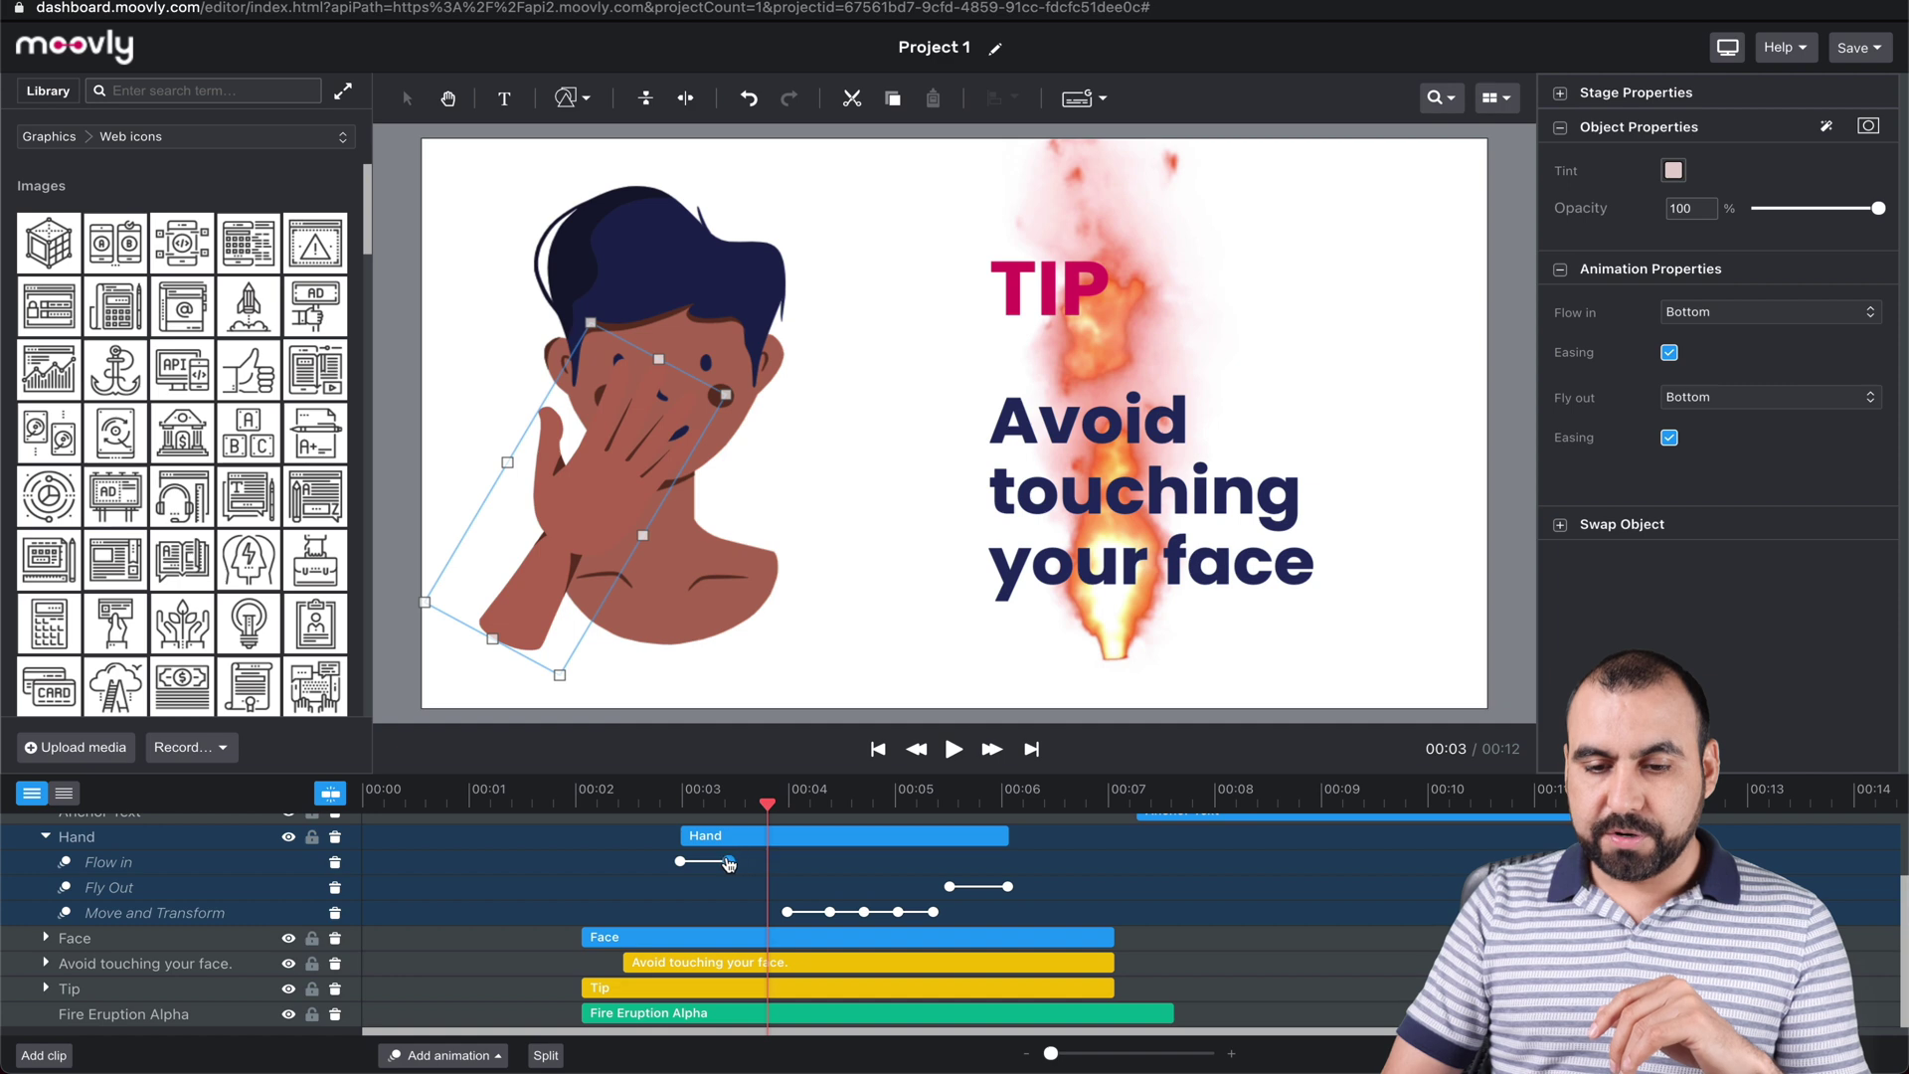
pyautogui.click(685, 802)
pyautogui.press('space')
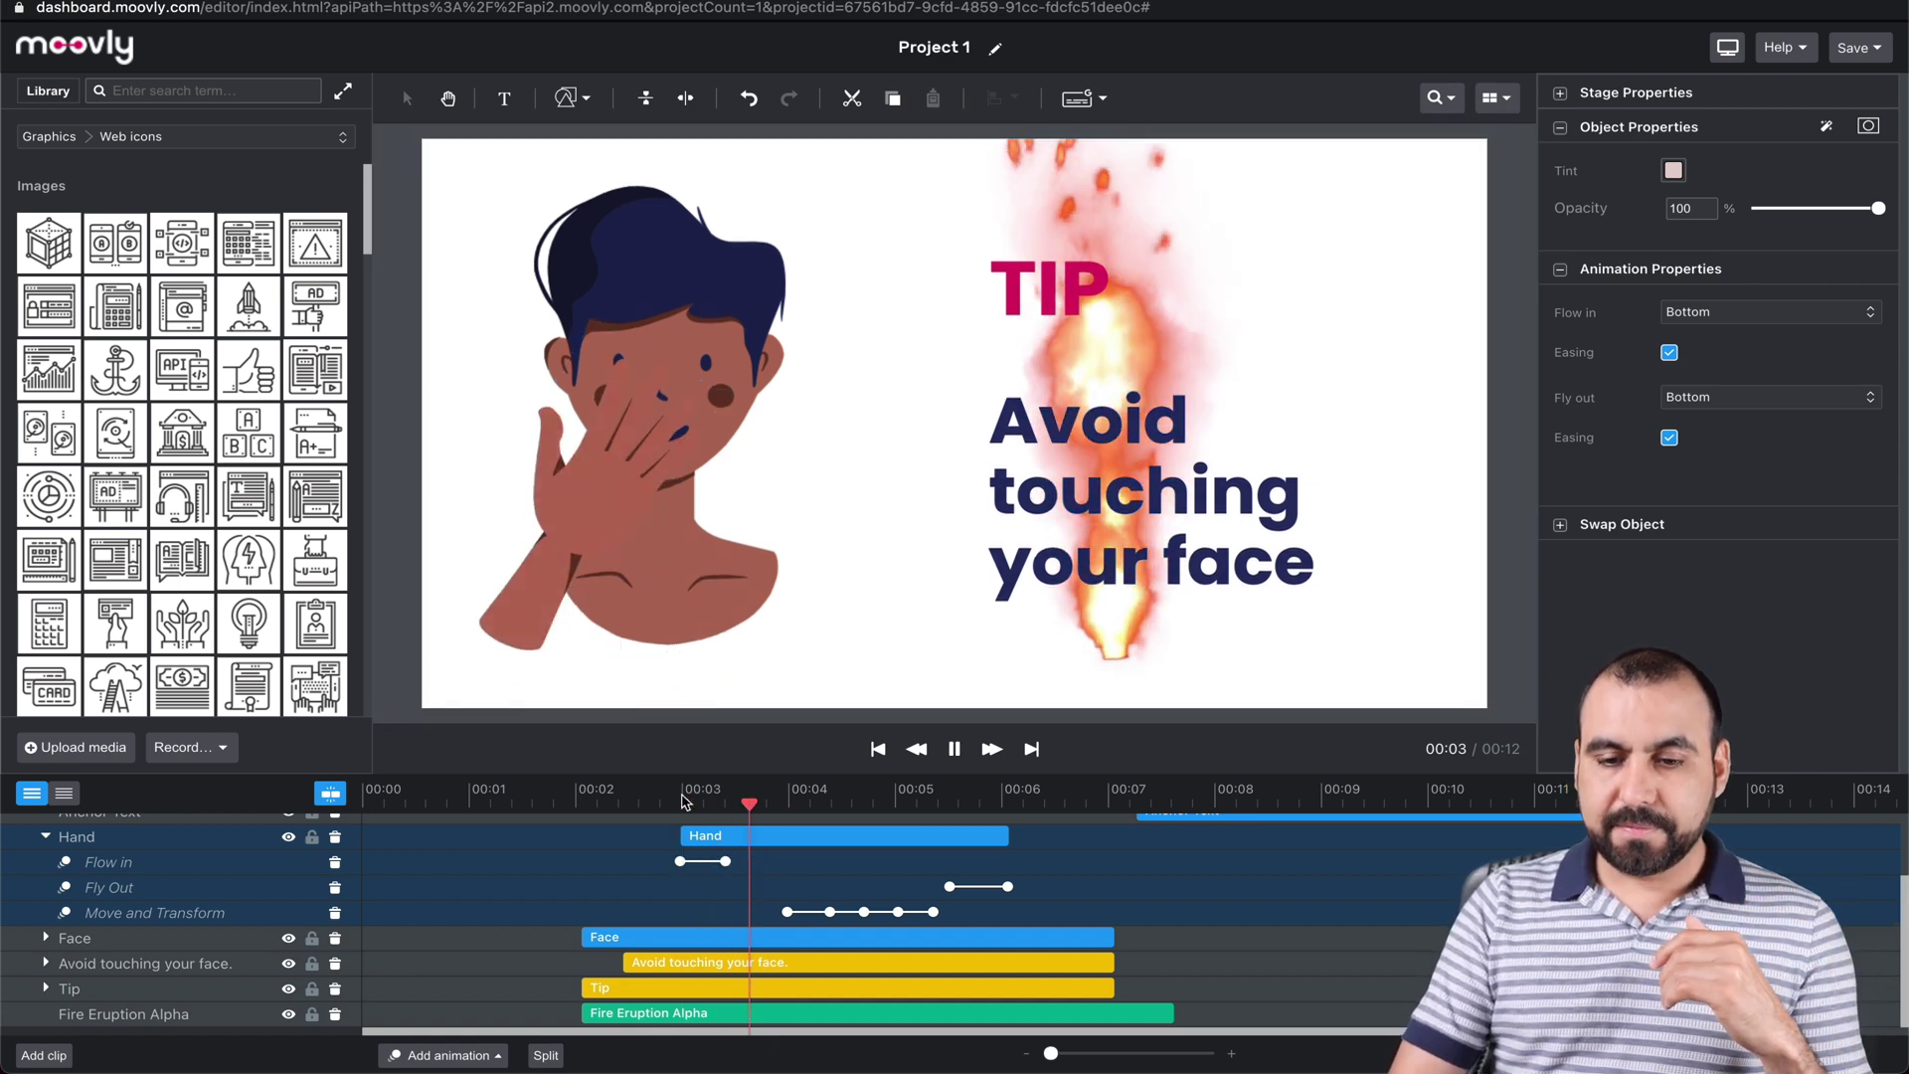
pyautogui.press('space')
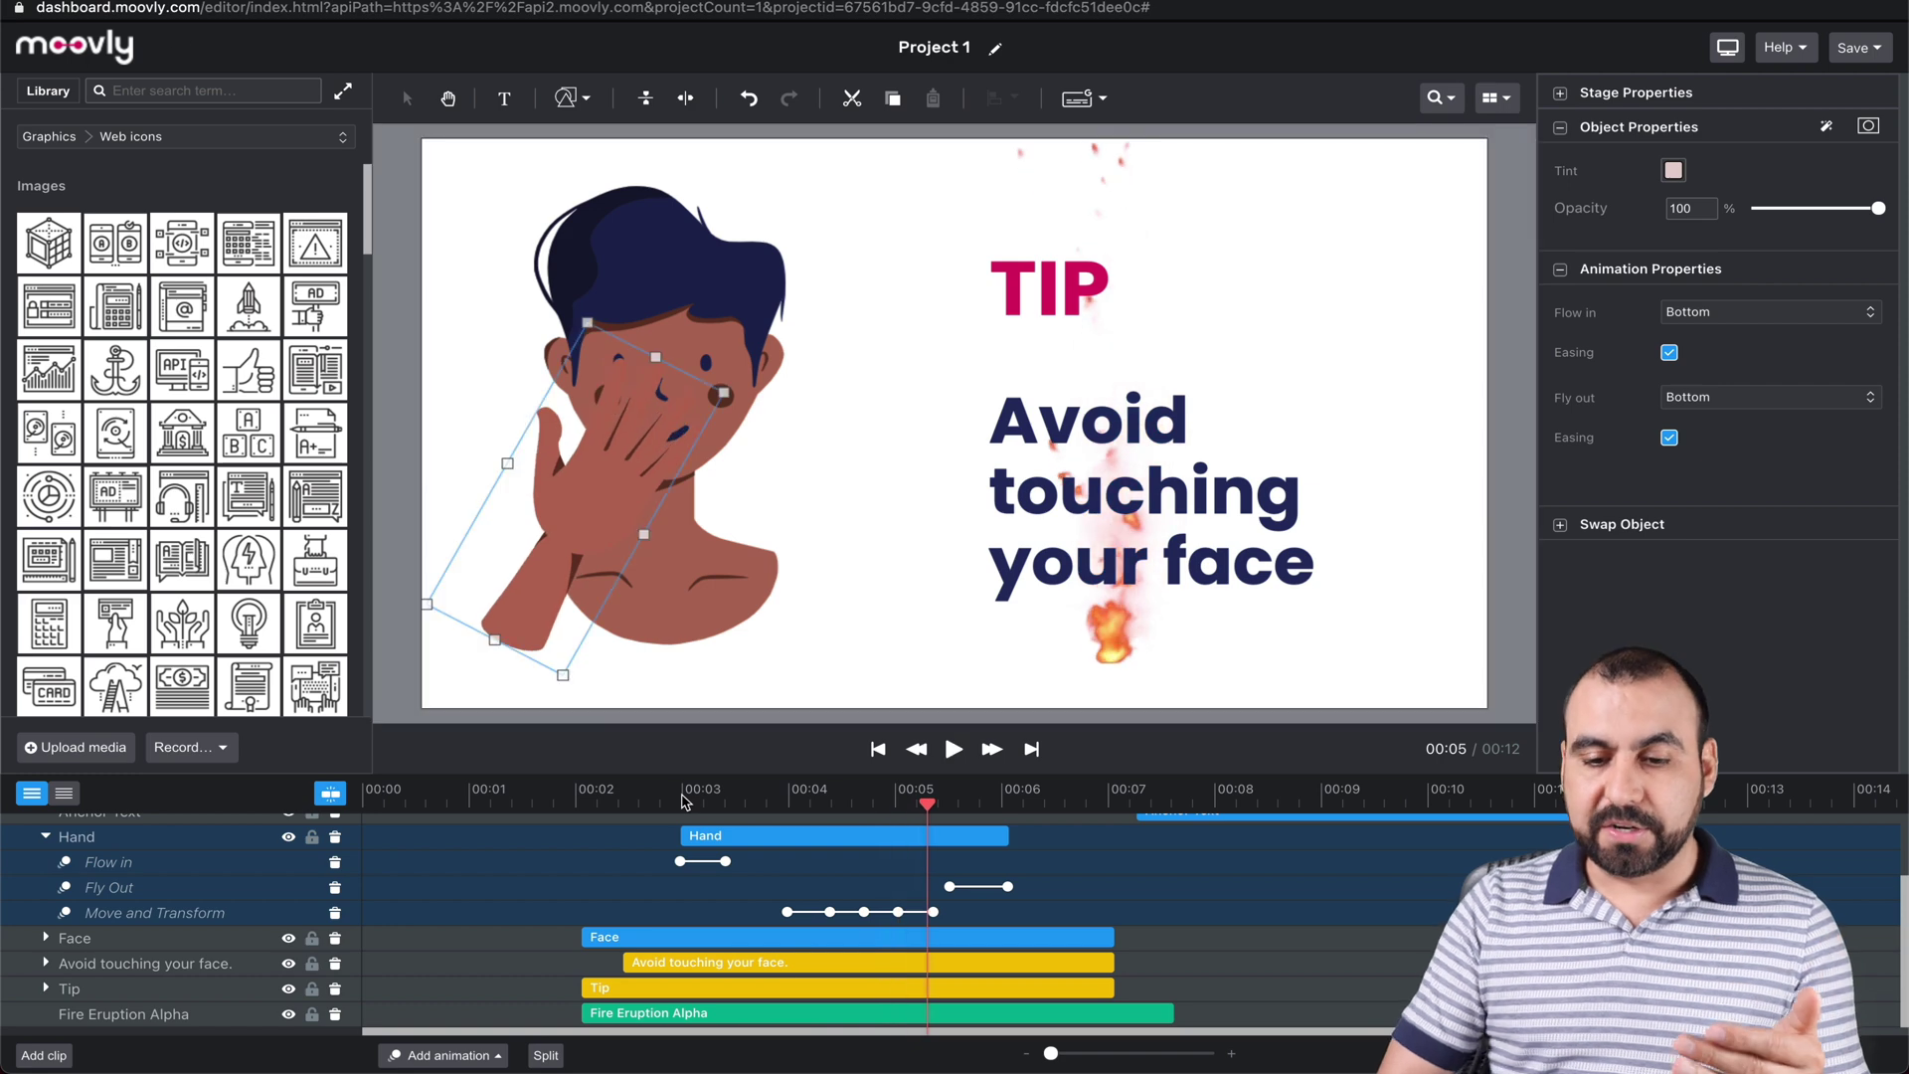
pyautogui.moveTo(726, 861); pyautogui.dragTo(769, 863)
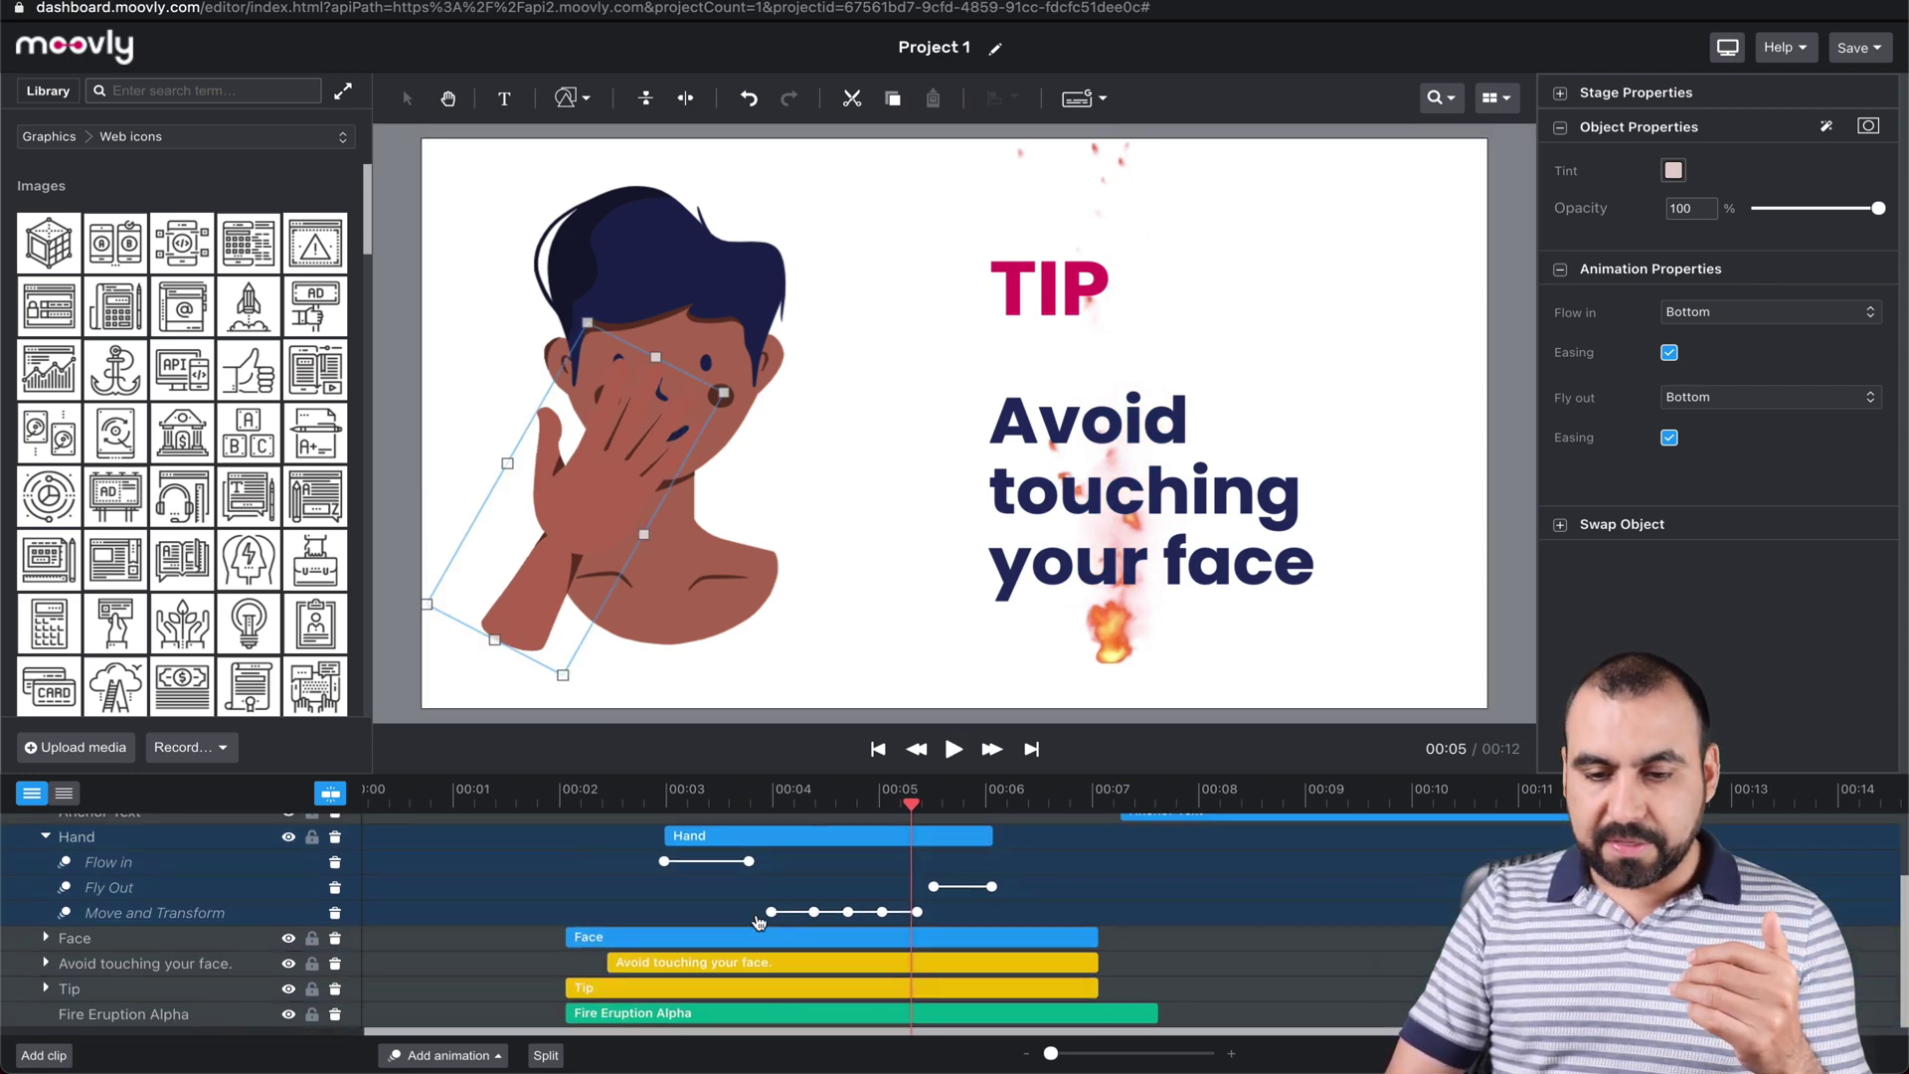
# Shrink the orange anchor and centre it on the stage at the 00:08 mark.
pyautogui.hscroll(2, 759, 923)
pyautogui.hscroll(6, 759, 923)
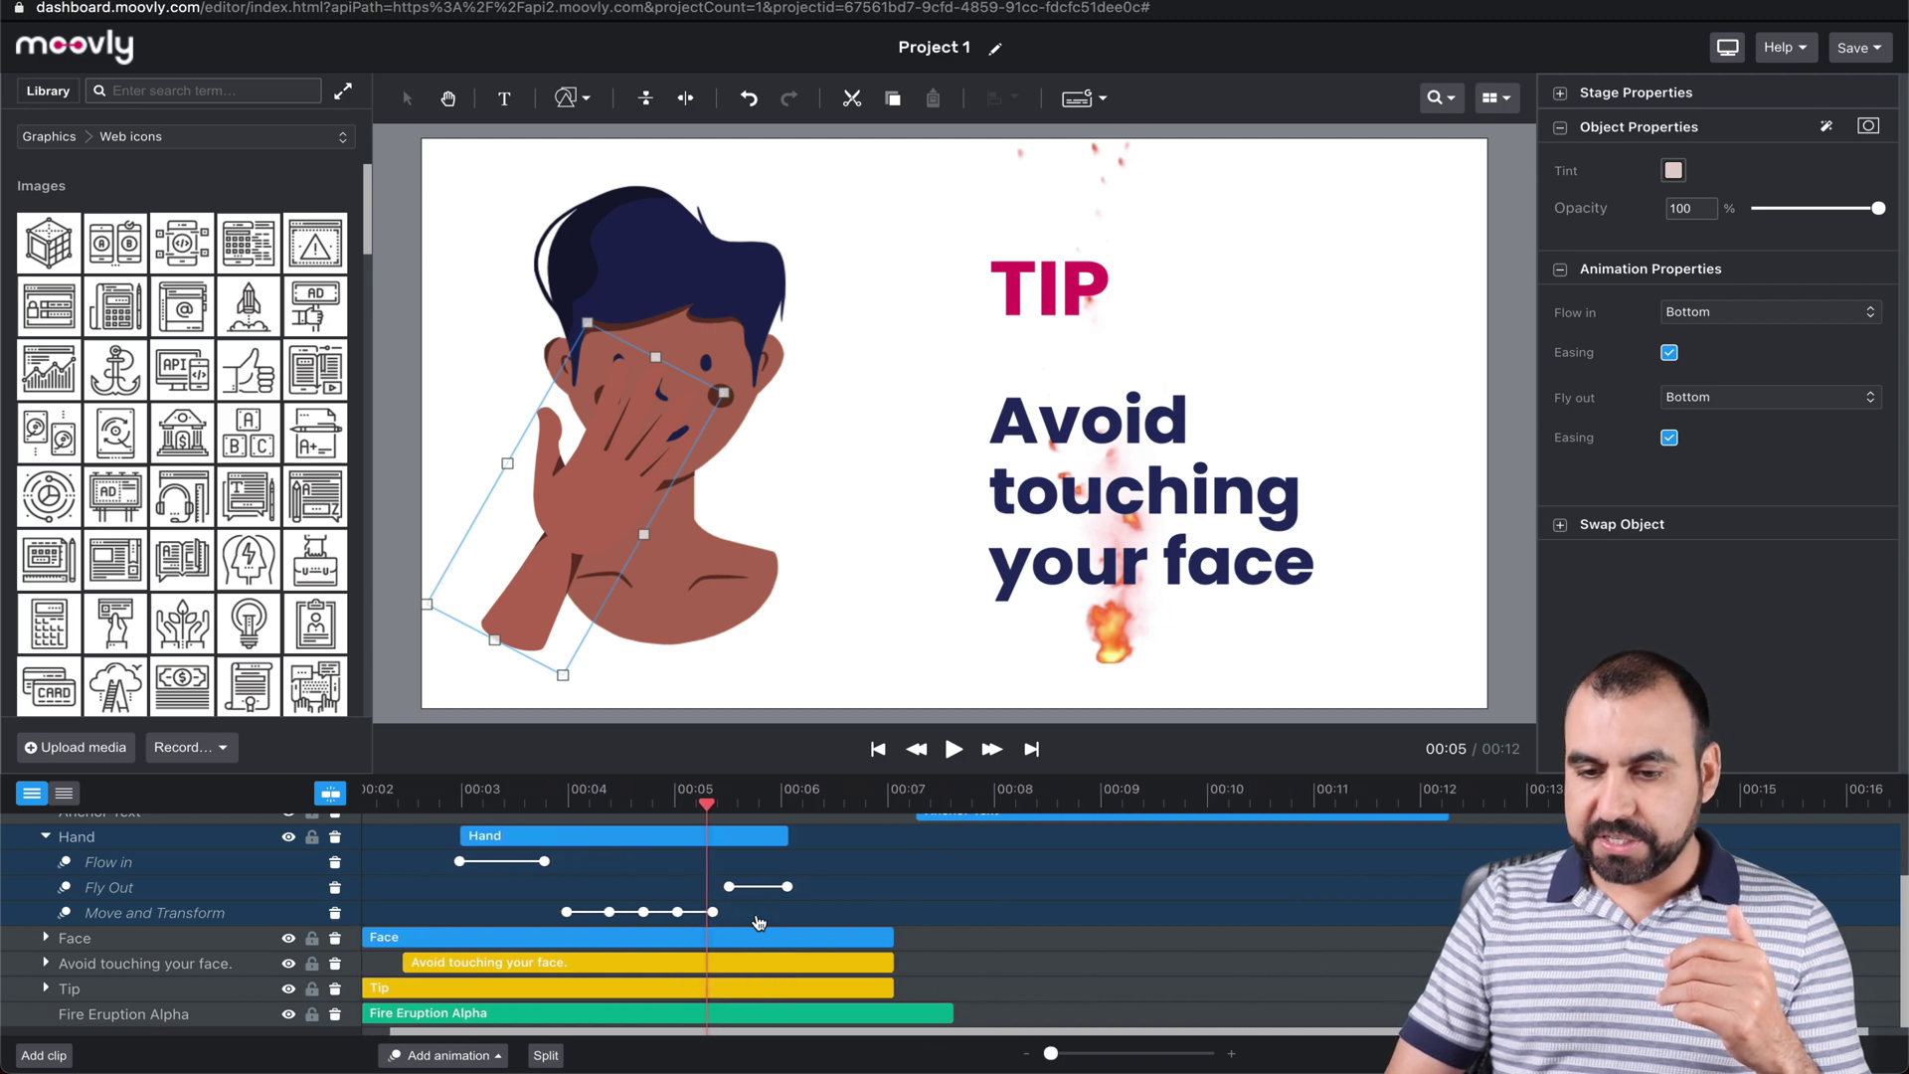
pyautogui.scroll(2, 950, 850)
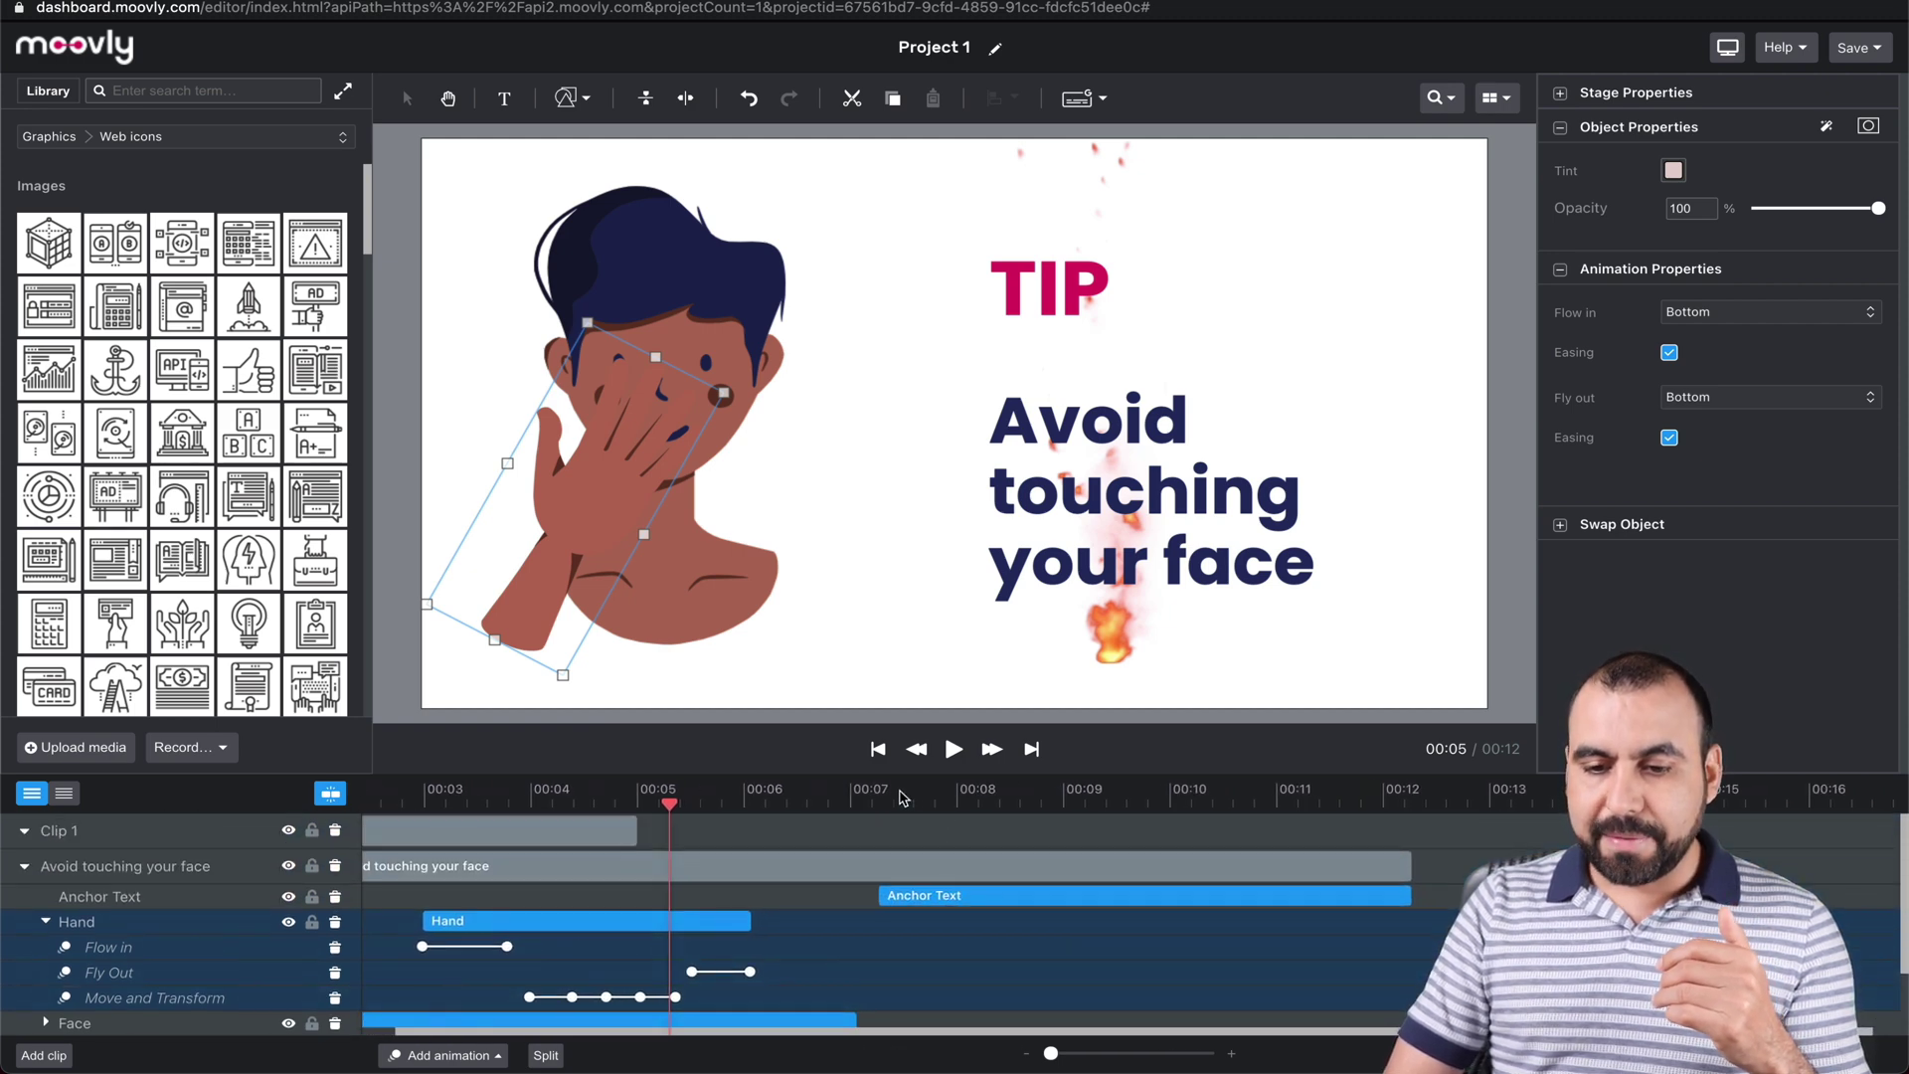
pyautogui.click(884, 804)
pyautogui.press('space')
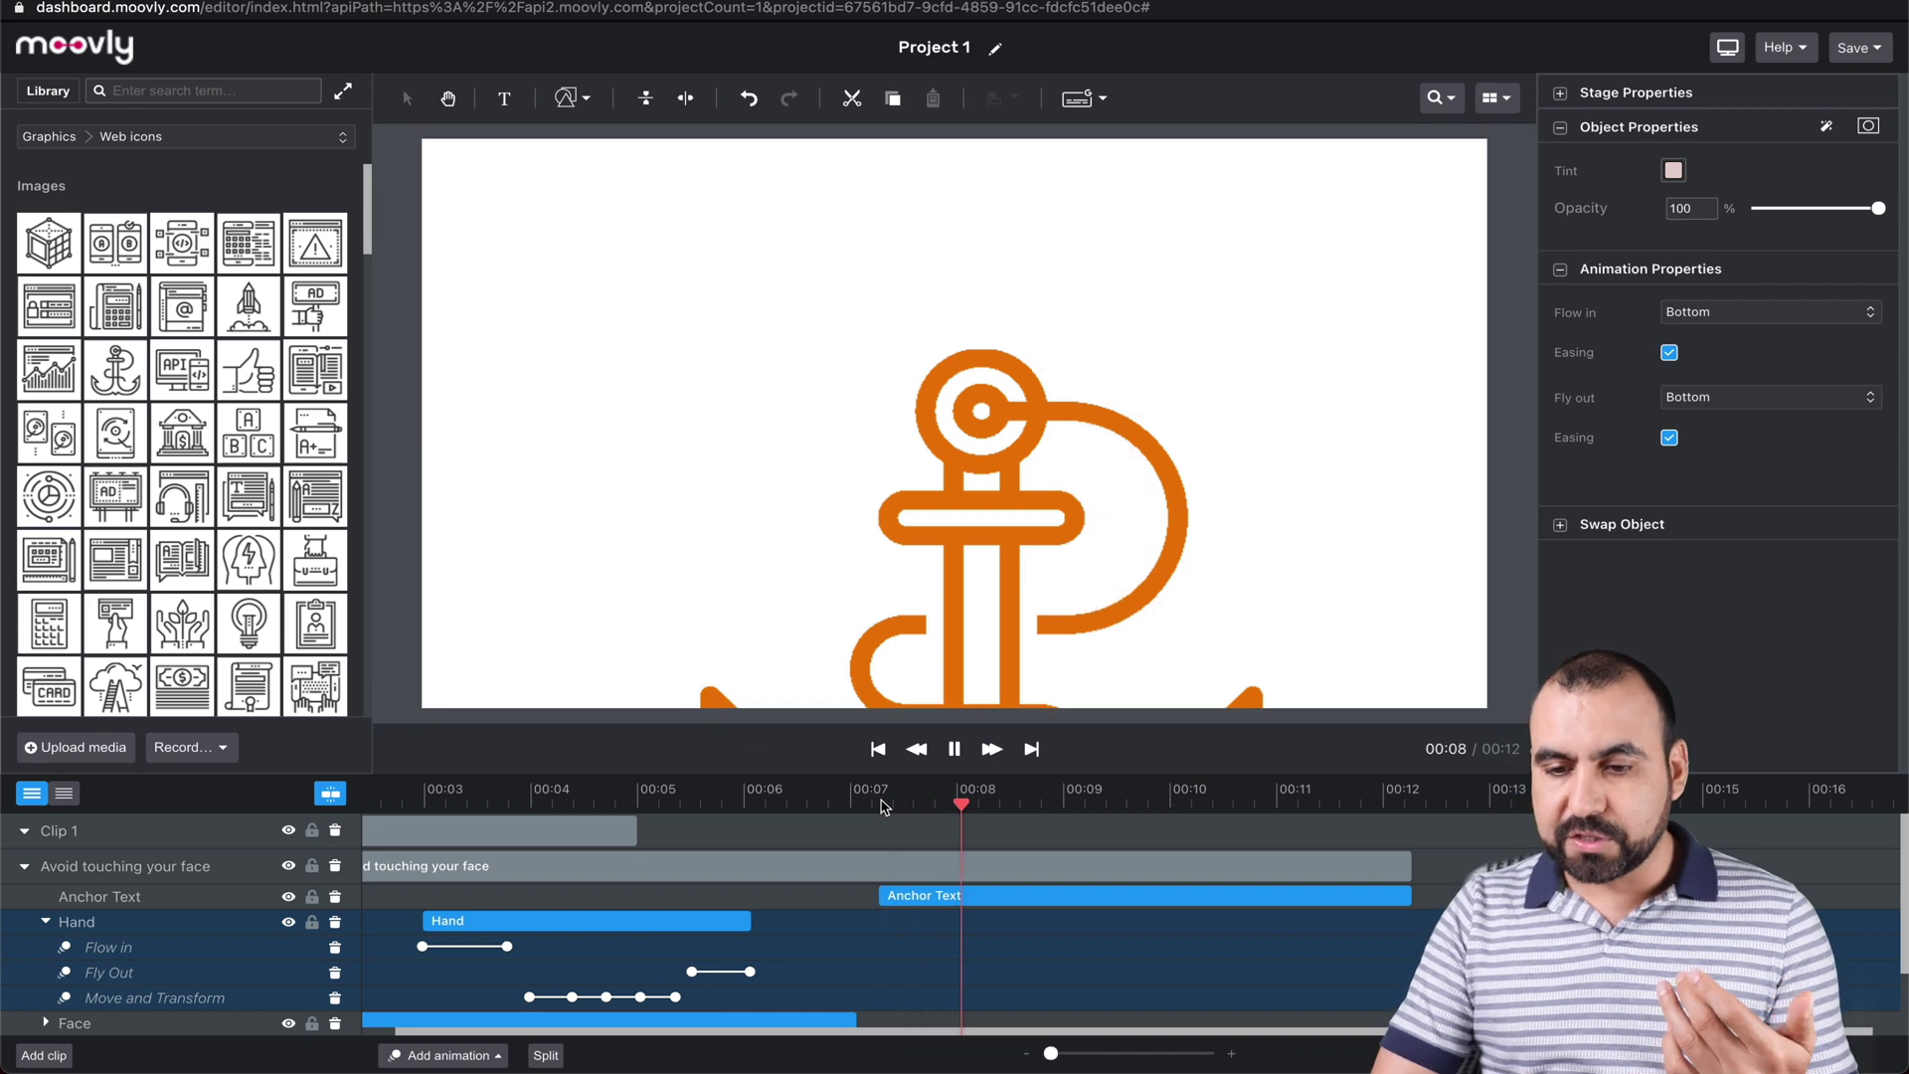
pyautogui.press('space')
pyautogui.click(1153, 898)
pyautogui.moveTo(1090, 651); pyautogui.dragTo(1040, 448)
pyautogui.moveTo(1233, 719); pyautogui.dragTo(1014, 543)
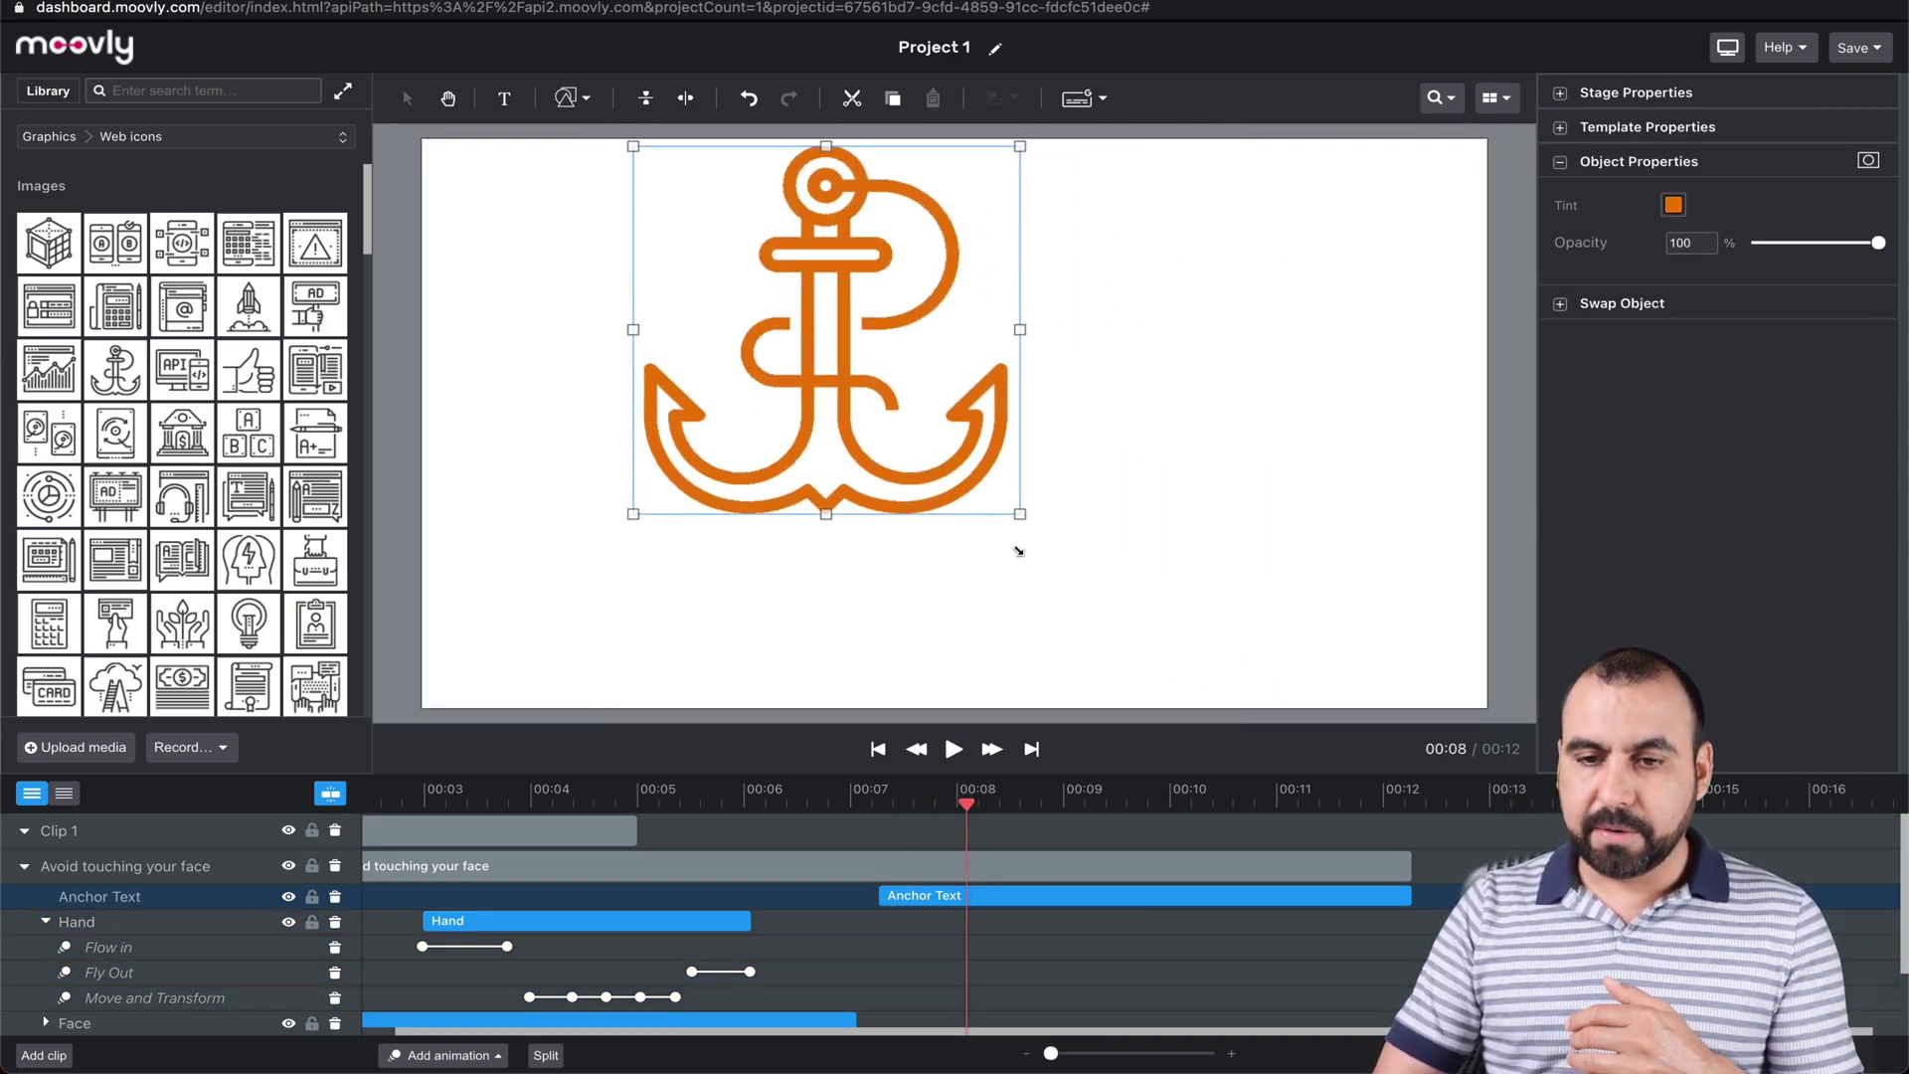
pyautogui.moveTo(882, 427); pyautogui.dragTo(983, 506)
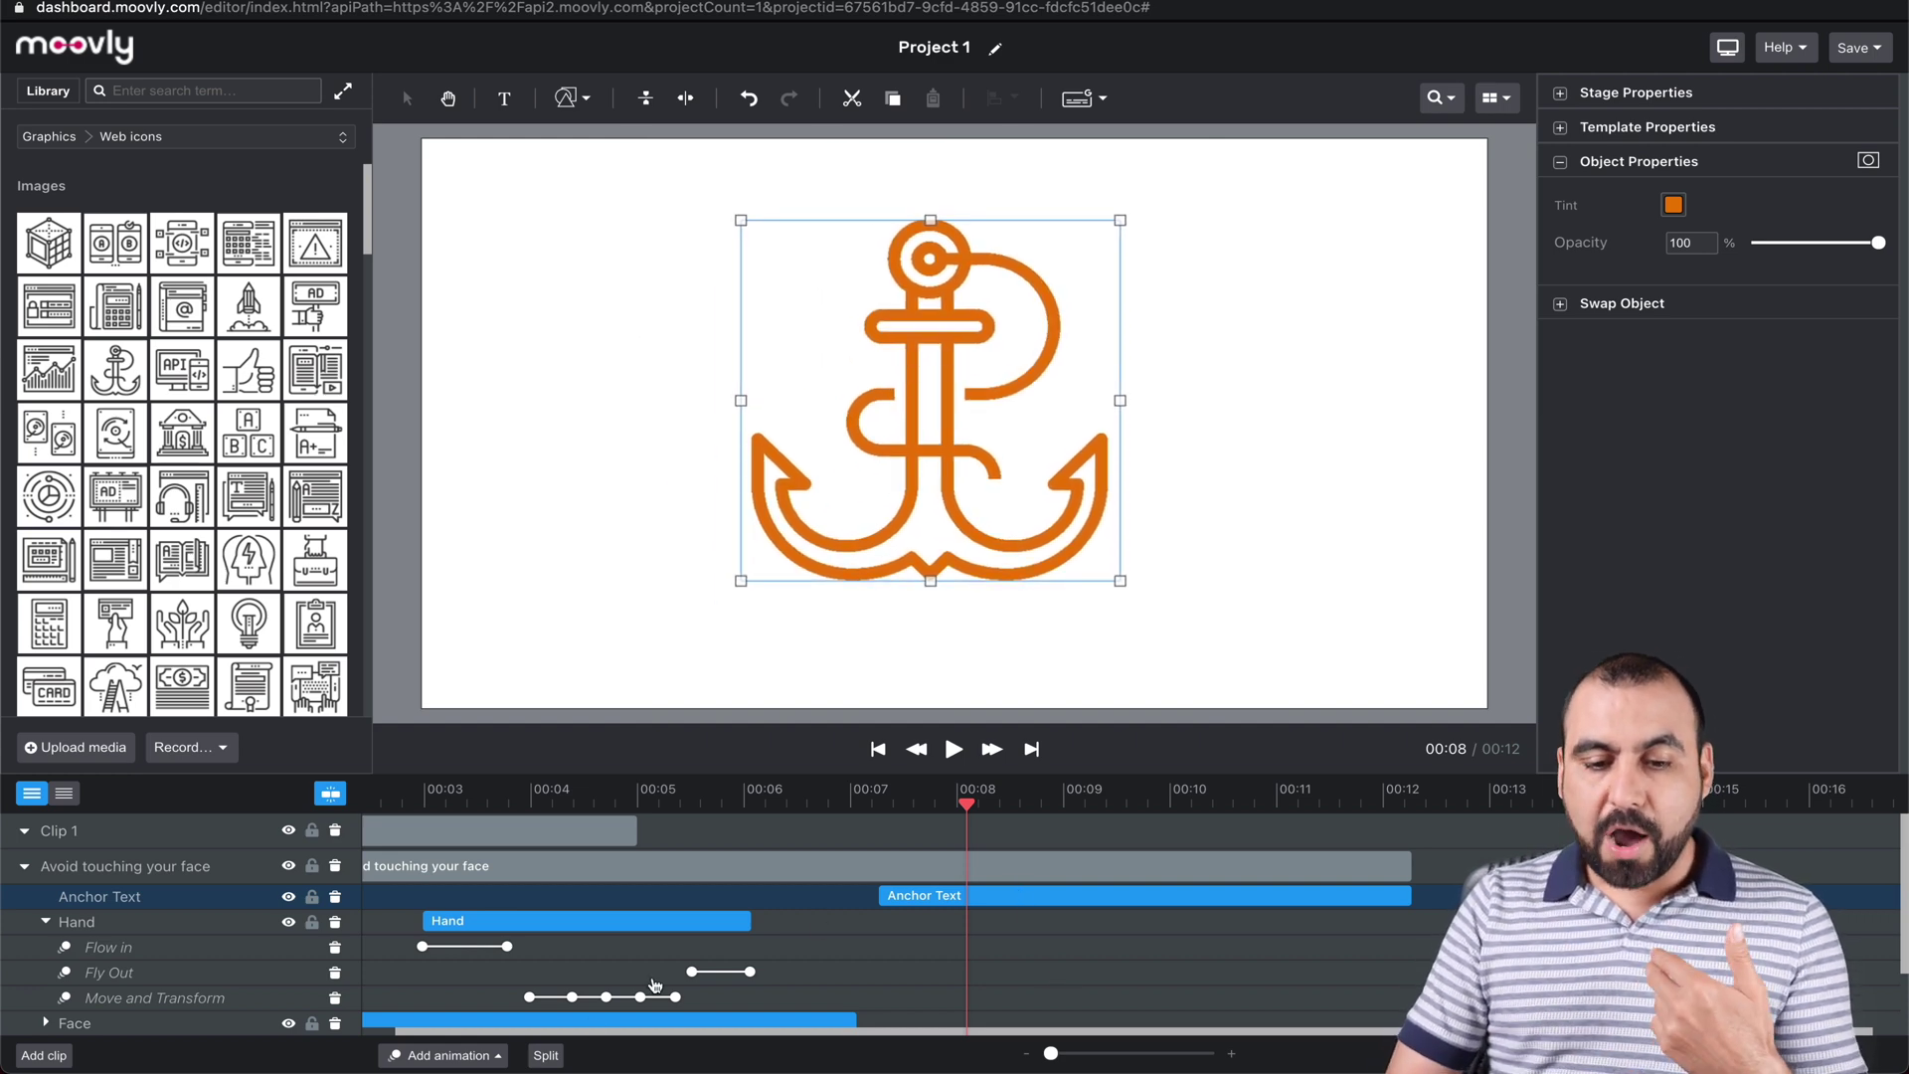
pyautogui.click(448, 1055)
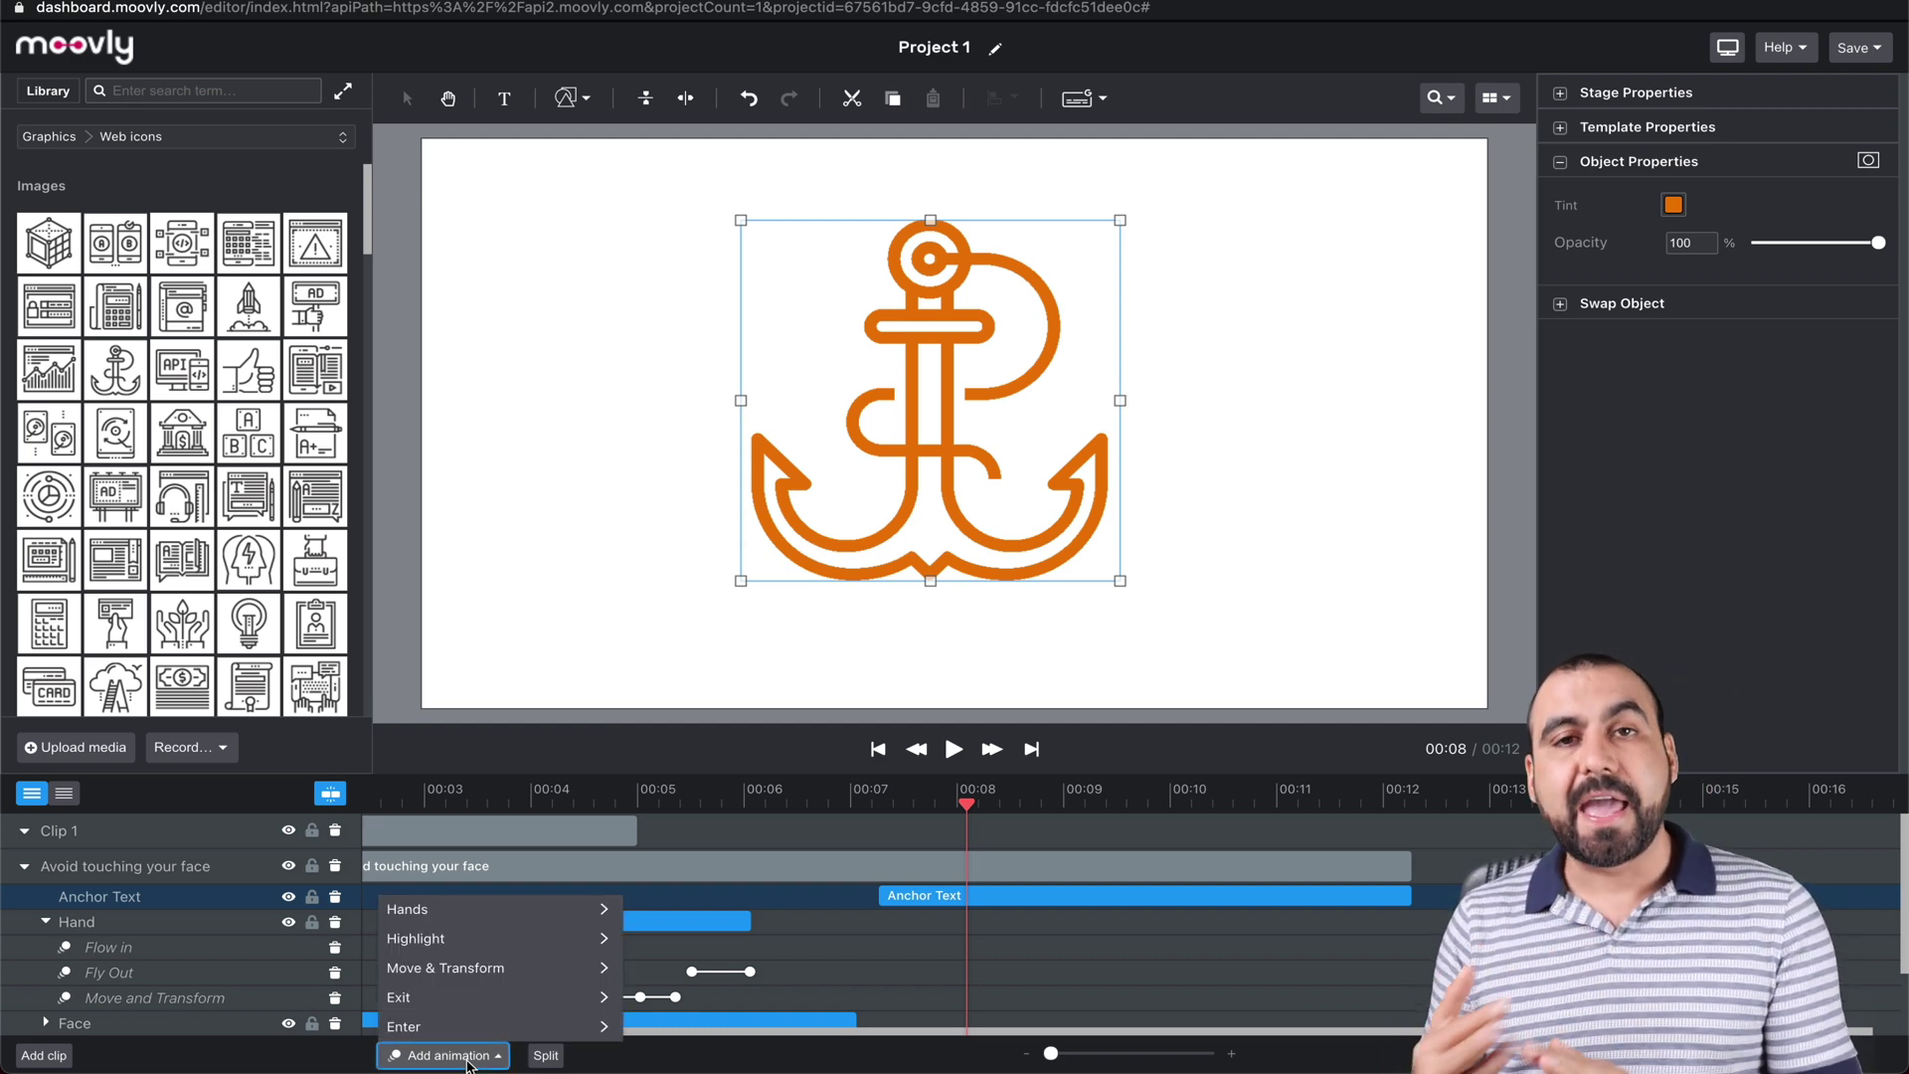
# Give the anchor a Spiral in entrance and preview it.
pyautogui.moveTo(448, 970)
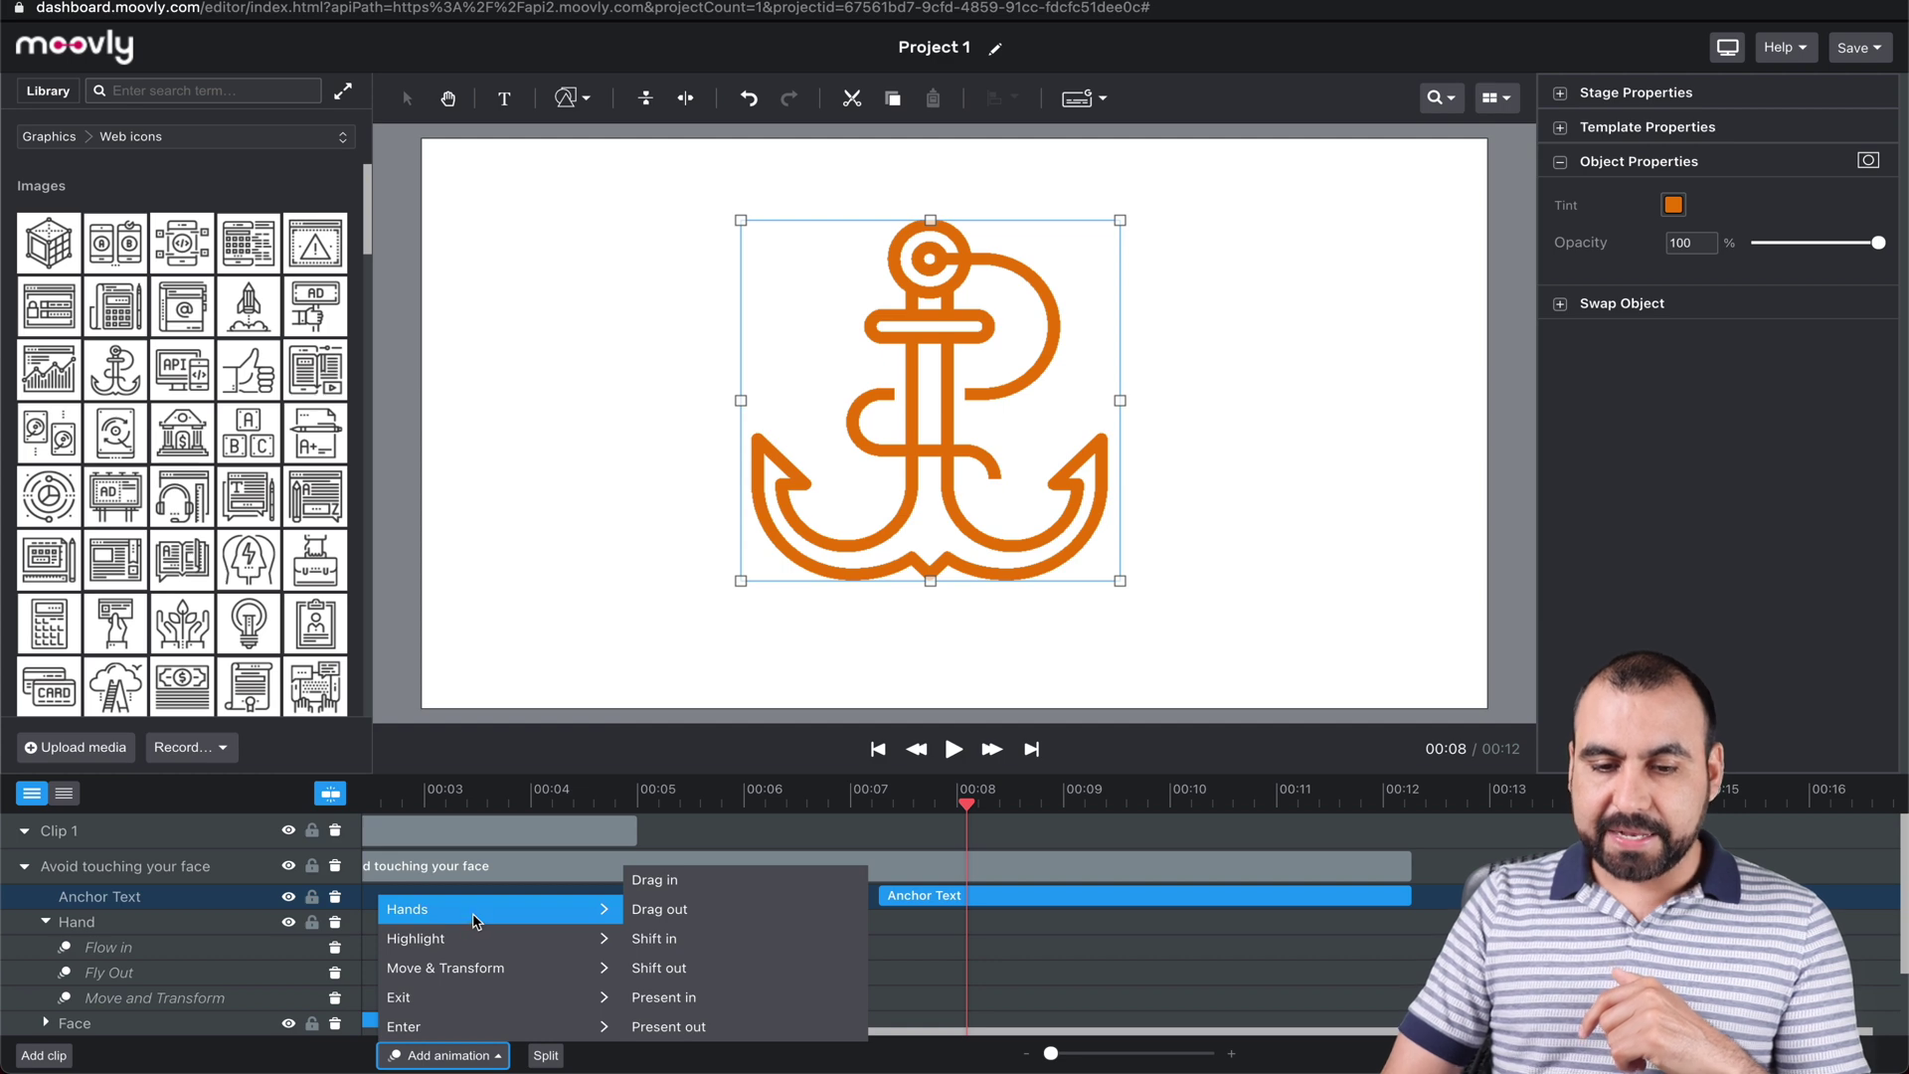
pyautogui.moveTo(521, 1029)
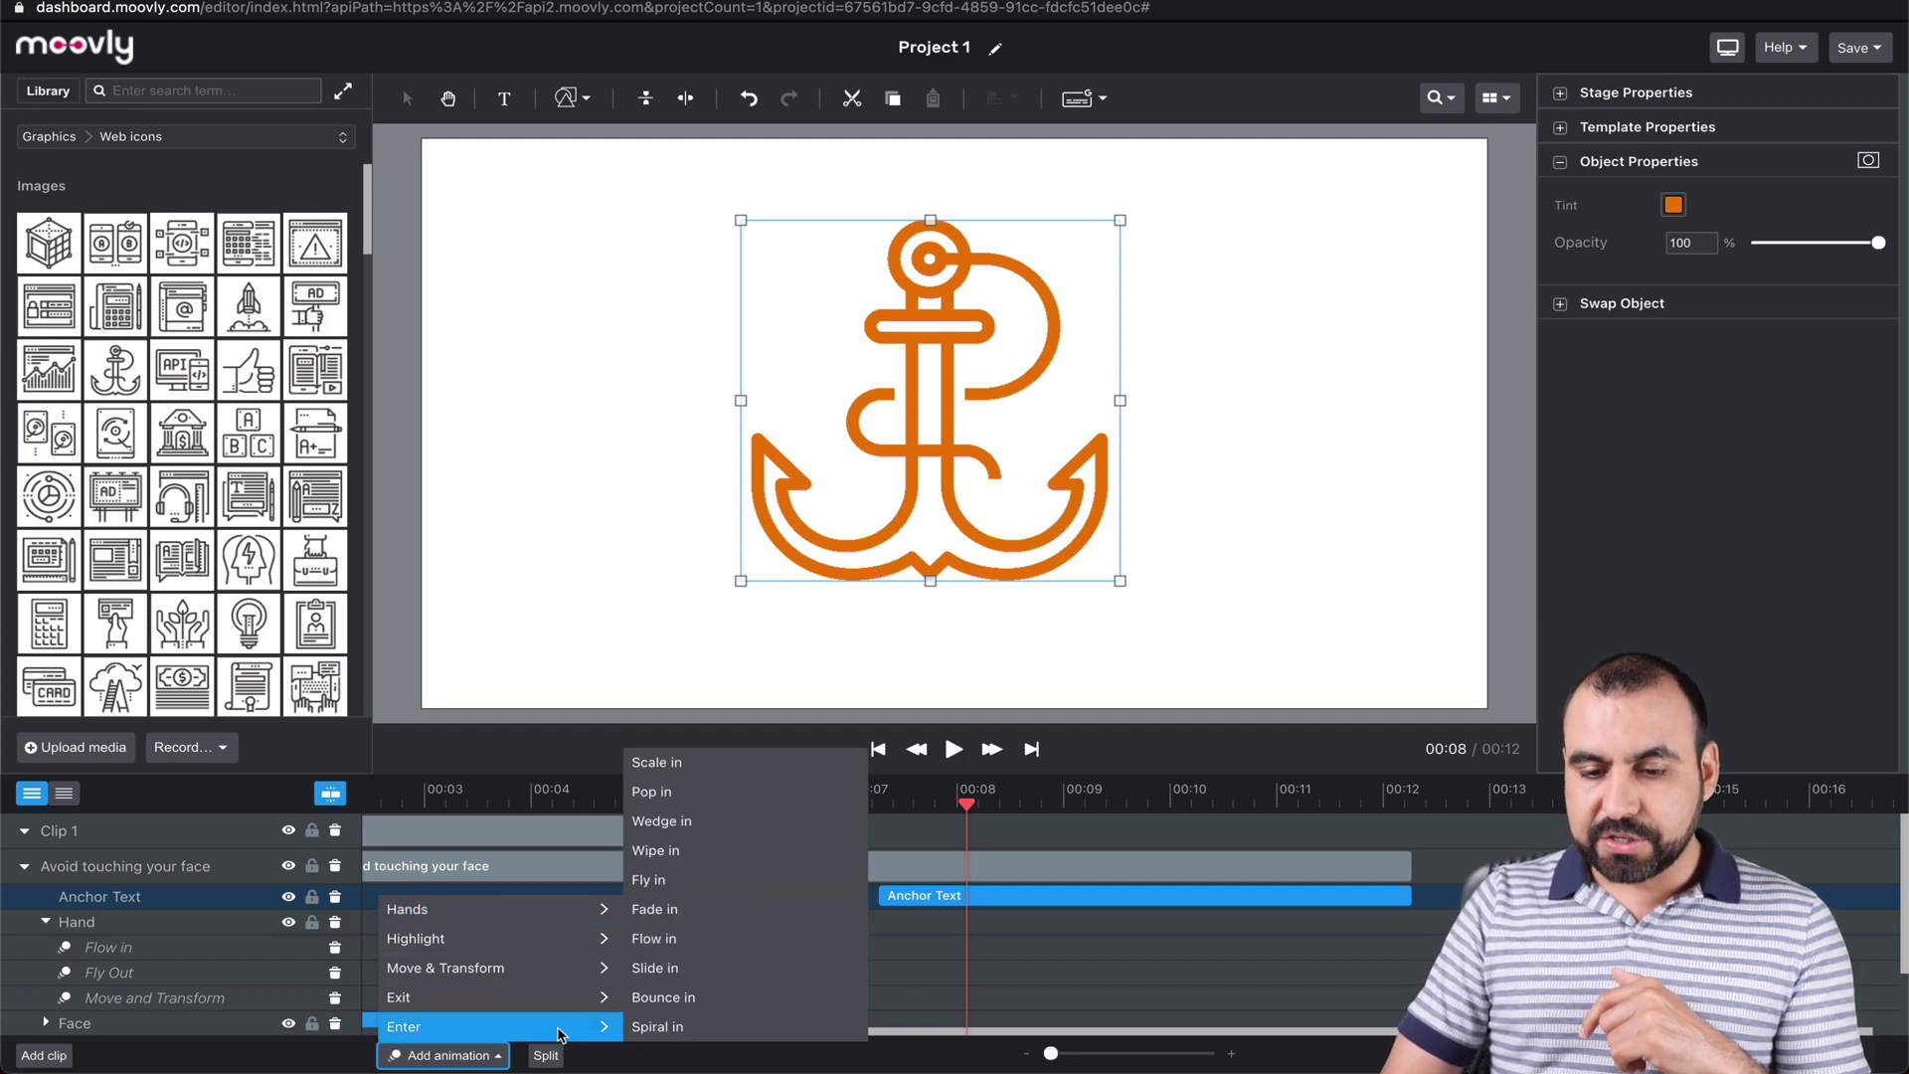
pyautogui.click(639, 1029)
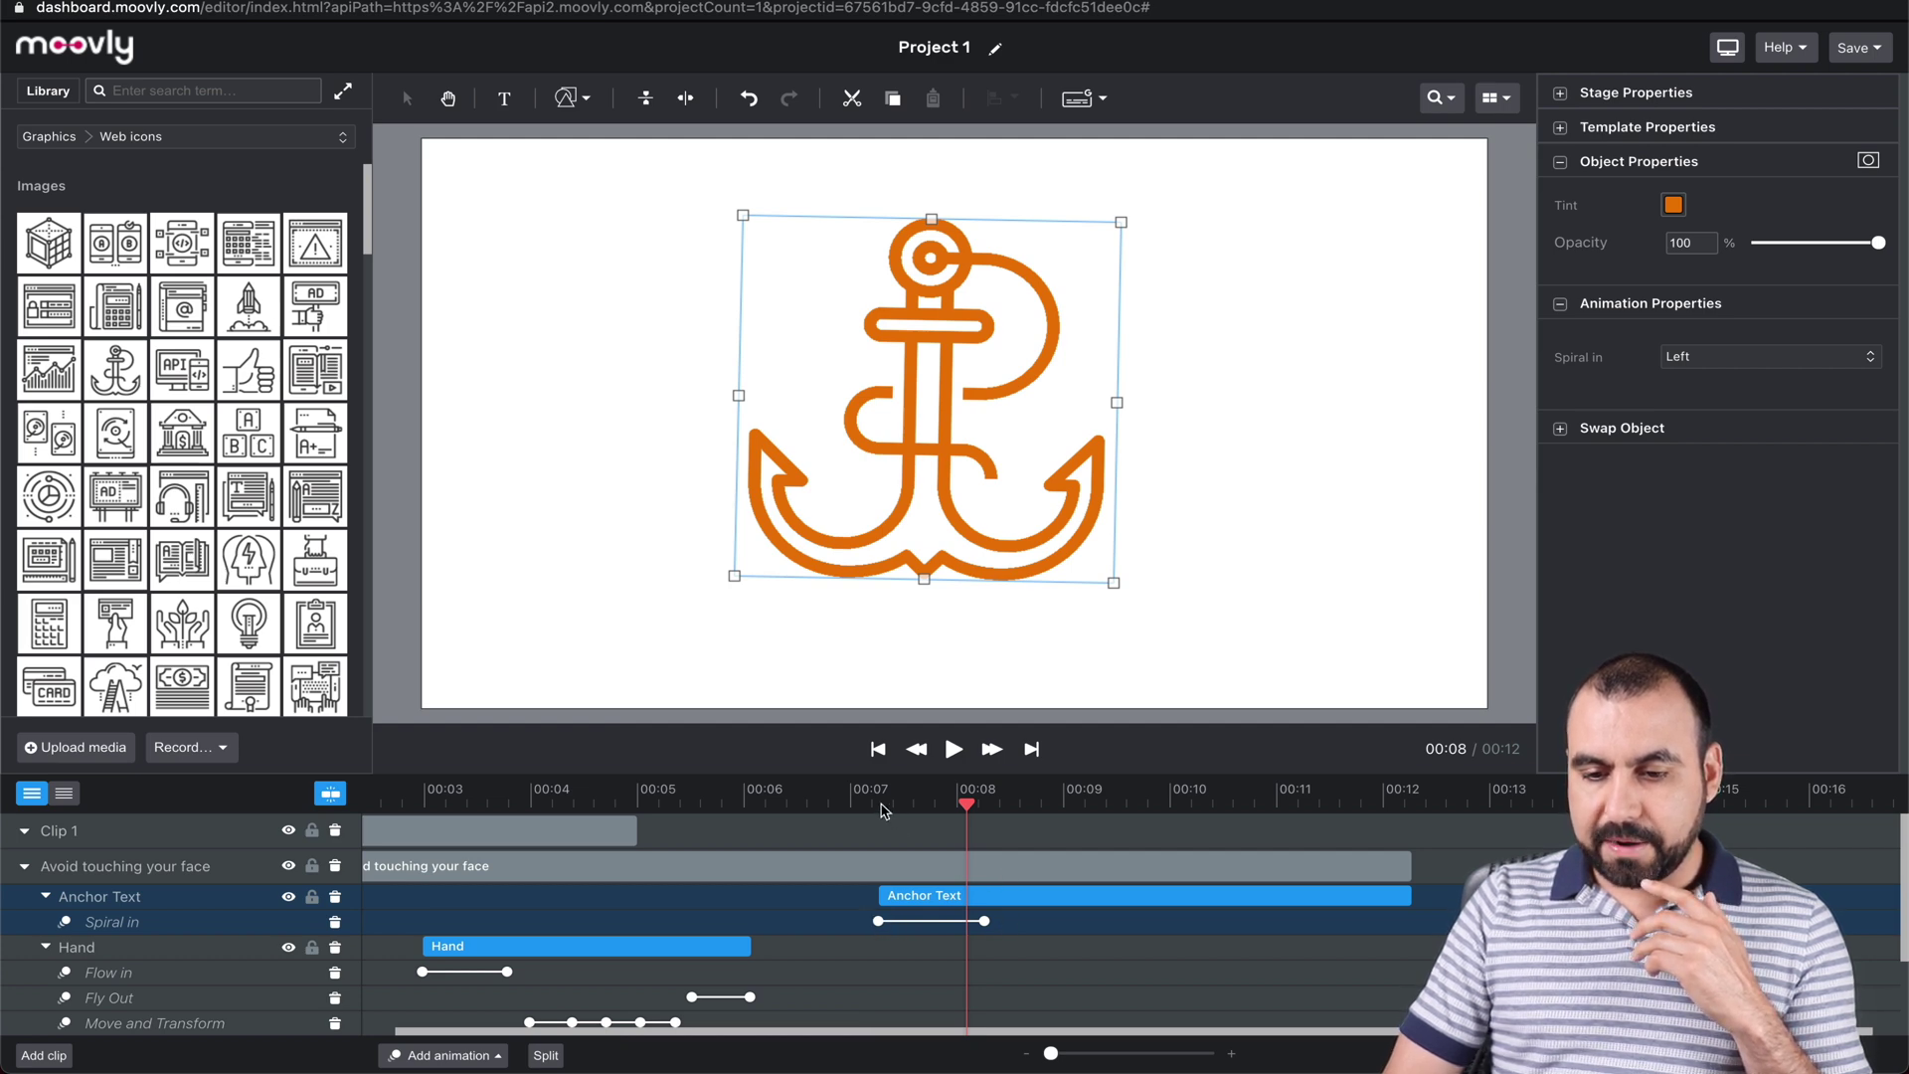
pyautogui.click(884, 810)
pyautogui.press('space')
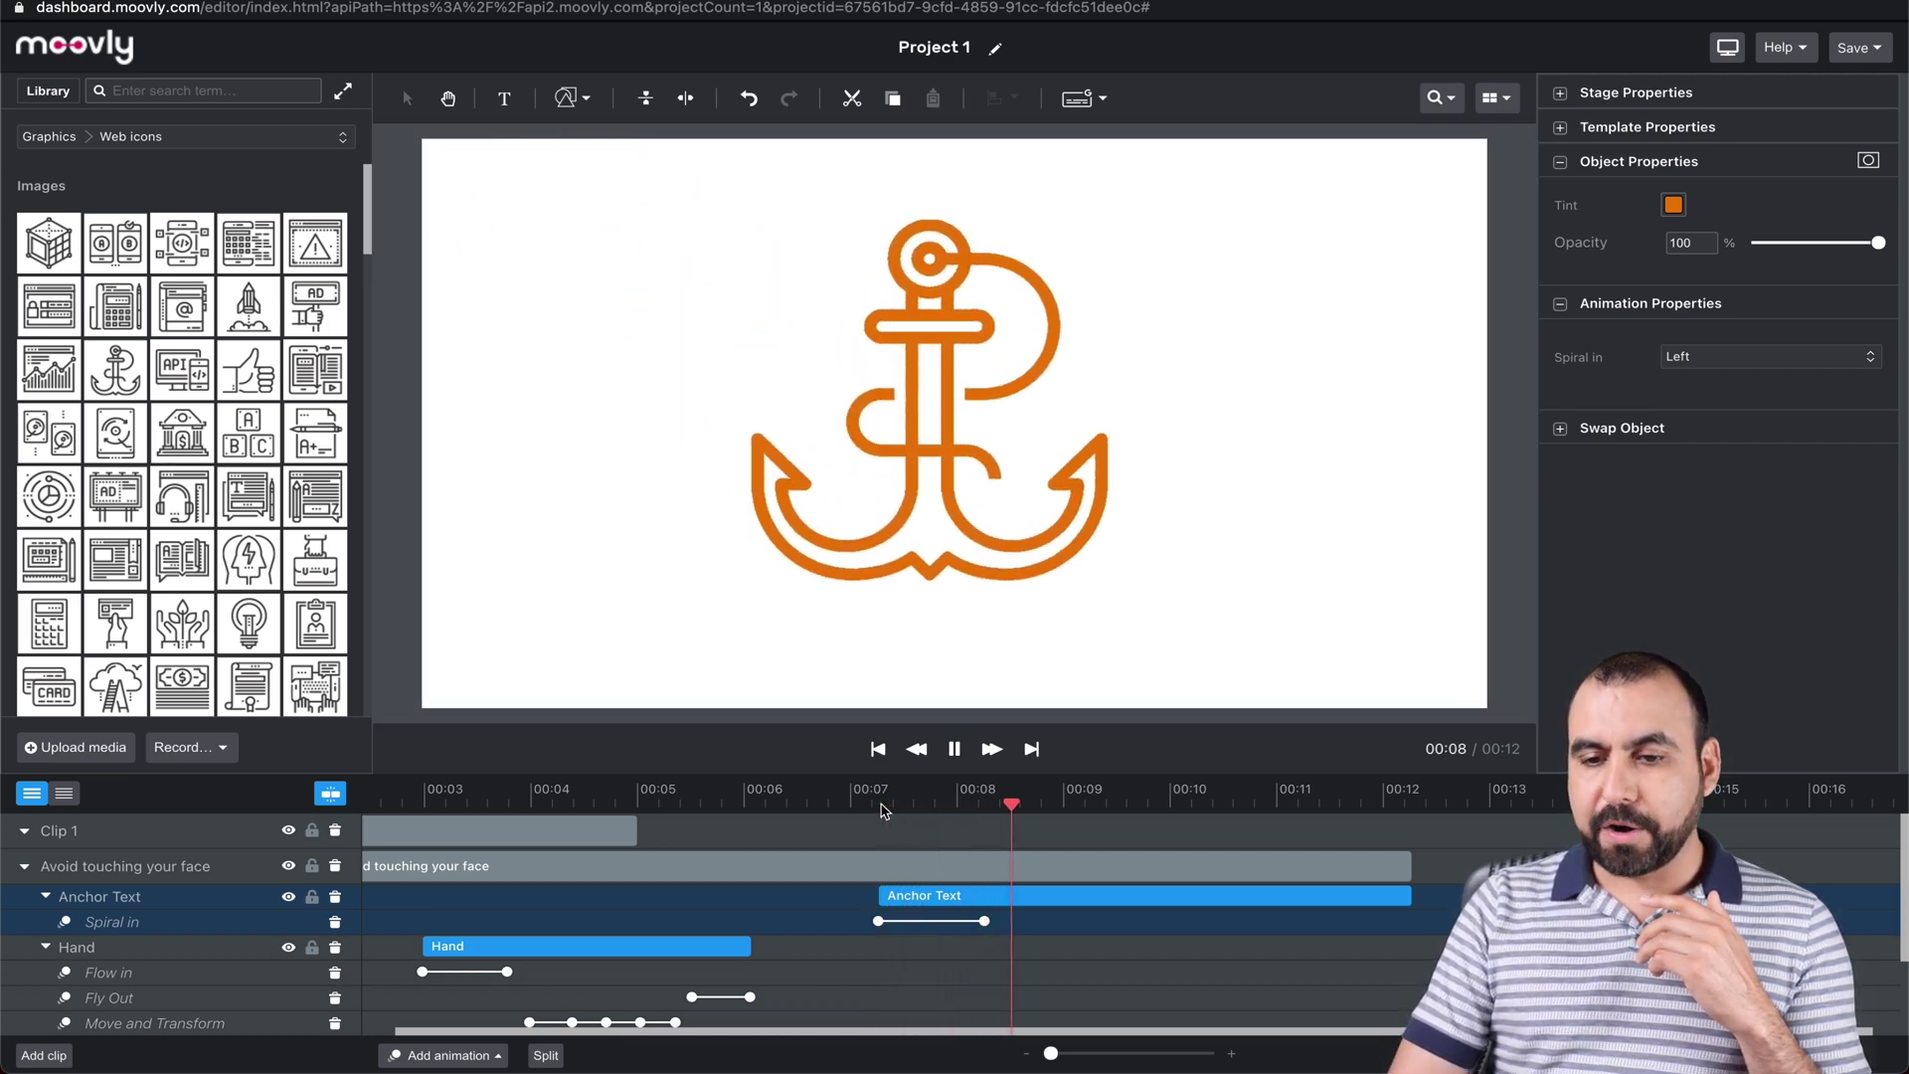
pyautogui.press('space')
# Lengthen the Spiral in animation and replay it from about 00:07.
pyautogui.moveTo(985, 923); pyautogui.dragTo(1412, 929)
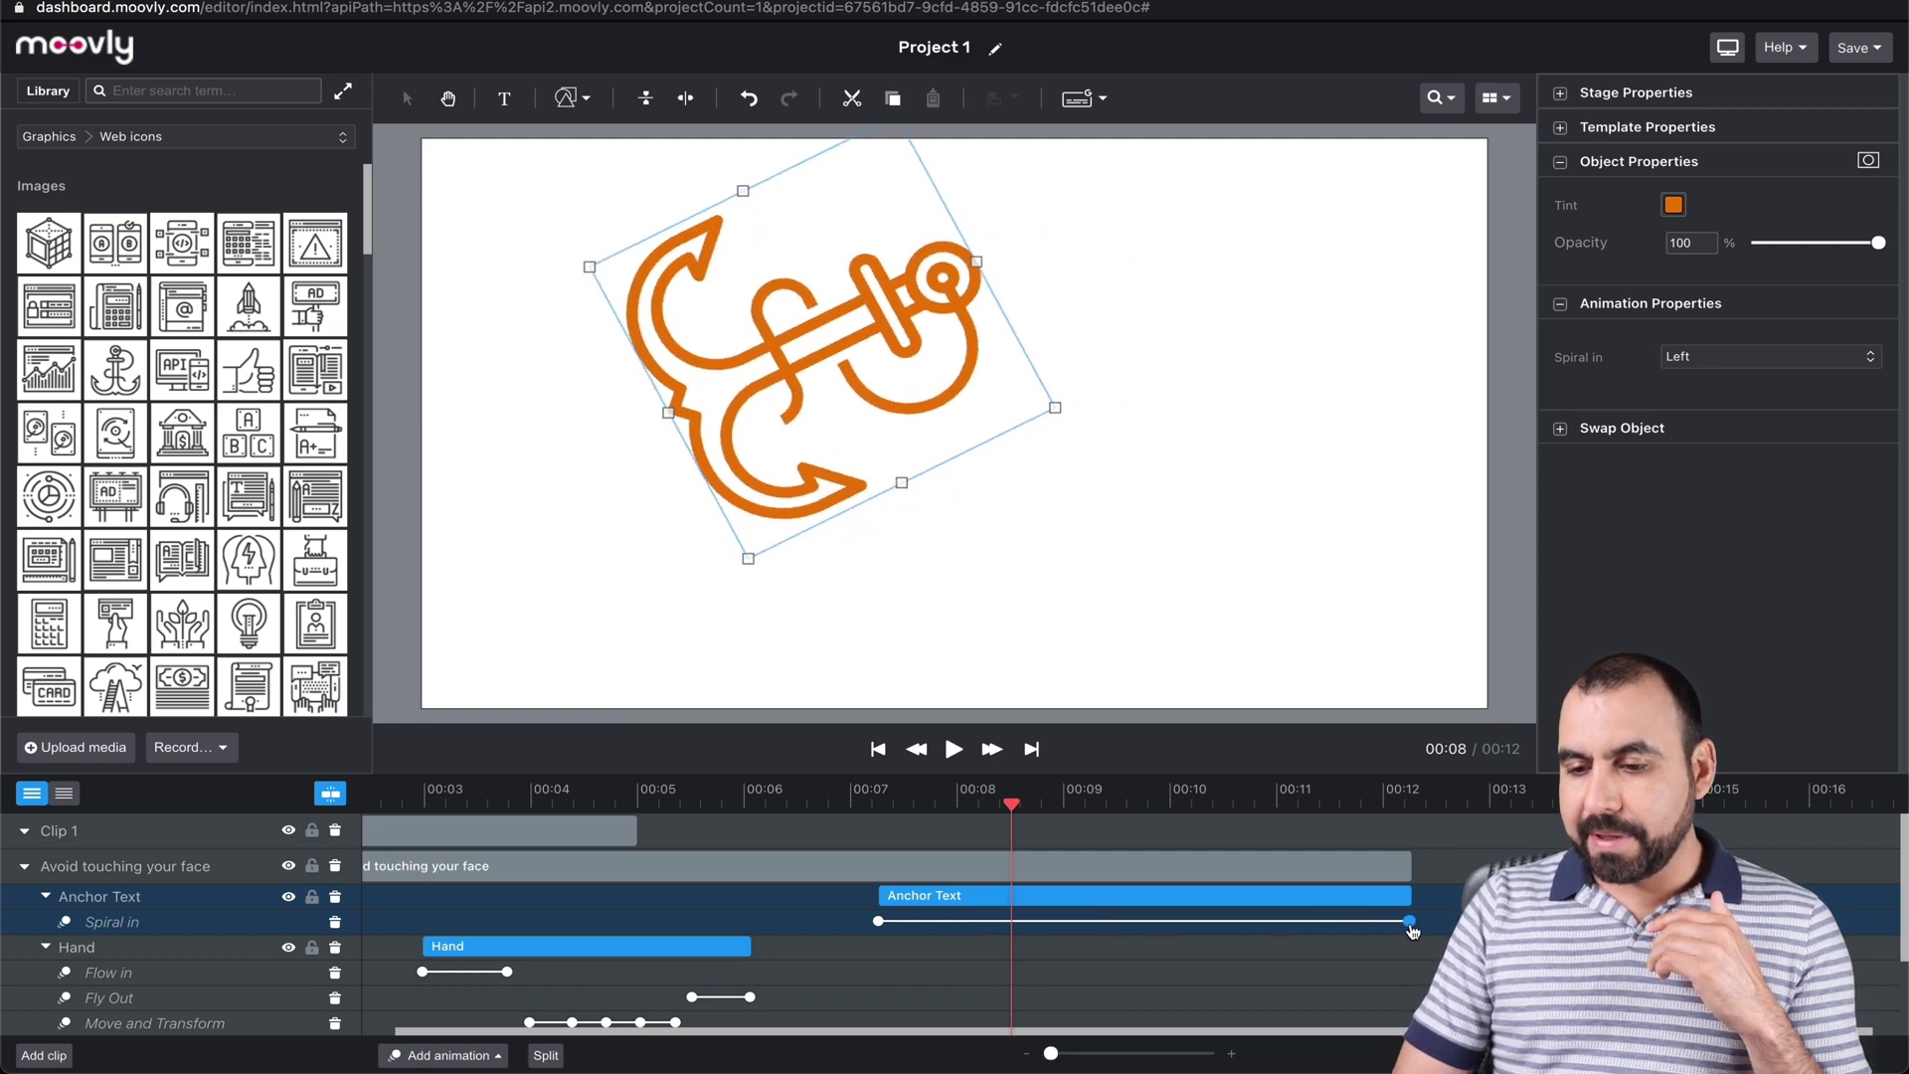
pyautogui.click(881, 804)
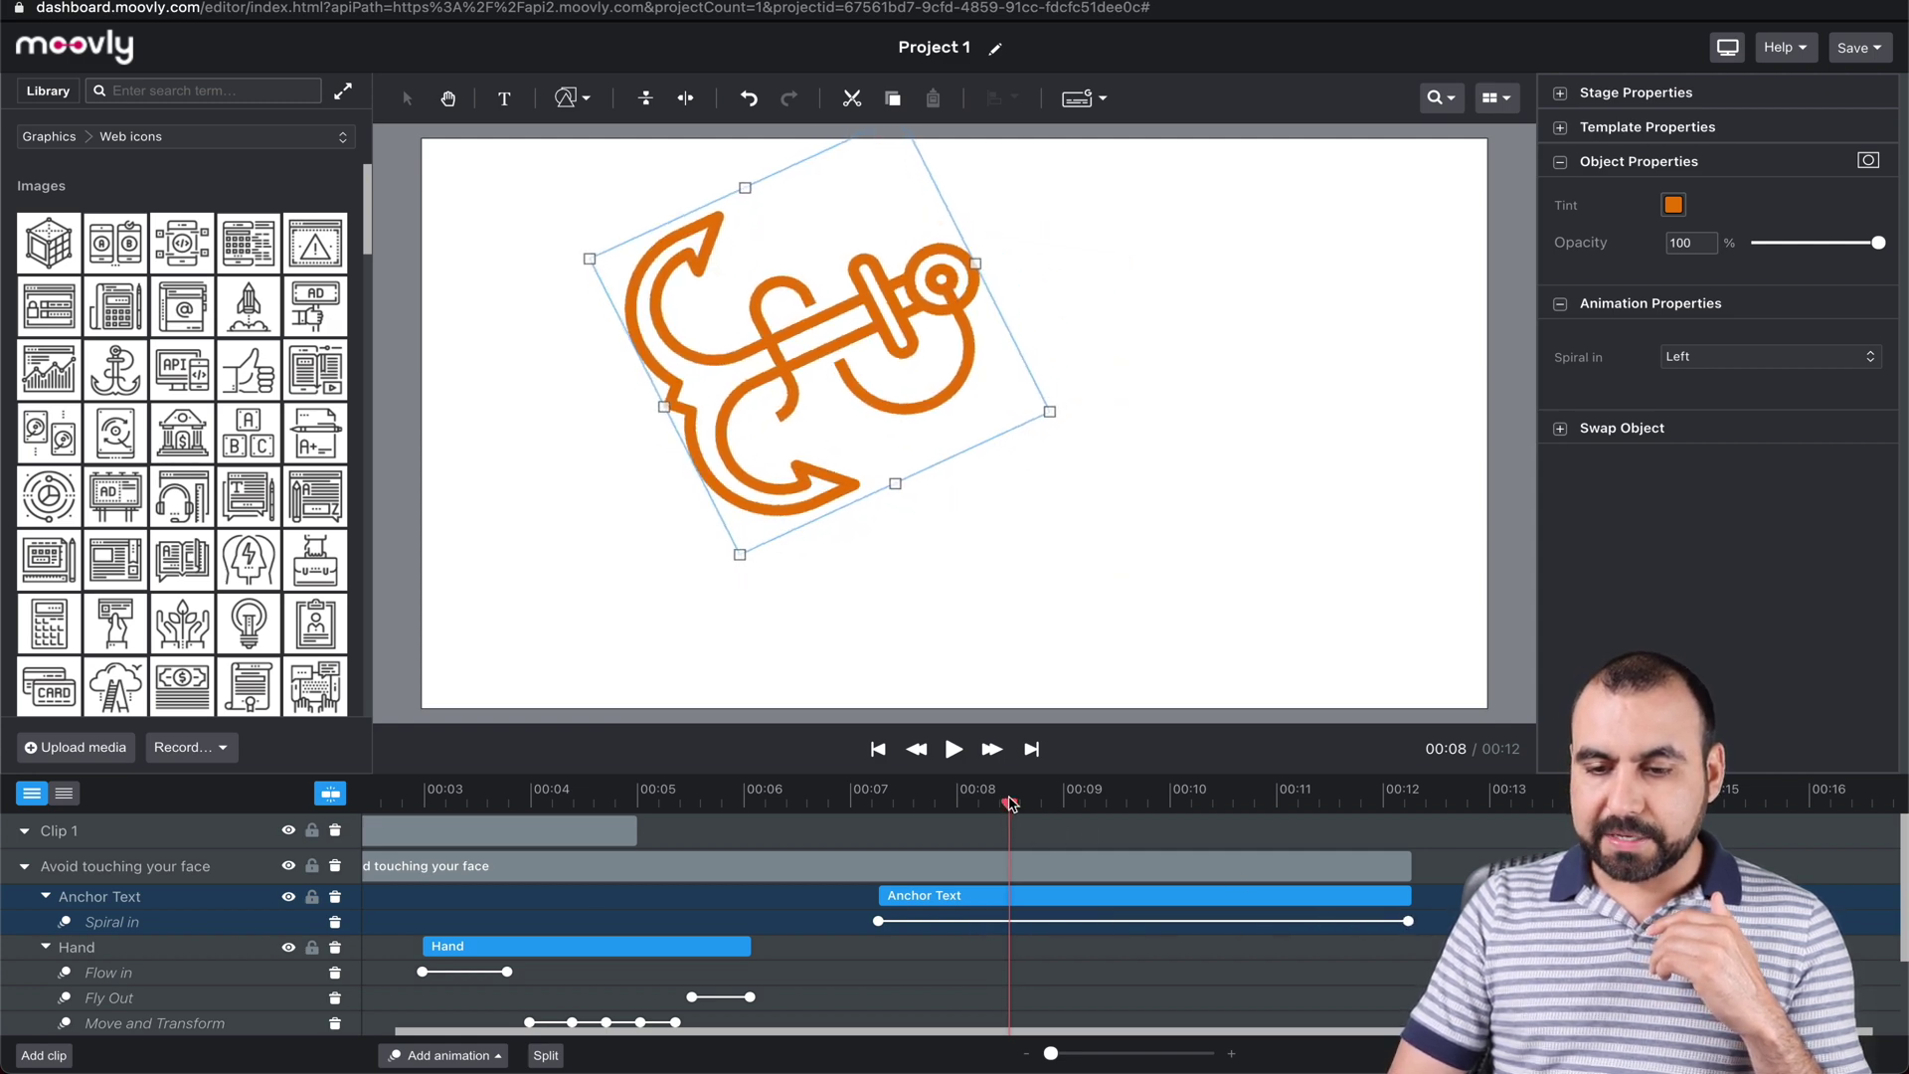
pyautogui.click(875, 803)
pyautogui.press('space')
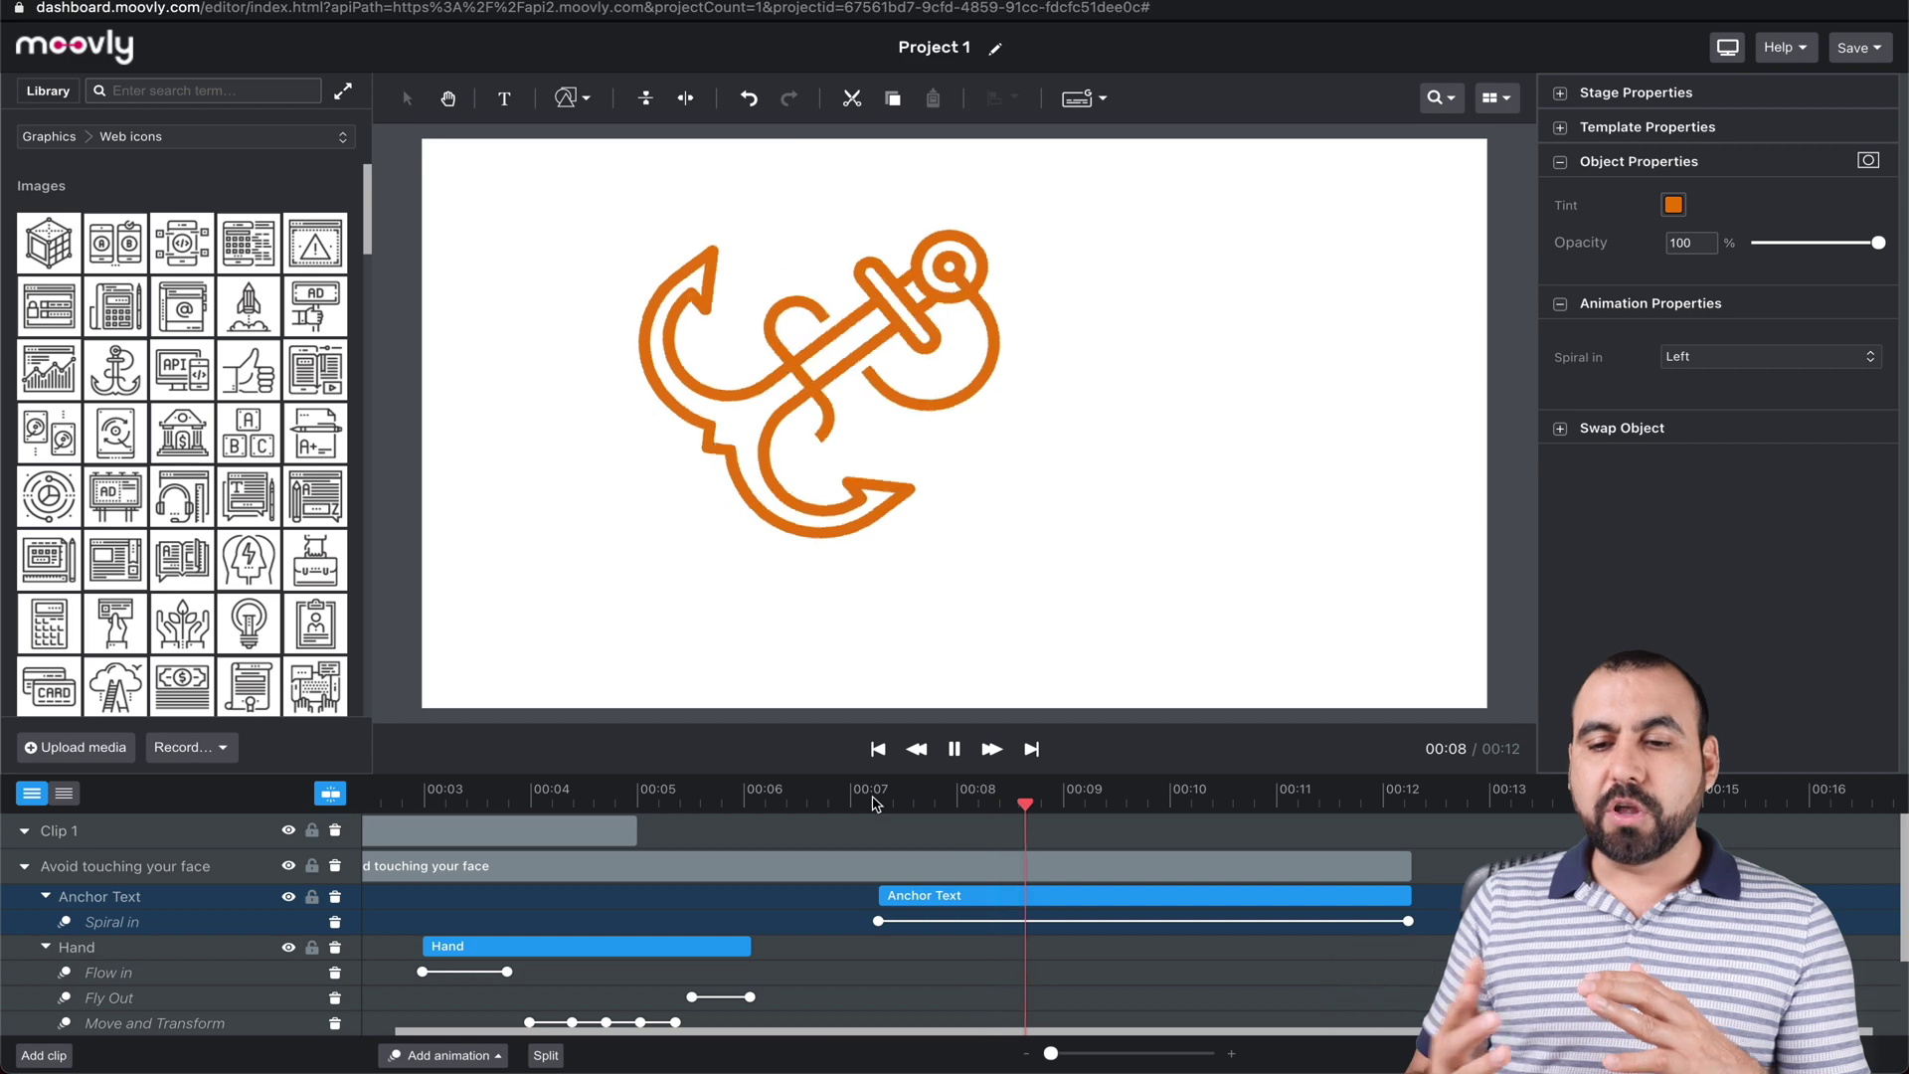
pyautogui.press('space')
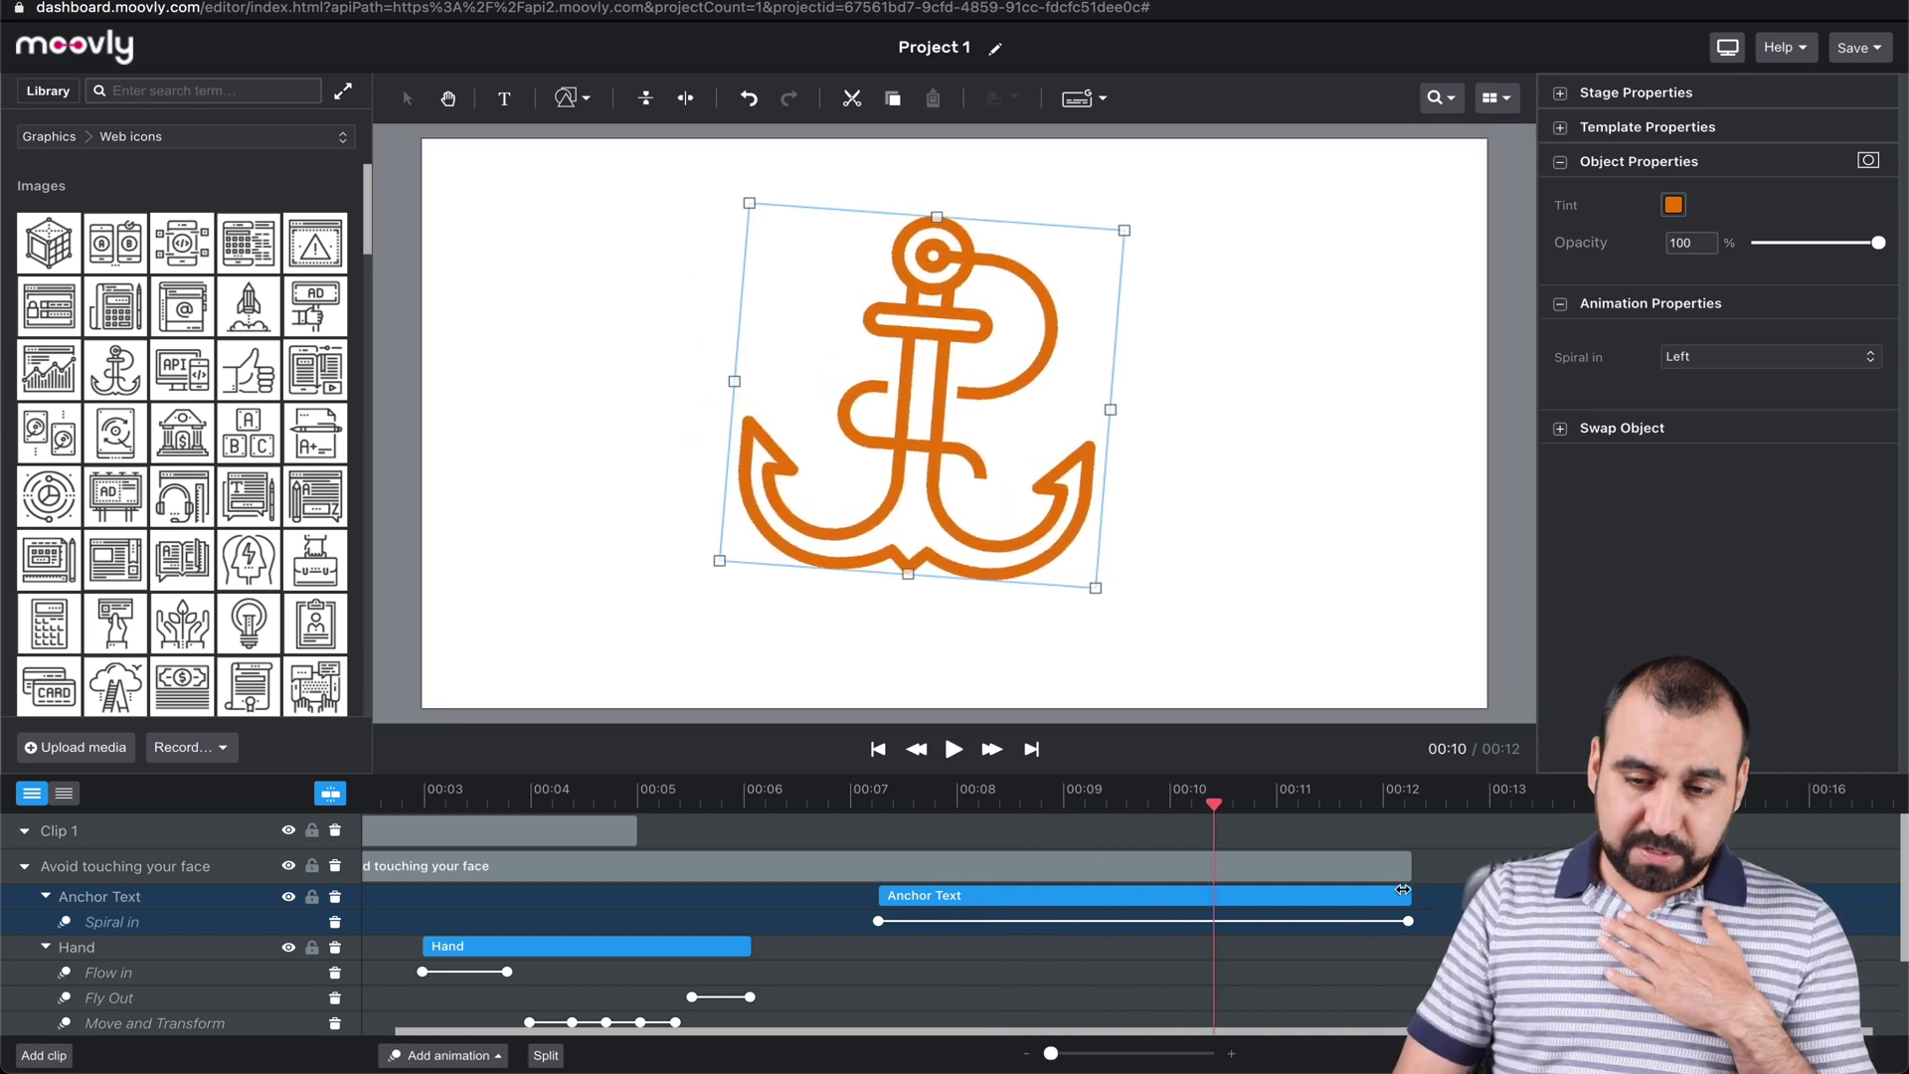
# Trim the Anchor Text layer to end at 00:10 and replay the spiral from 00:07.
pyautogui.moveTo(1402, 889); pyautogui.dragTo(1313, 917)
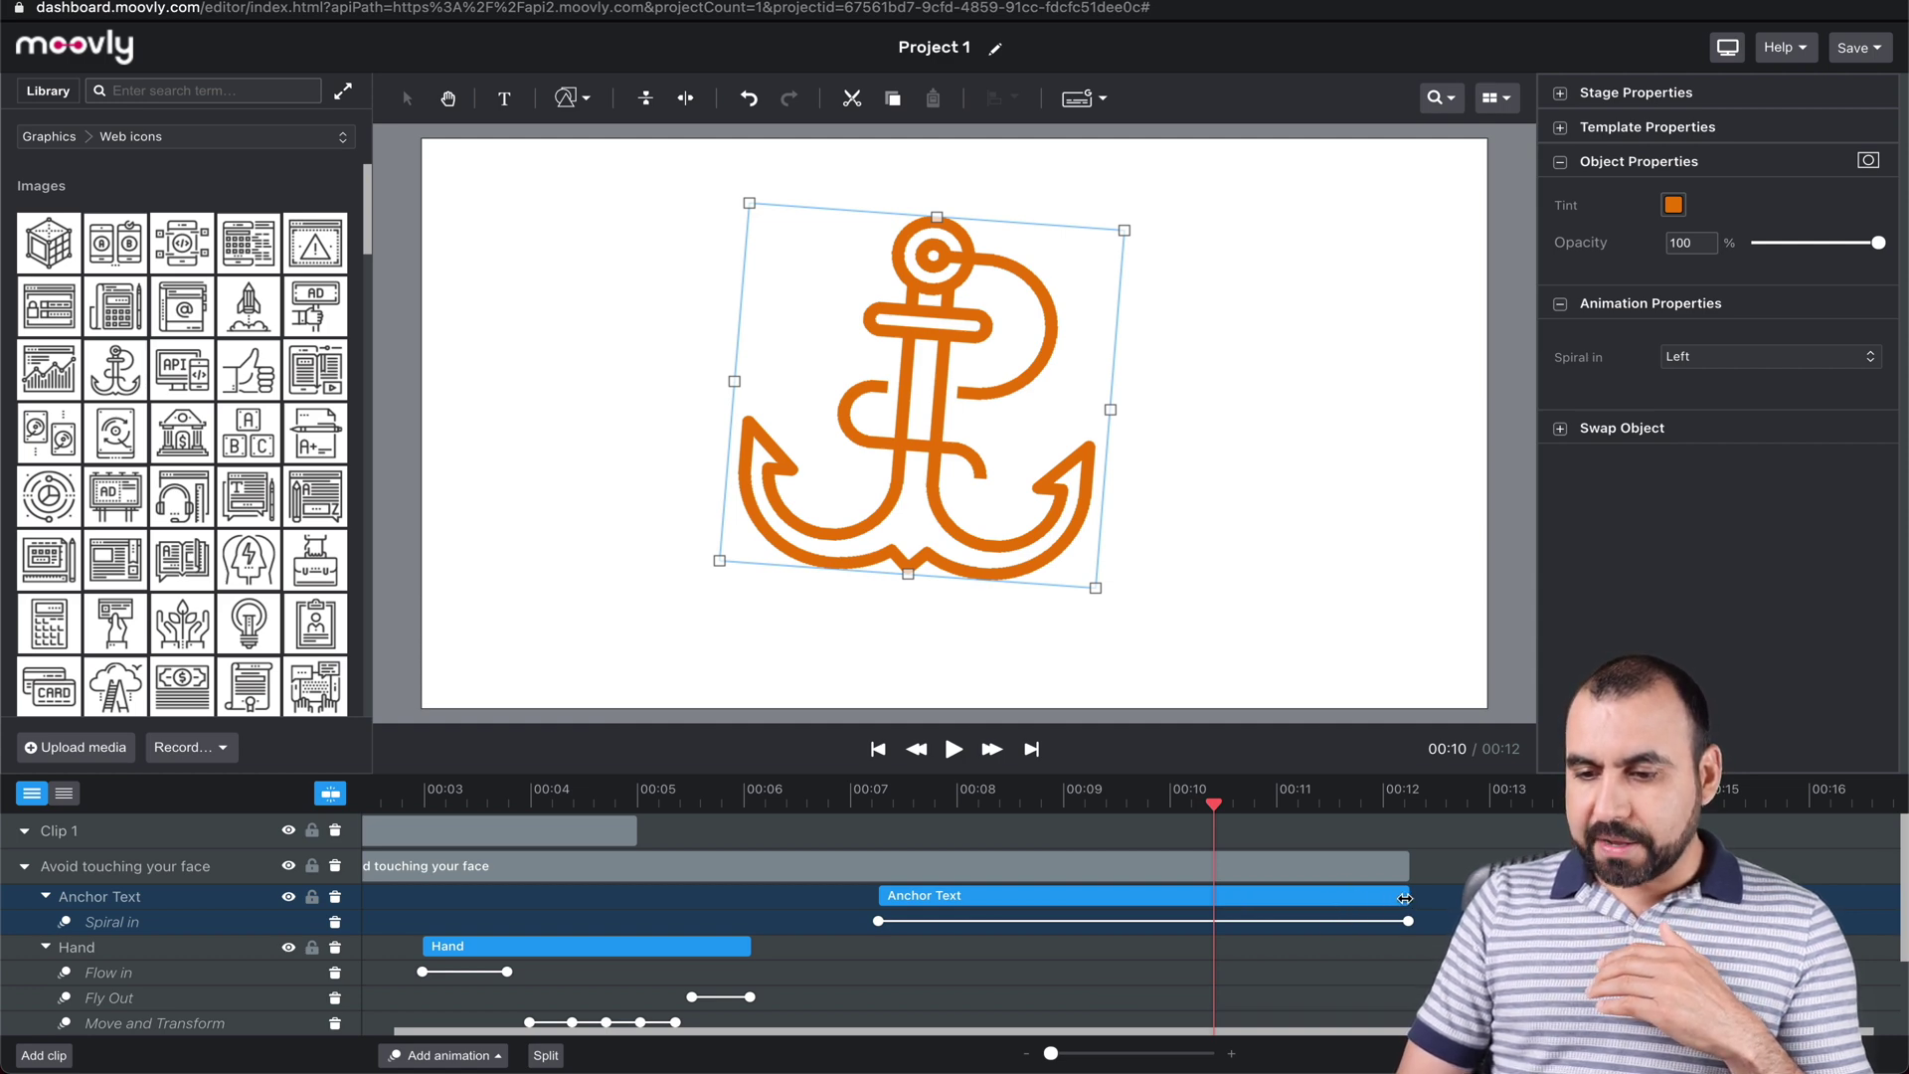
pyautogui.moveTo(1462, 895); pyautogui.dragTo(1164, 922)
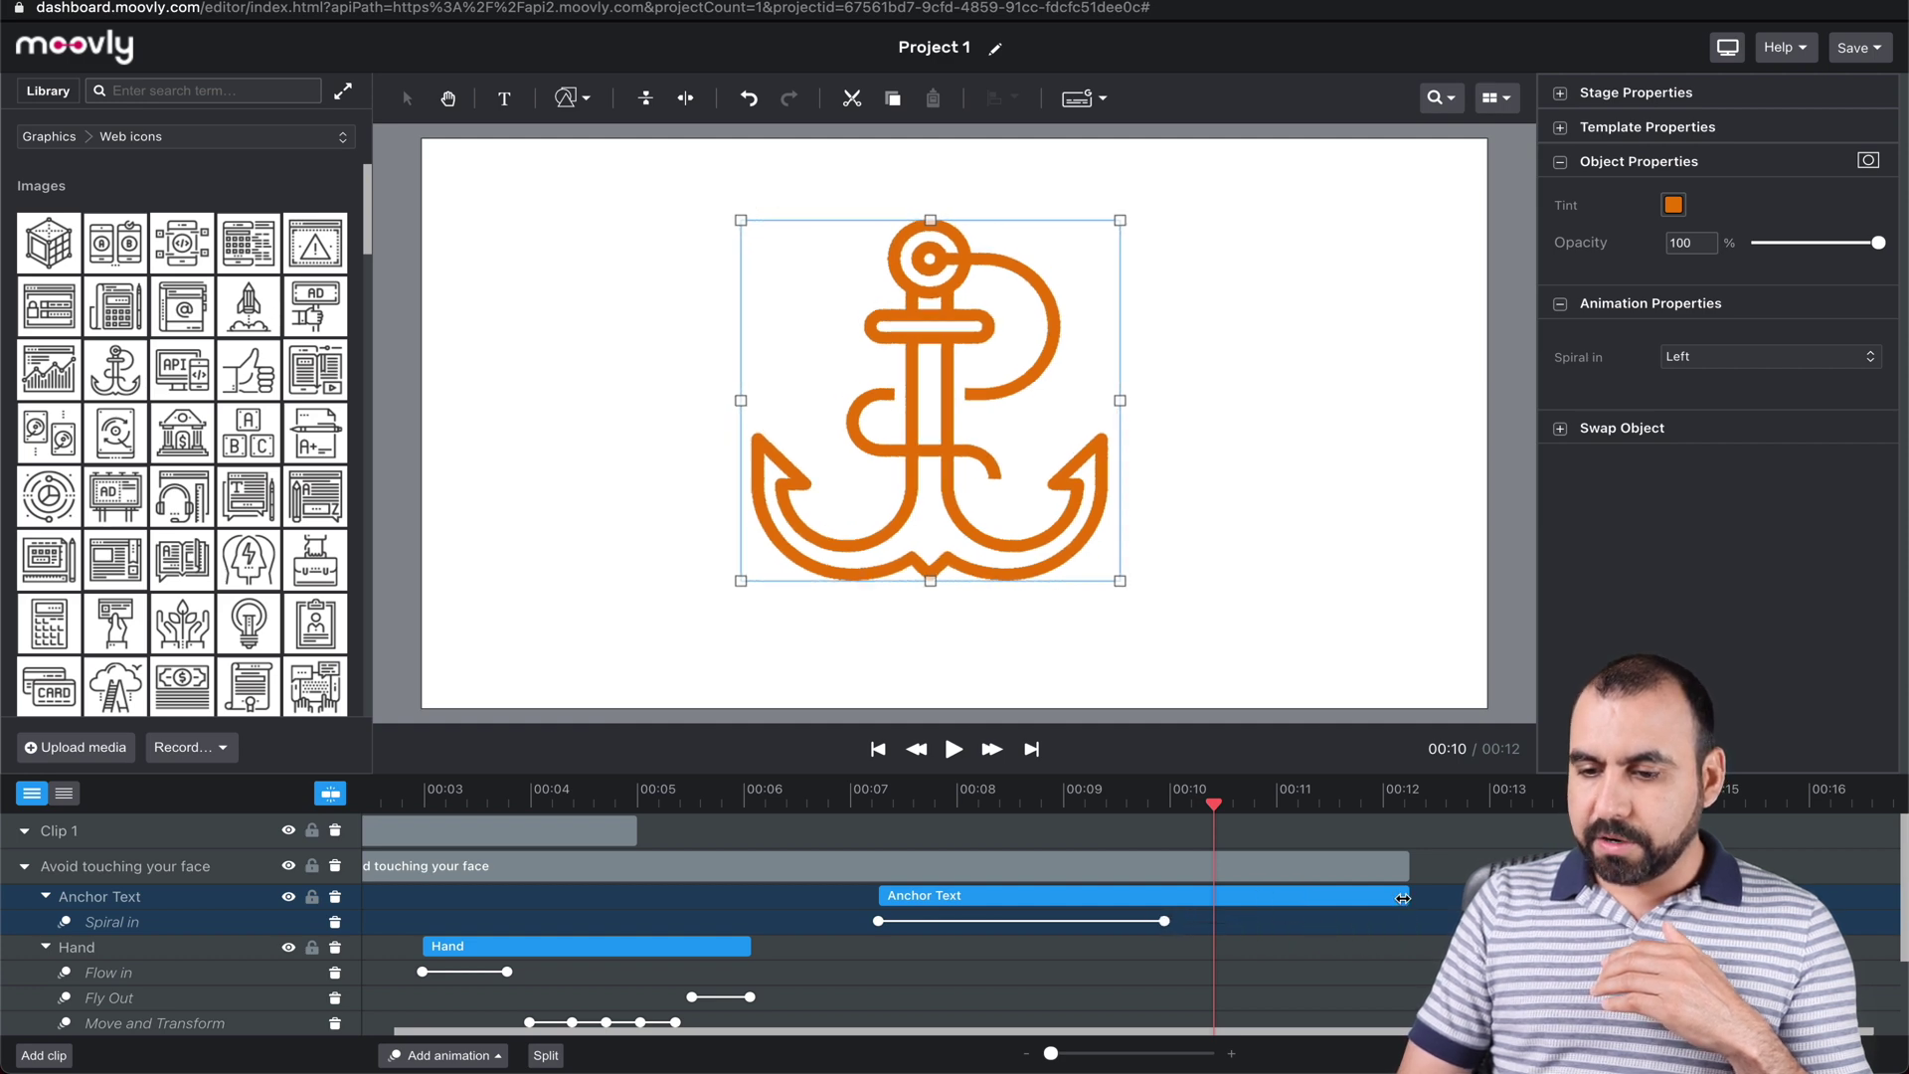
pyautogui.moveTo(1407, 896); pyautogui.dragTo(1175, 896)
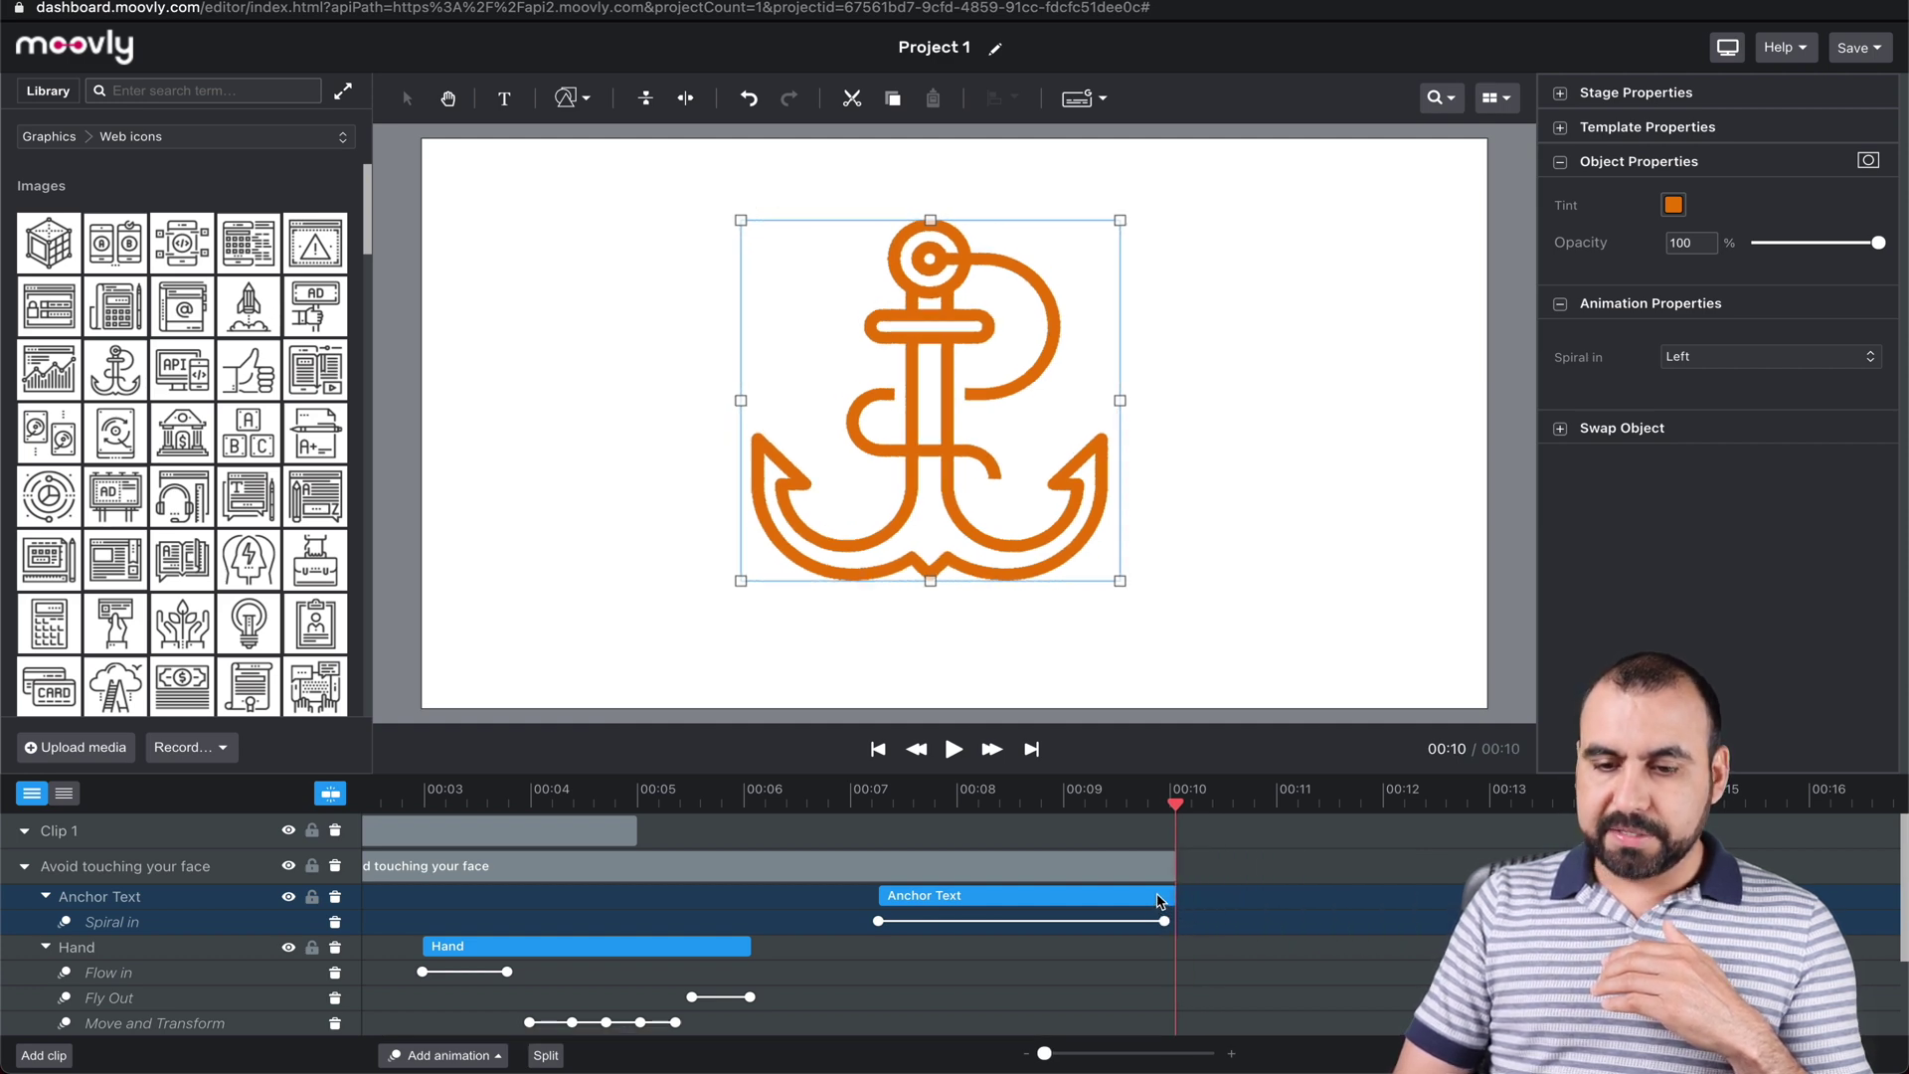
pyautogui.click(874, 795)
pyautogui.press('space')
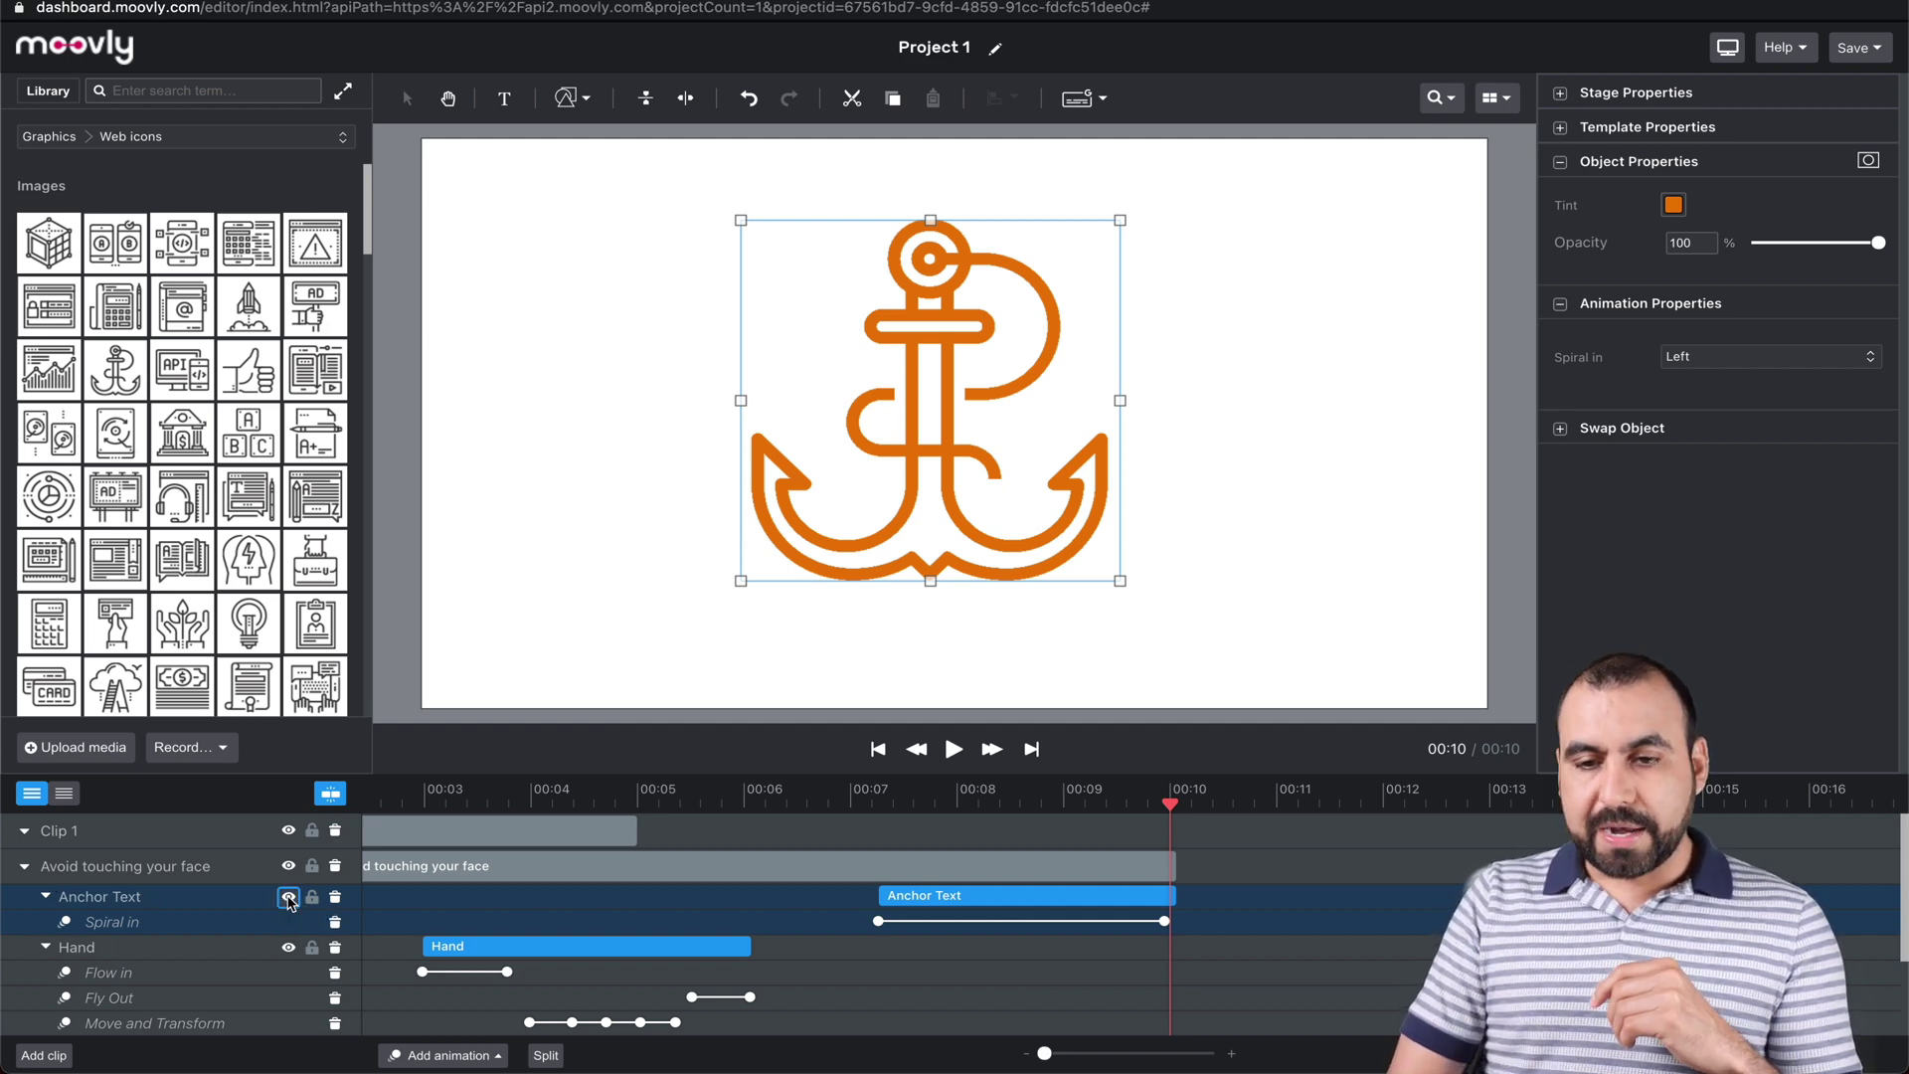
# Test the Anchor Text hide and lock toggles, then delete the layer and its Spiral in animation.
pyautogui.click(288, 897)
pyautogui.click(289, 897)
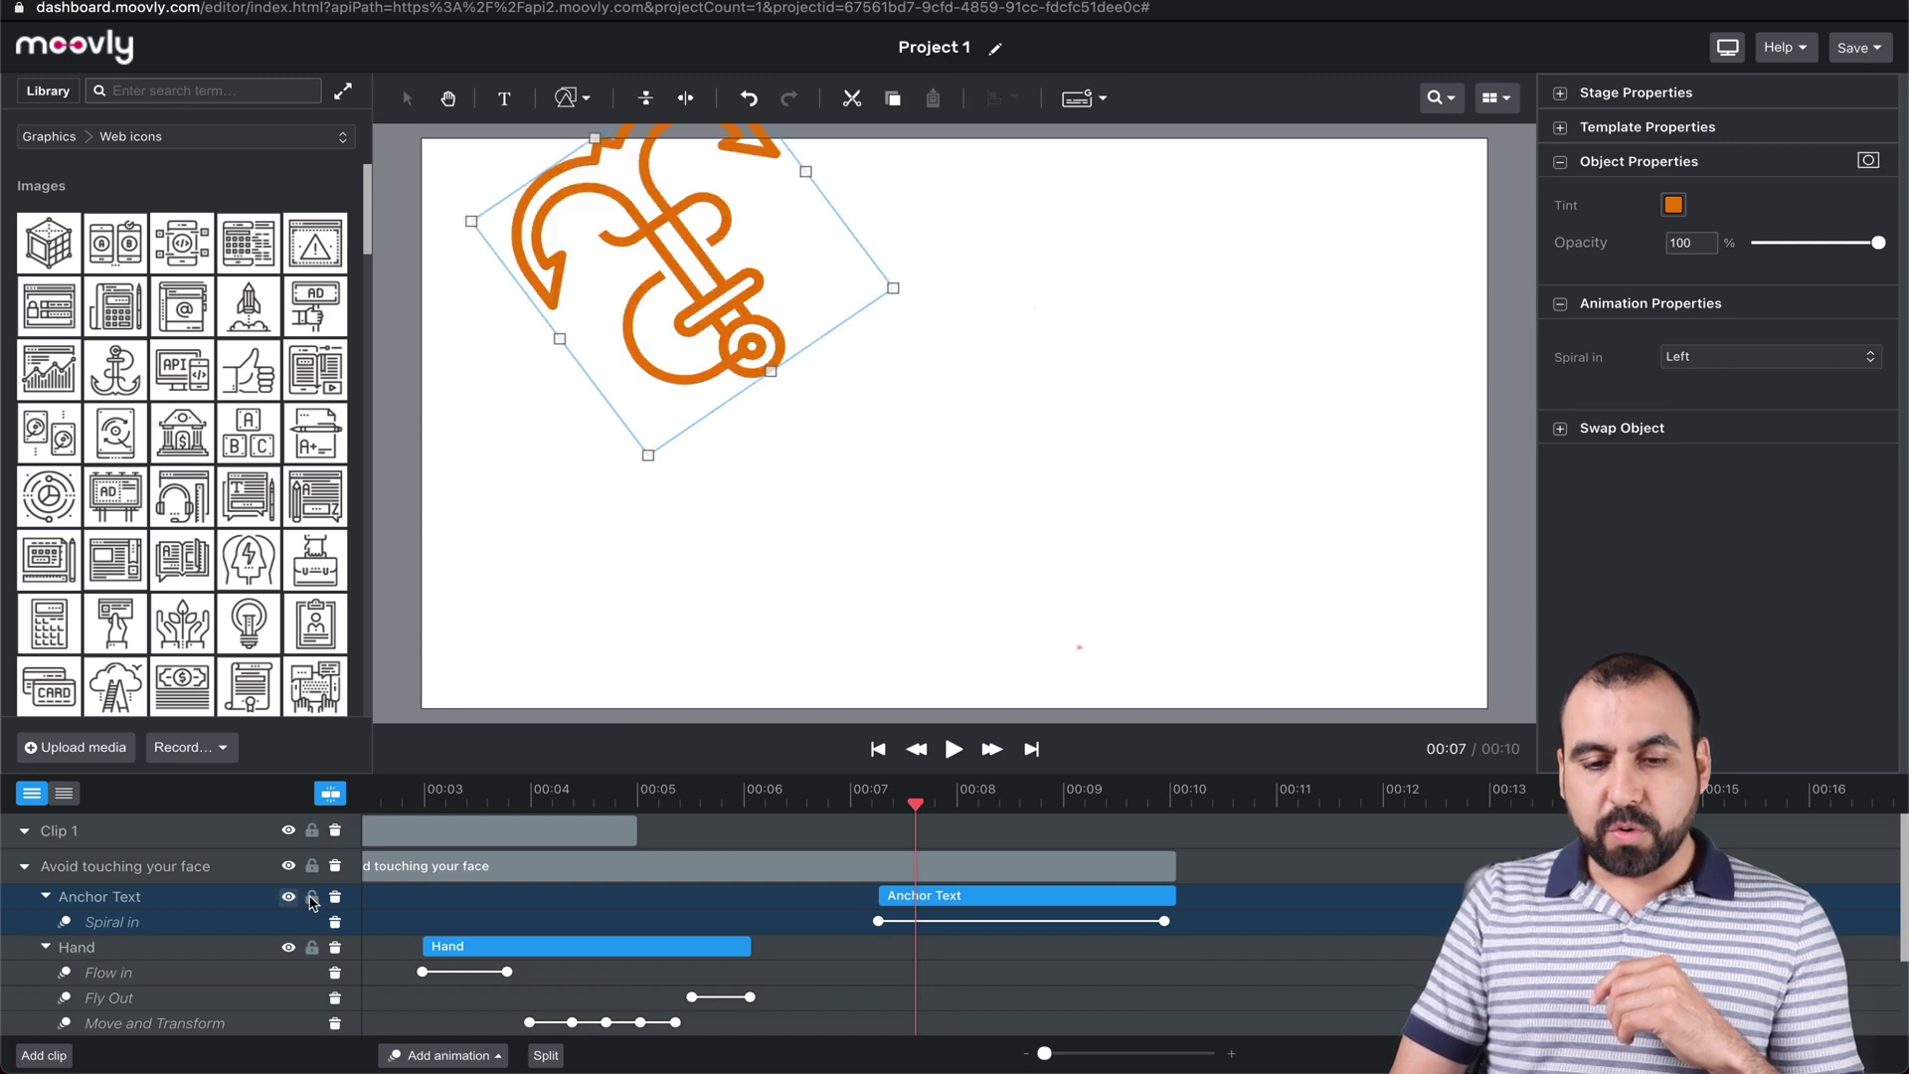
pyautogui.click(311, 898)
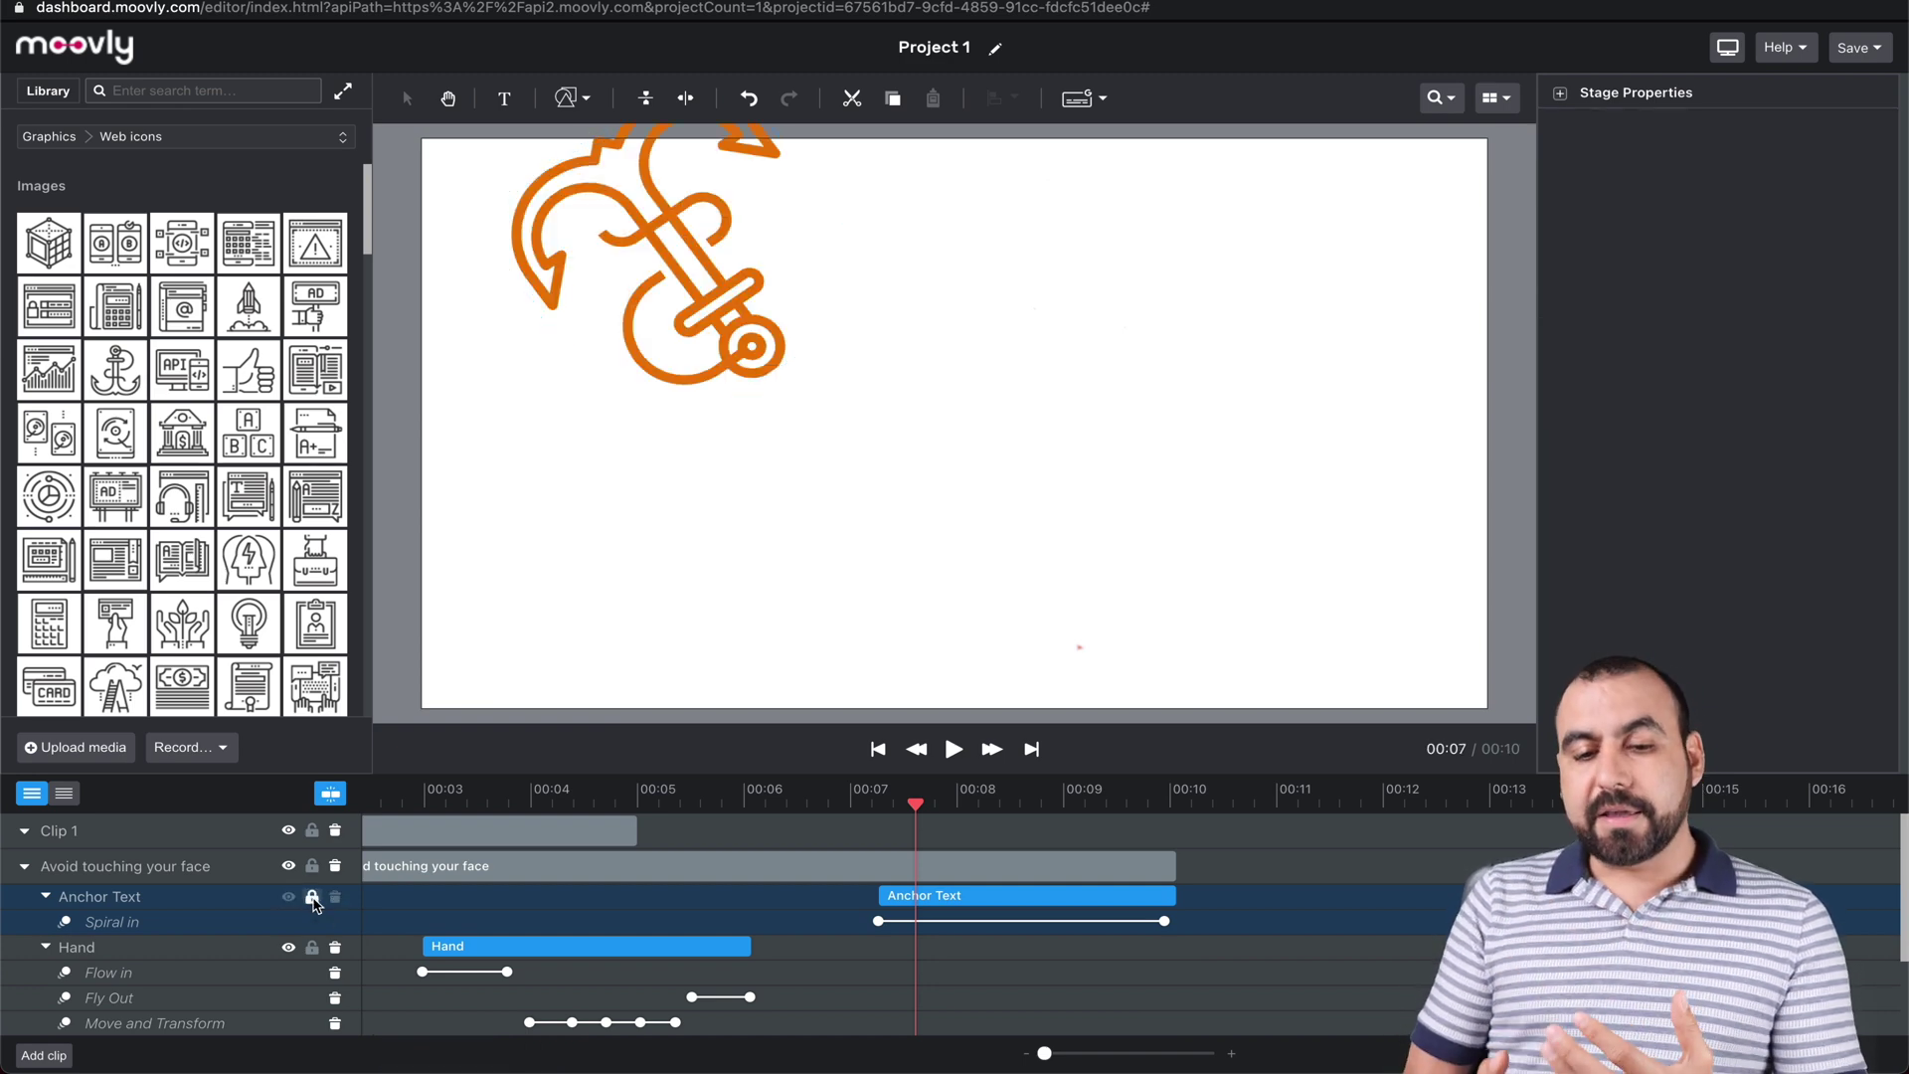
pyautogui.click(312, 898)
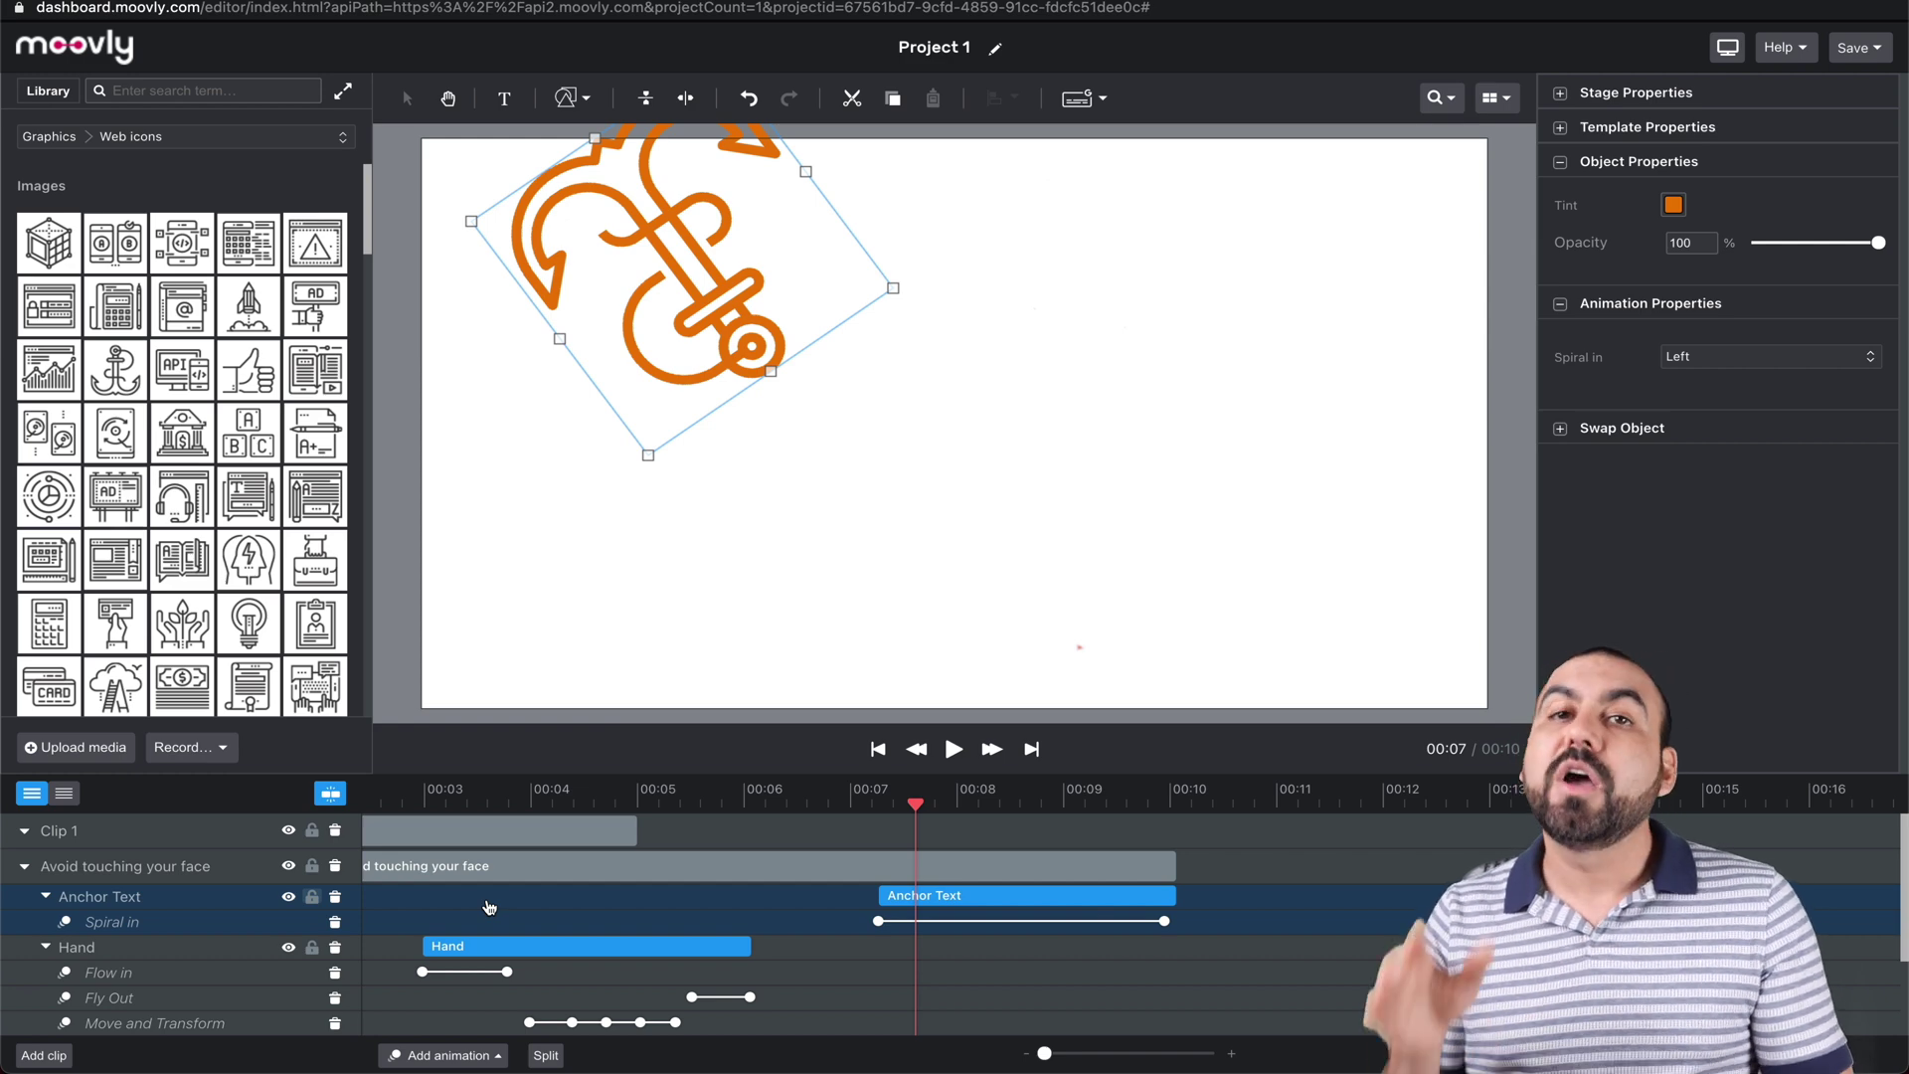
pyautogui.click(335, 898)
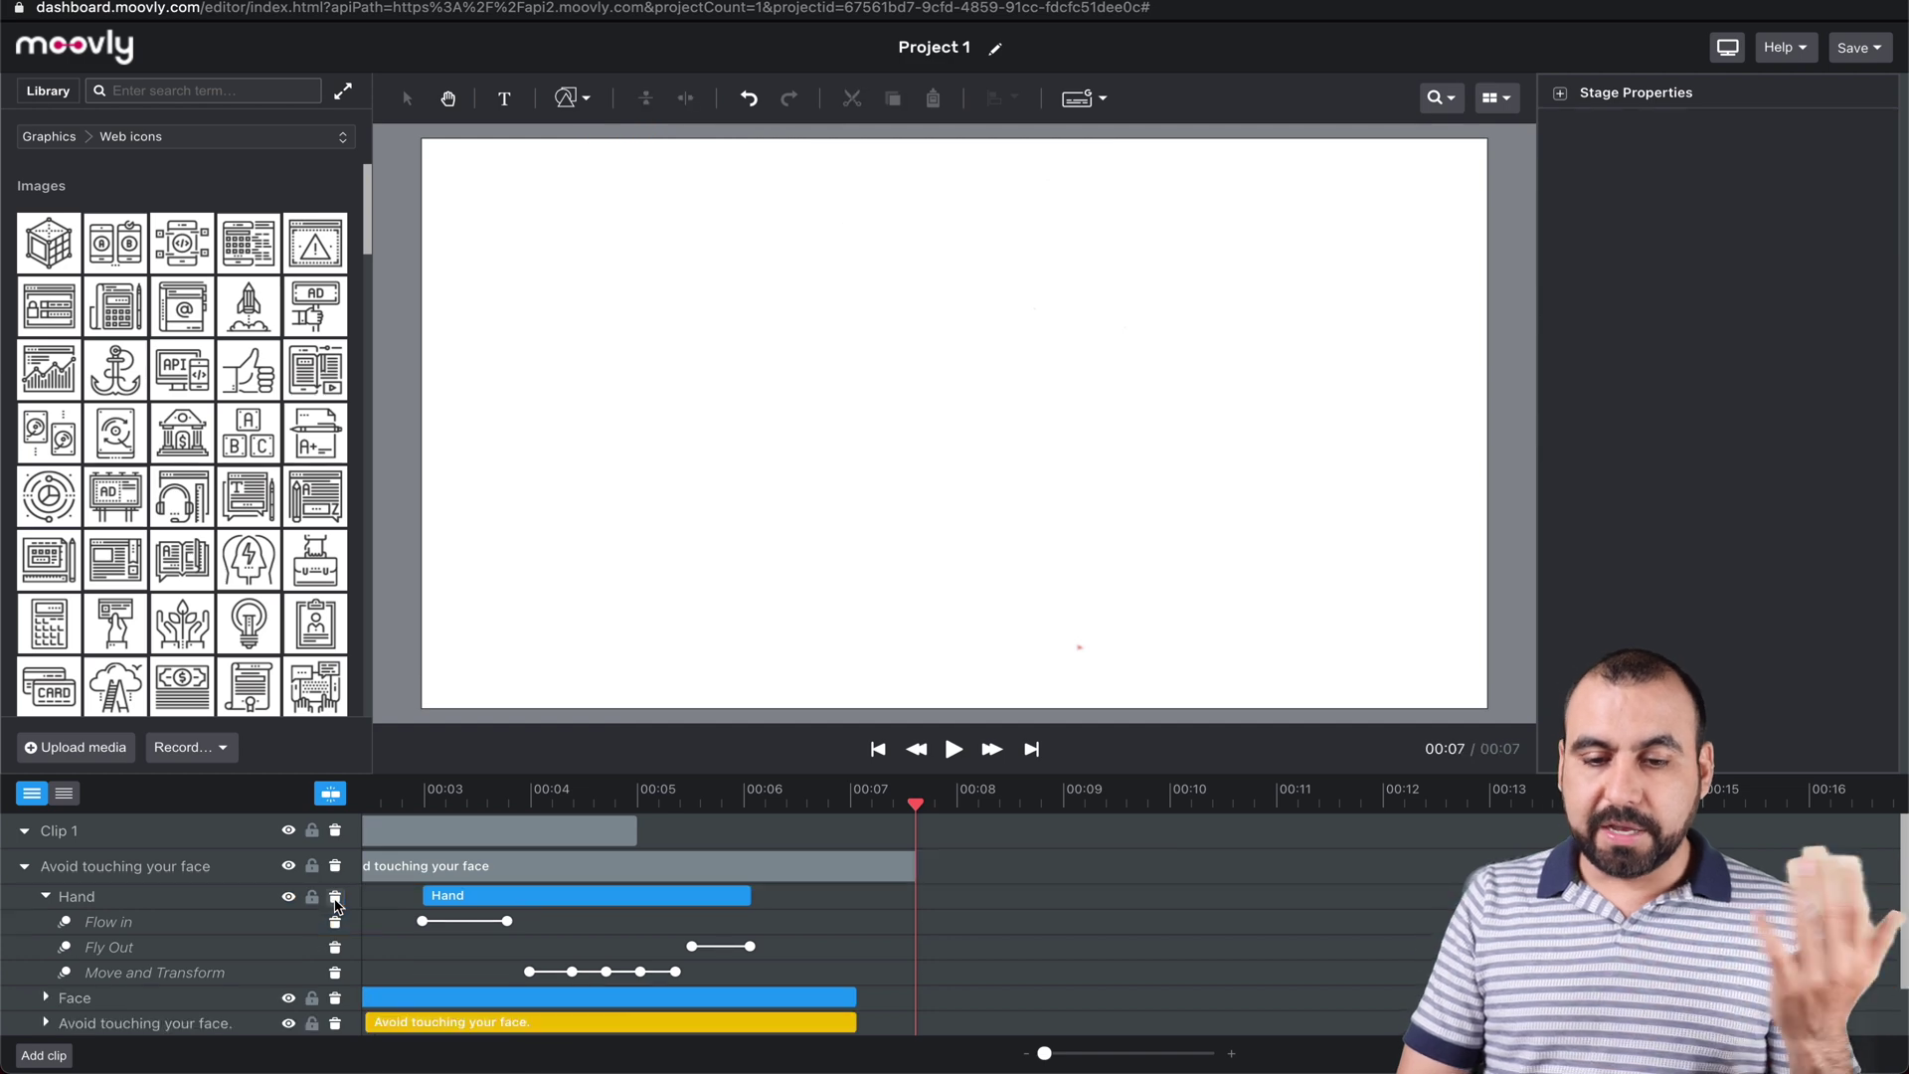
pyautogui.click(559, 795)
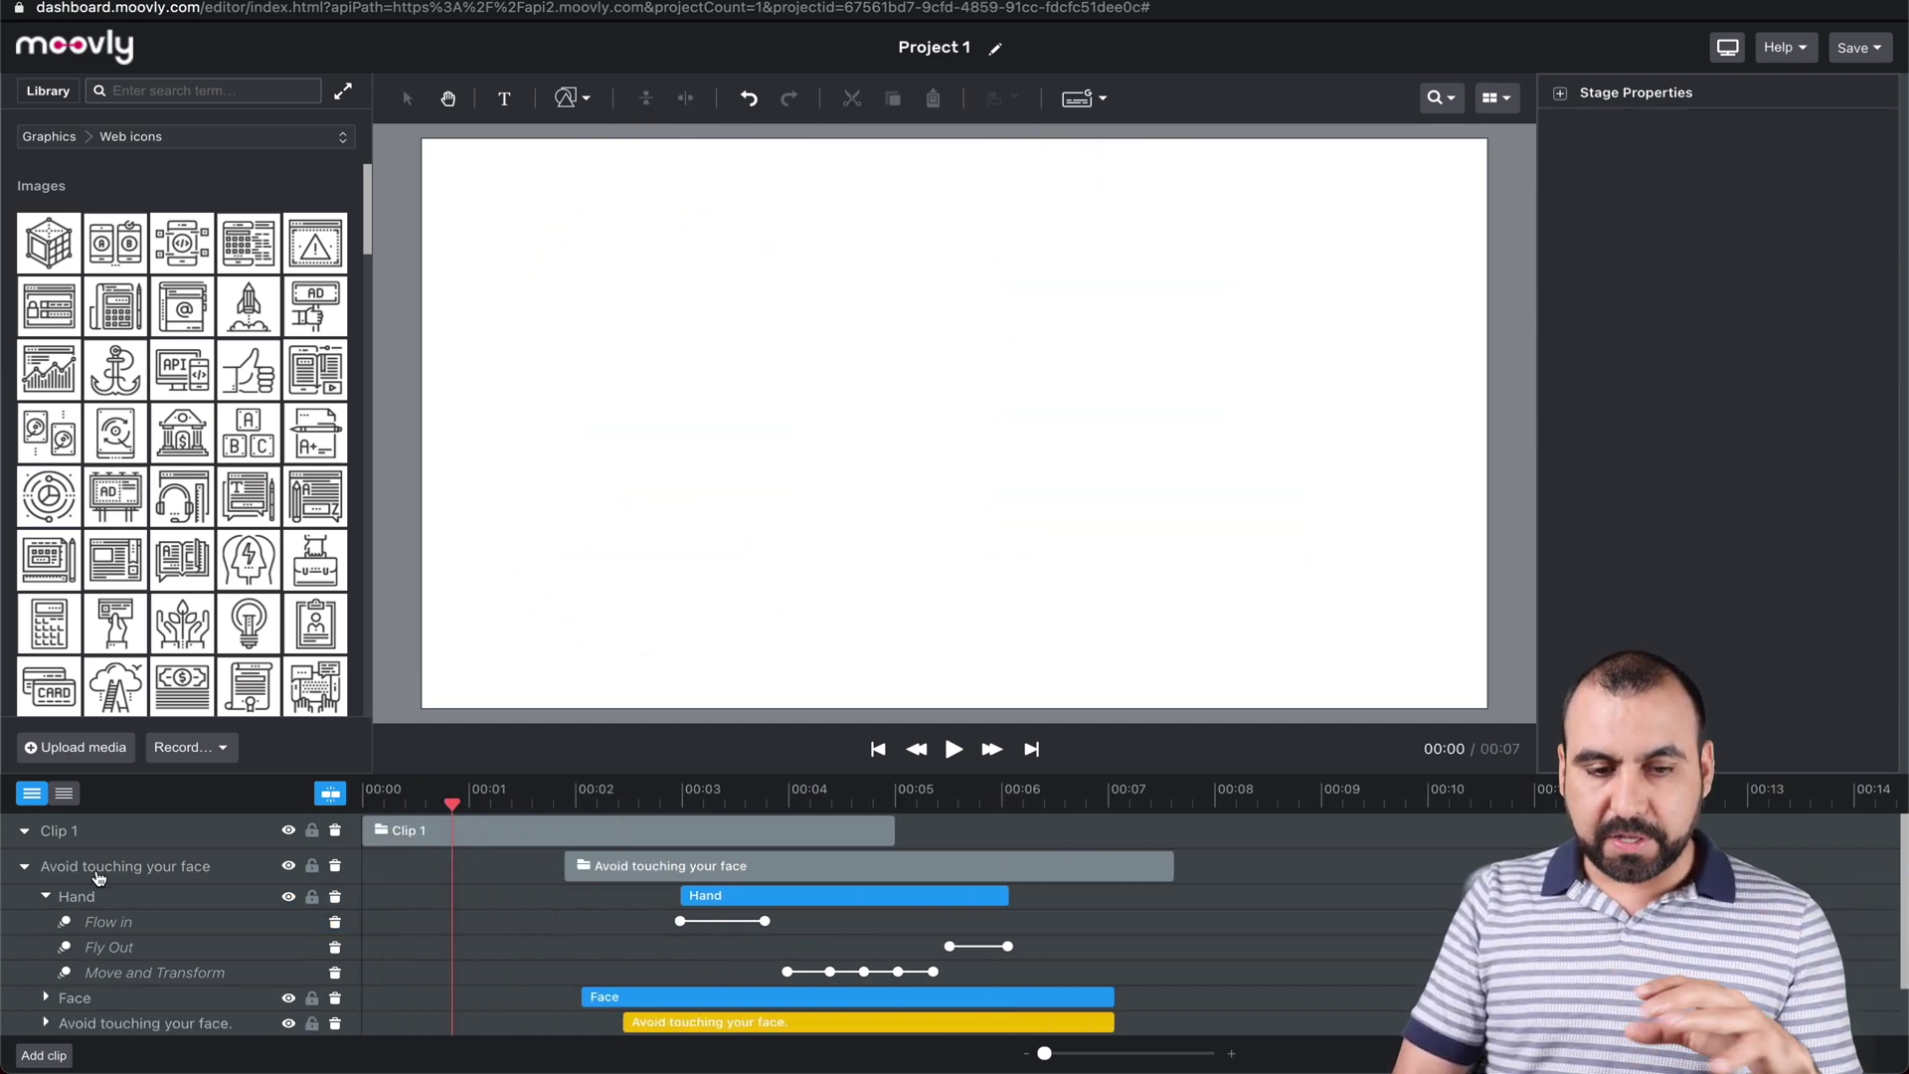
# Collapse the cartoon group, add Clip 2, and drag it to start around 00:07.
pyautogui.click(24, 866)
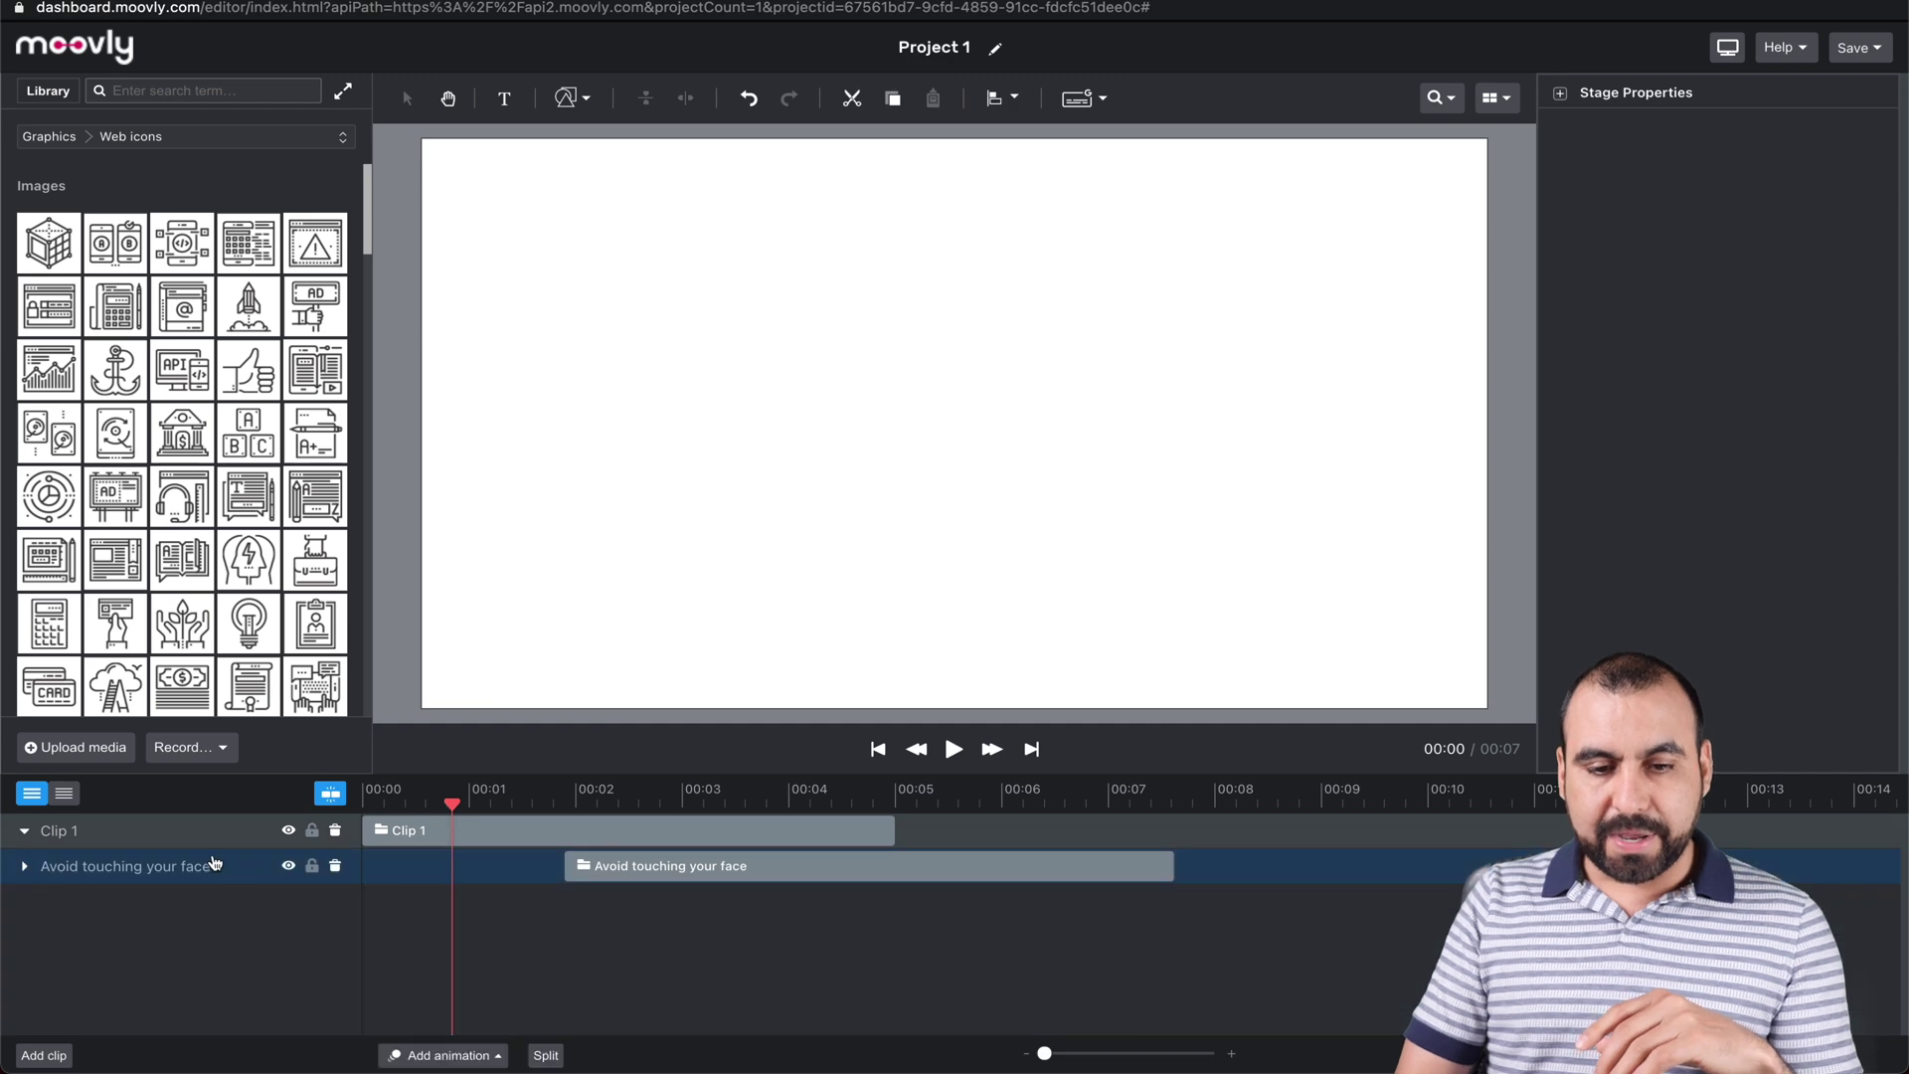
pyautogui.click(43, 1055)
pyautogui.moveTo(565, 829); pyautogui.dragTo(1248, 827)
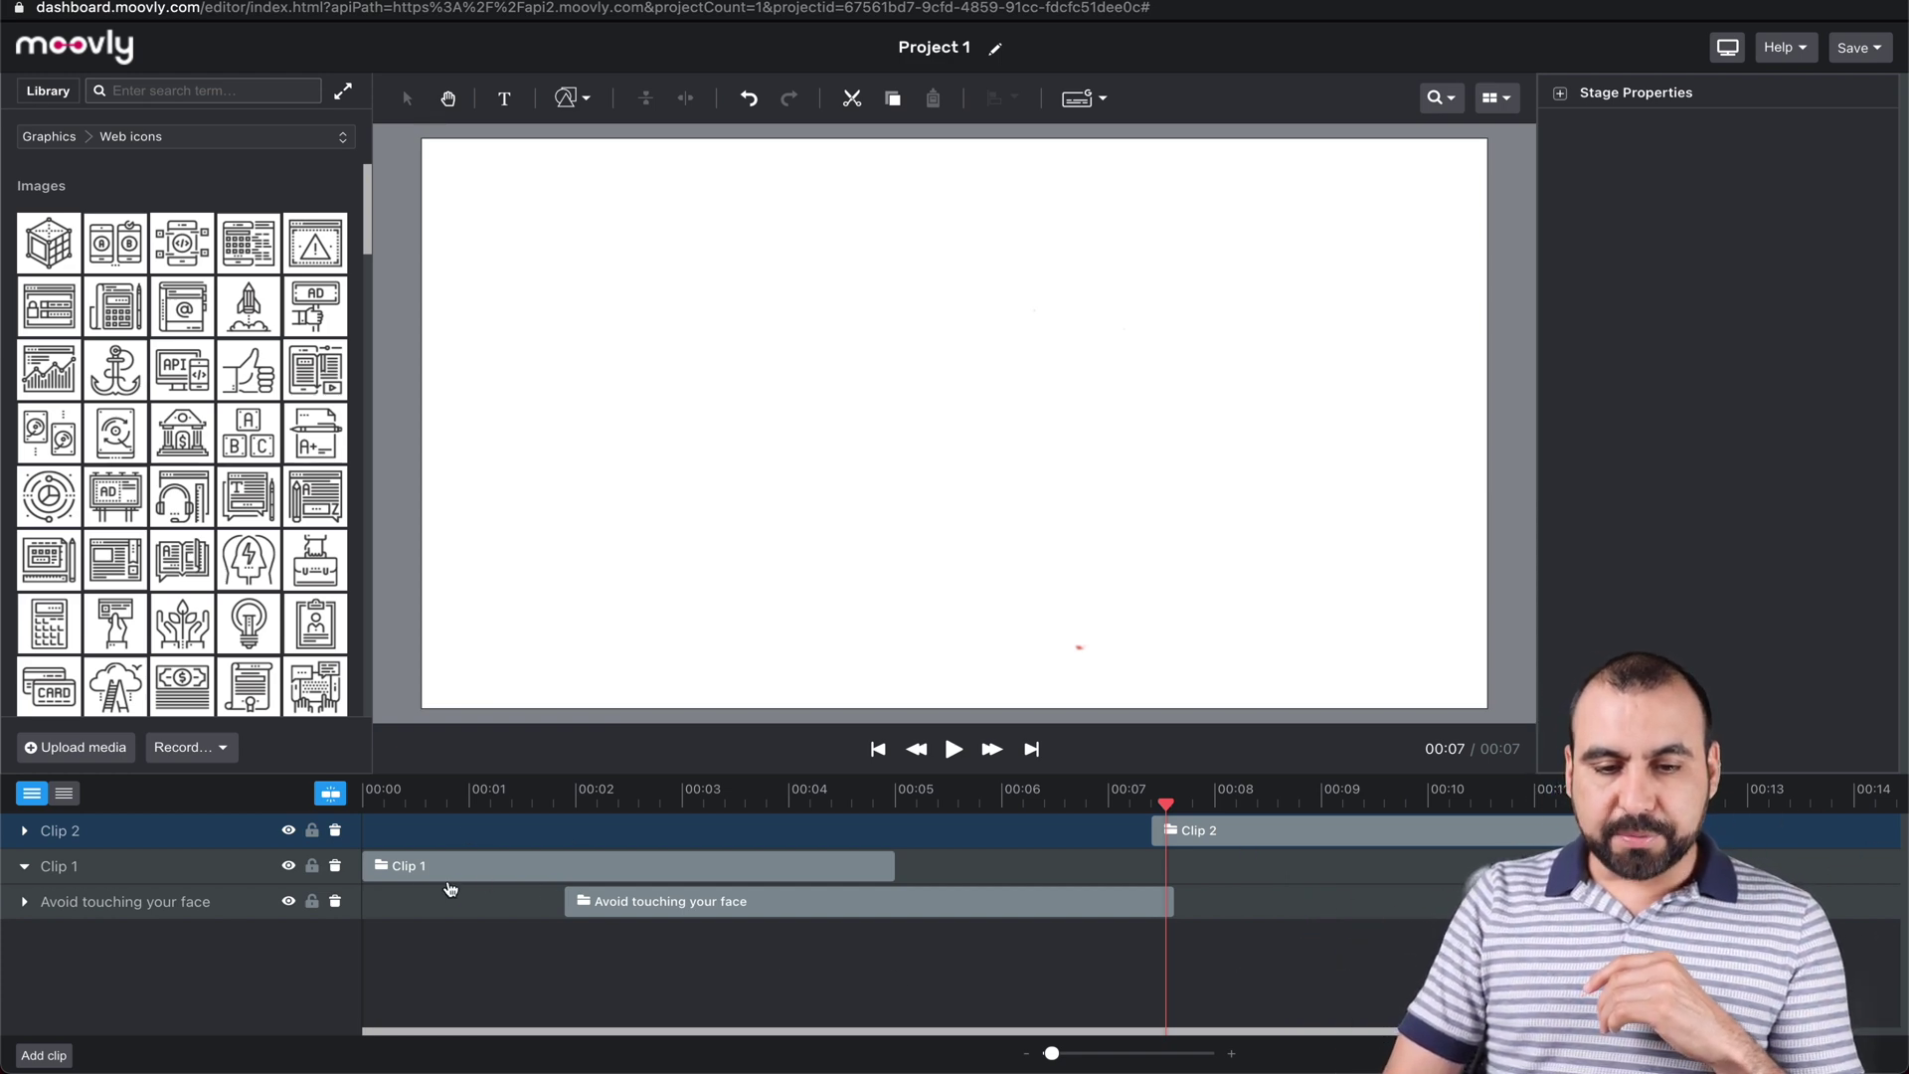
# Expand the Avoid touching your face group and move the playhead to 00:04.
pyautogui.click(25, 870)
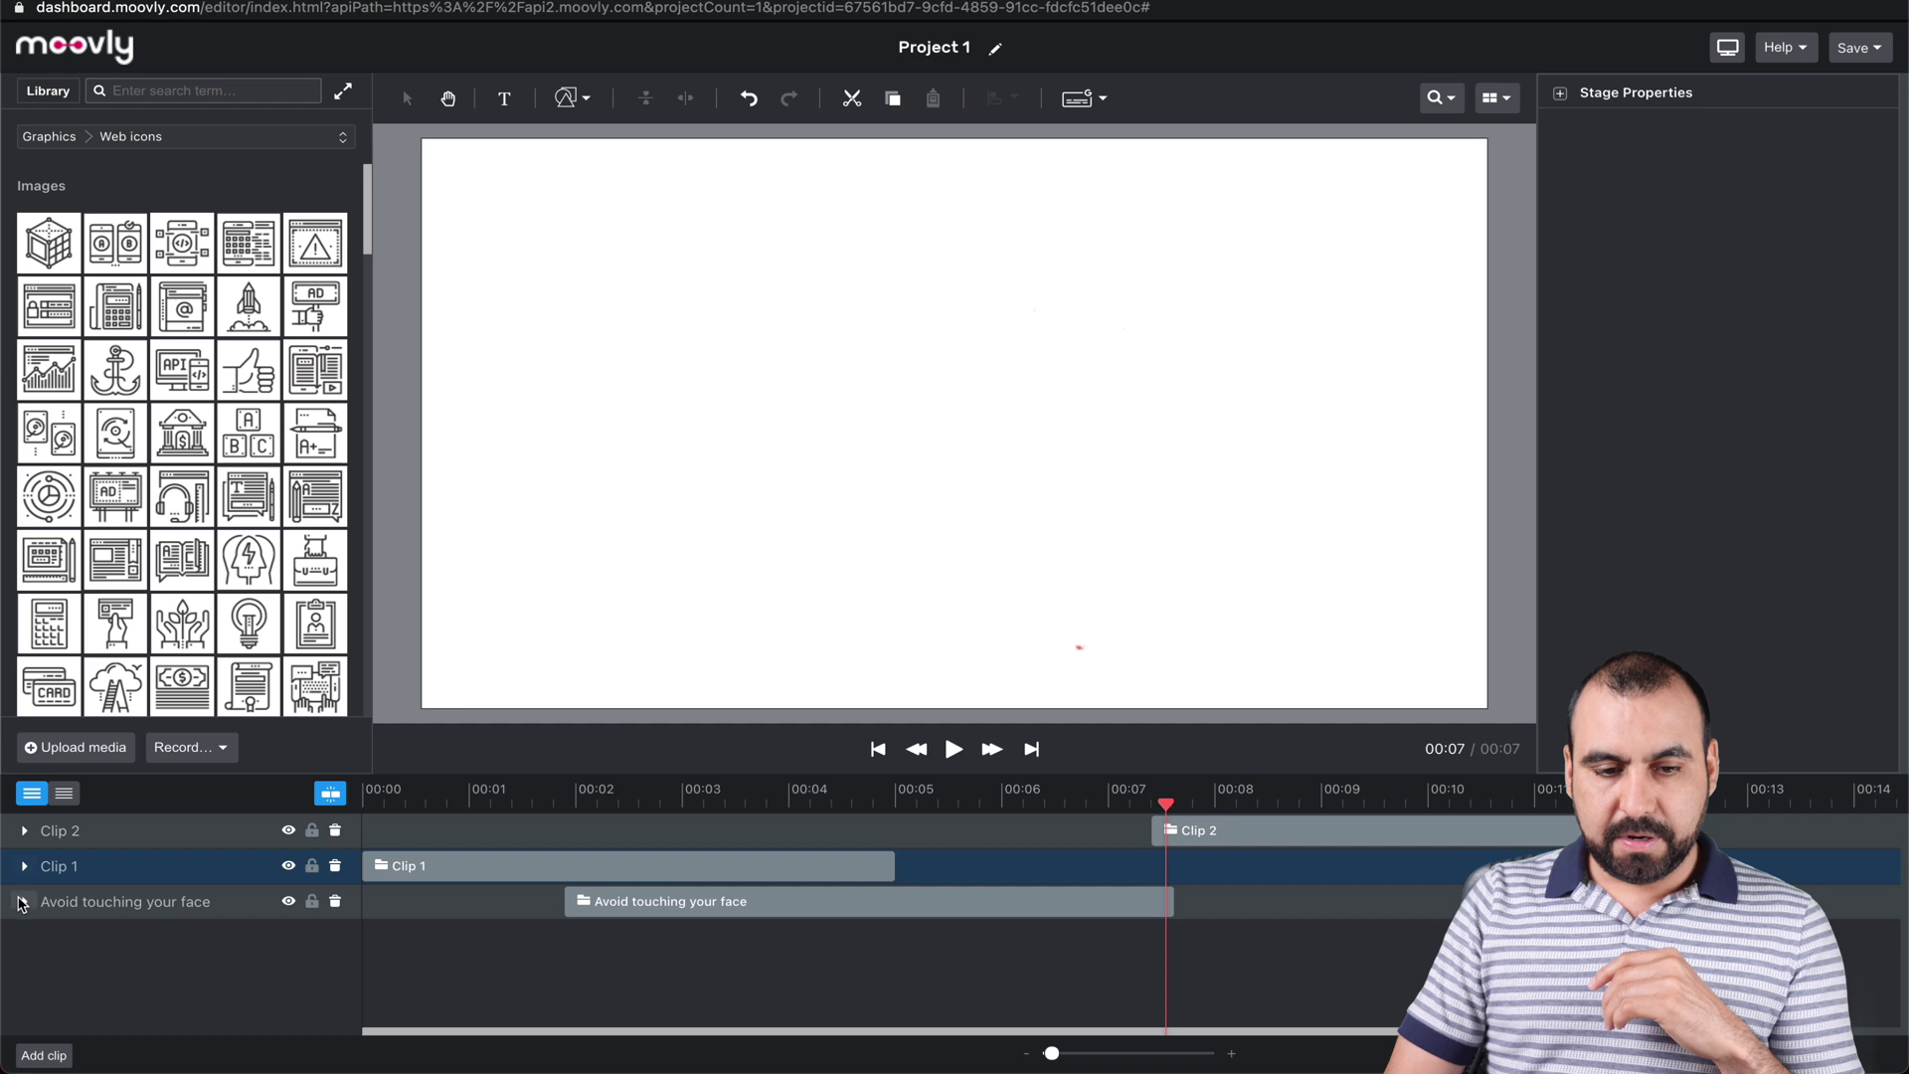
pyautogui.click(23, 900)
pyautogui.scroll(-2, 592, 916)
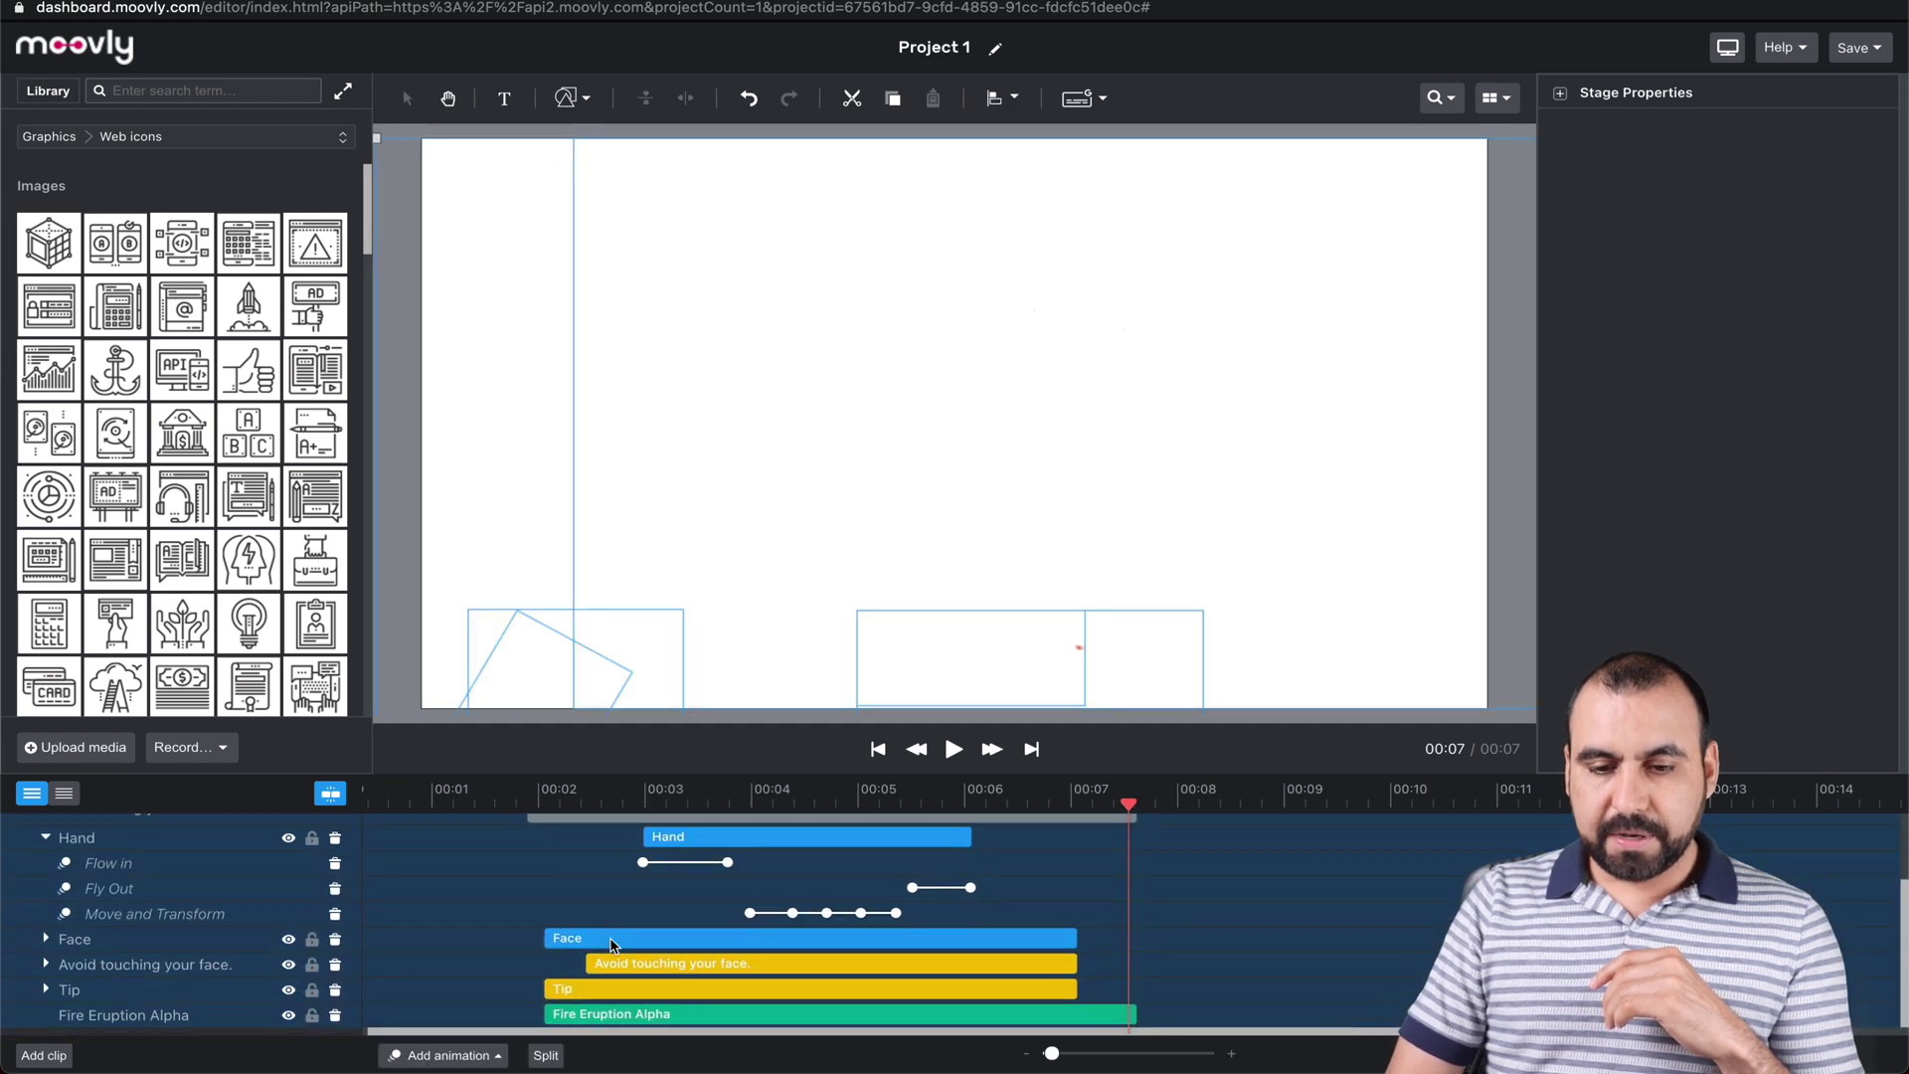
pyautogui.click(623, 946)
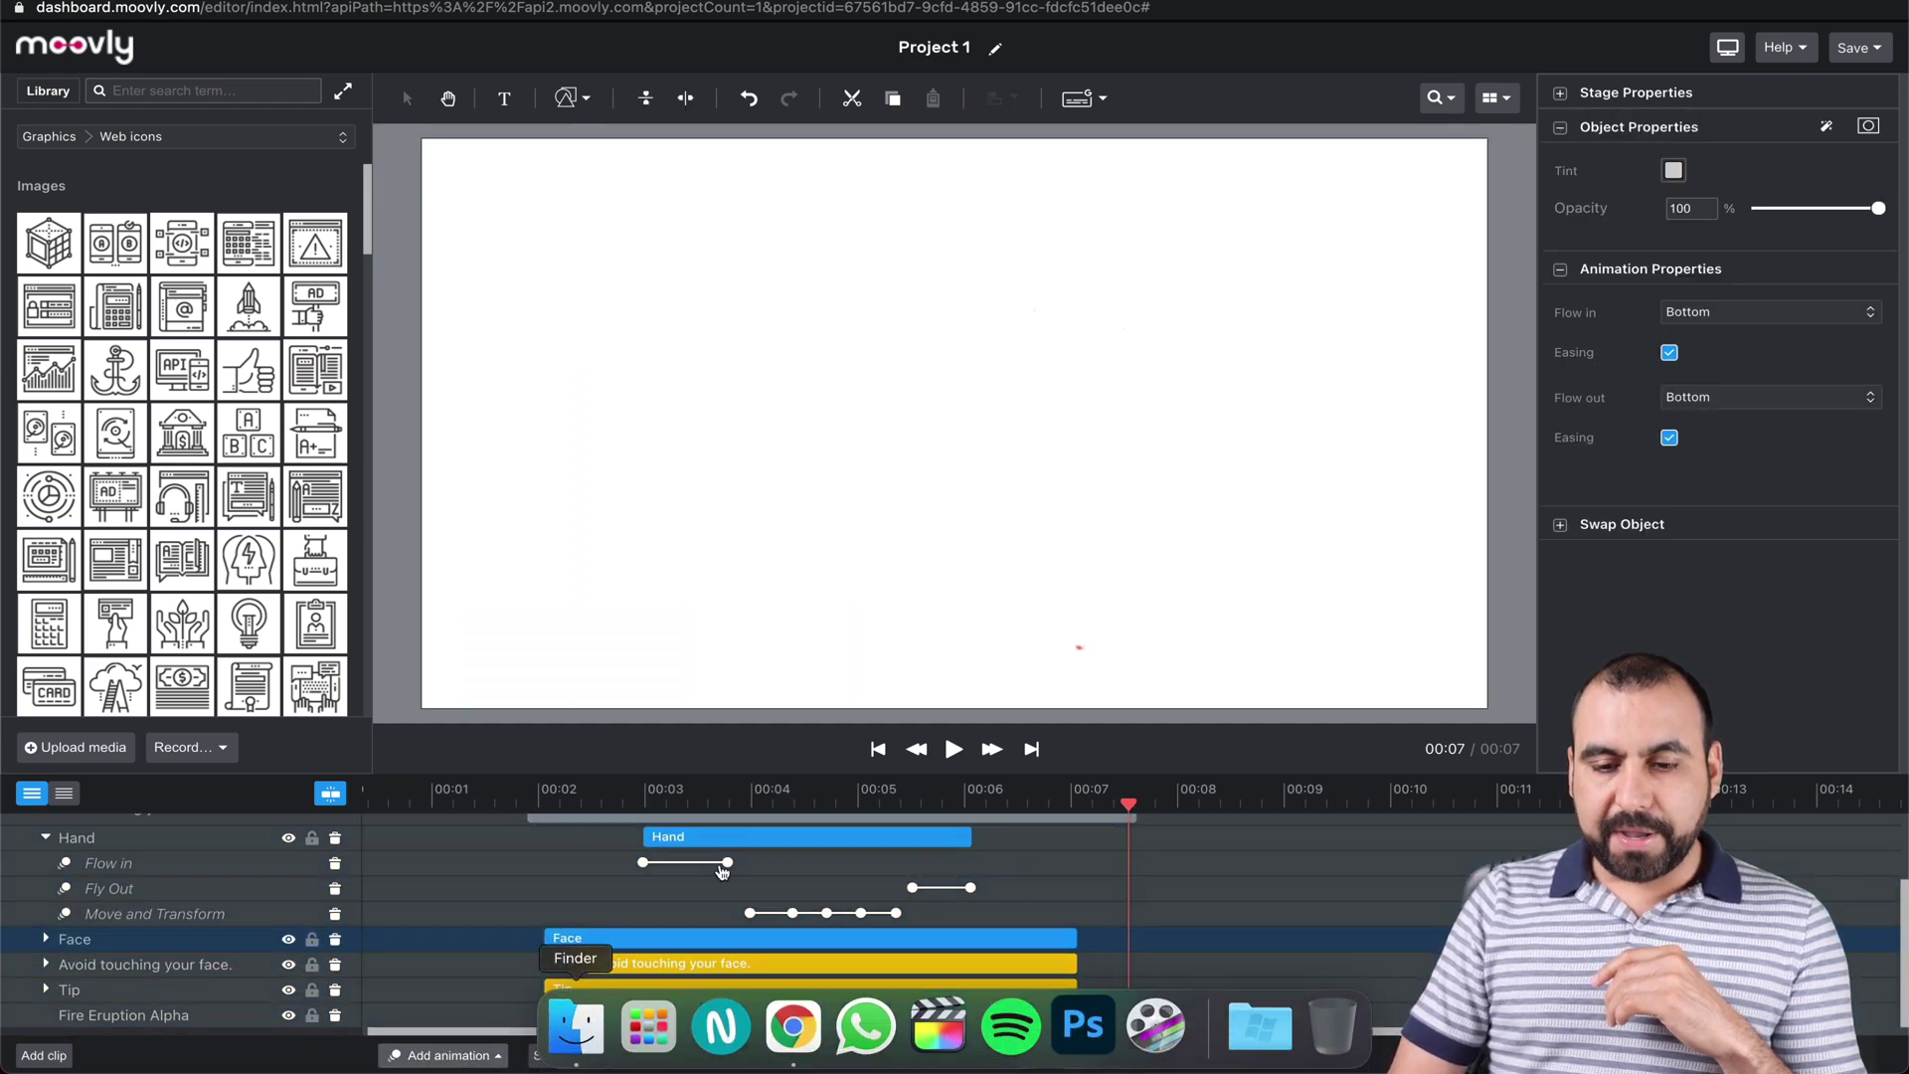
pyautogui.click(773, 795)
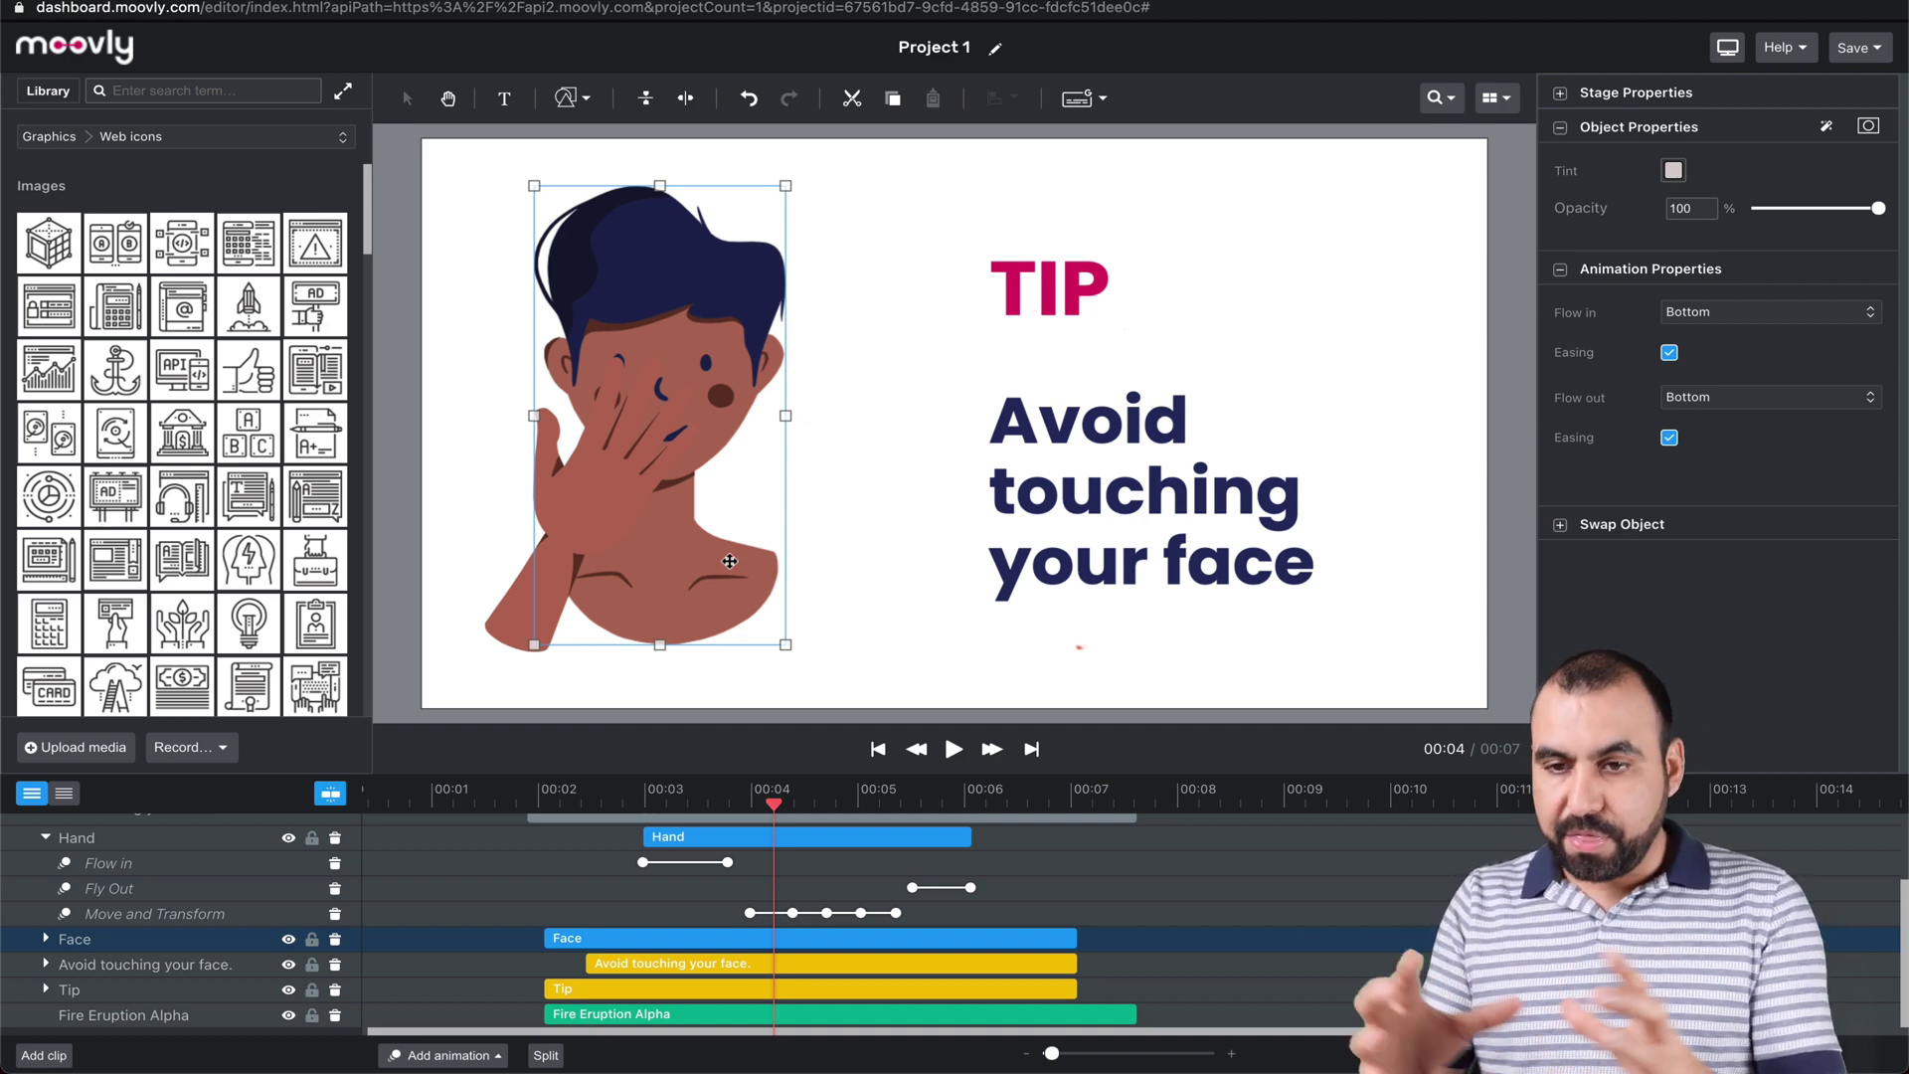
# Delete the scene's text, TIP heading, fire effect and hand, leaving only the face.
pyautogui.click(1112, 444)
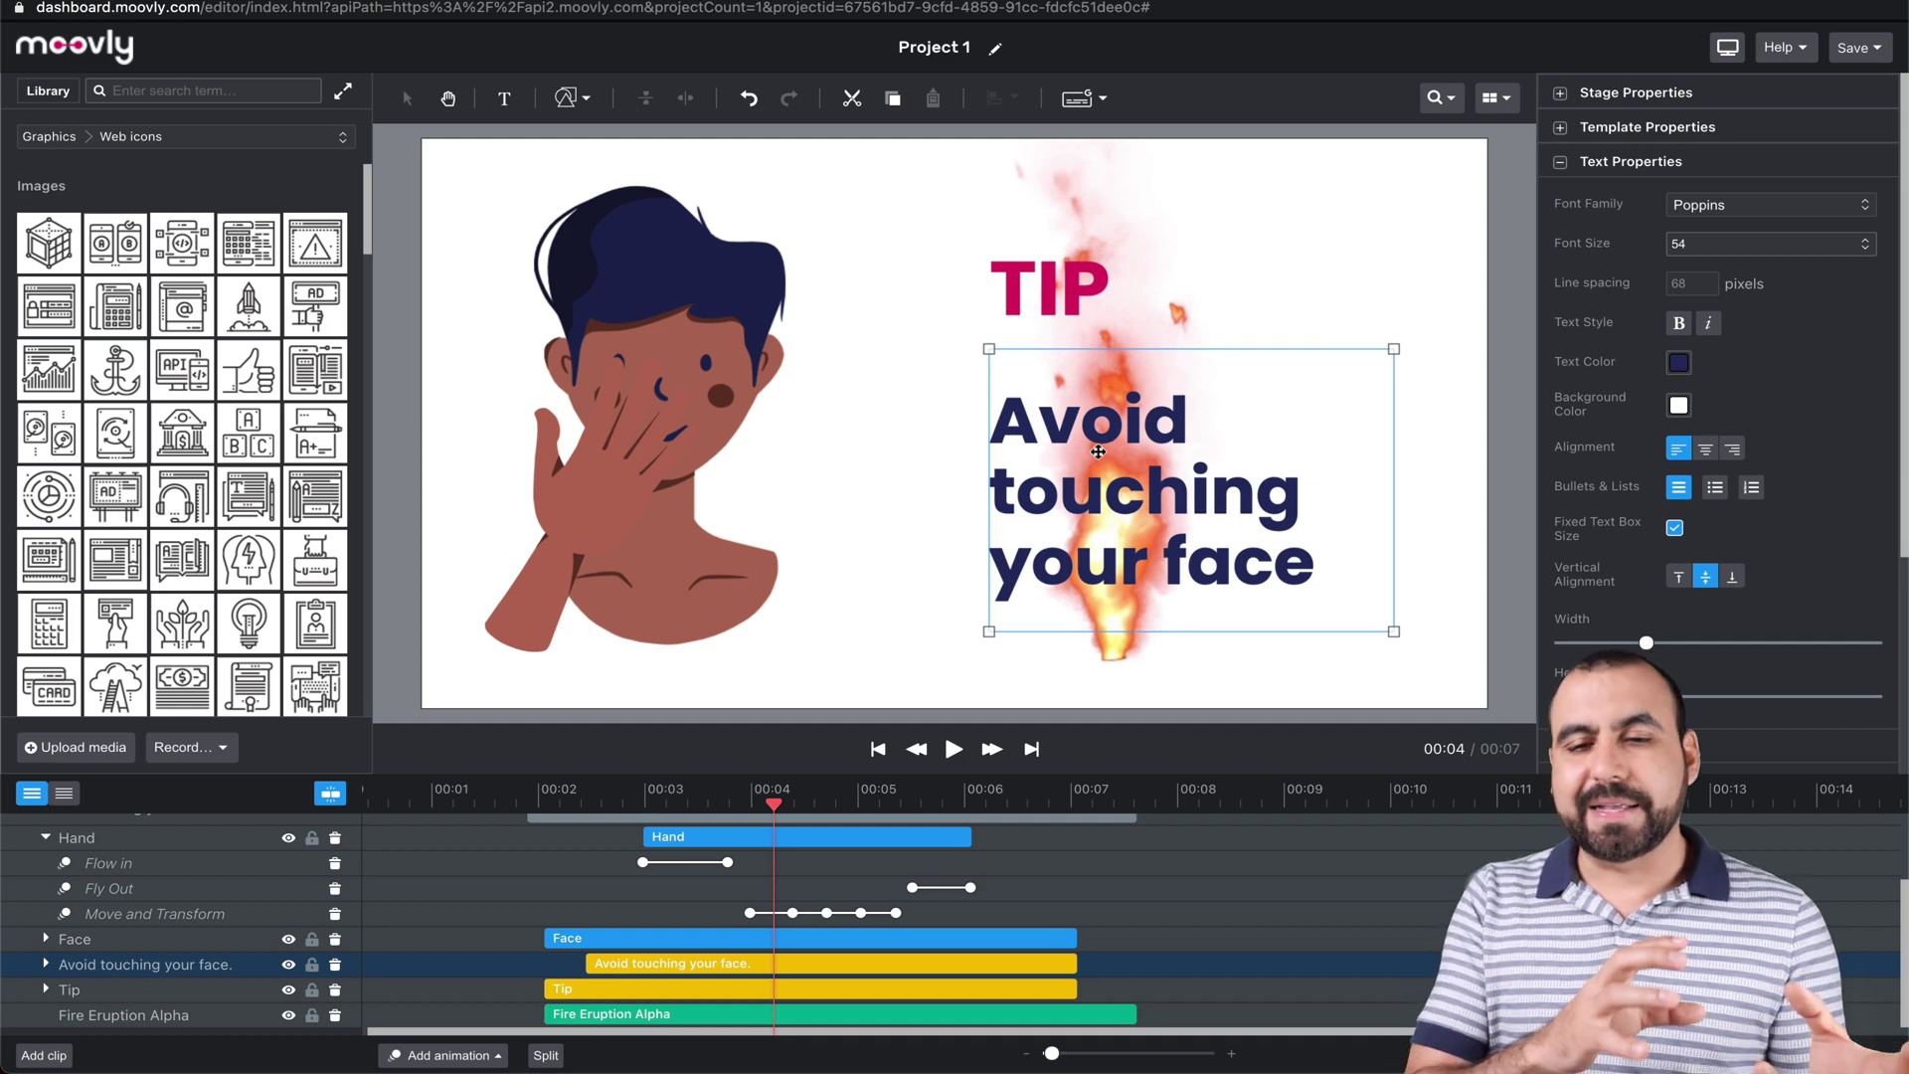
pyautogui.press('Delete')
pyautogui.click(1051, 303)
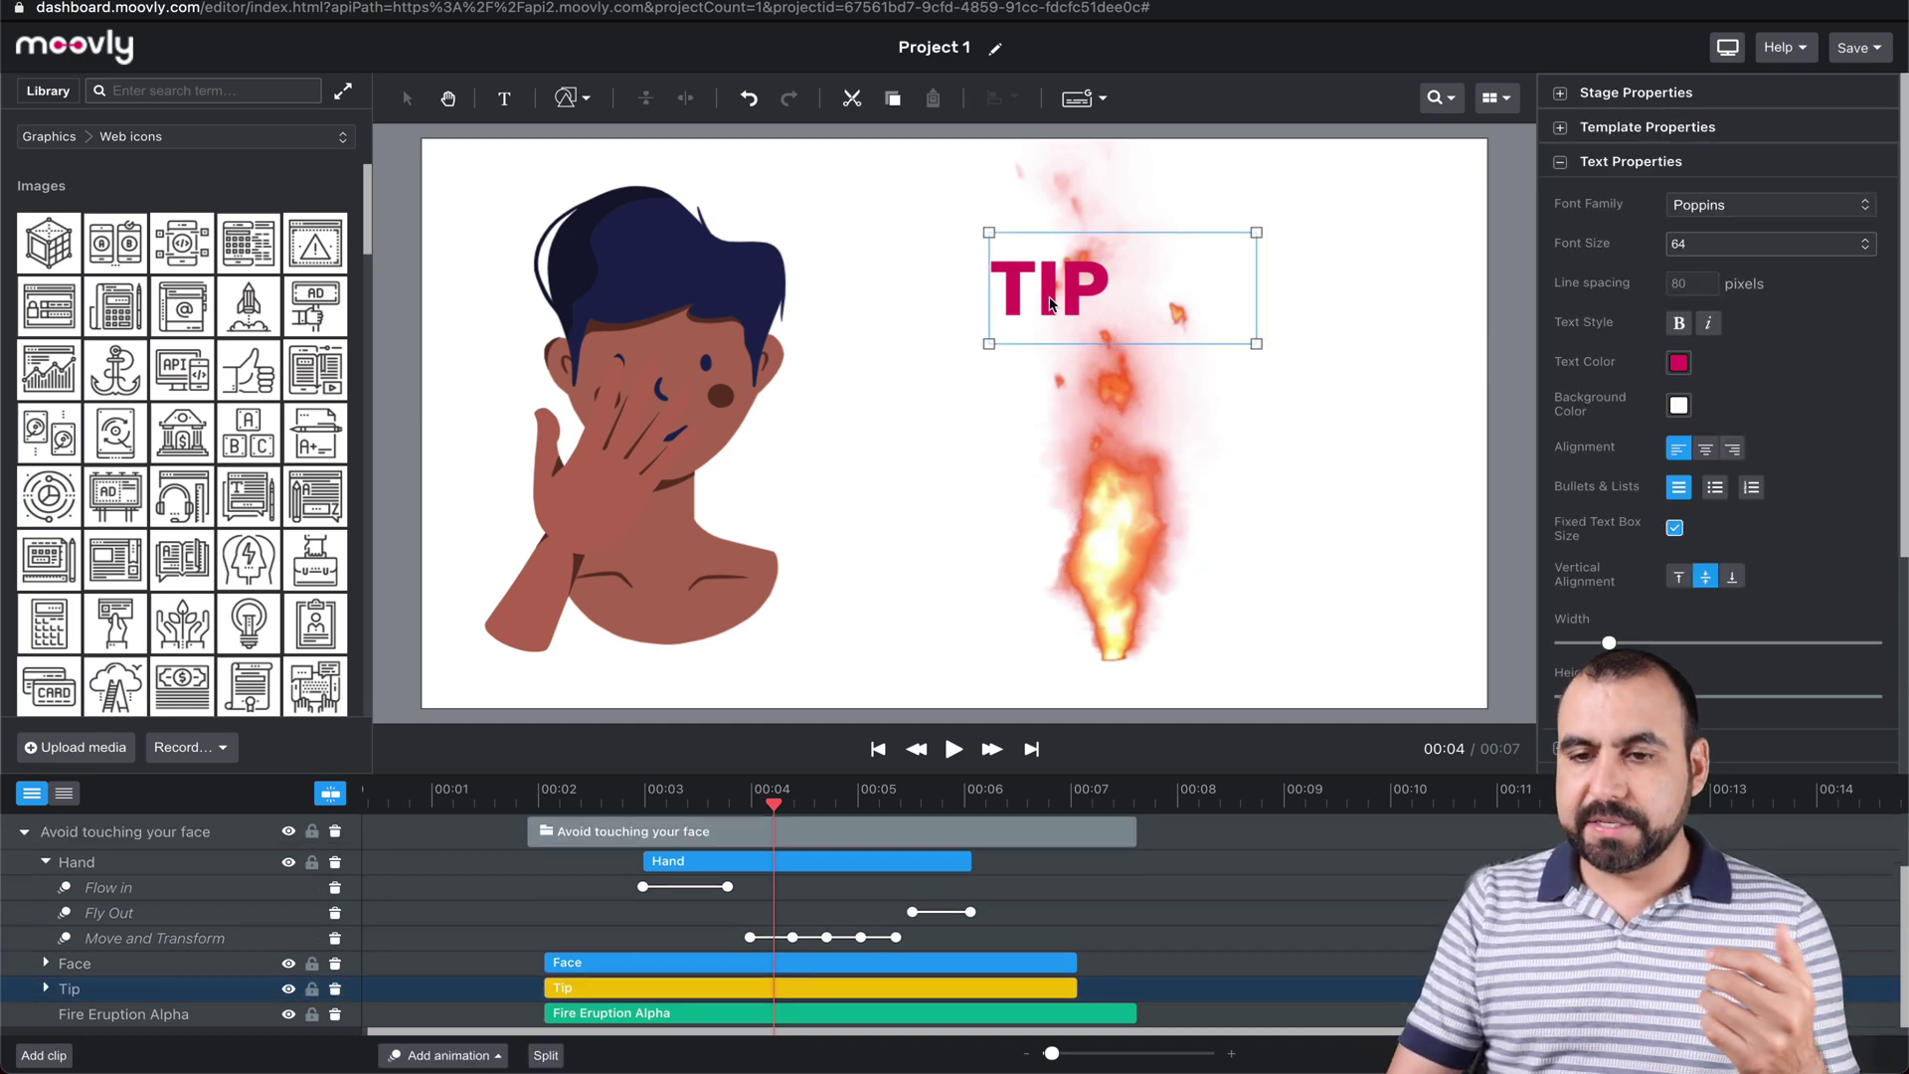
pyautogui.press('Delete')
pyautogui.click(1064, 440)
pyautogui.press('Delete')
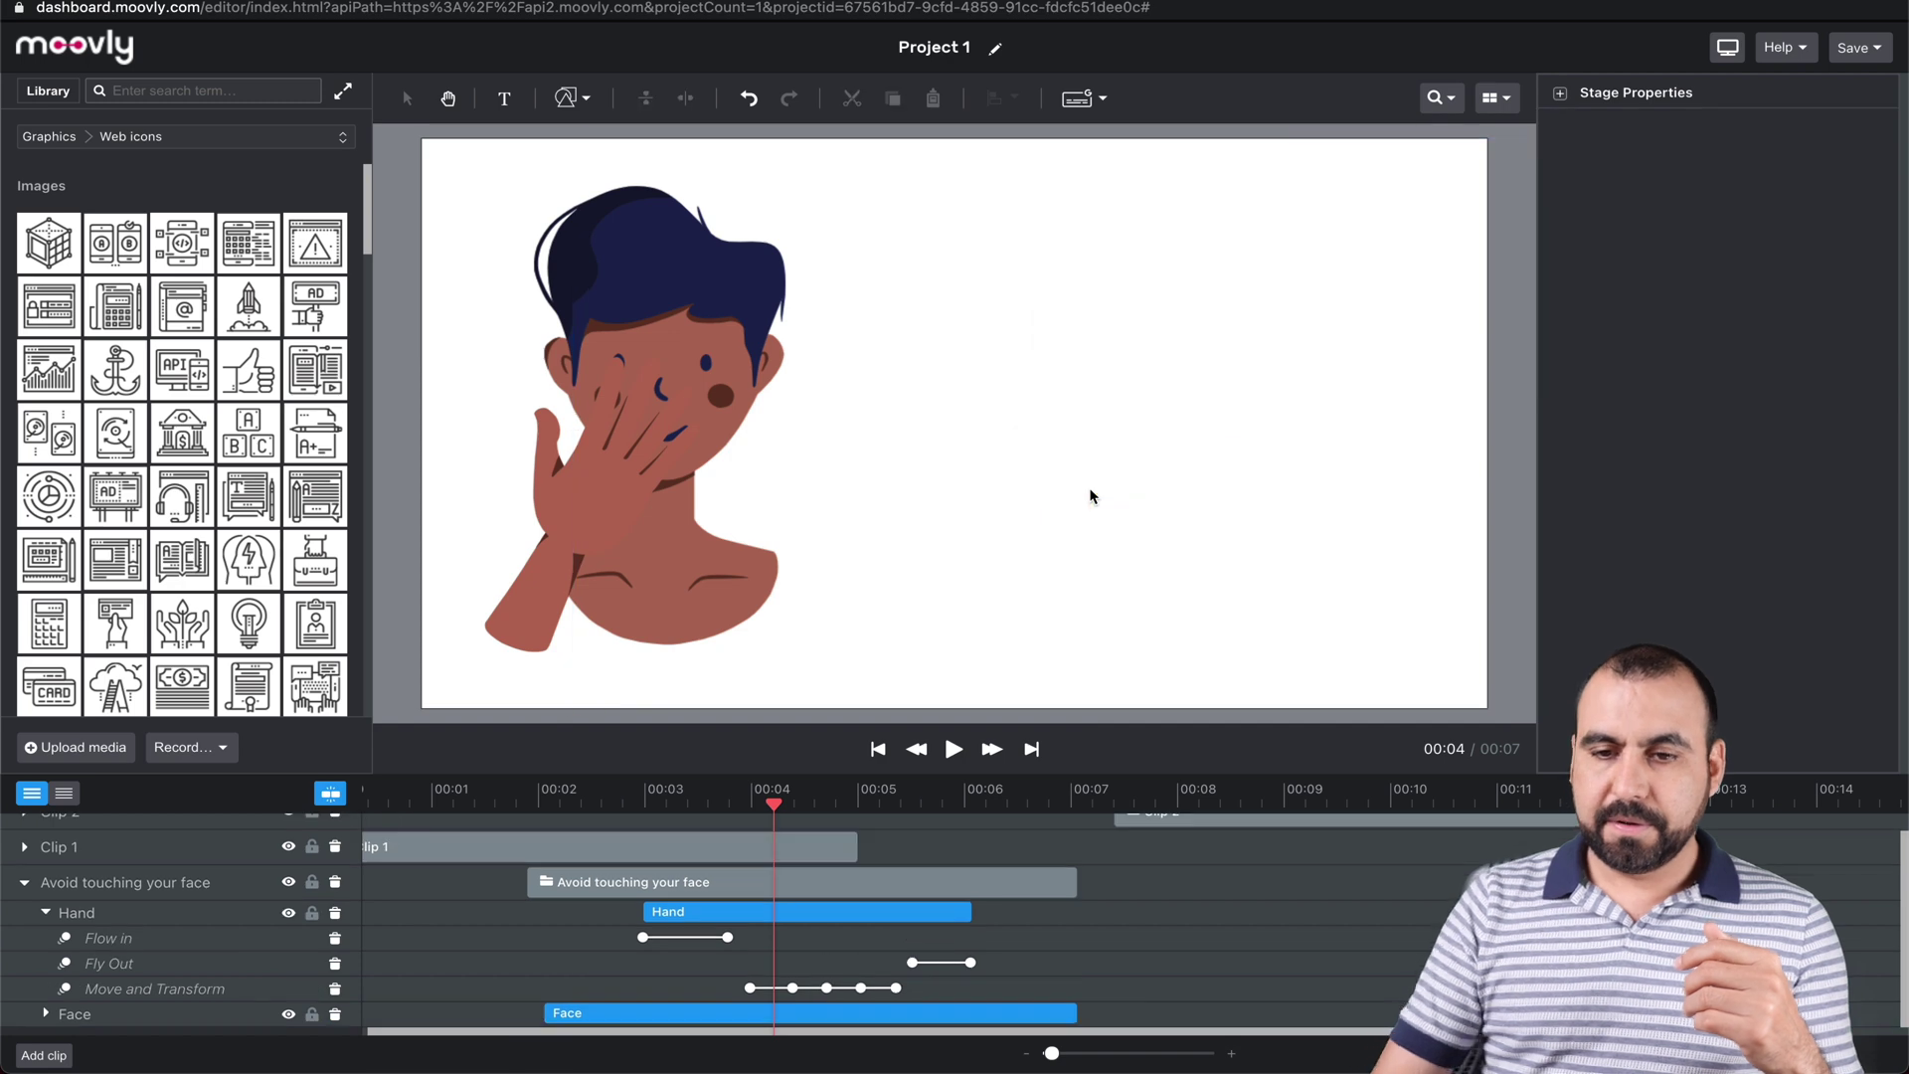
pyautogui.click(611, 487)
pyautogui.press('Delete')
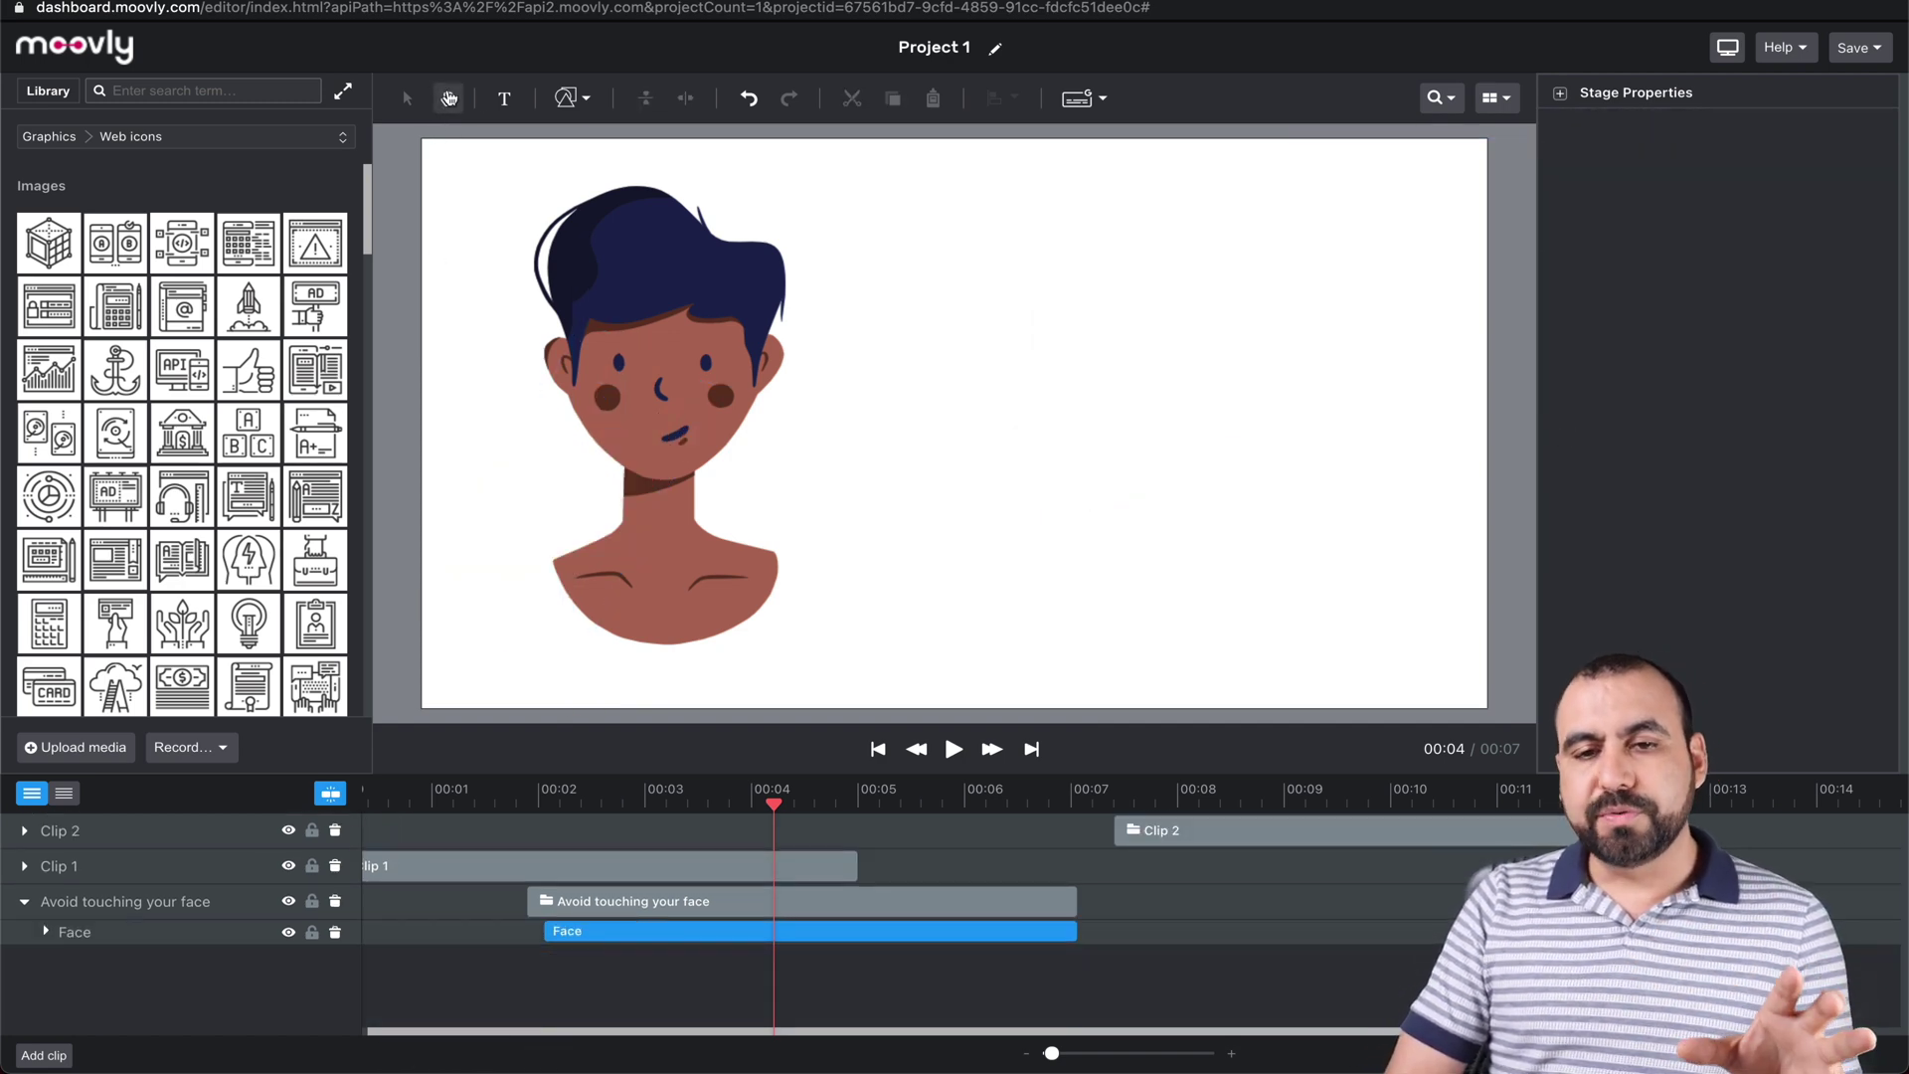
# Add a text box to Clip 2 reading 'SAAS MASTER'.
pyautogui.click(970, 377)
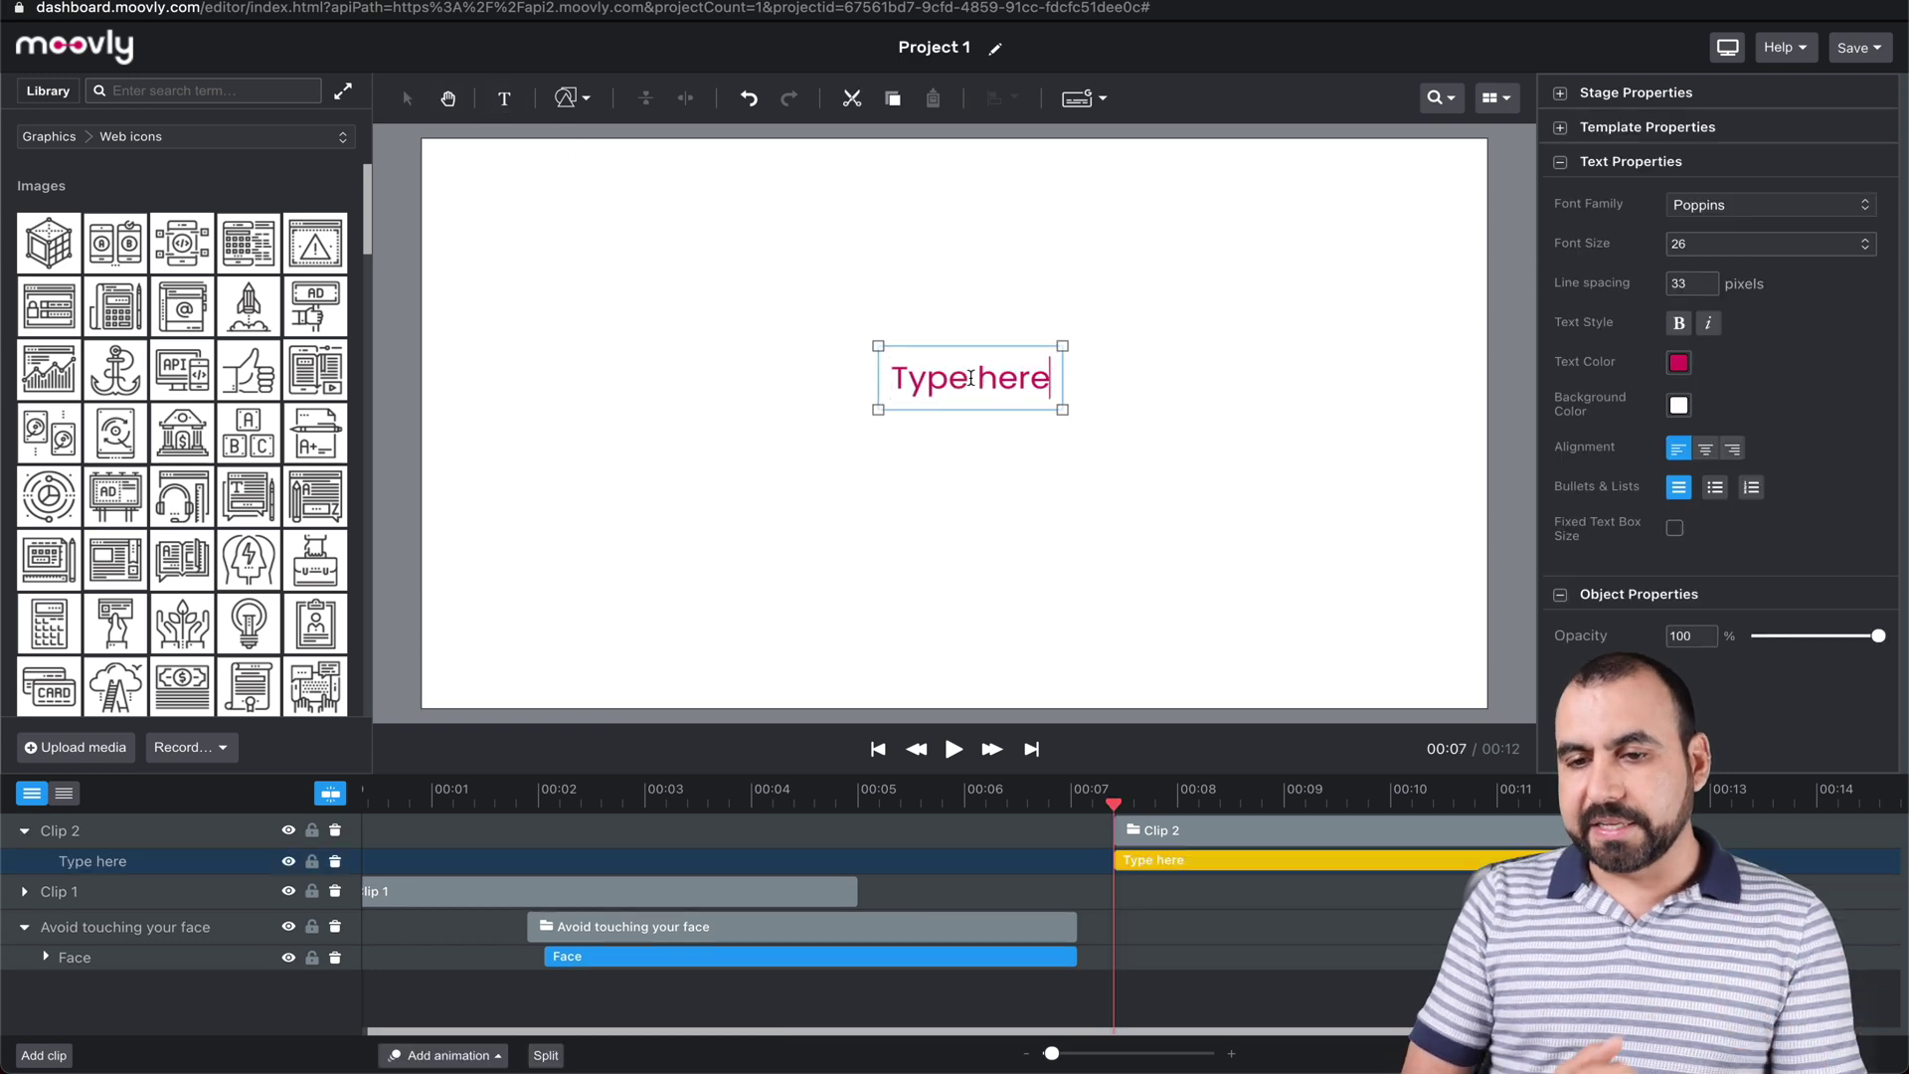
pyautogui.hotkey('ctrl', 'a')
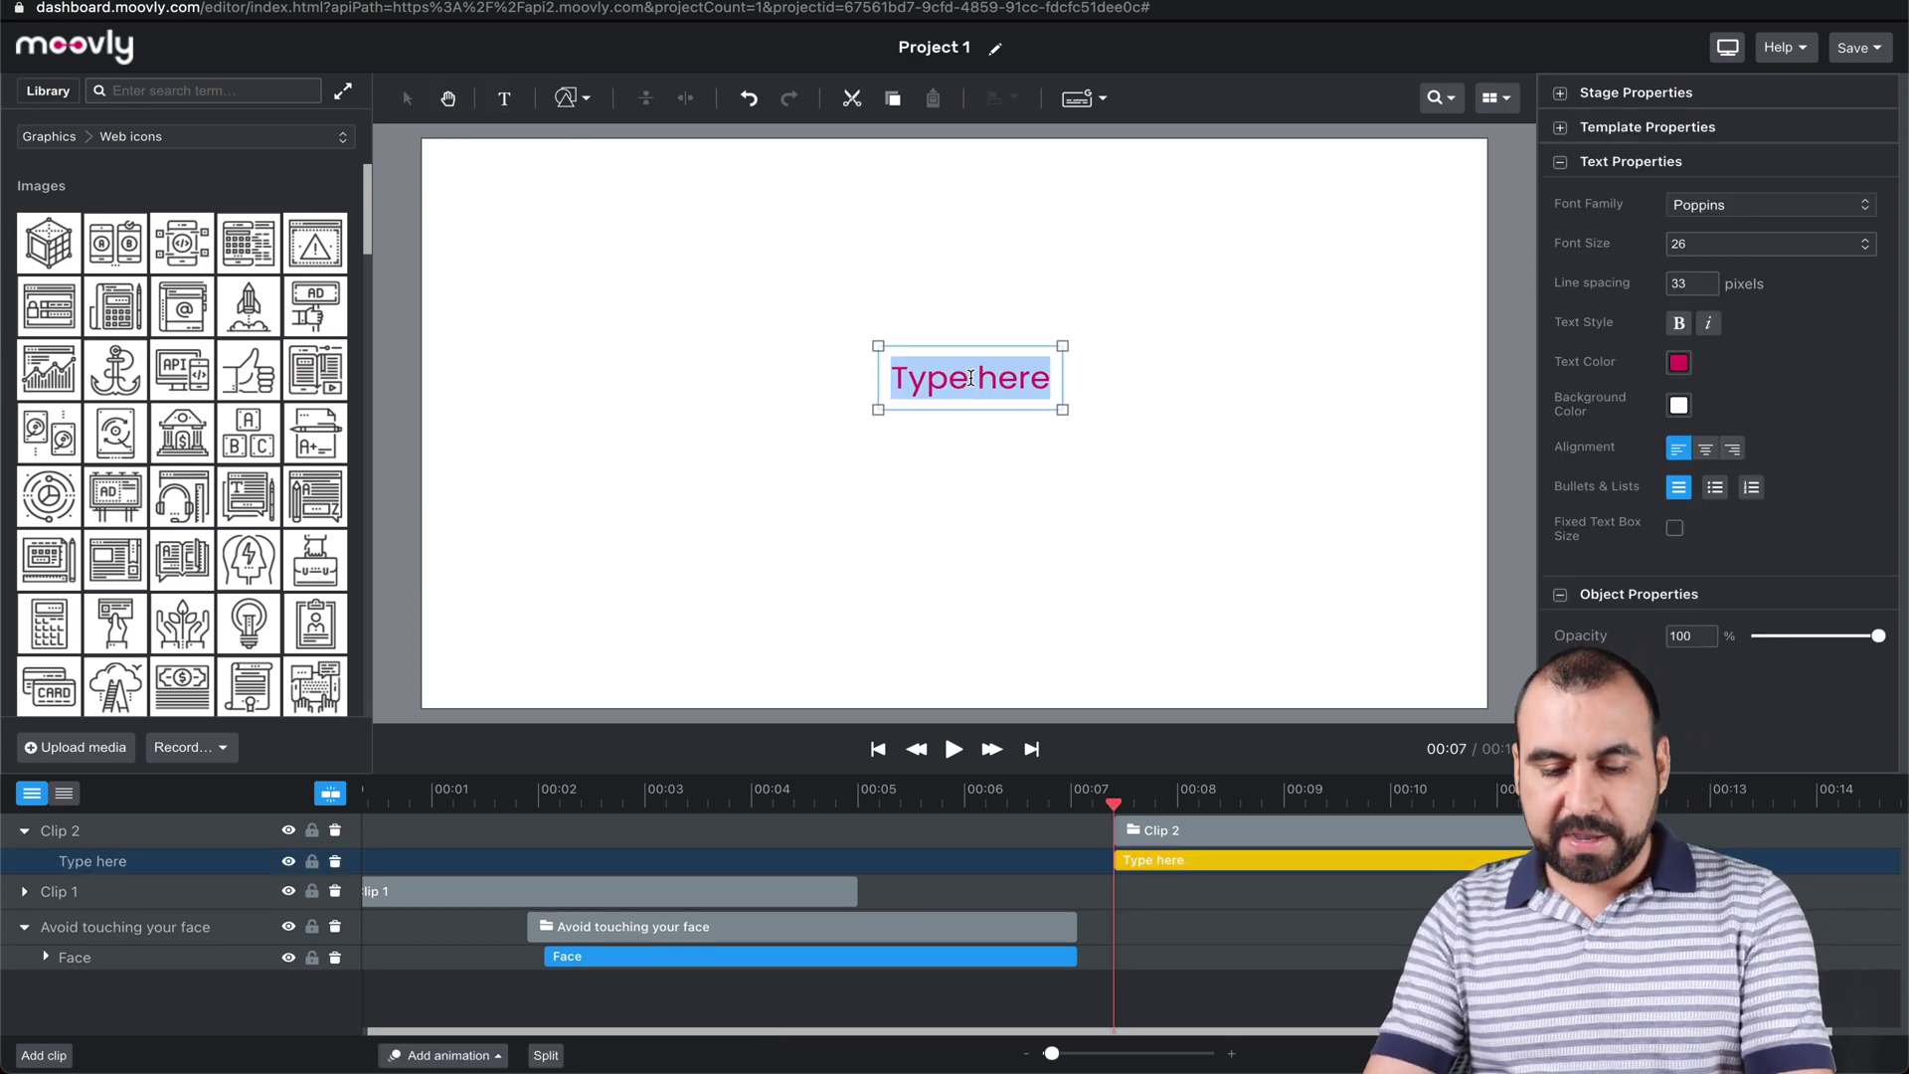
pyautogui.write('SAAS MASTER')
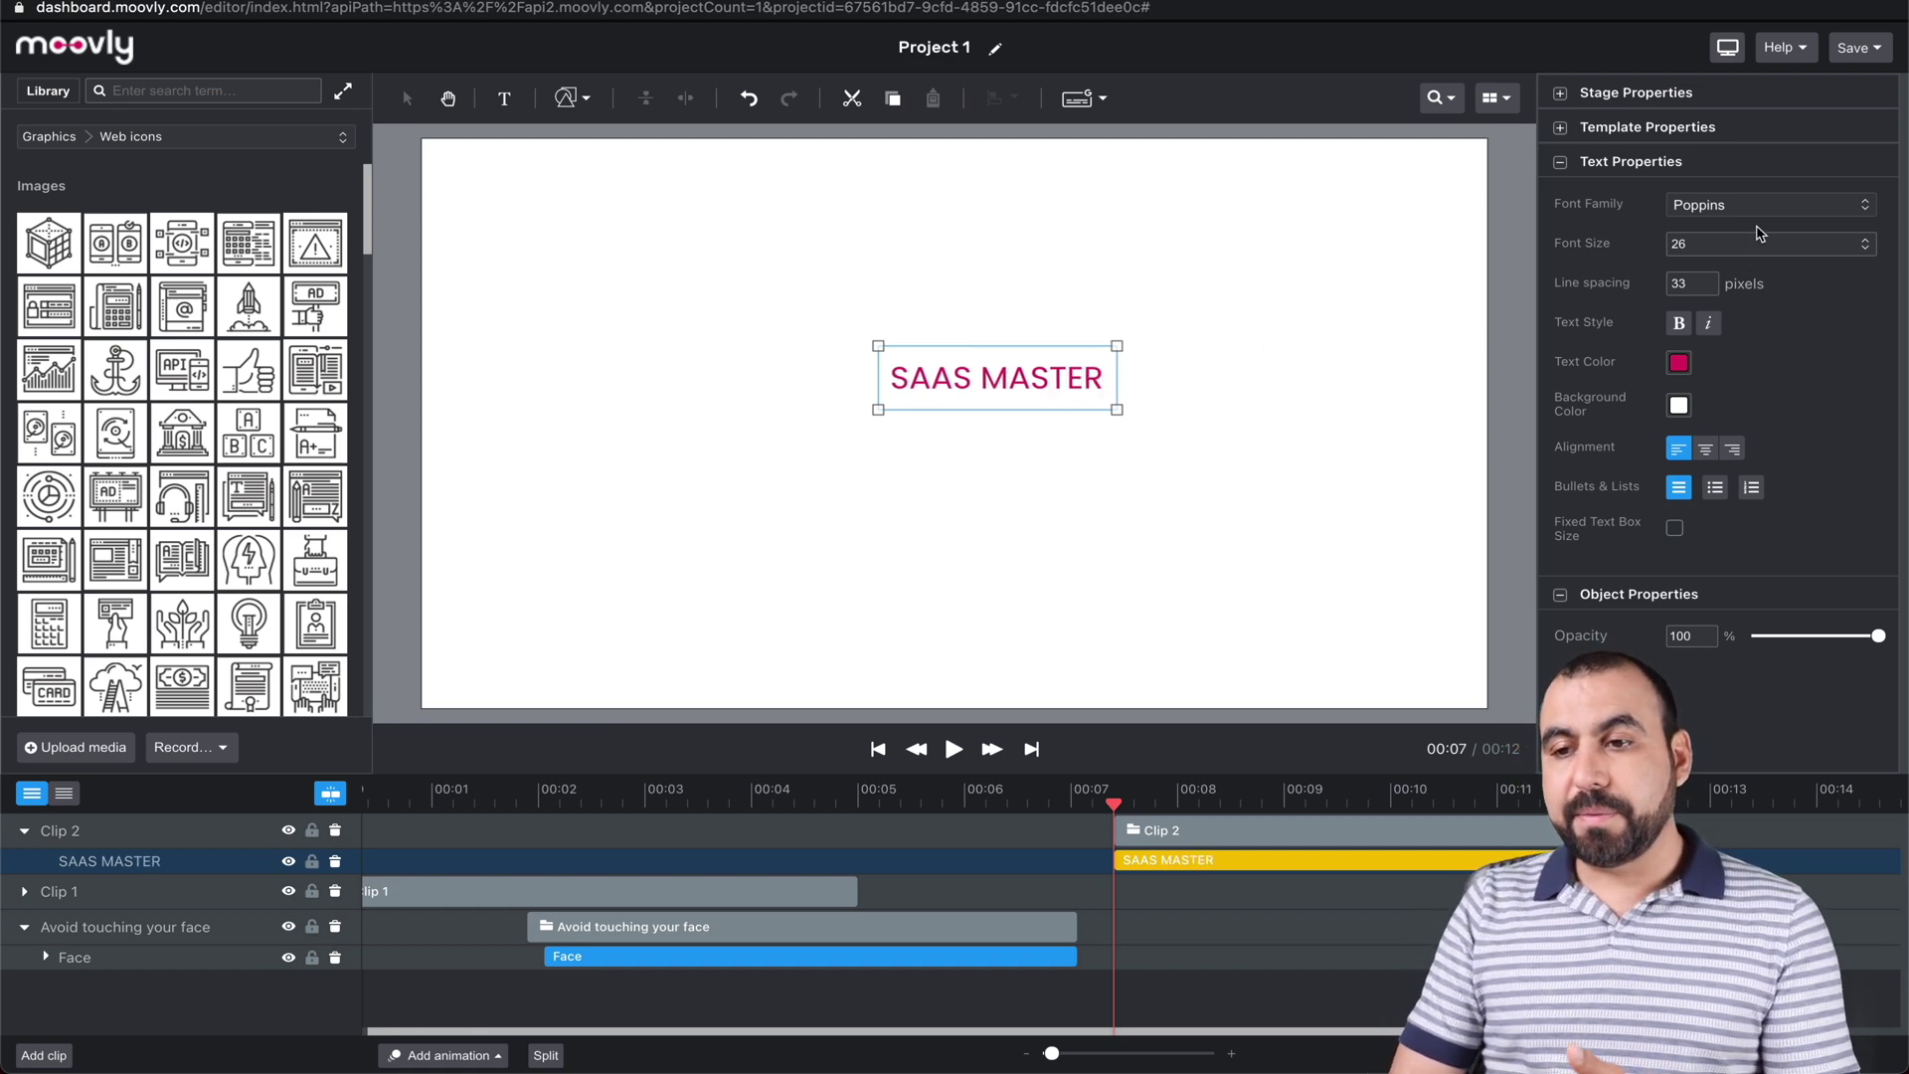
# Keep the title in Poppins at size 26 and bring up the shape choices.
pyautogui.click(1859, 212)
pyautogui.scroll(-1, 1805, 459)
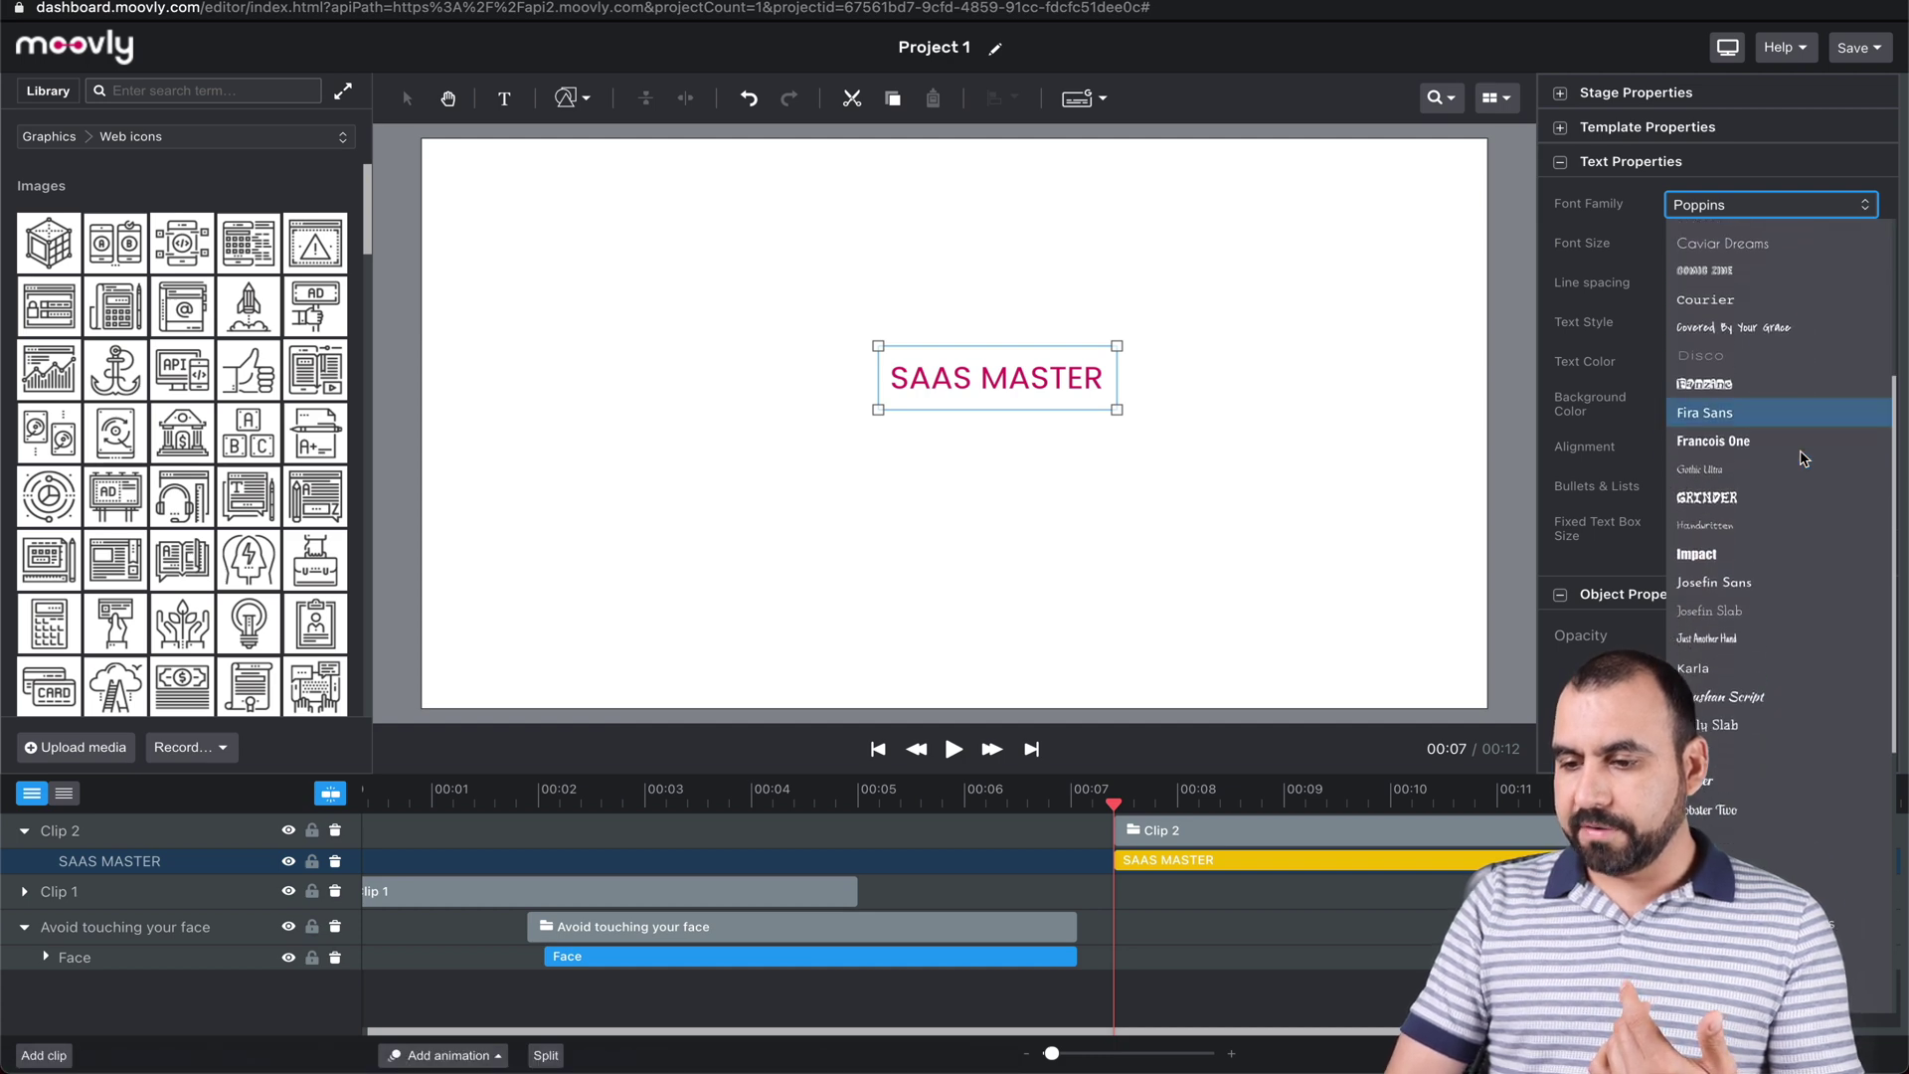
pyautogui.scroll(-3, 1805, 458)
pyautogui.scroll(3, 1779, 398)
pyautogui.click(1581, 233)
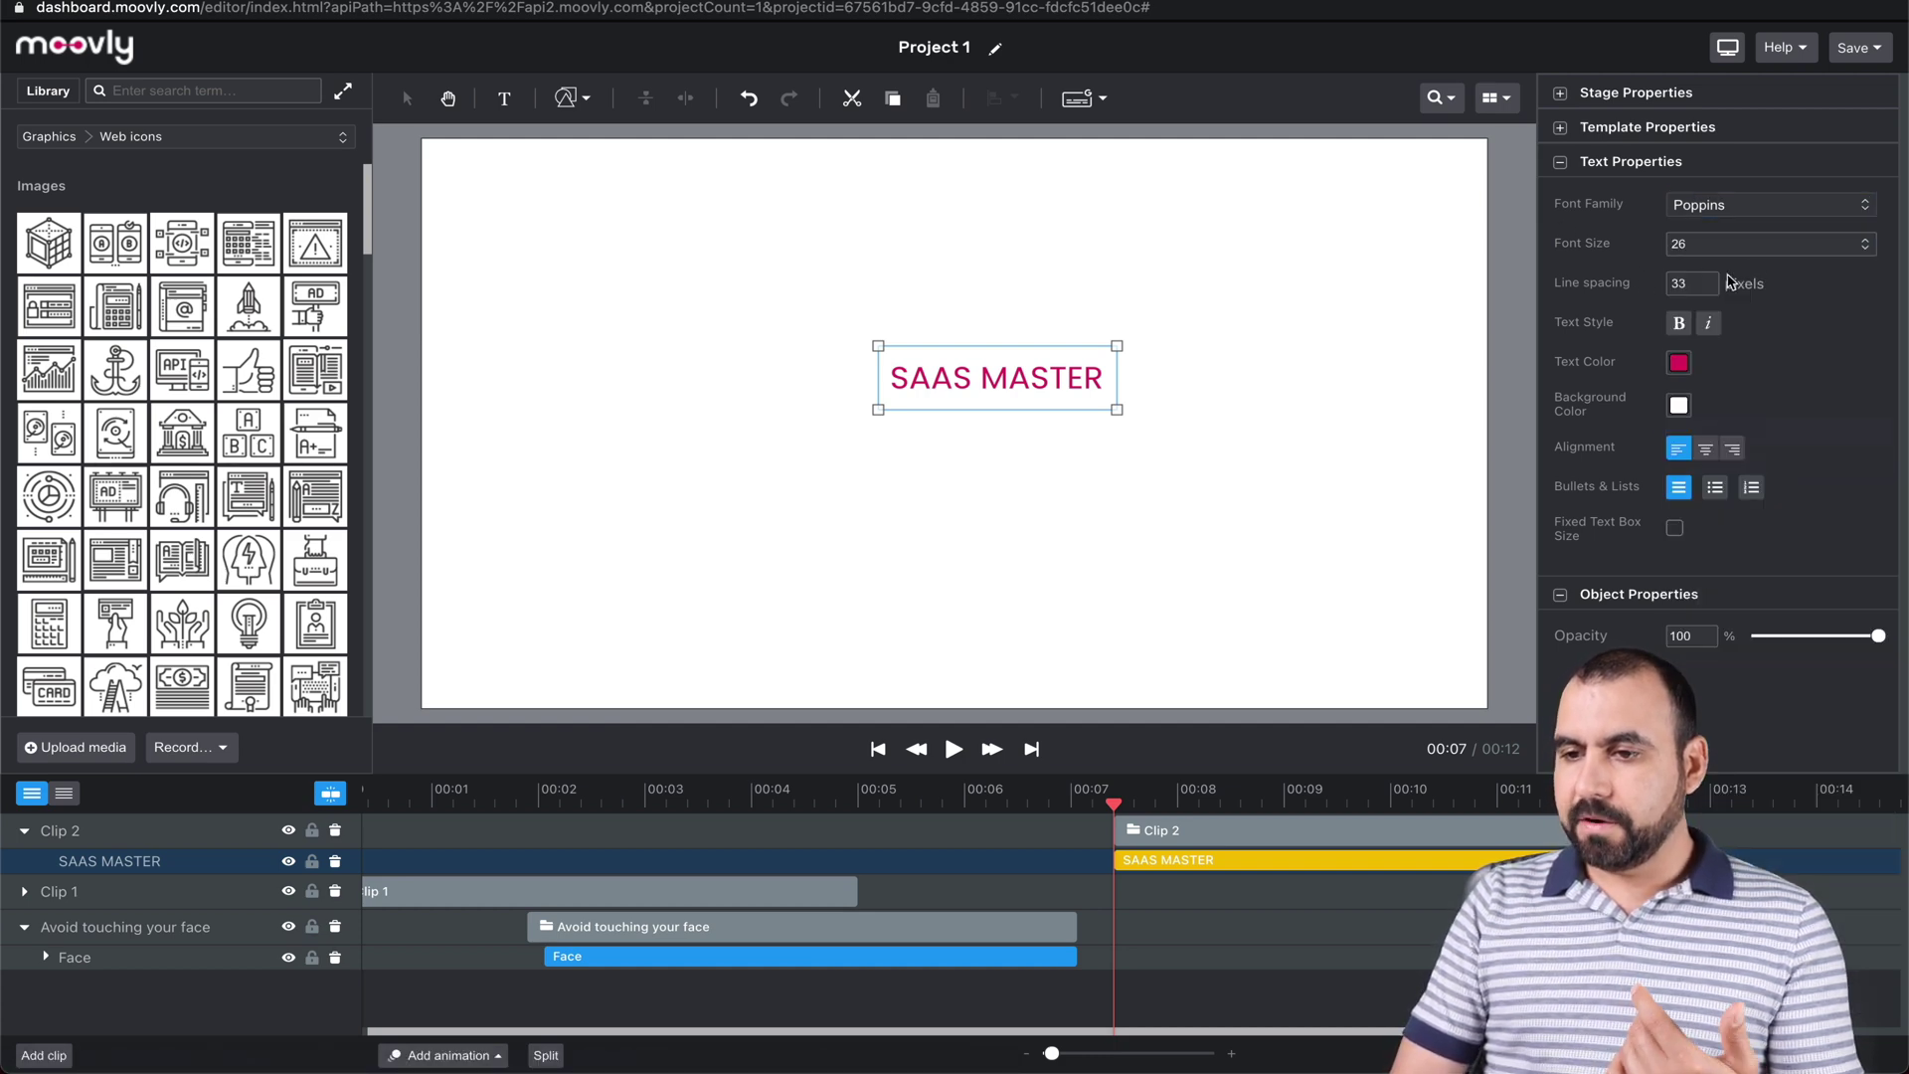
pyautogui.click(1769, 245)
pyautogui.click(1586, 307)
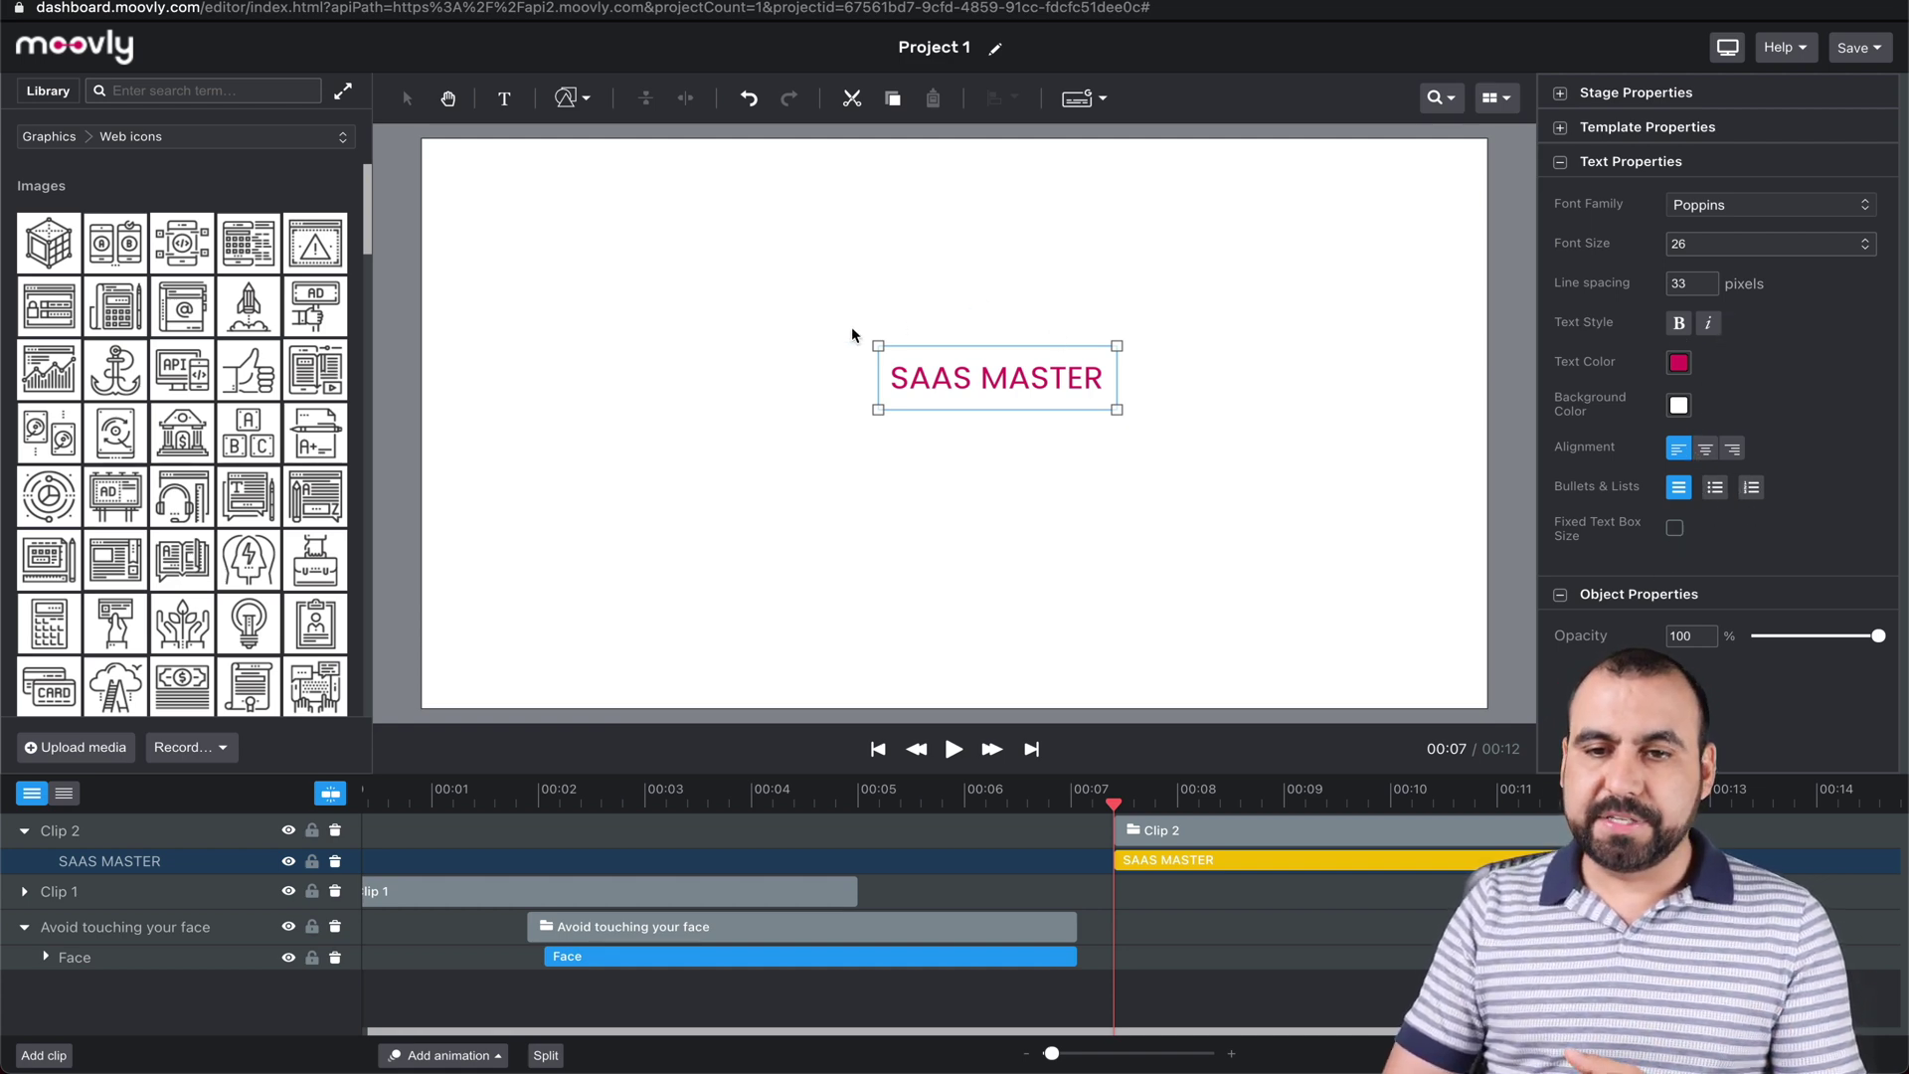
pyautogui.click(568, 97)
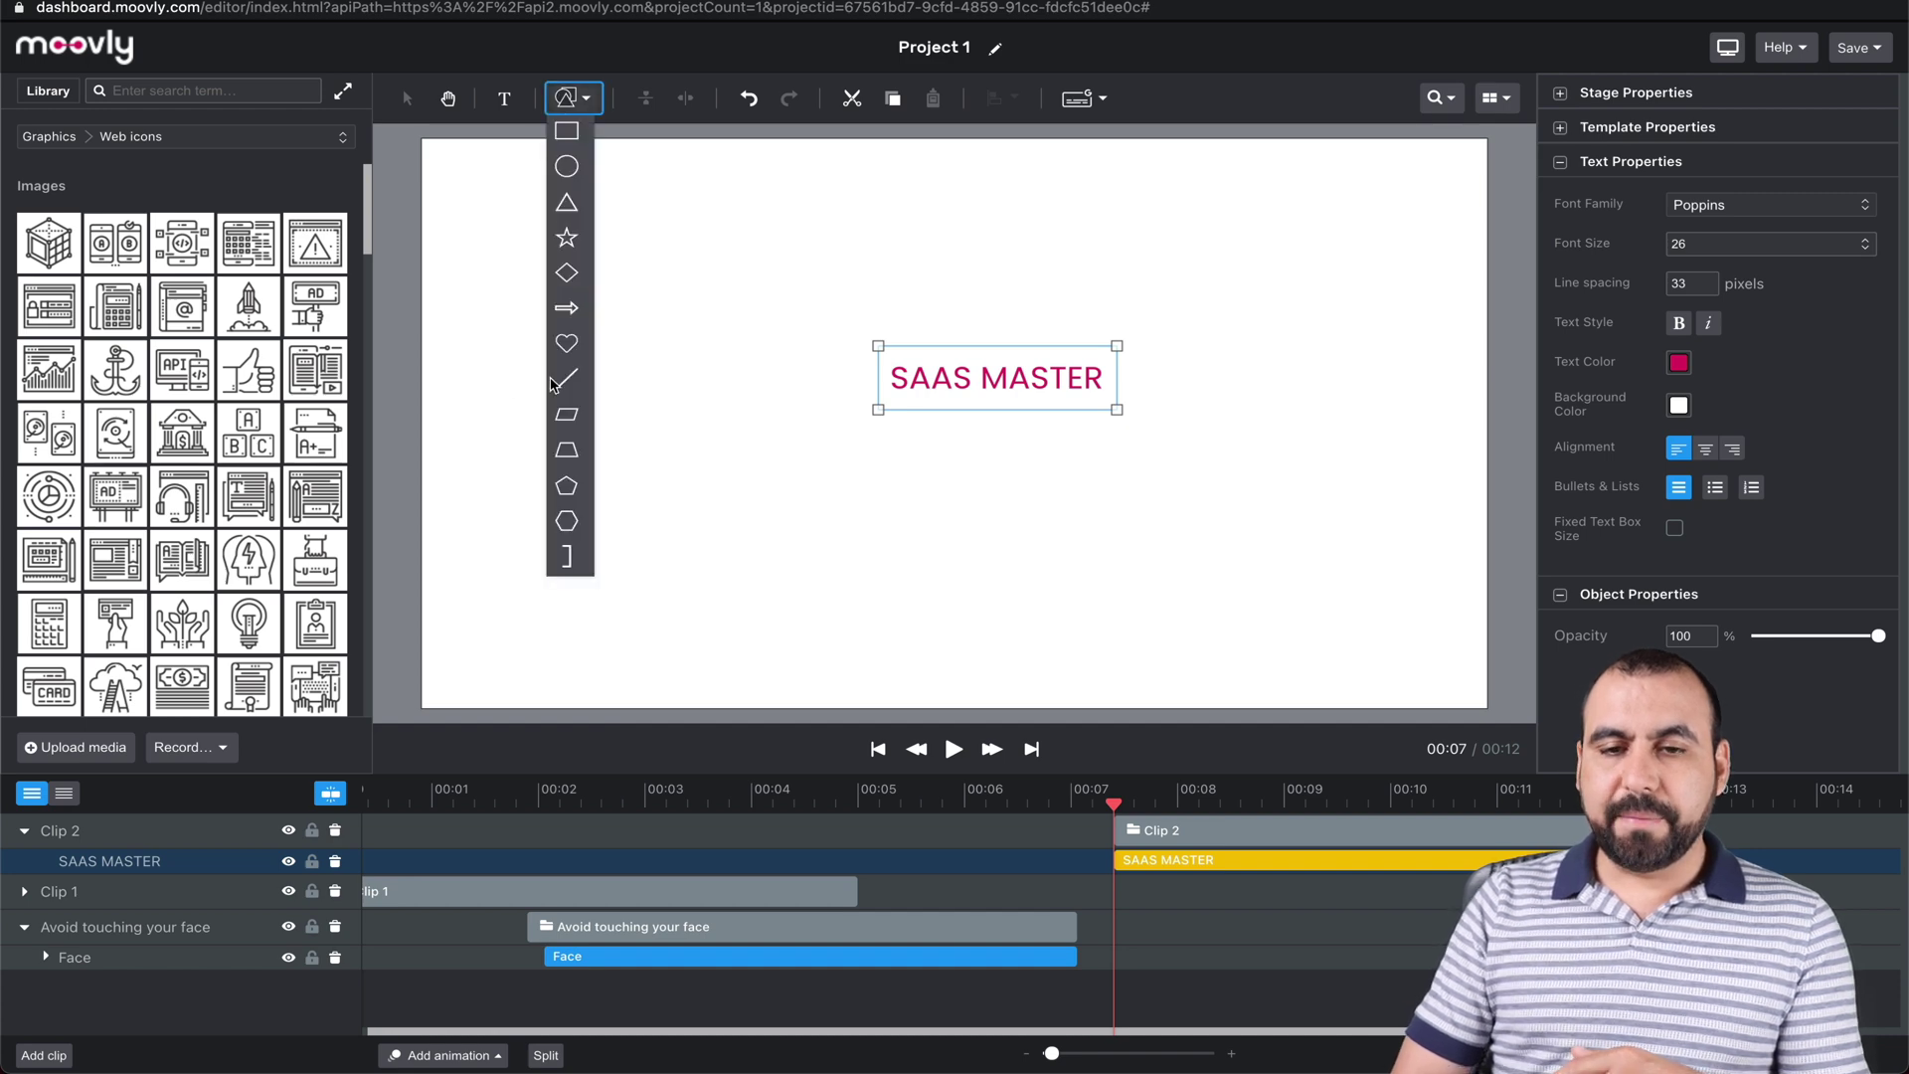
# Draw a rectangle over the SAAS MASTER title and move its layer beneath the text.
pyautogui.click(567, 132)
pyautogui.moveTo(1158, 322)
pyautogui.mouseDown()
pyautogui.moveTo(867, 404)
pyautogui.moveTo(840, 439)
pyautogui.mouseUp()
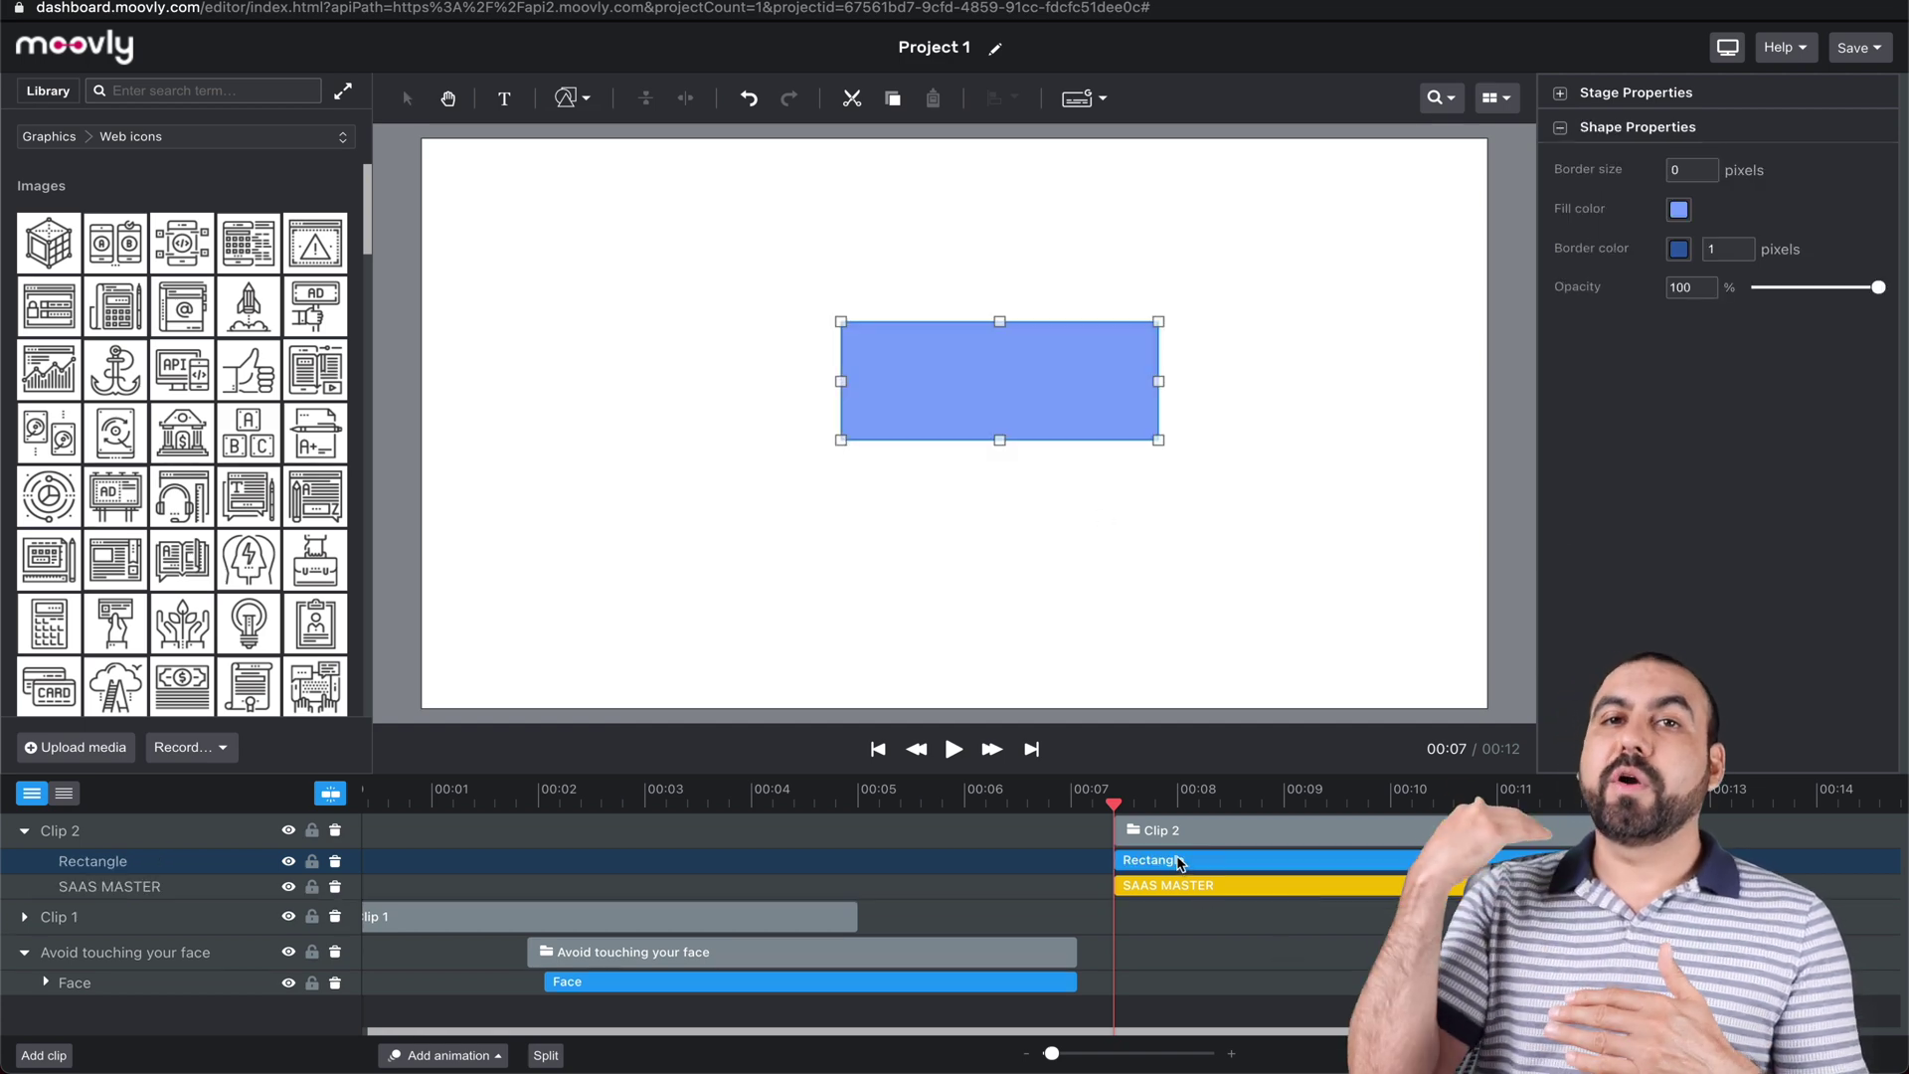
pyautogui.moveTo(1179, 861); pyautogui.dragTo(1178, 873)
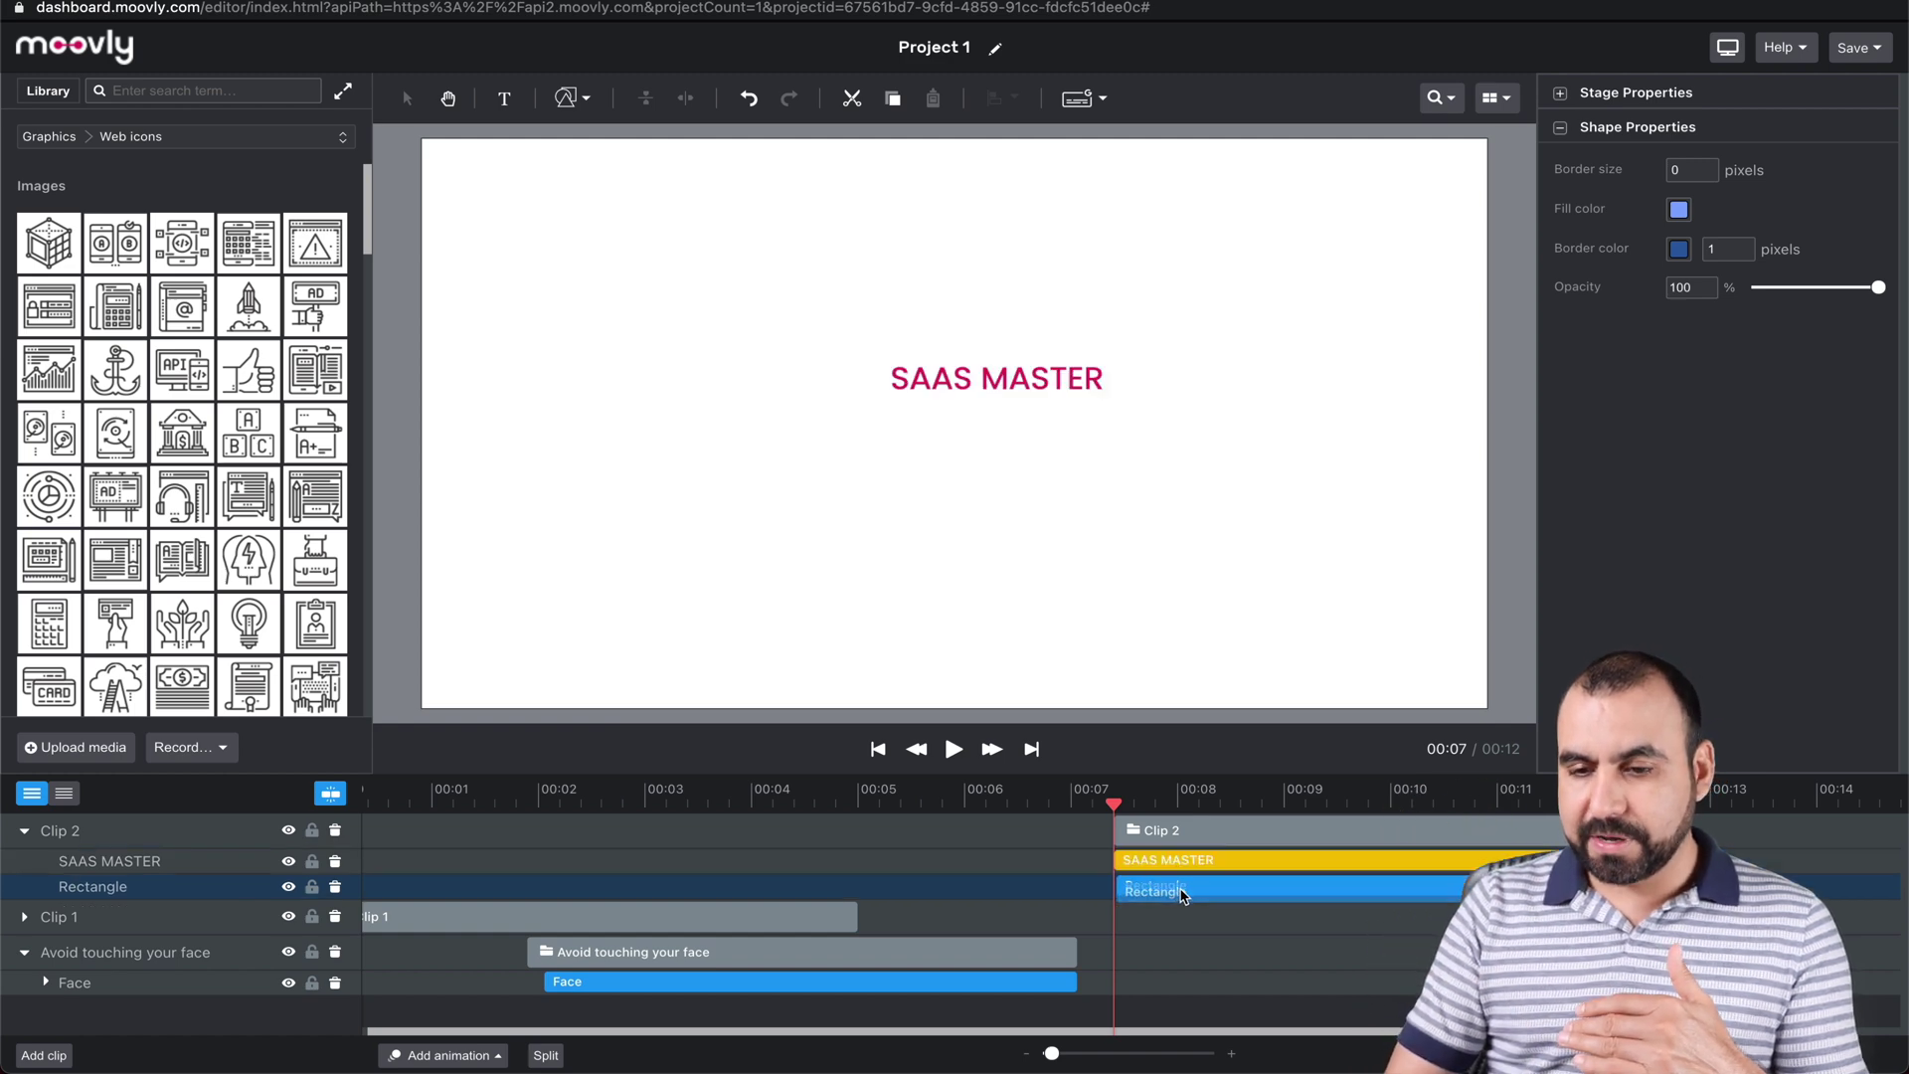
pyautogui.click(1162, 801)
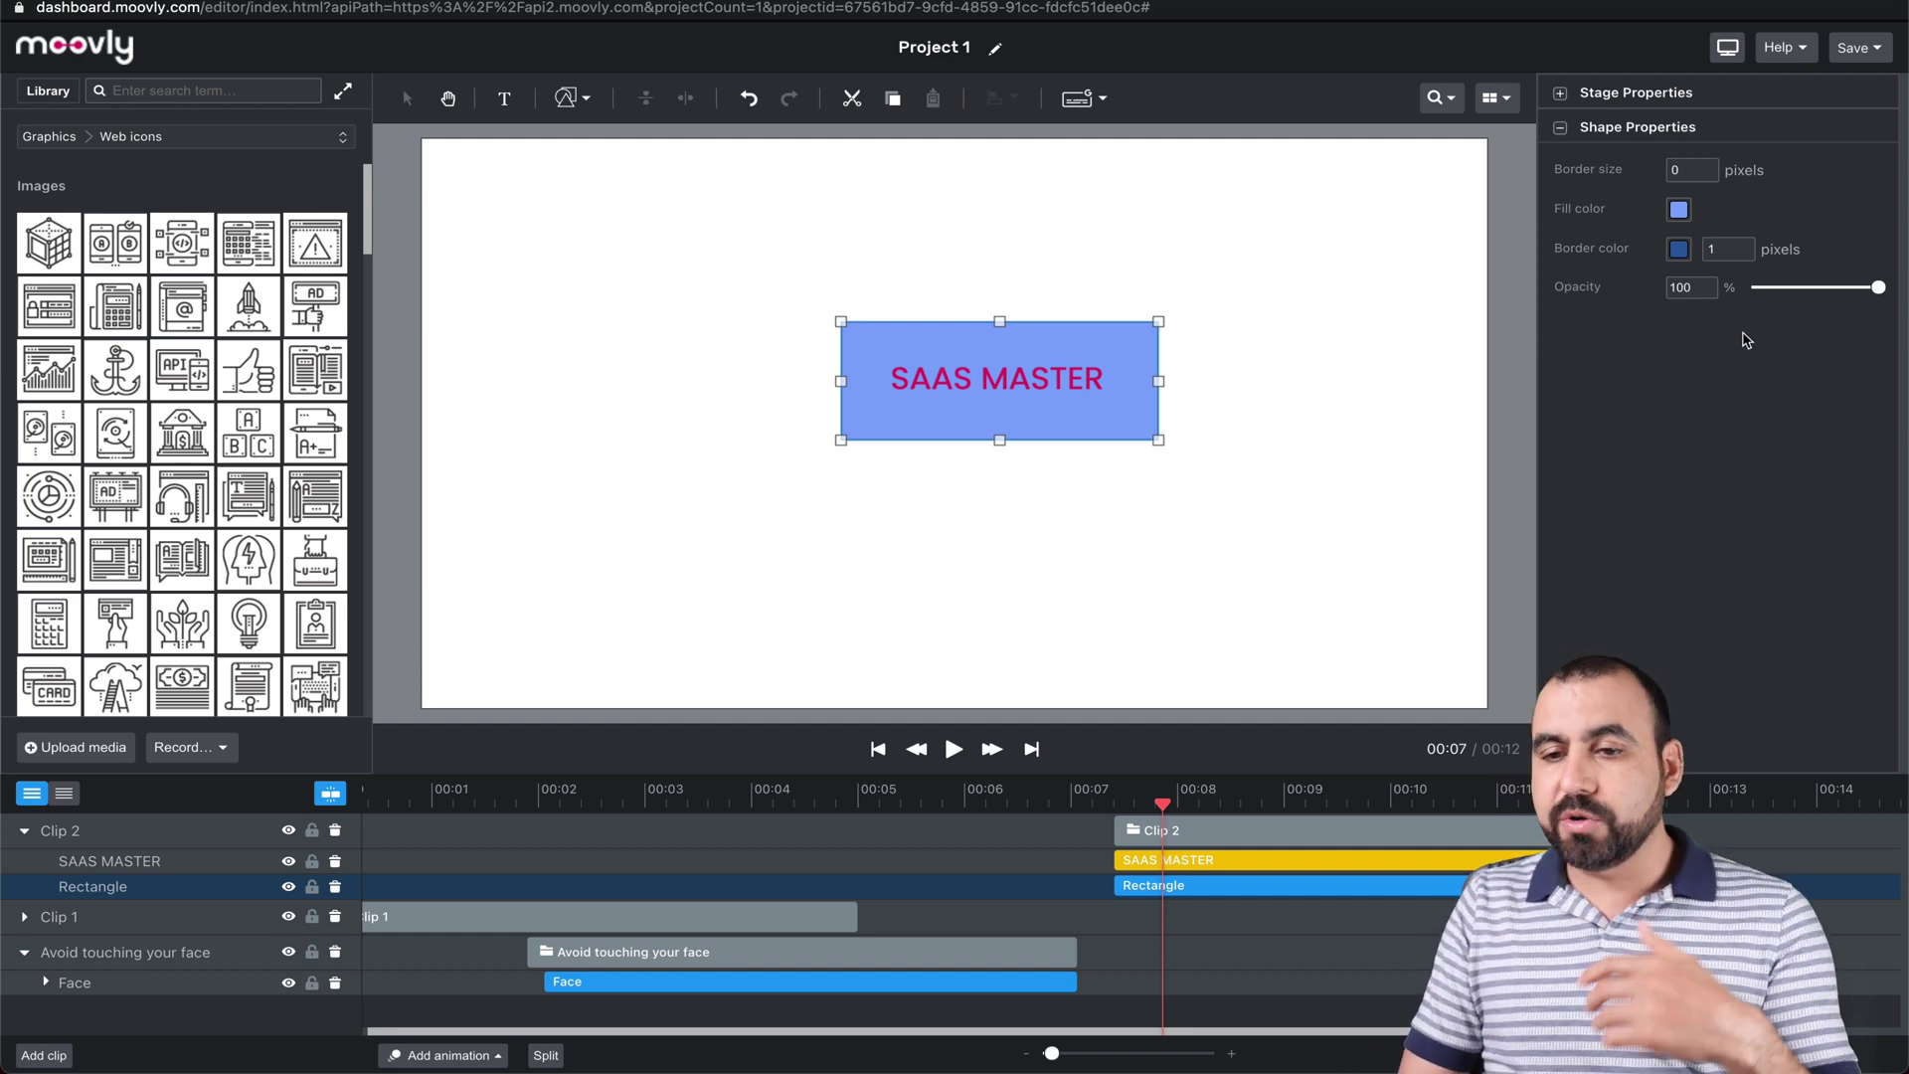
pyautogui.click(1005, 388)
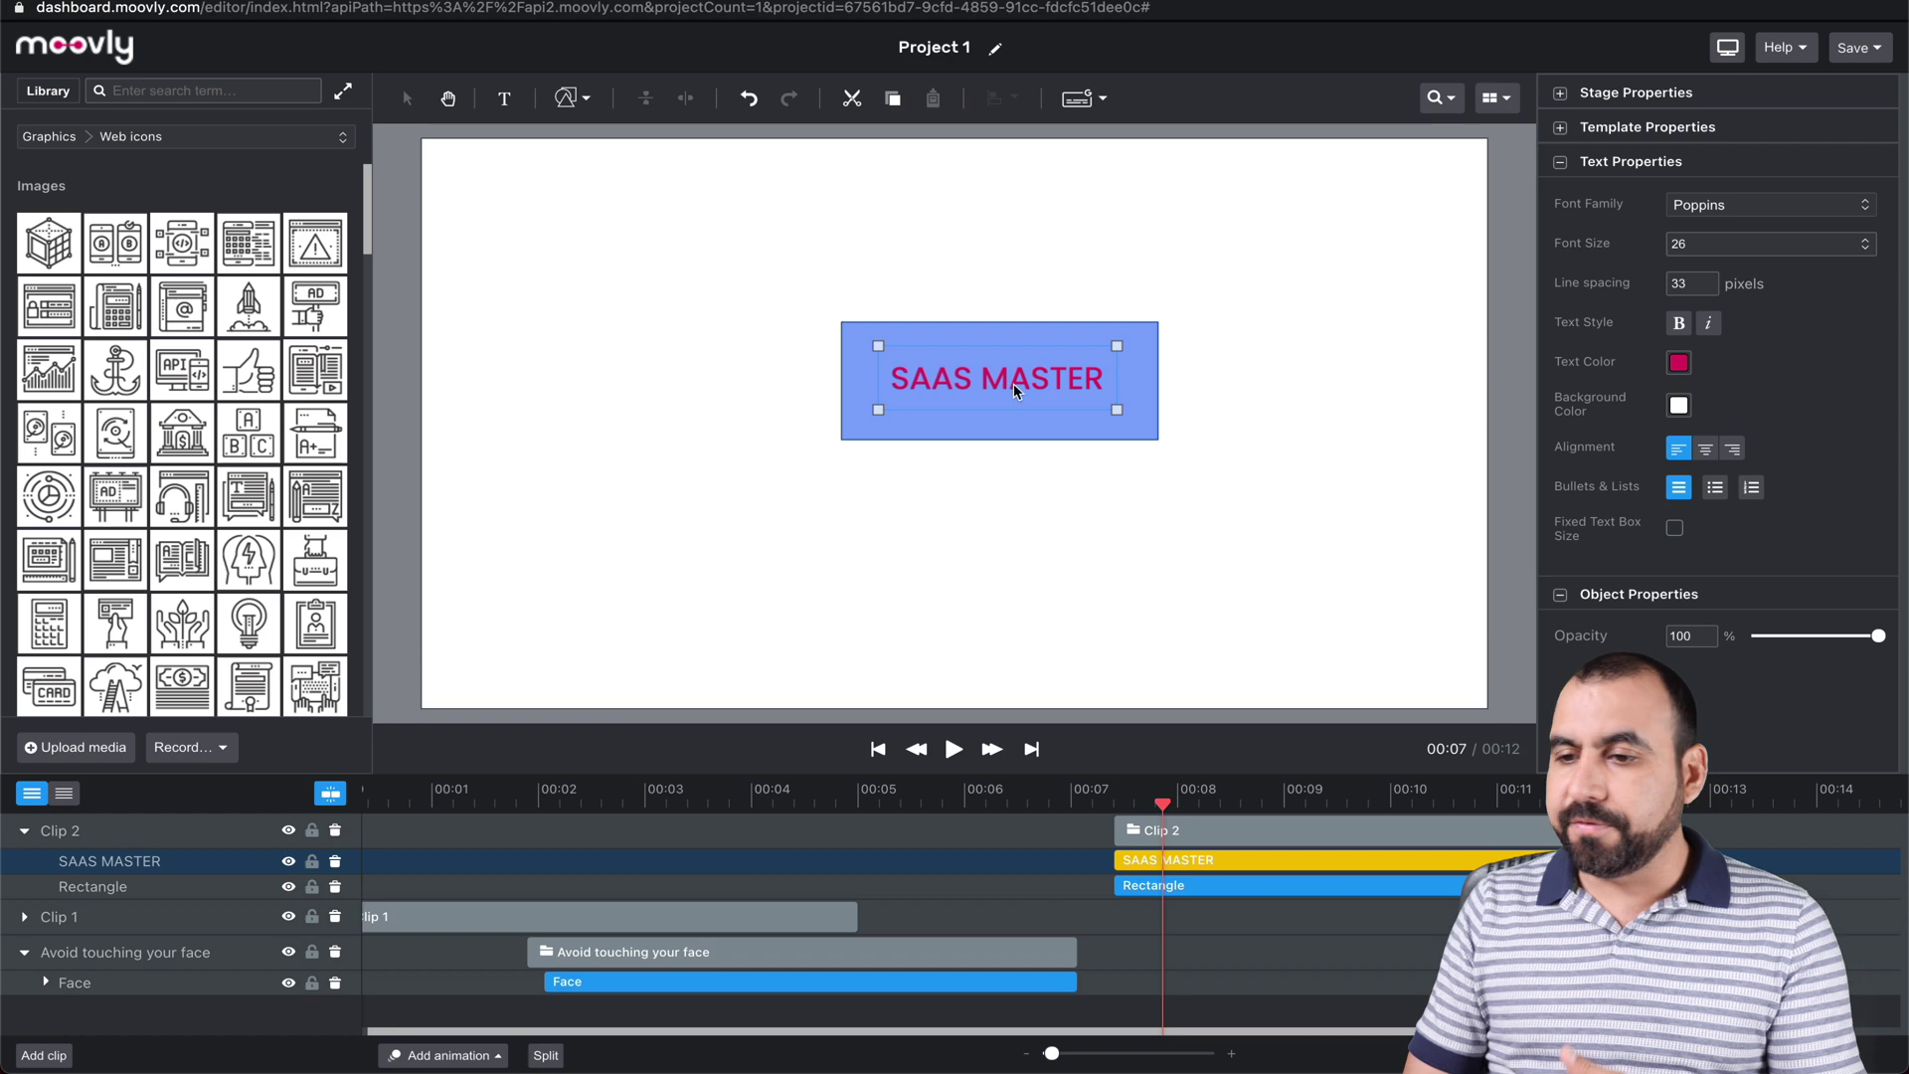
# Add the Business Clips Process 2 clip to the stage and preview it from 00:08.
pyautogui.click(48, 93)
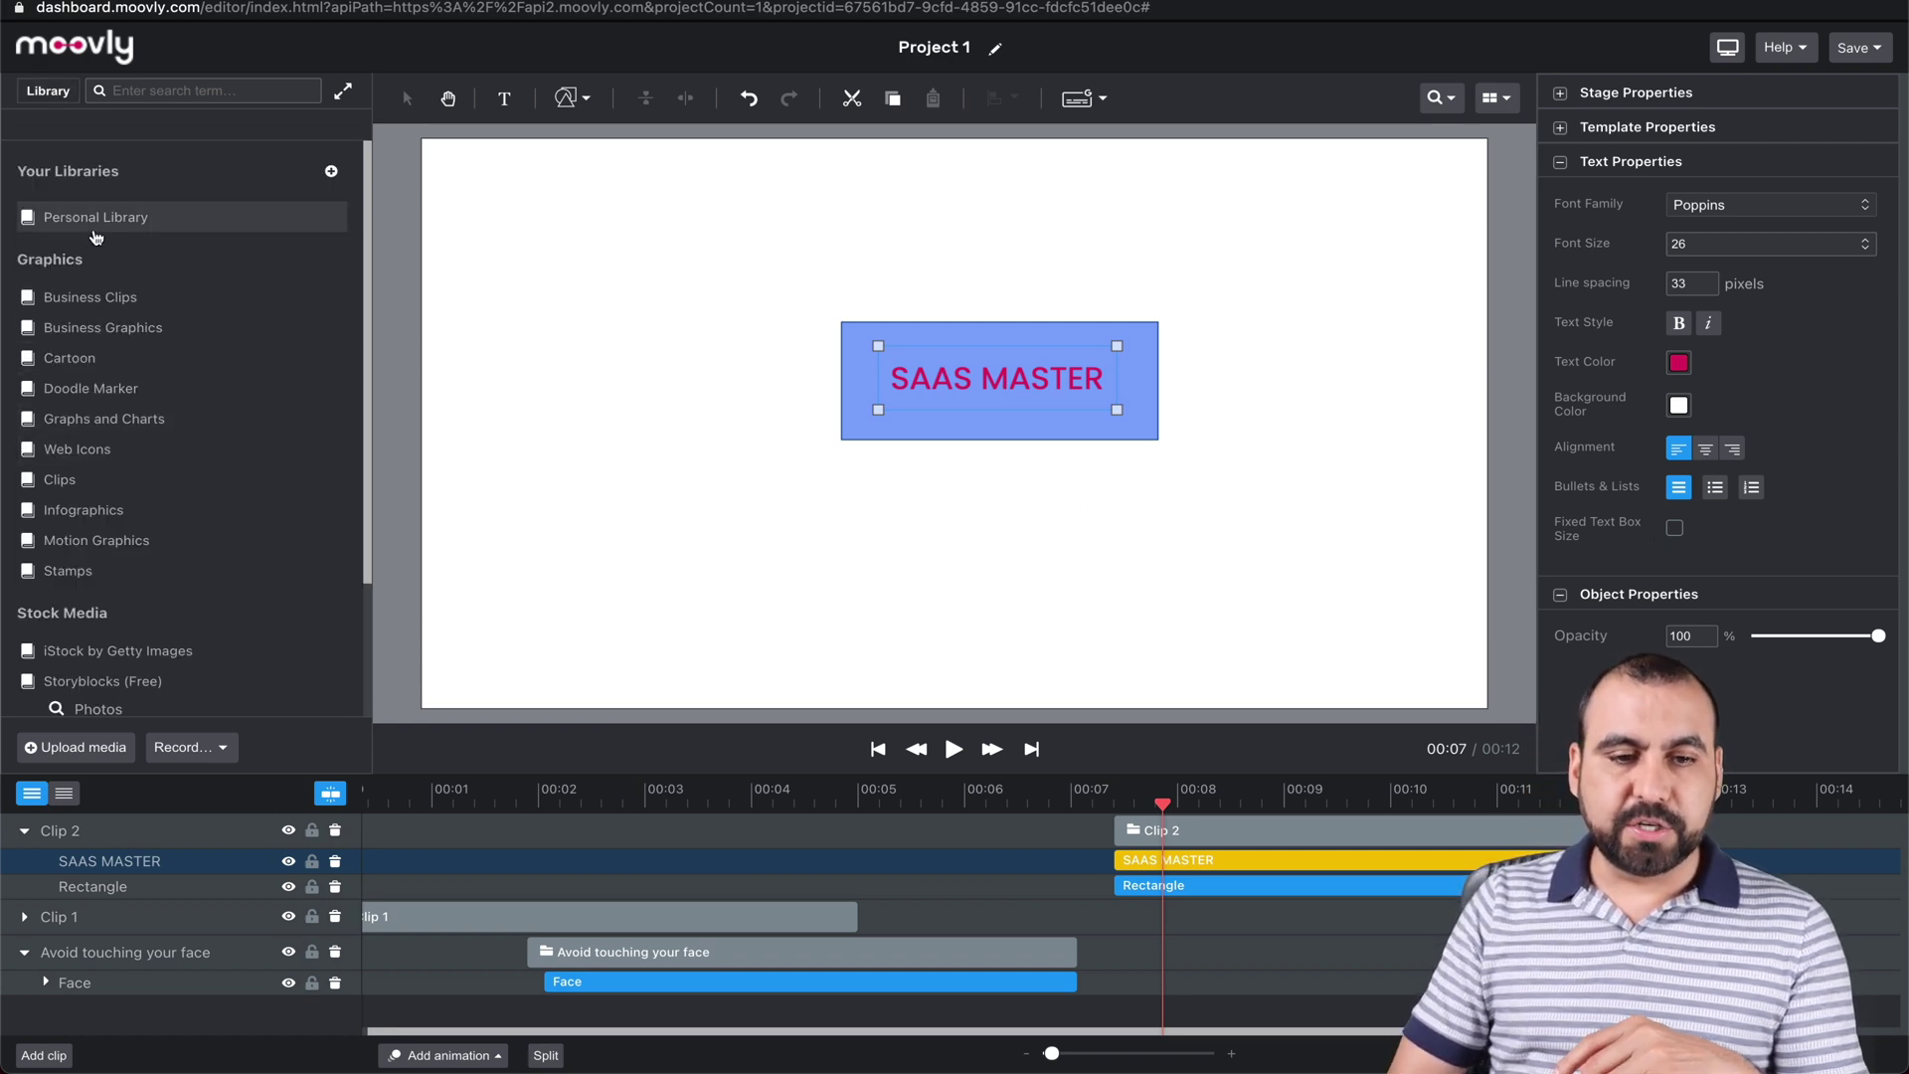
pyautogui.click(165, 306)
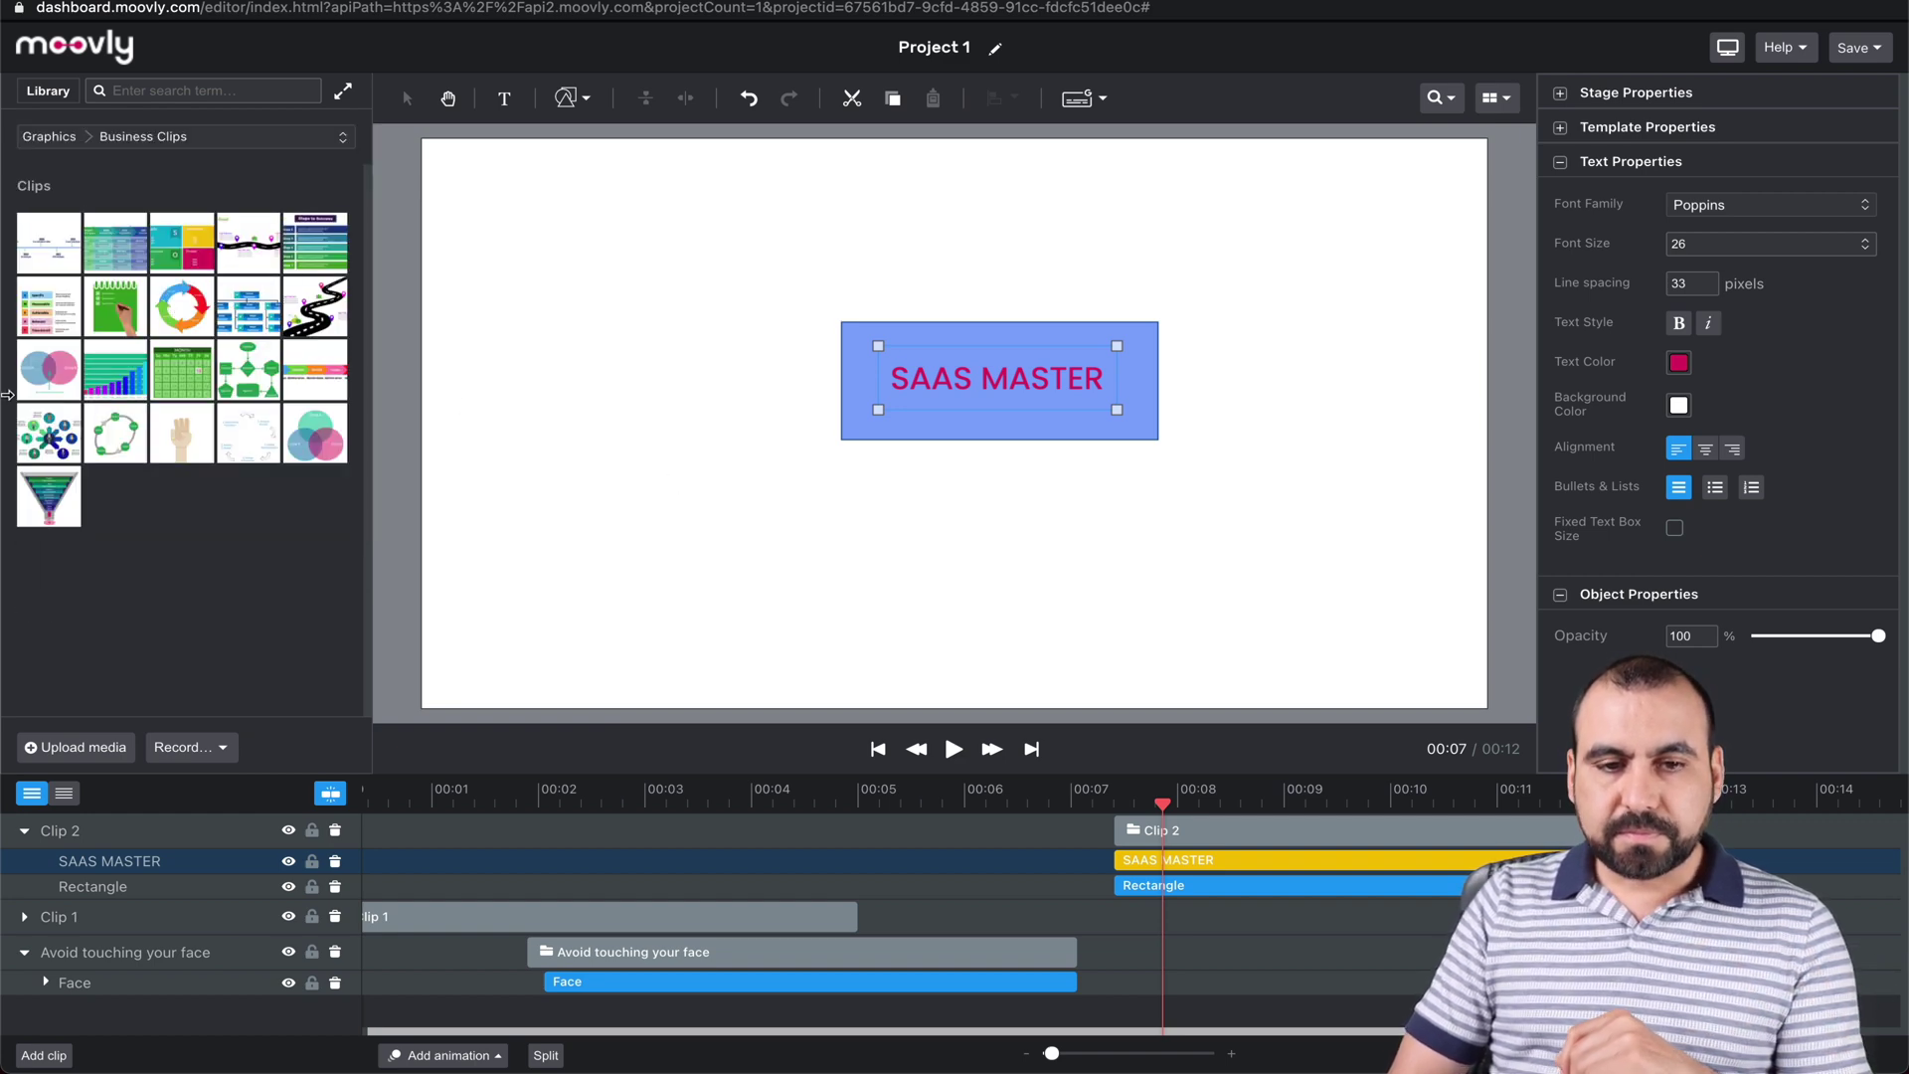
pyautogui.moveTo(117, 249); pyautogui.dragTo(812, 491)
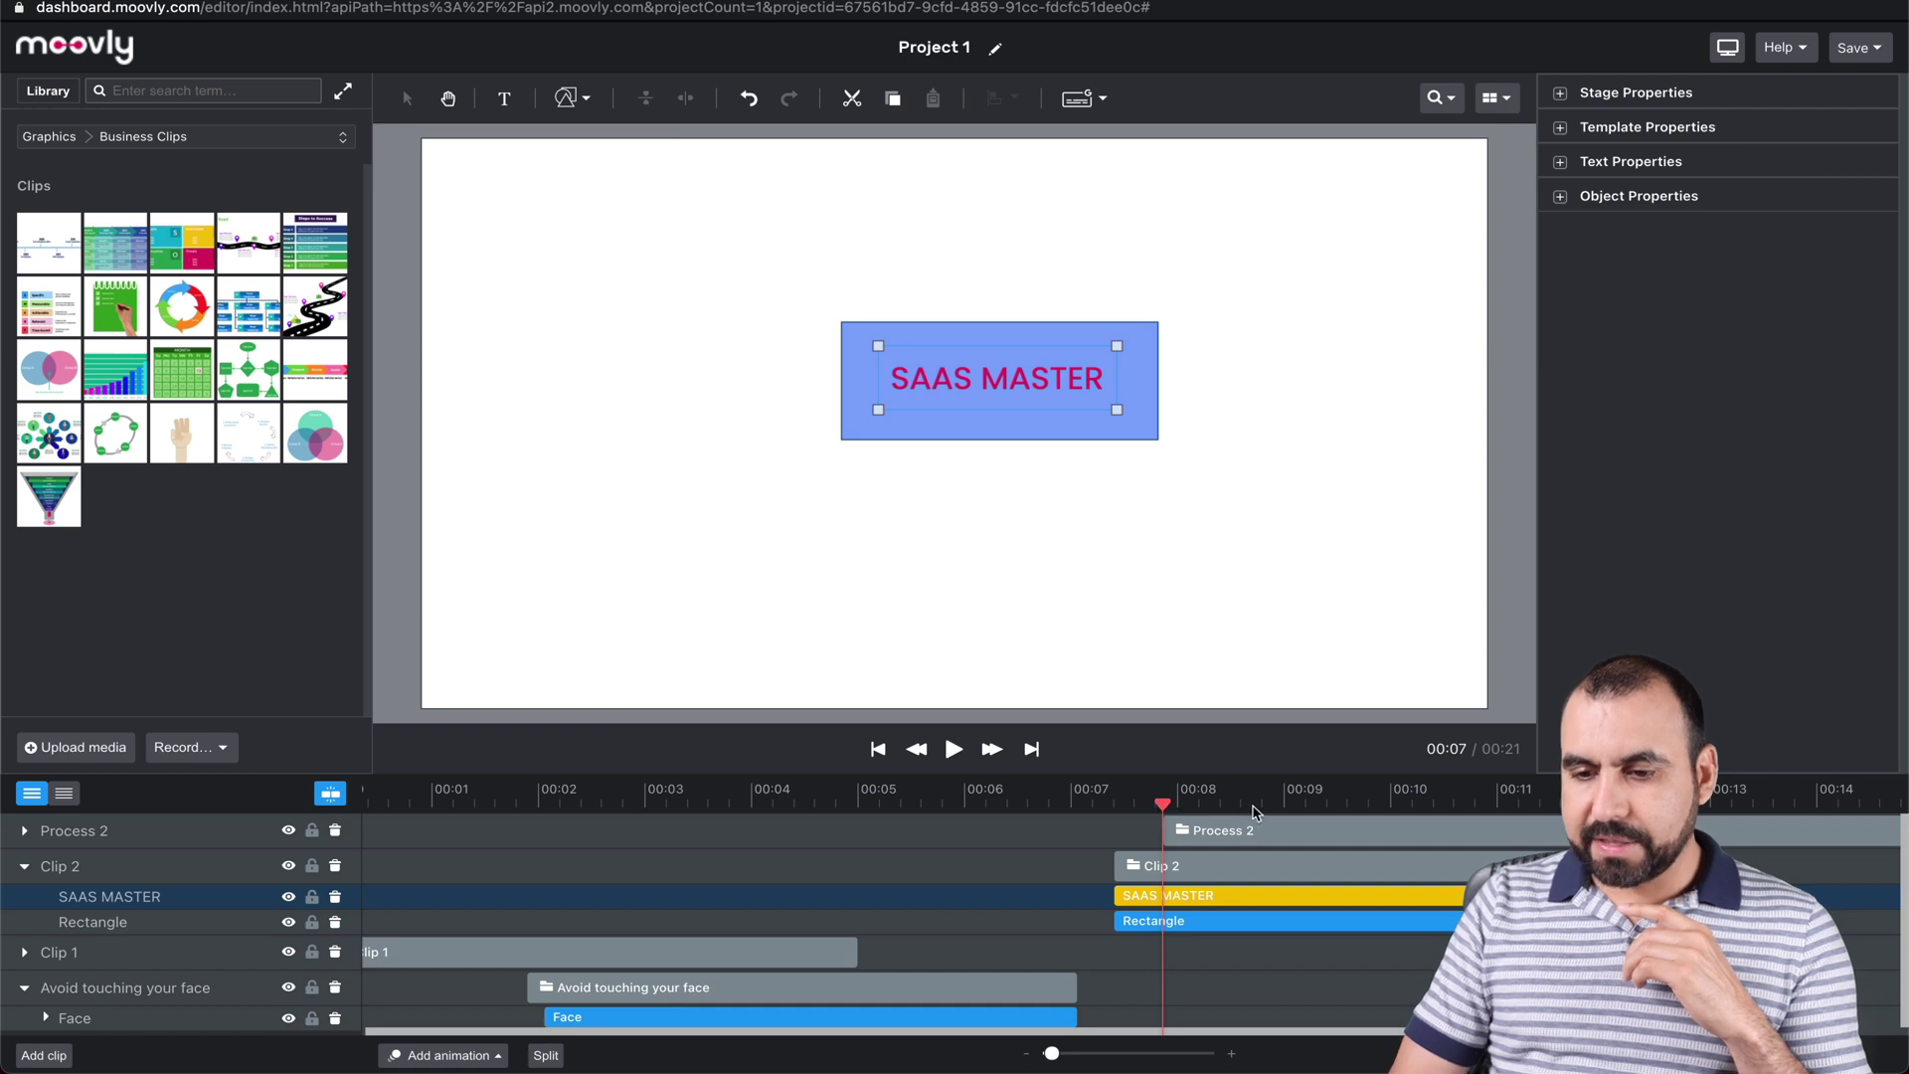
pyautogui.click(1219, 796)
pyautogui.press('space')
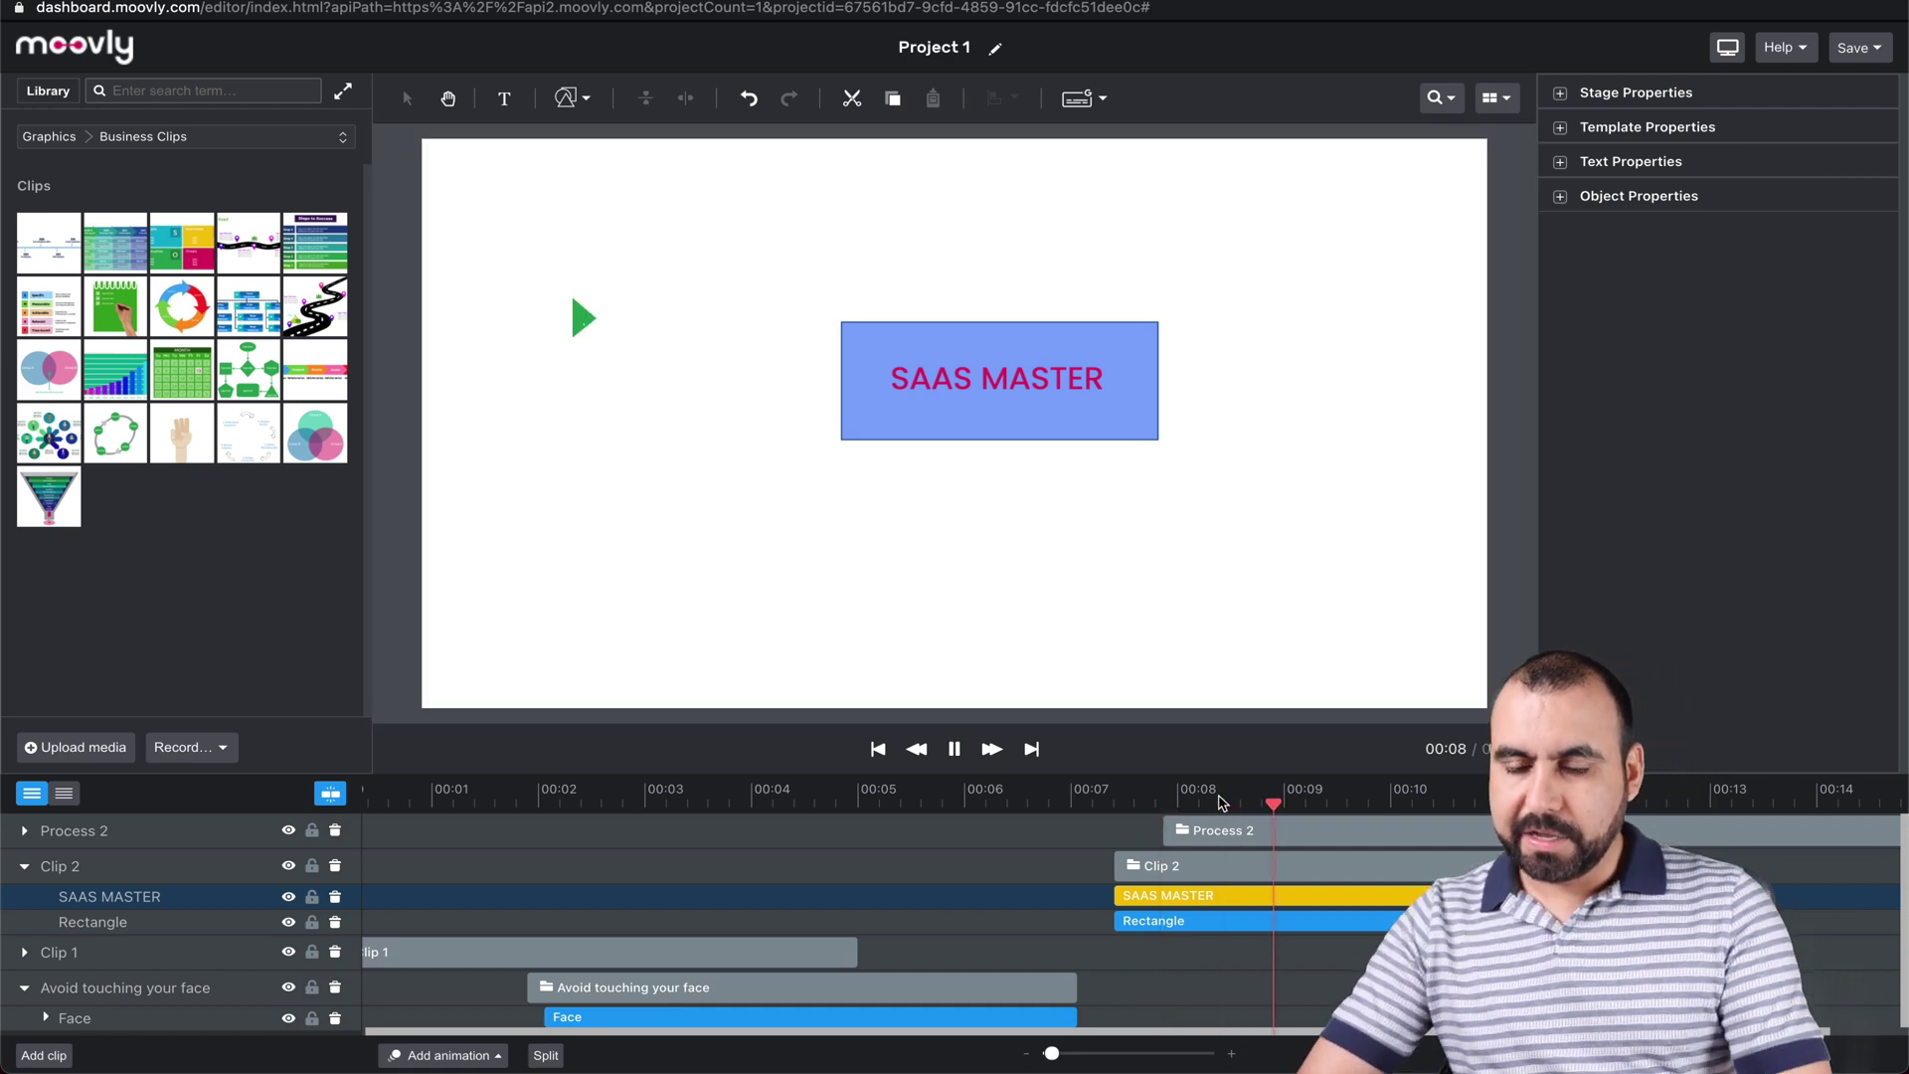
pyautogui.press('space')
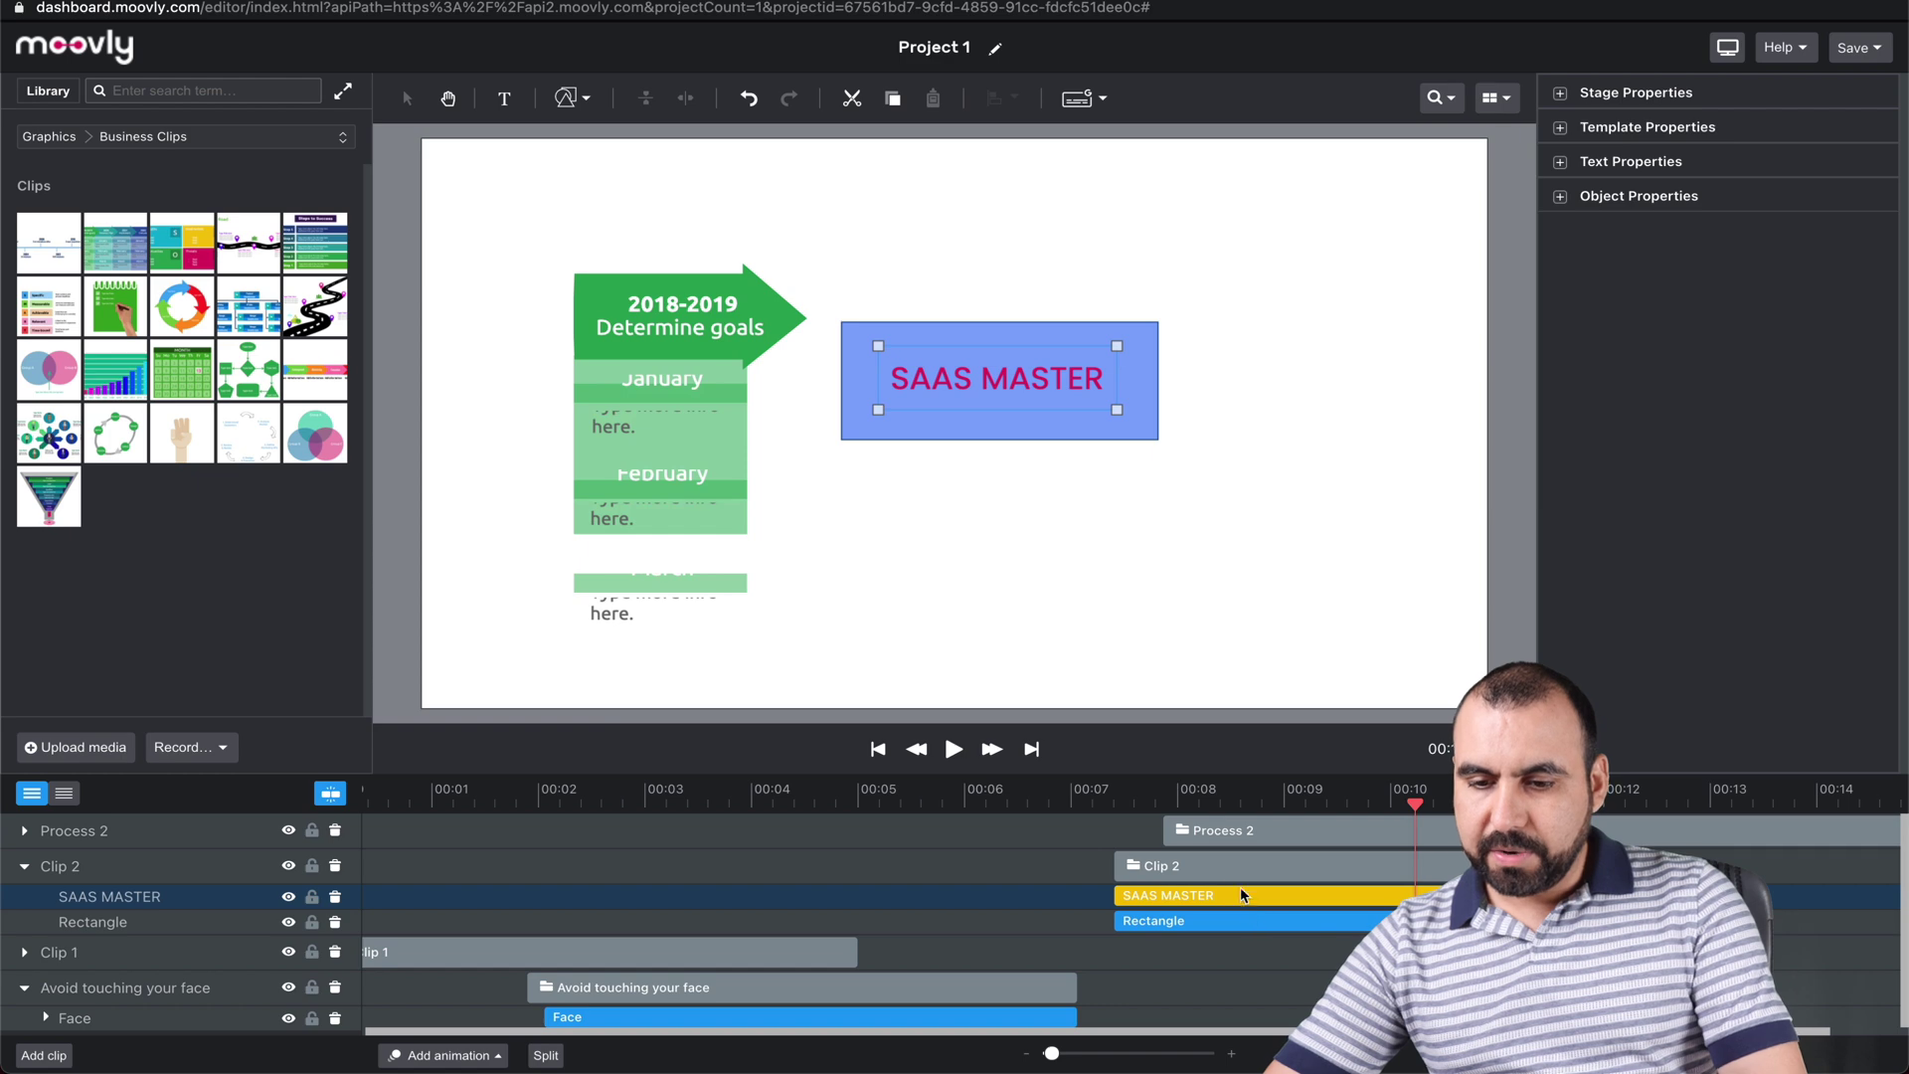
# Delete the Clip 2 title and rectangle, then play through the 2018–2022 process arrows.
pyautogui.click(1219, 865)
pyautogui.press('Delete')
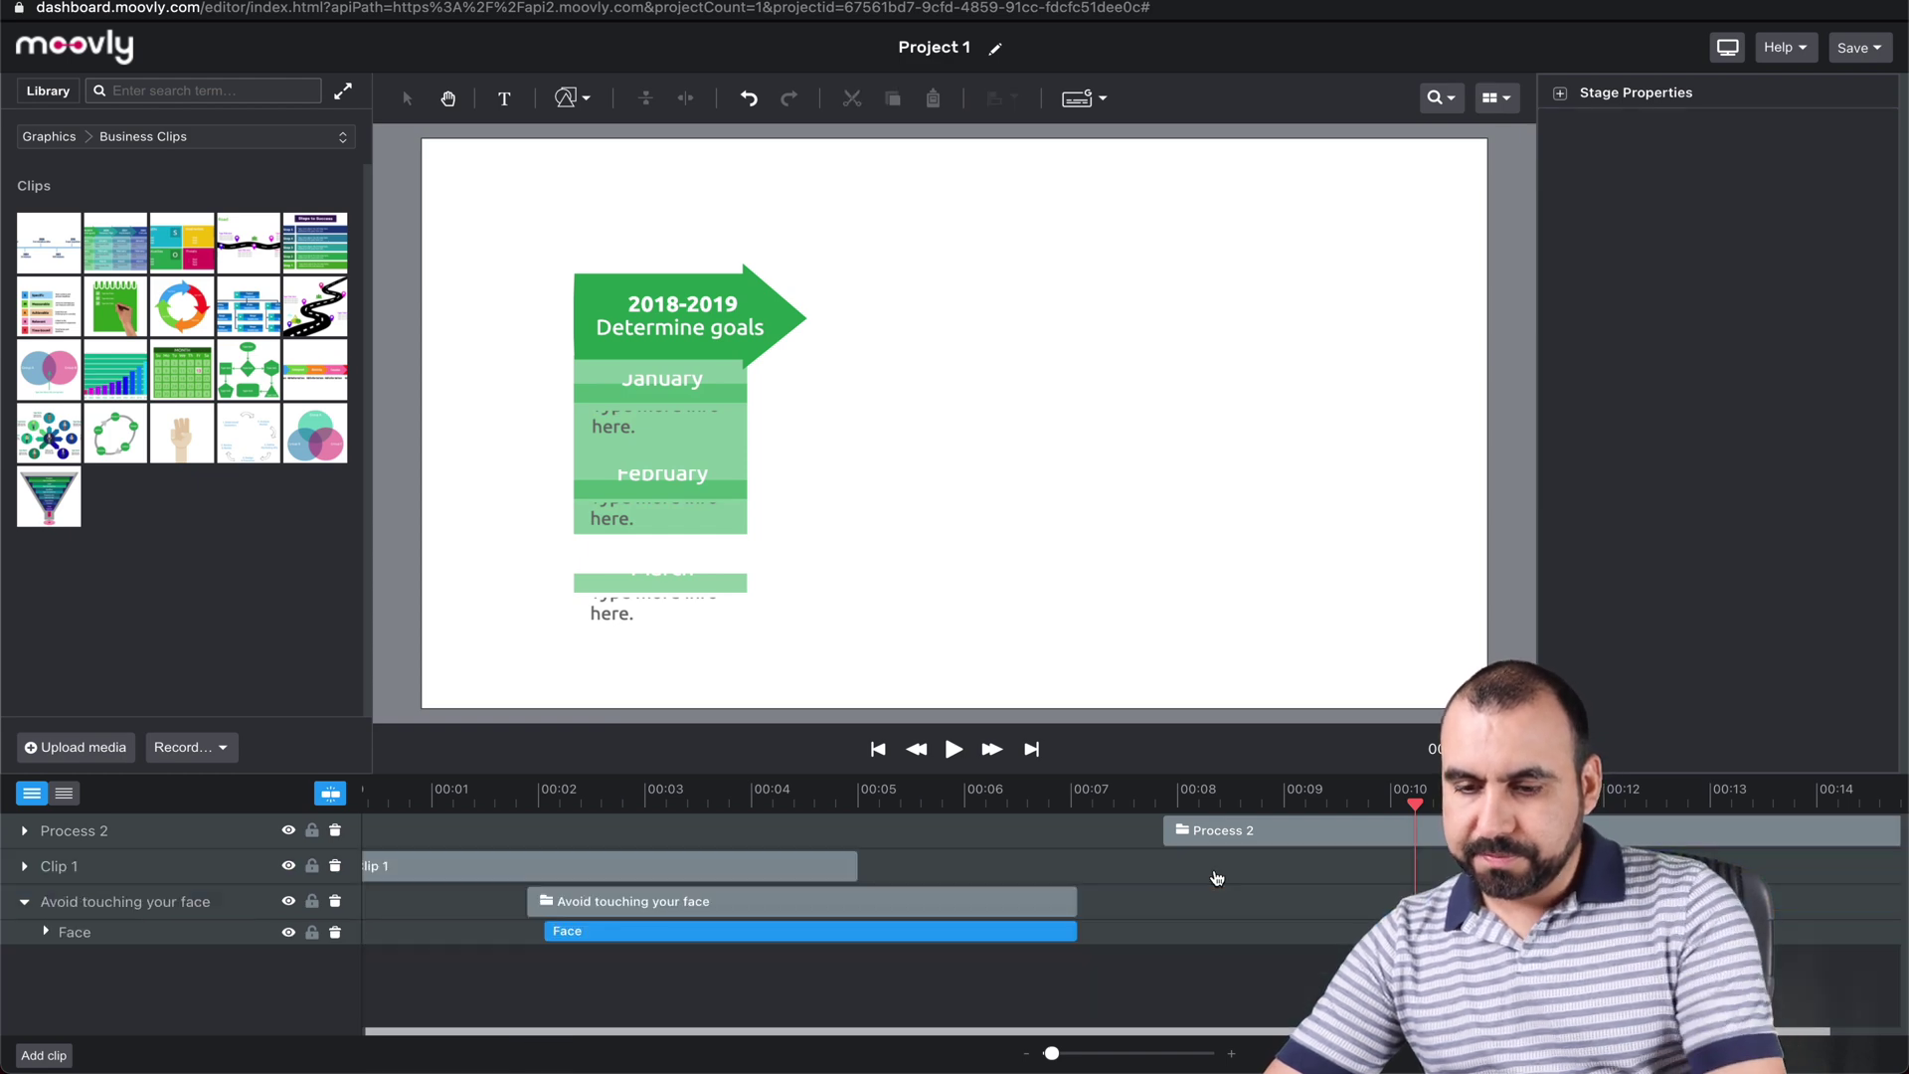
pyautogui.moveTo(1415, 796); pyautogui.dragTo(1190, 798)
pyautogui.press('space')
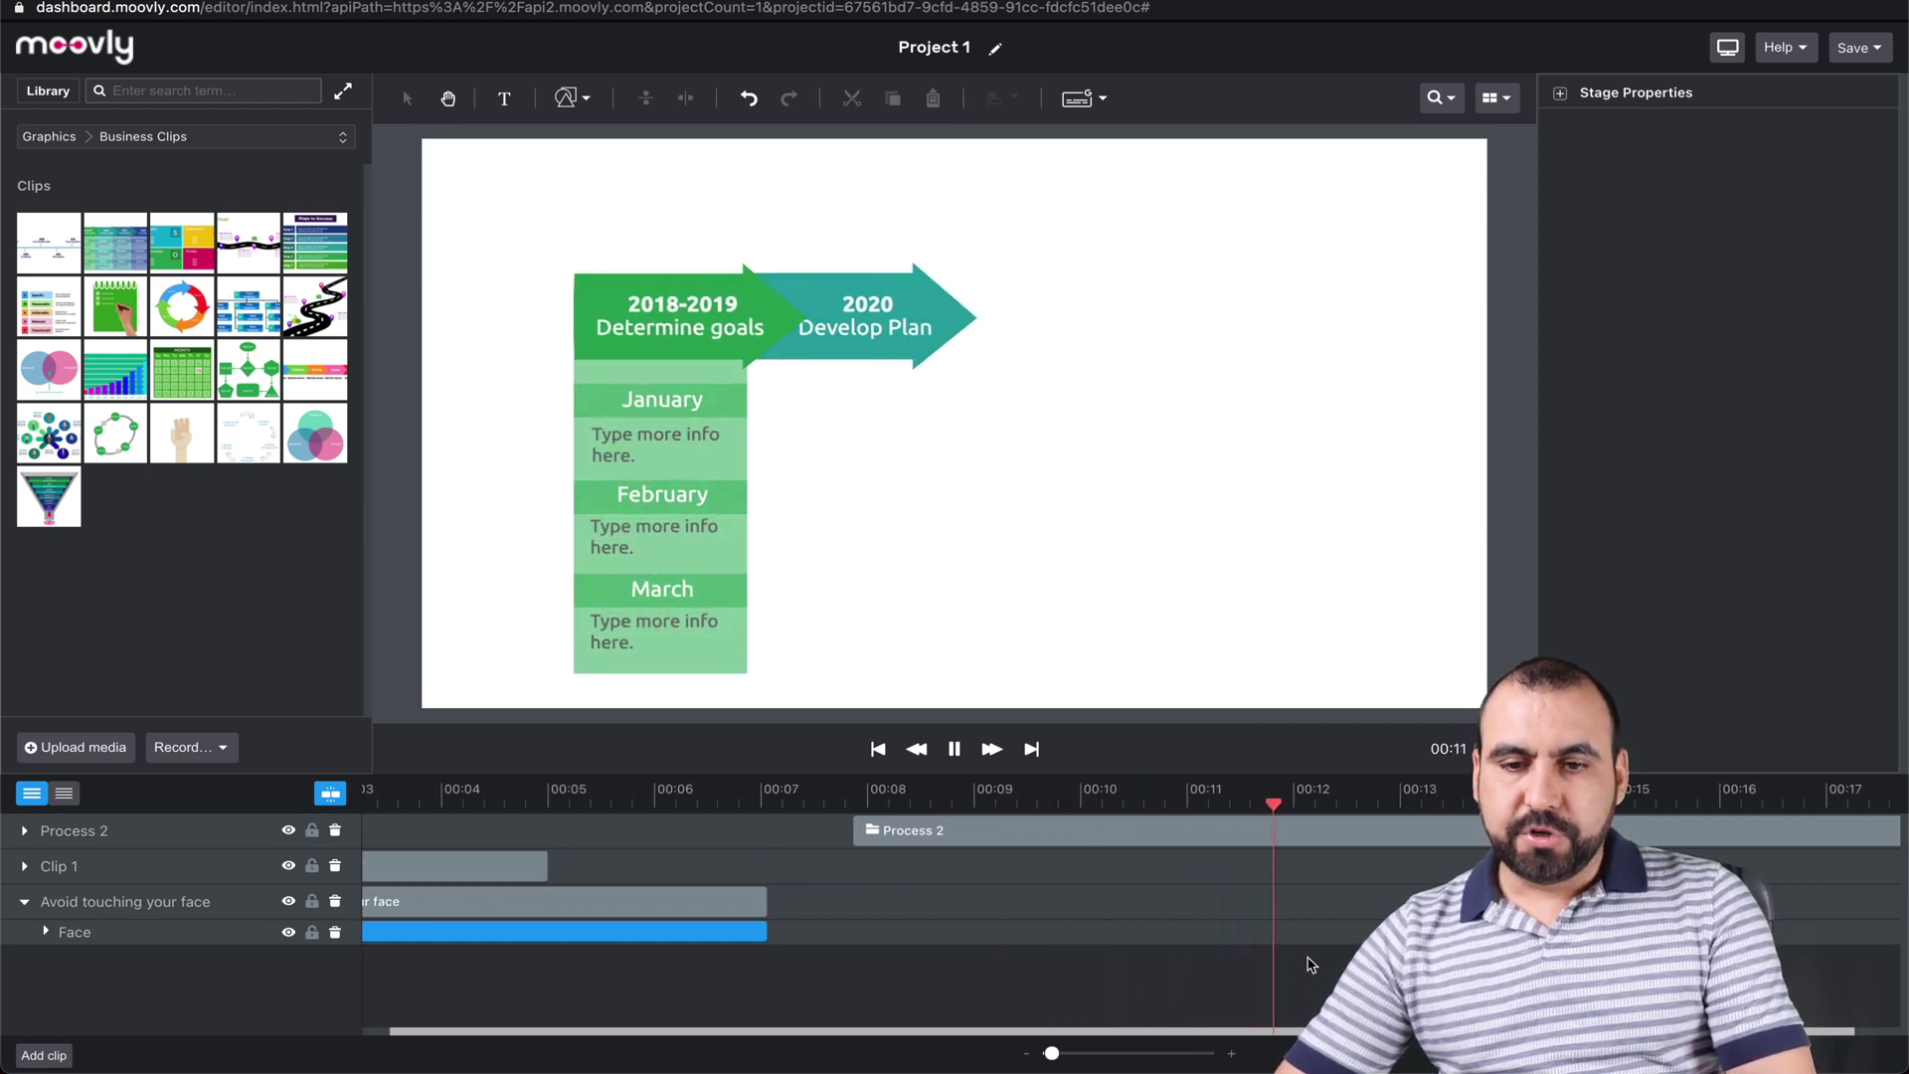
pyautogui.click(706, 343)
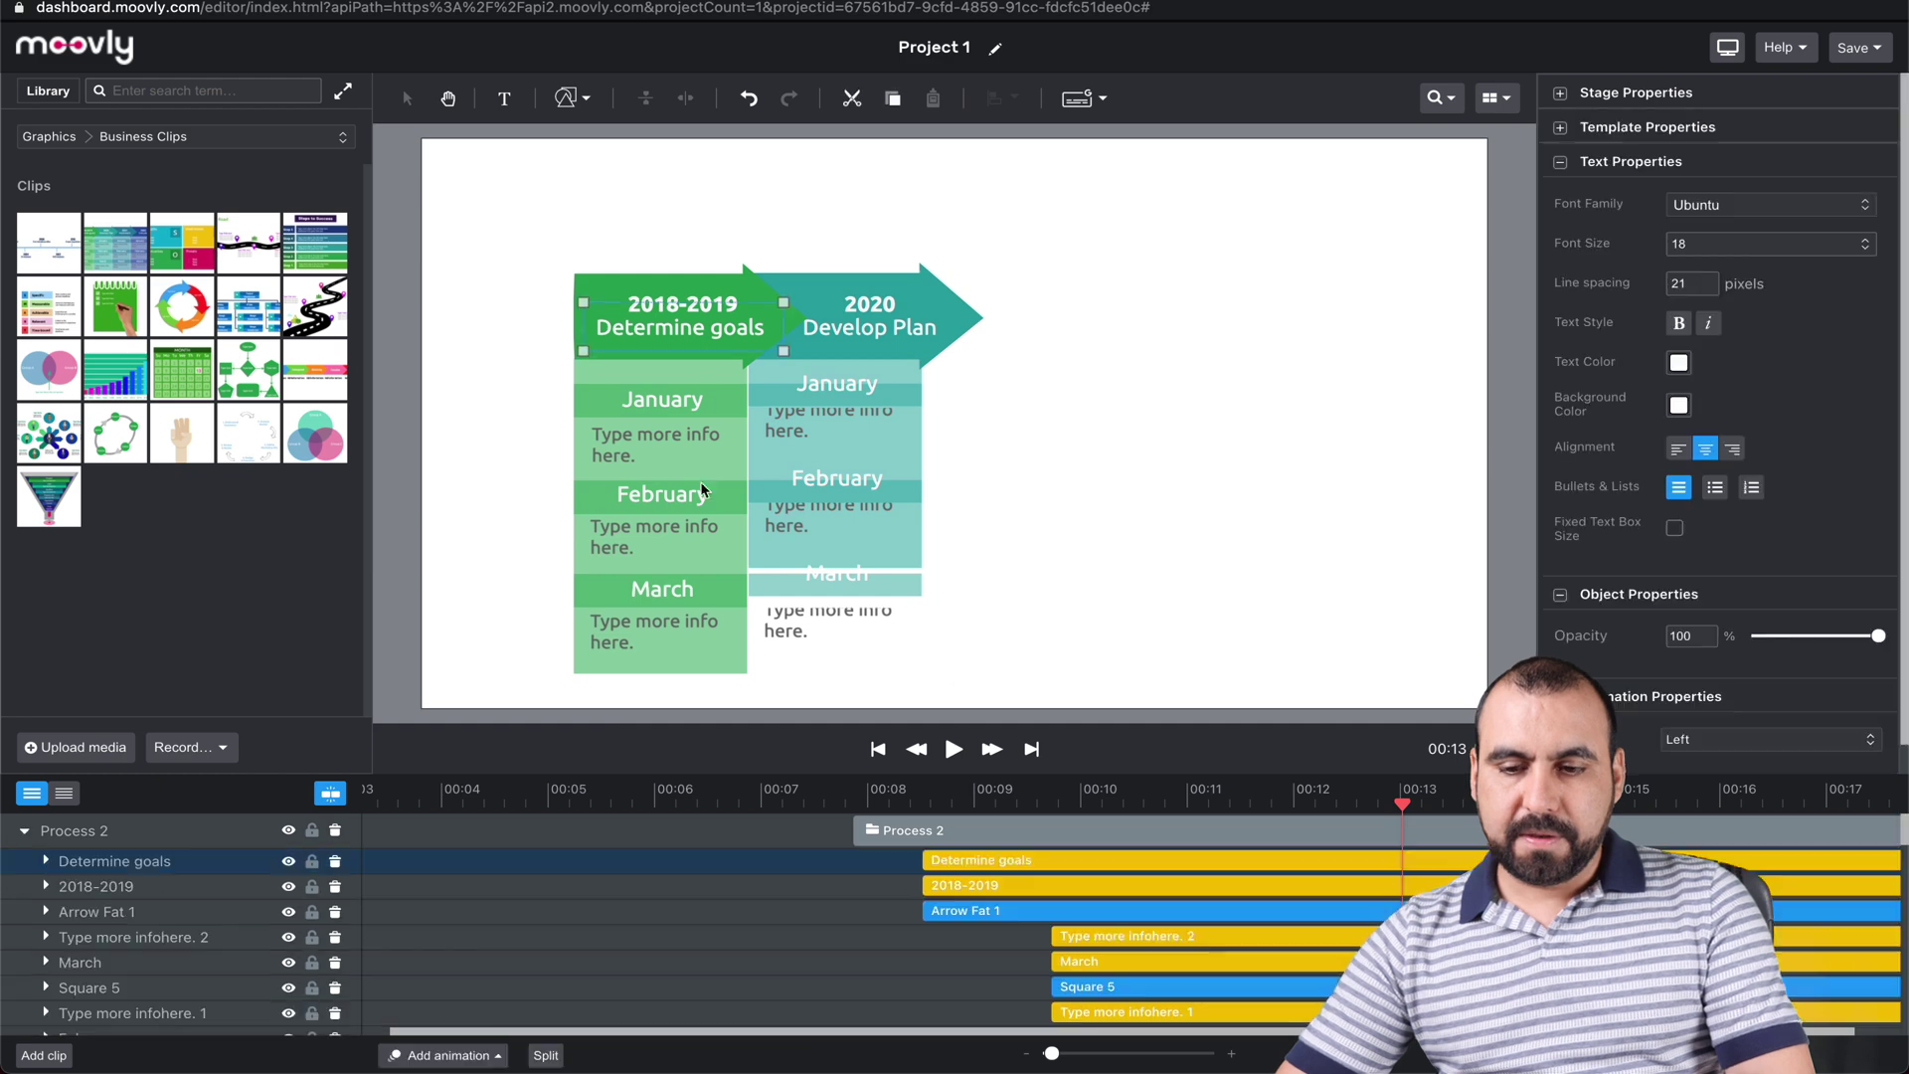
pyautogui.scroll(-10, 1130, 852)
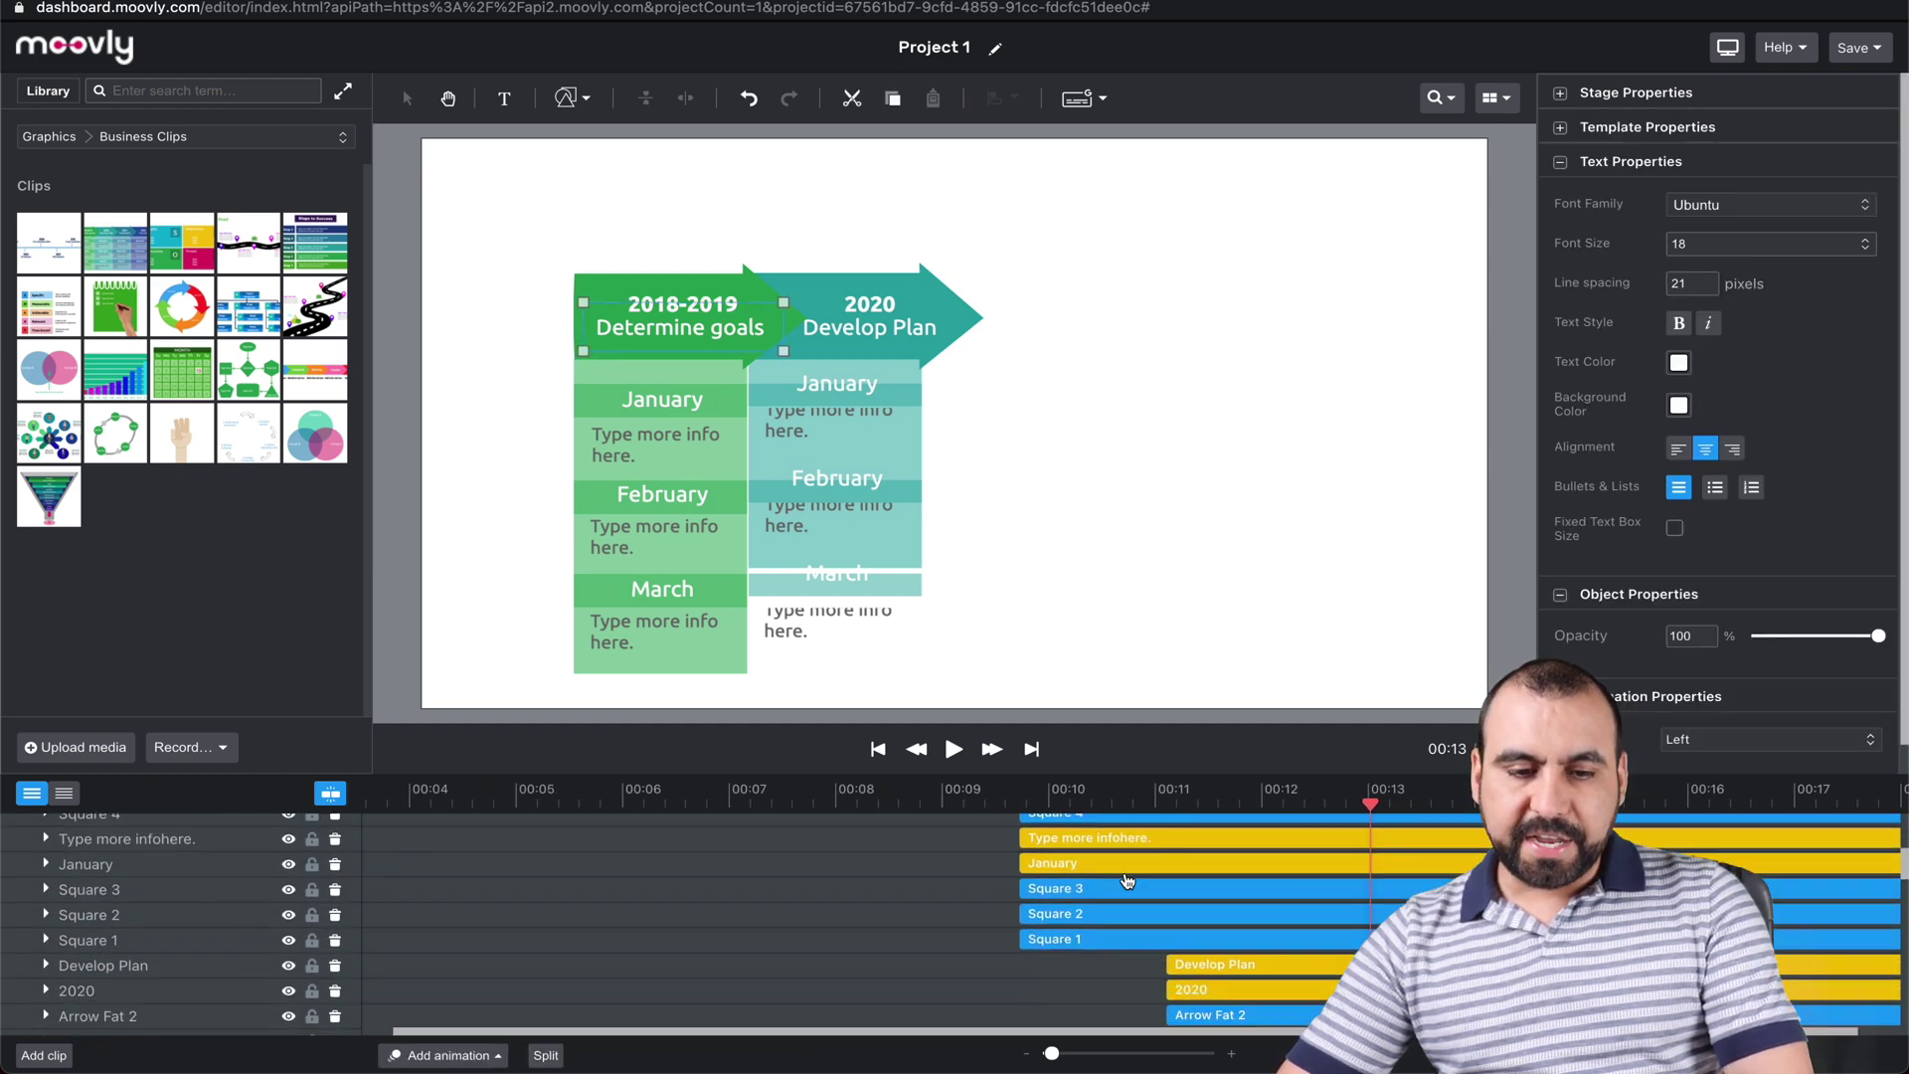
pyautogui.hscroll(5, 1131, 879)
pyautogui.press('space')
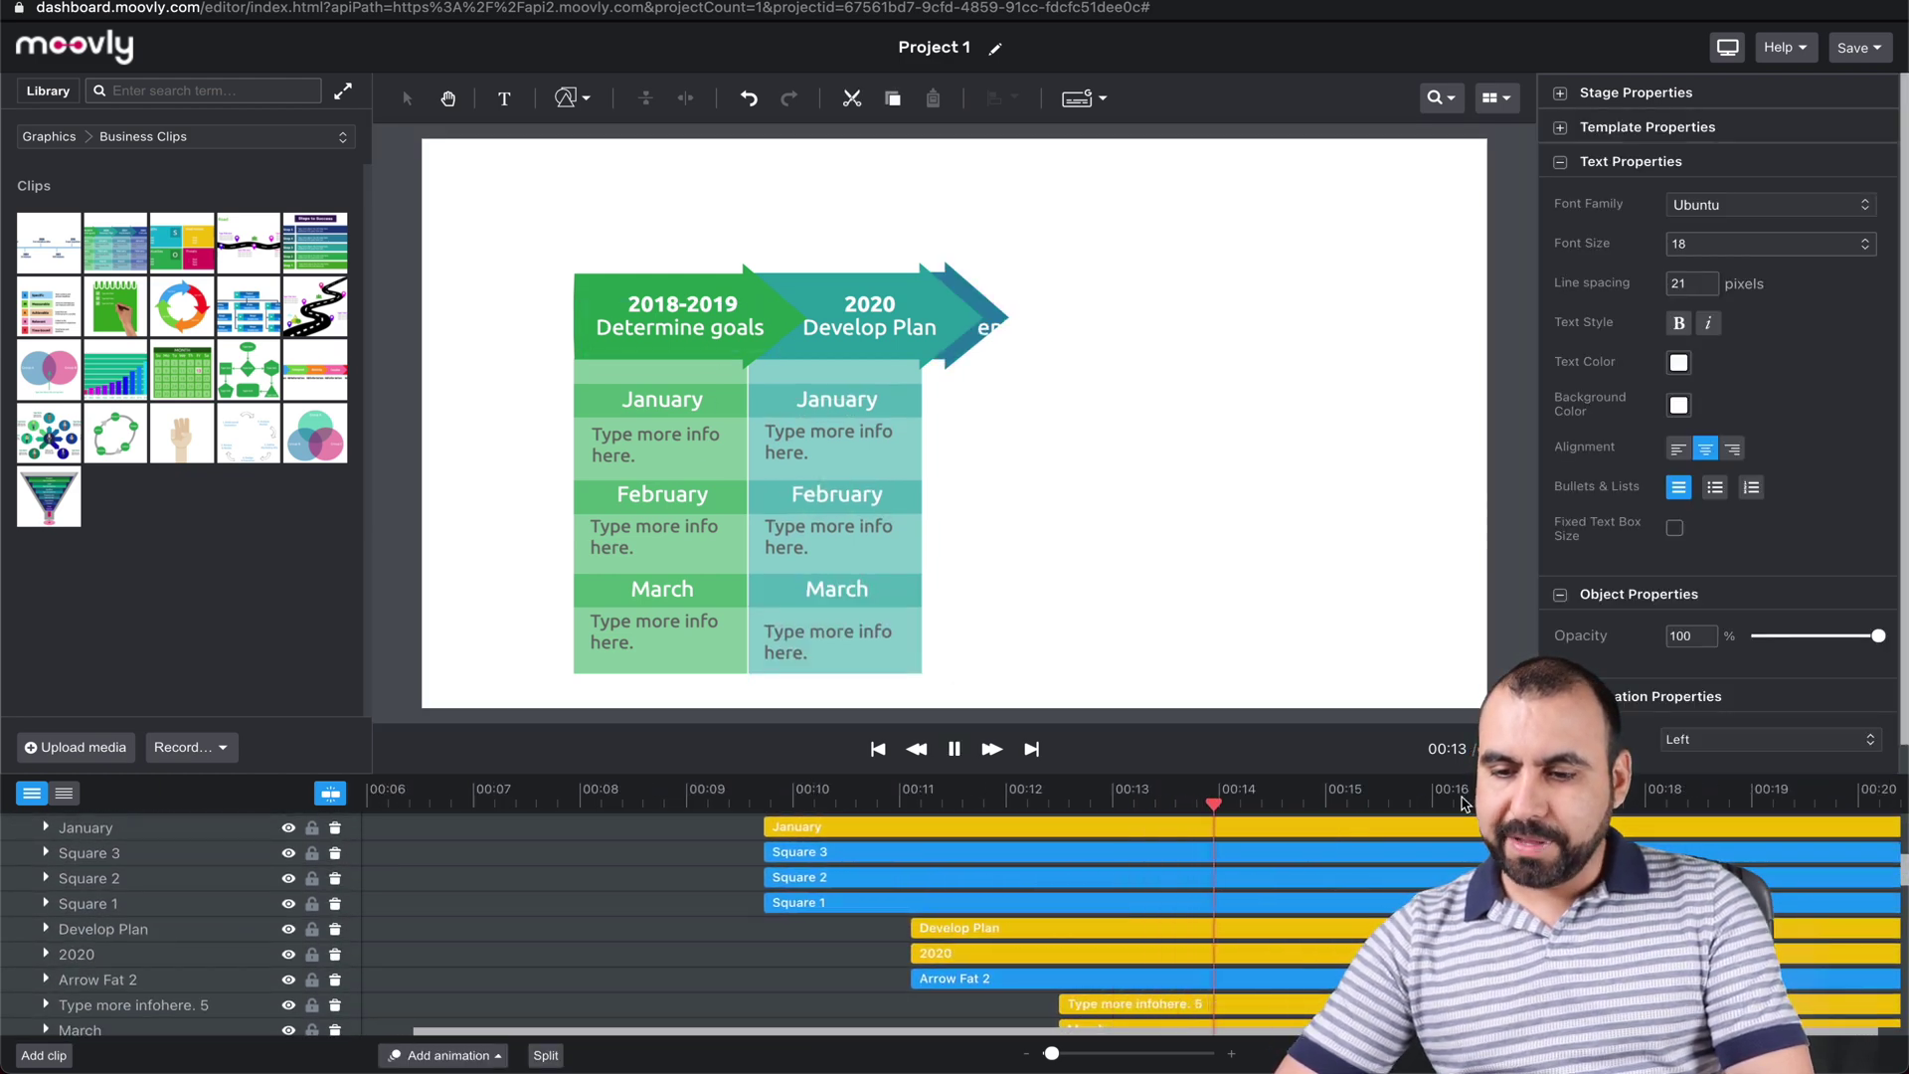
pyautogui.scroll(-10, 1459, 826)
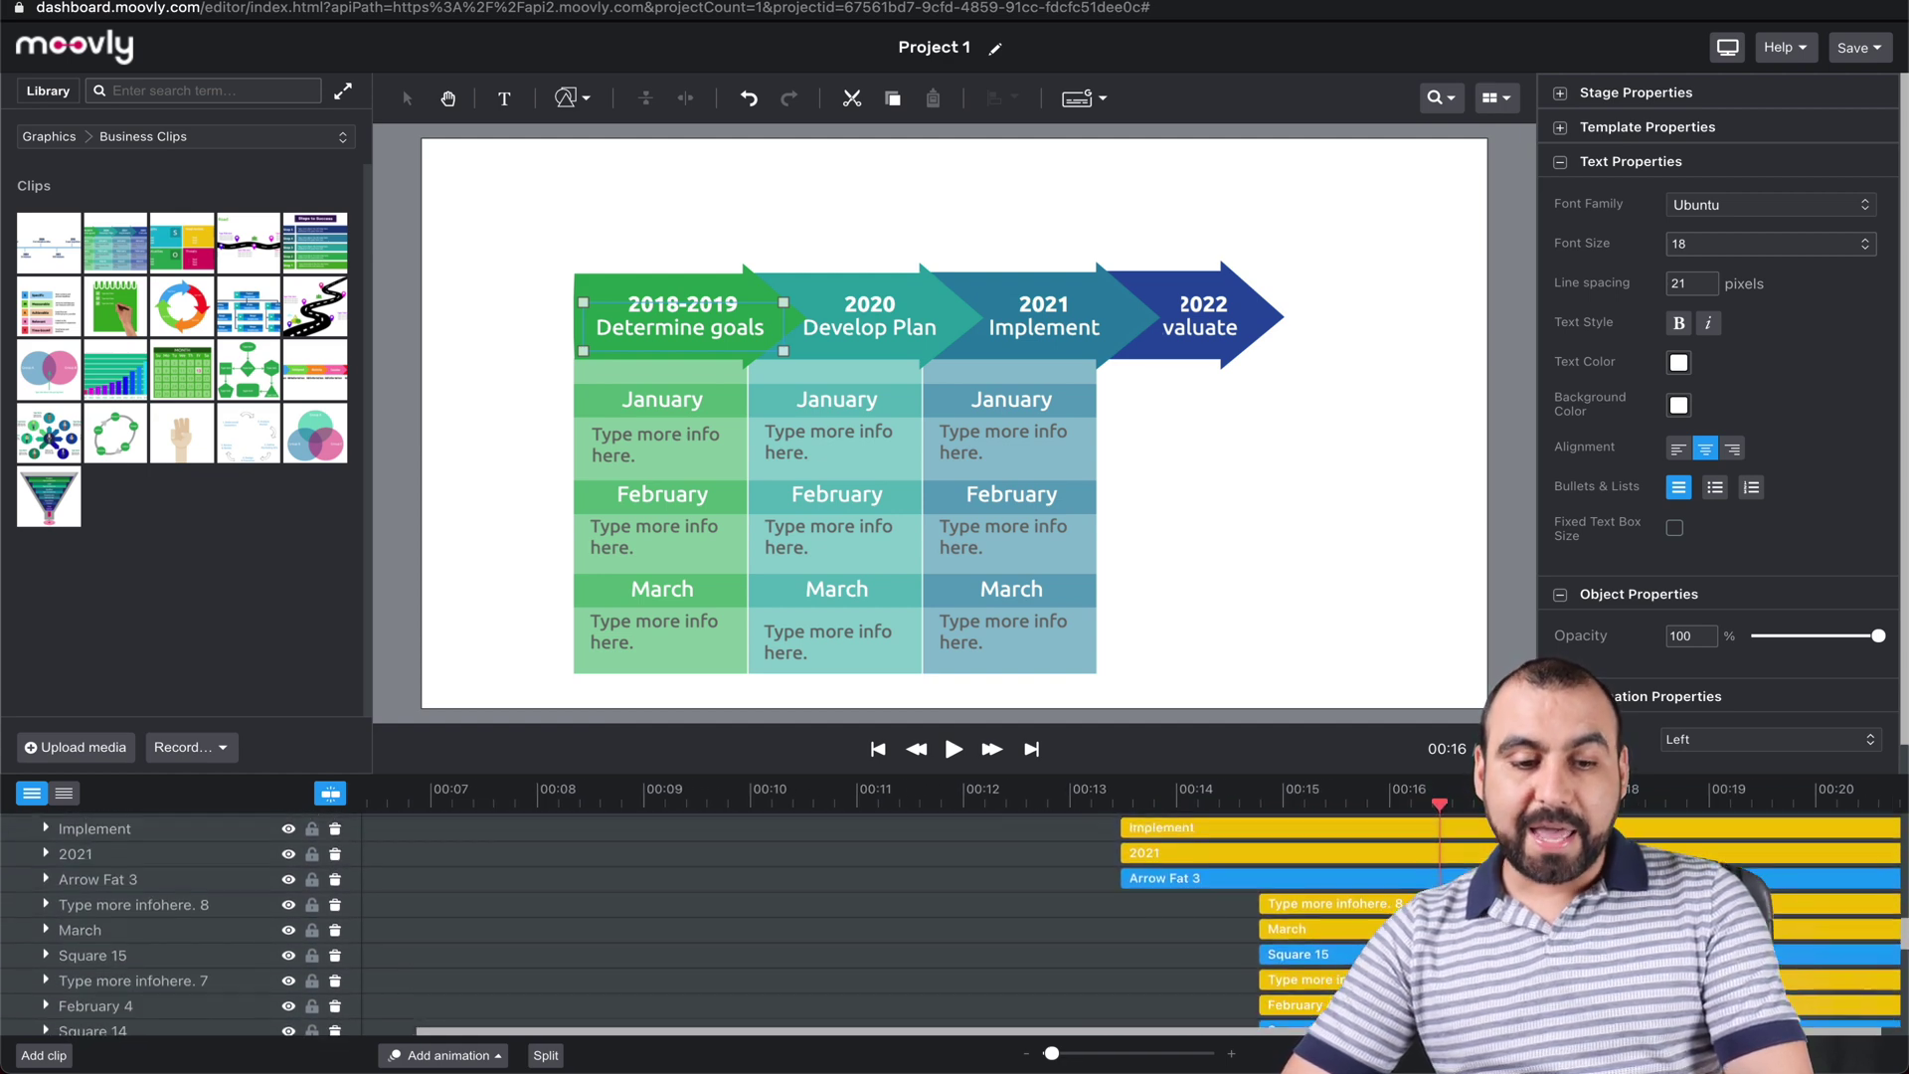
pyautogui.scroll(-5, 795, 925)
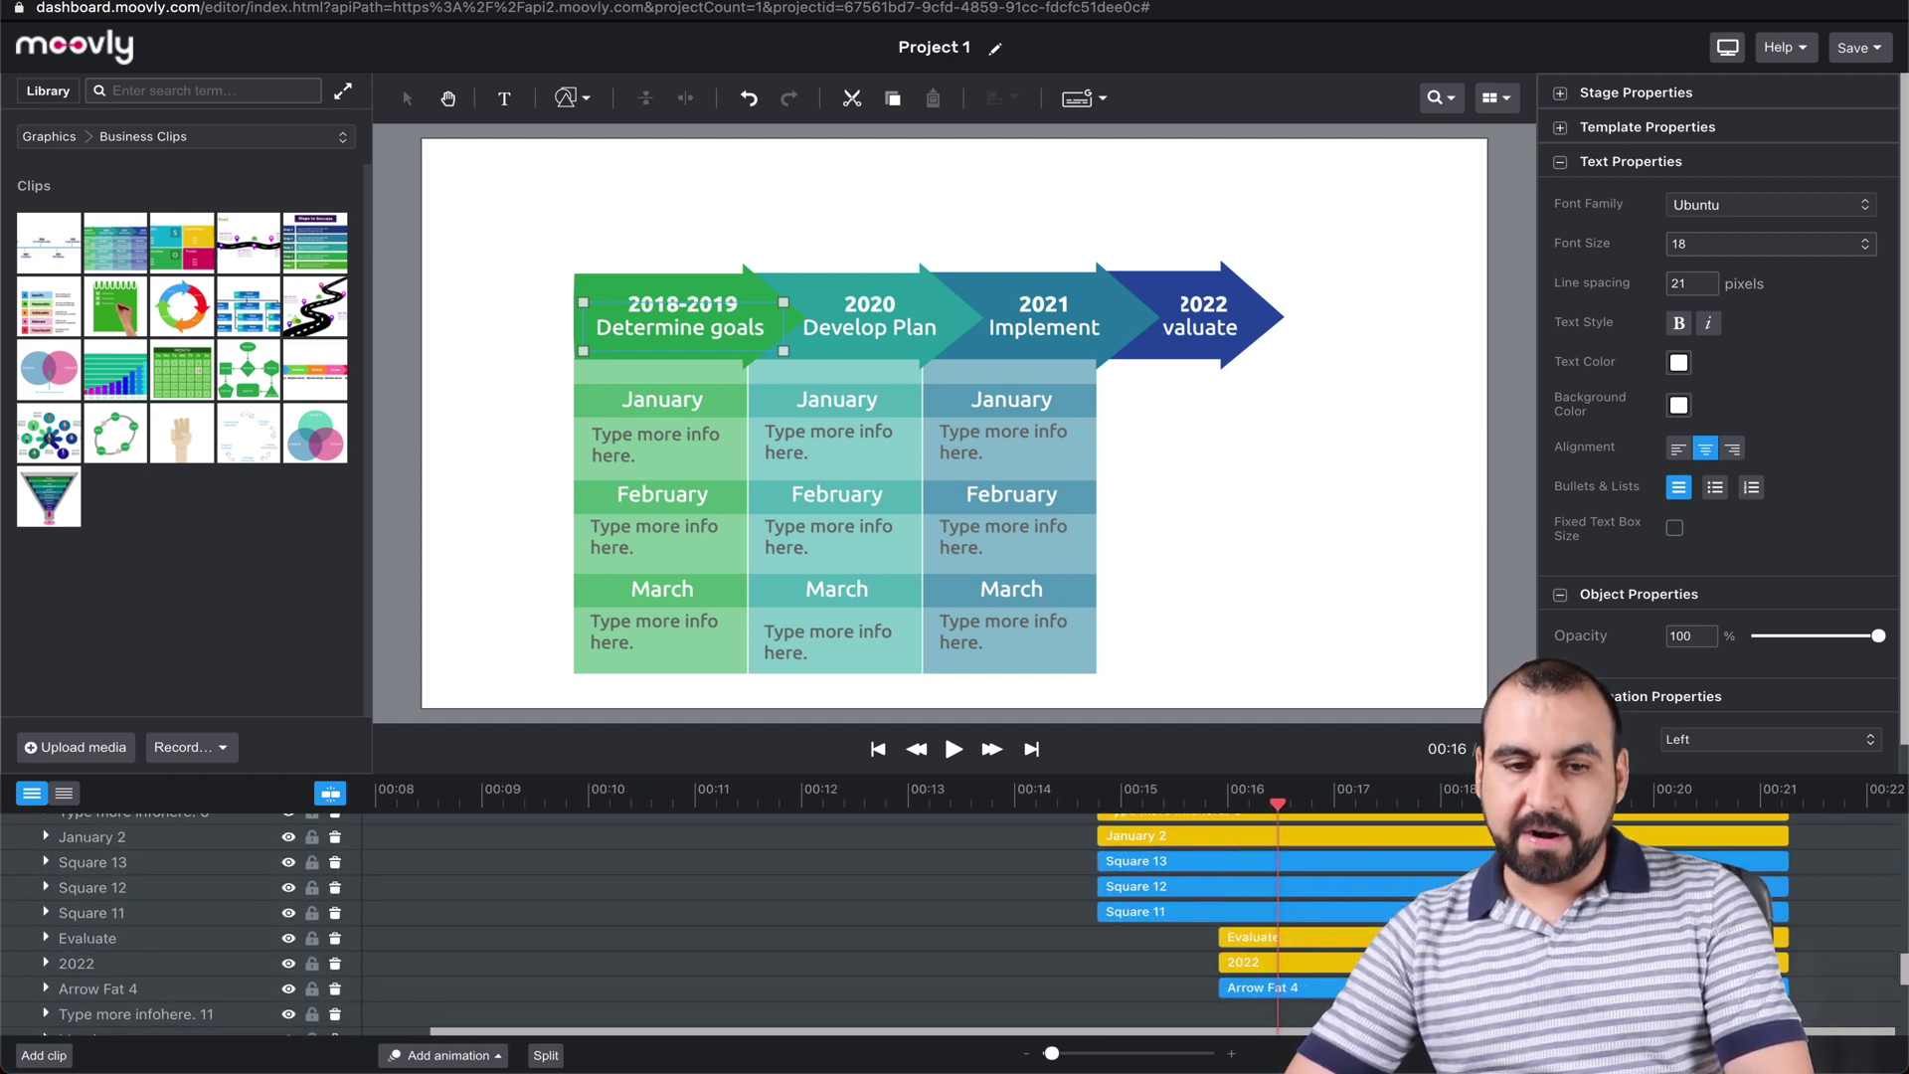
pyautogui.press('space')
pyautogui.press('space')
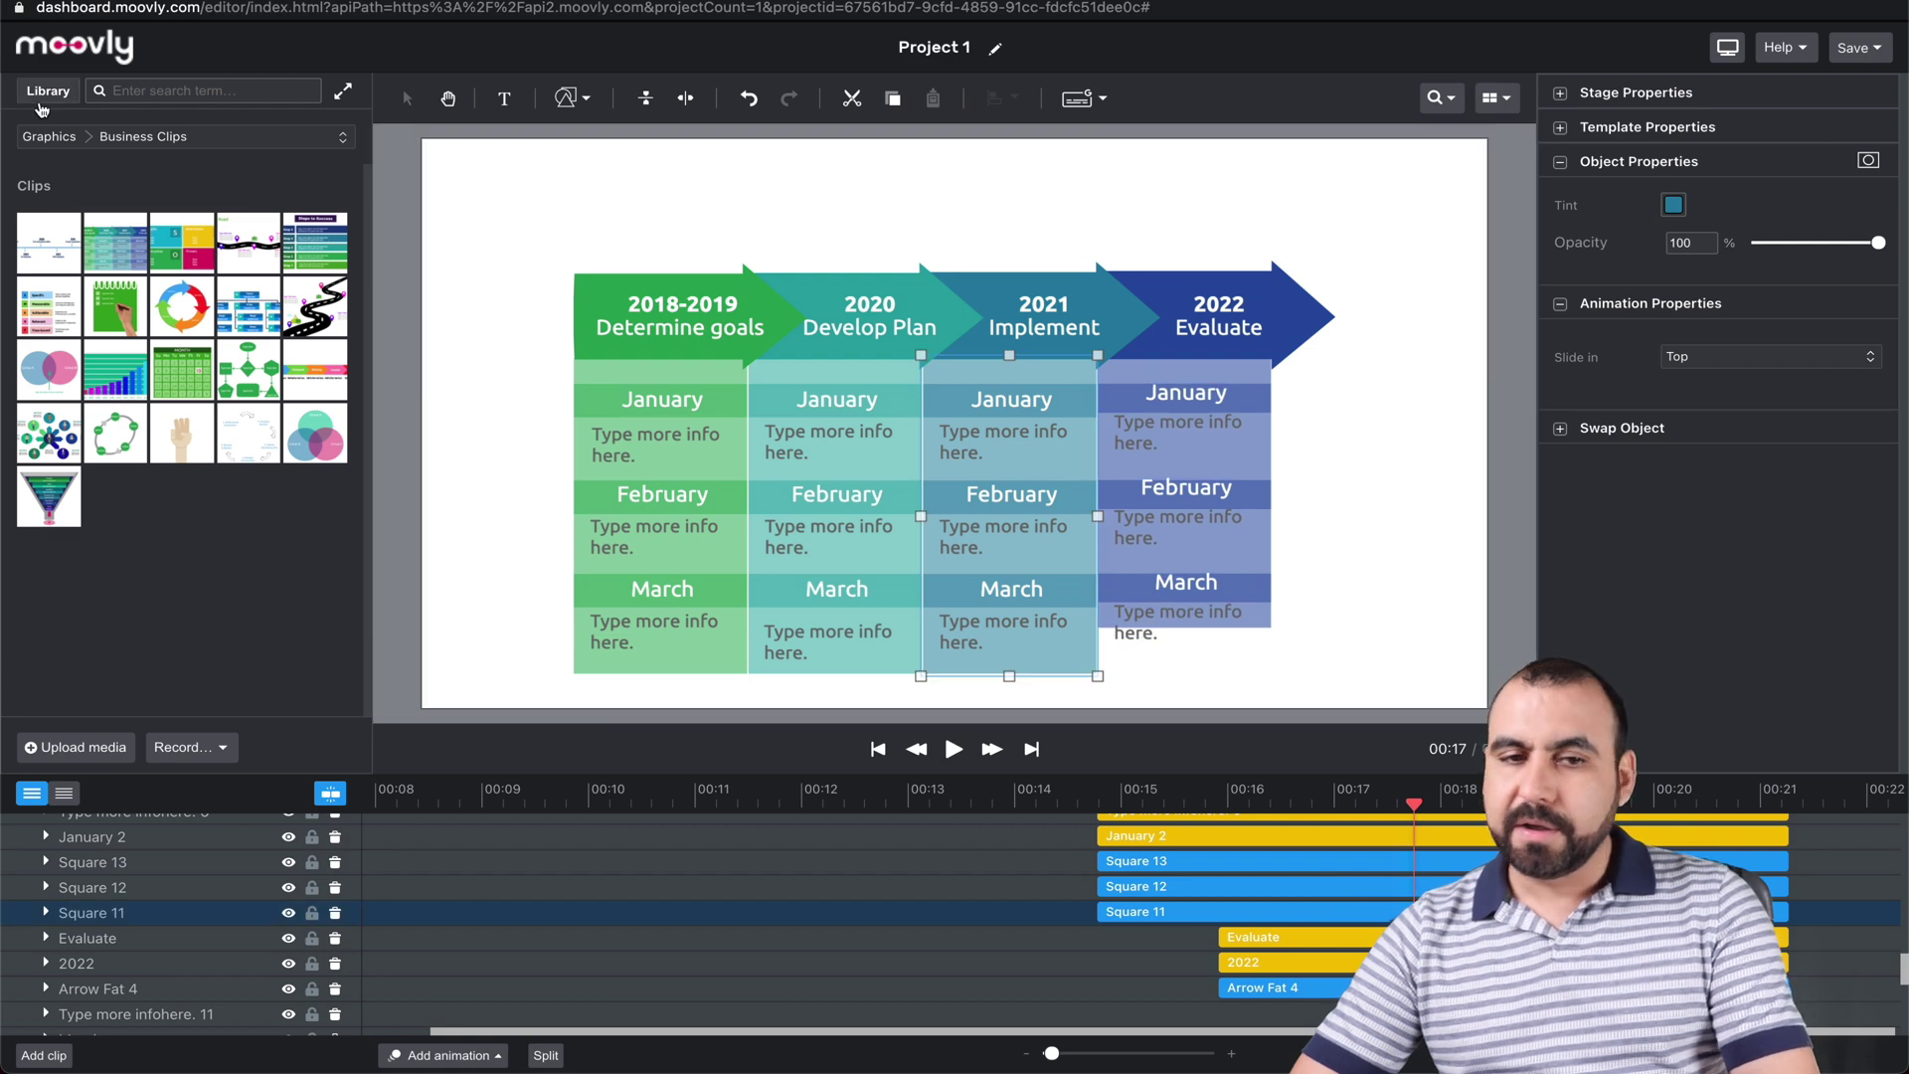
pyautogui.click(49, 95)
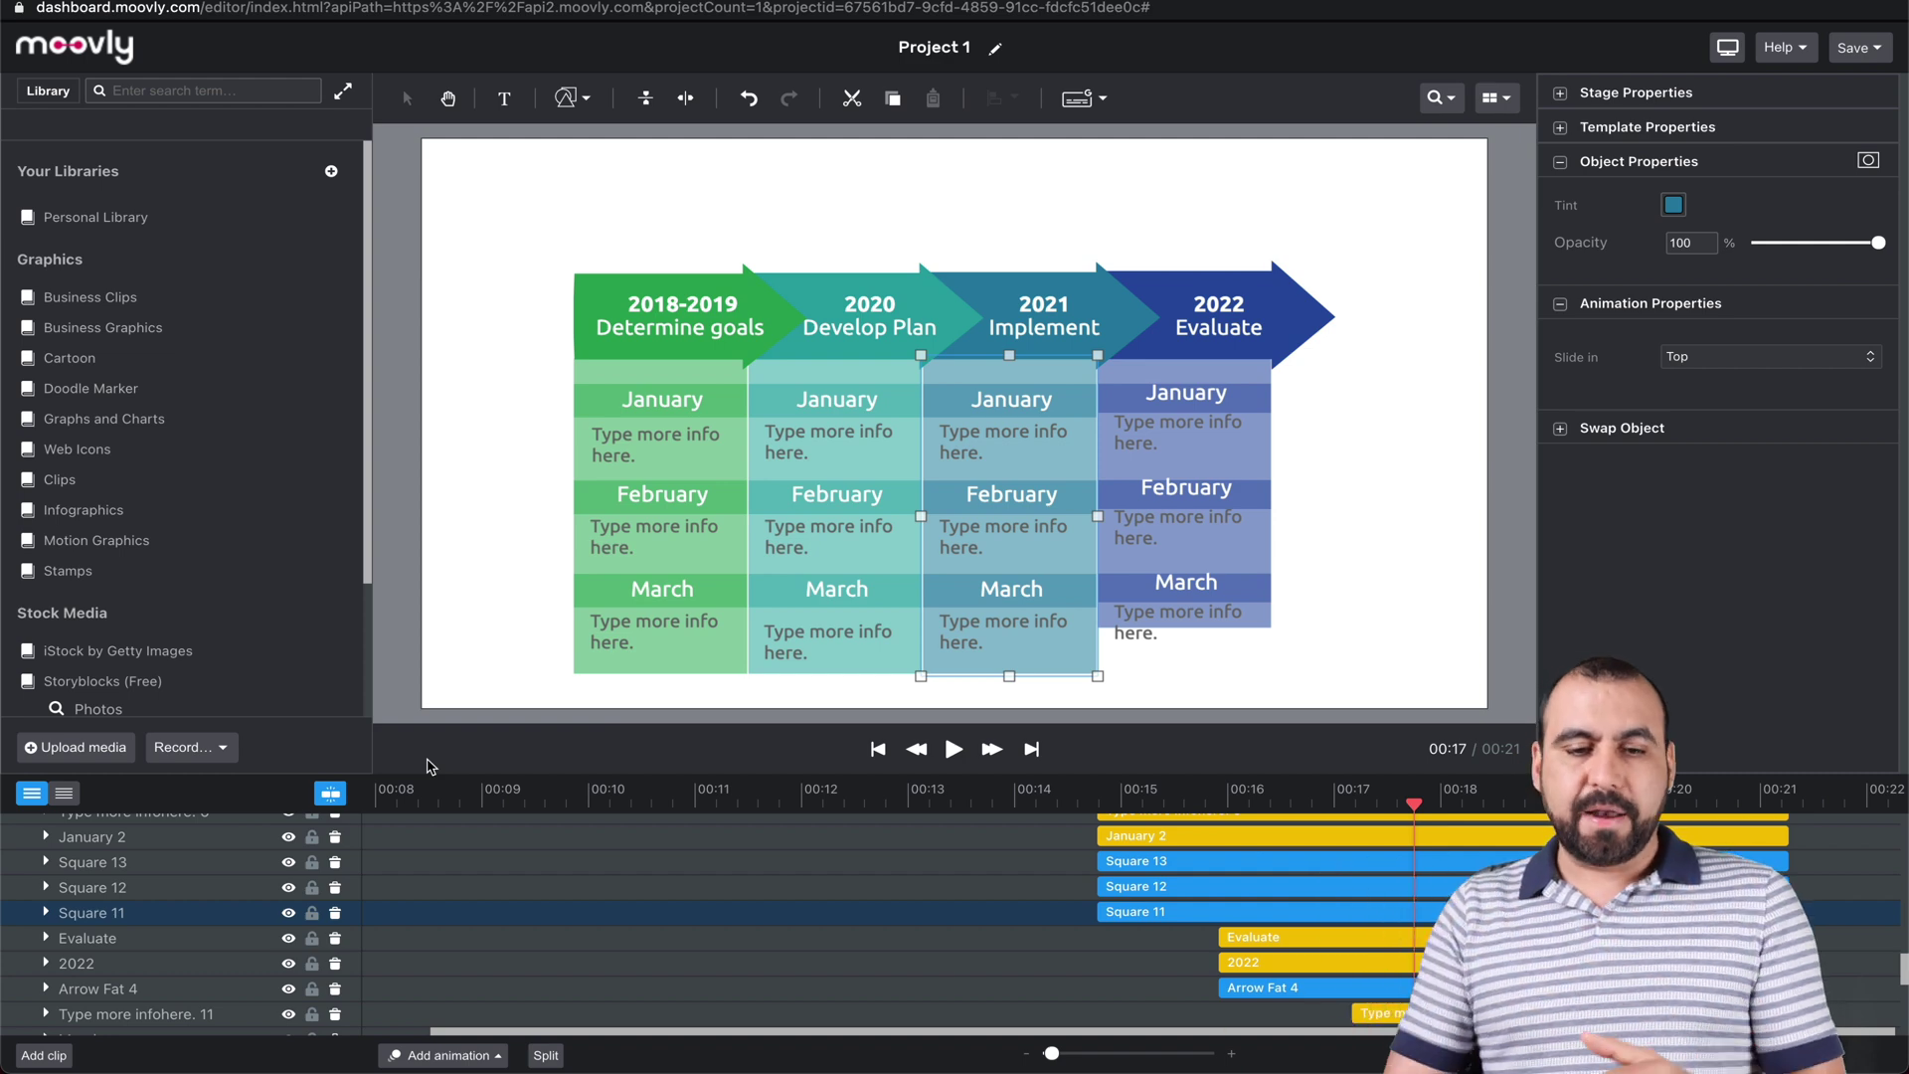
pyautogui.click(225, 749)
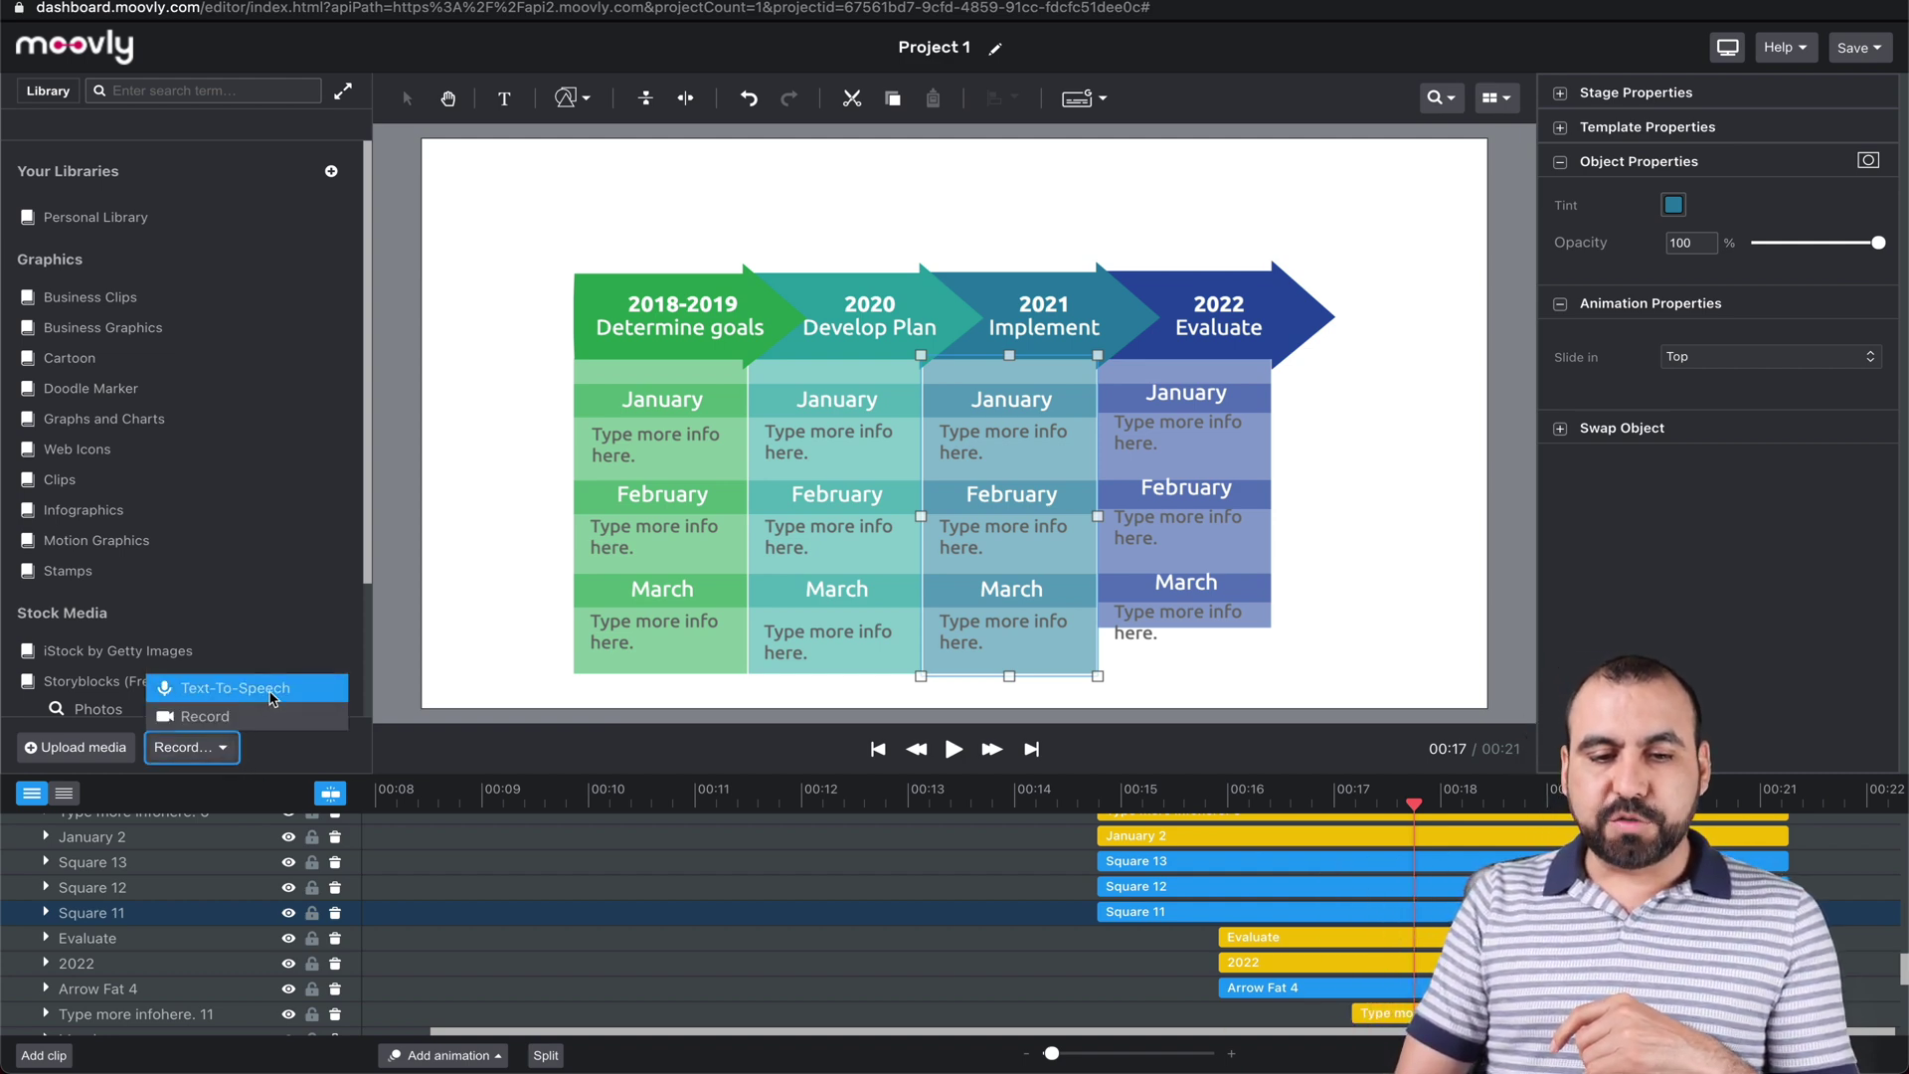
pyautogui.click(251, 716)
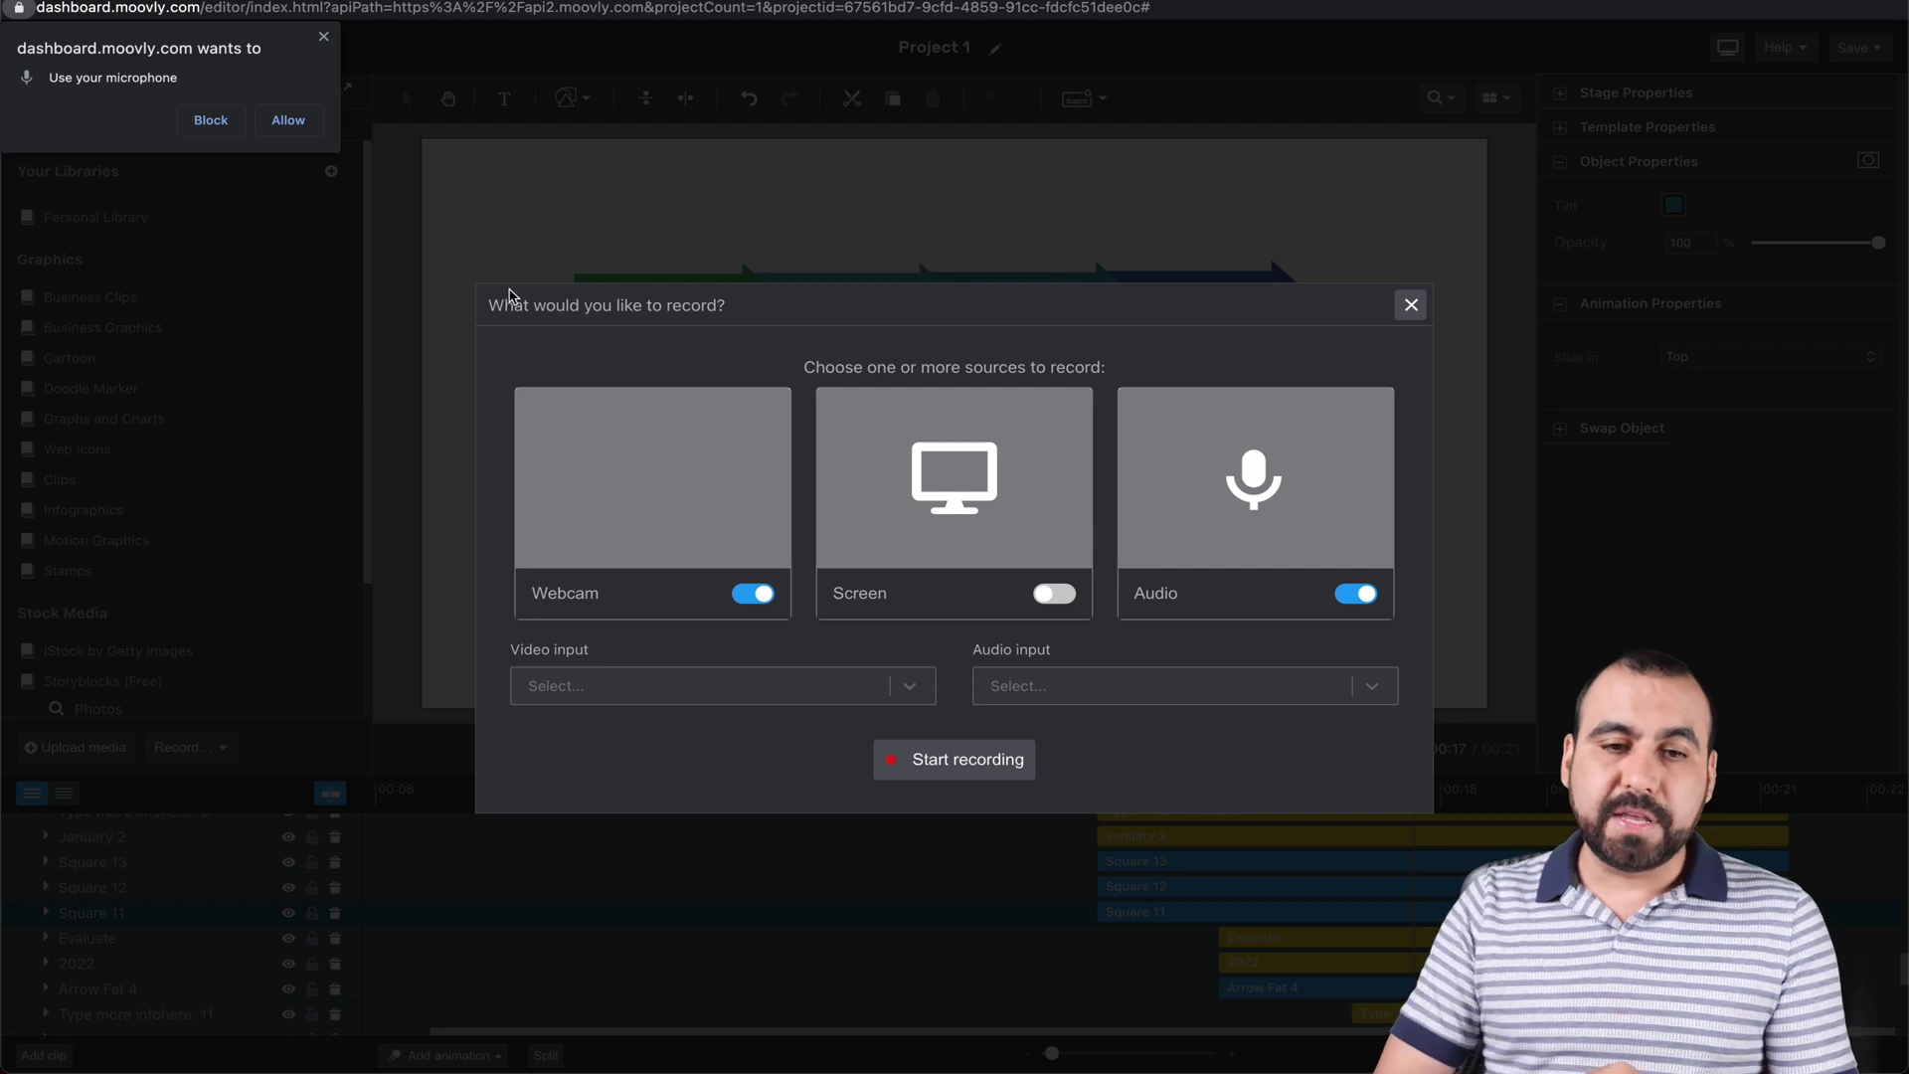
pyautogui.click(289, 119)
pyautogui.click(288, 119)
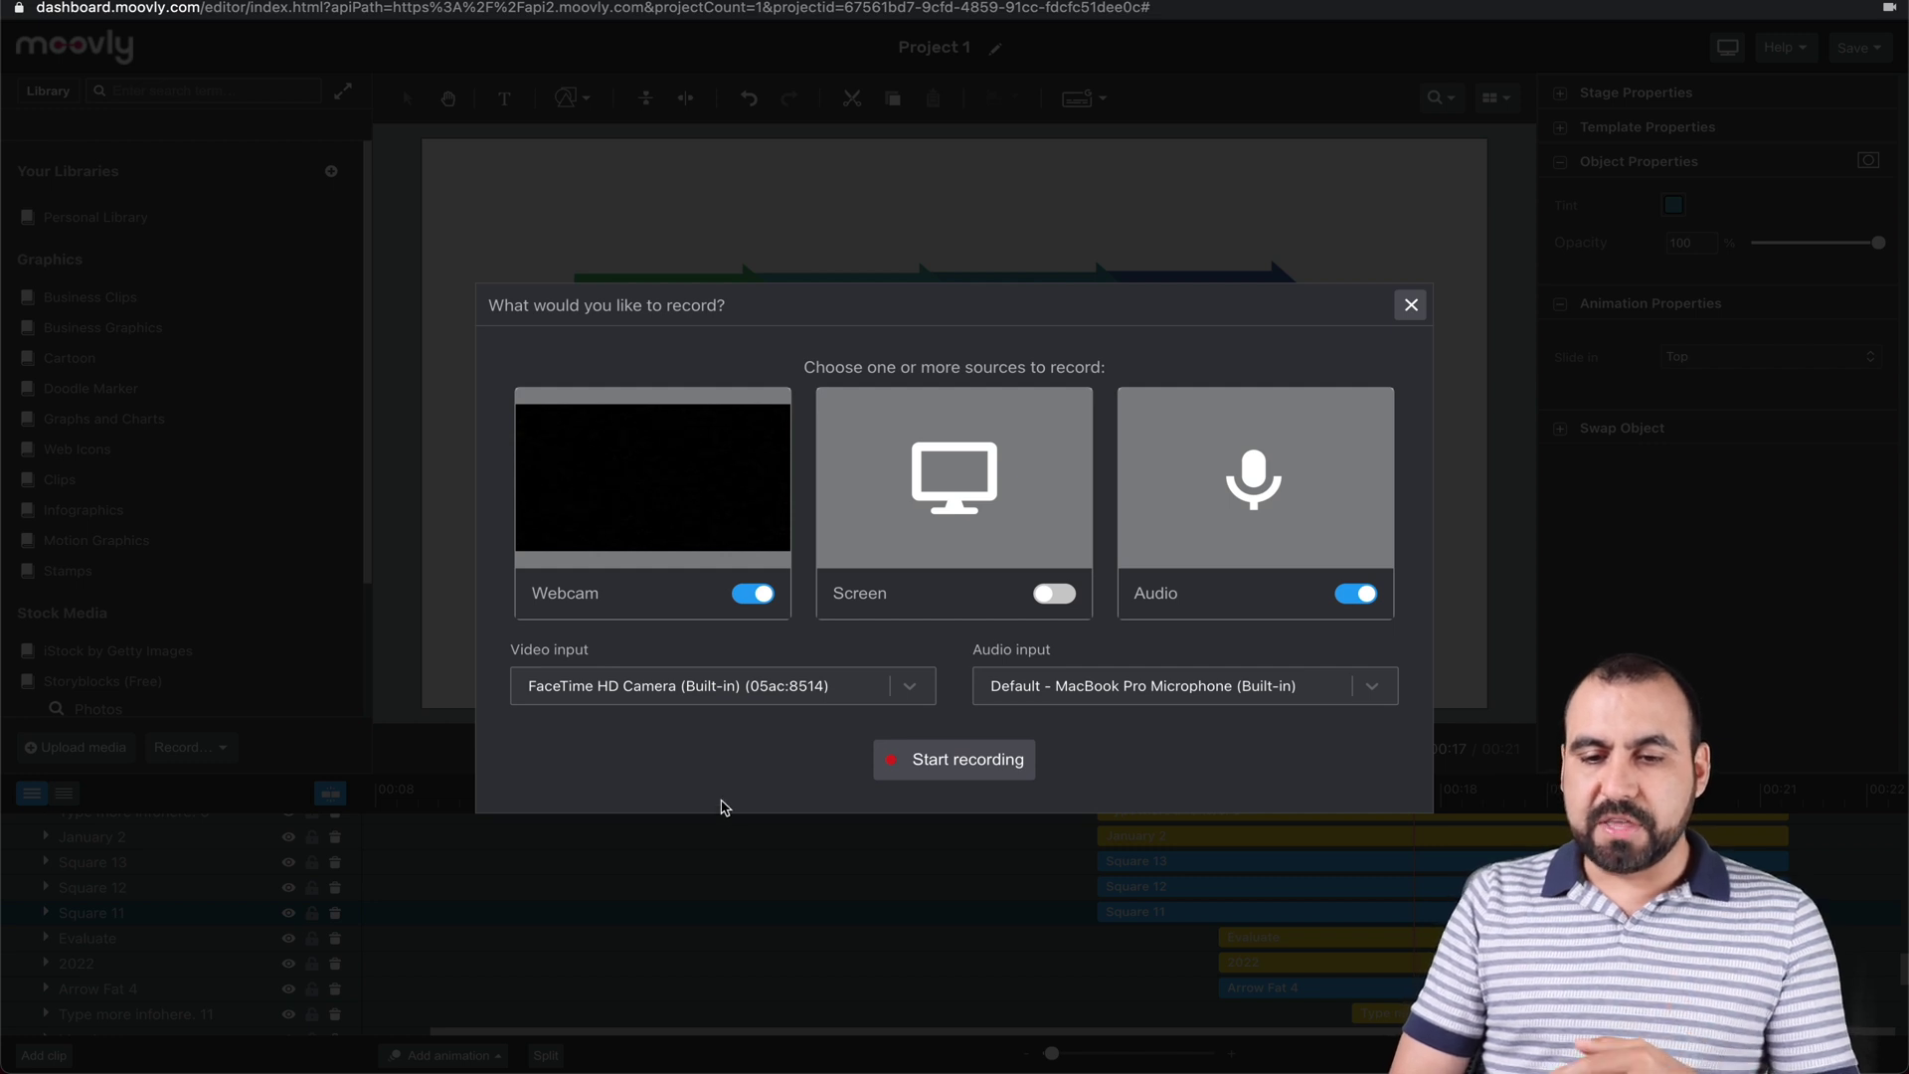
pyautogui.click(902, 692)
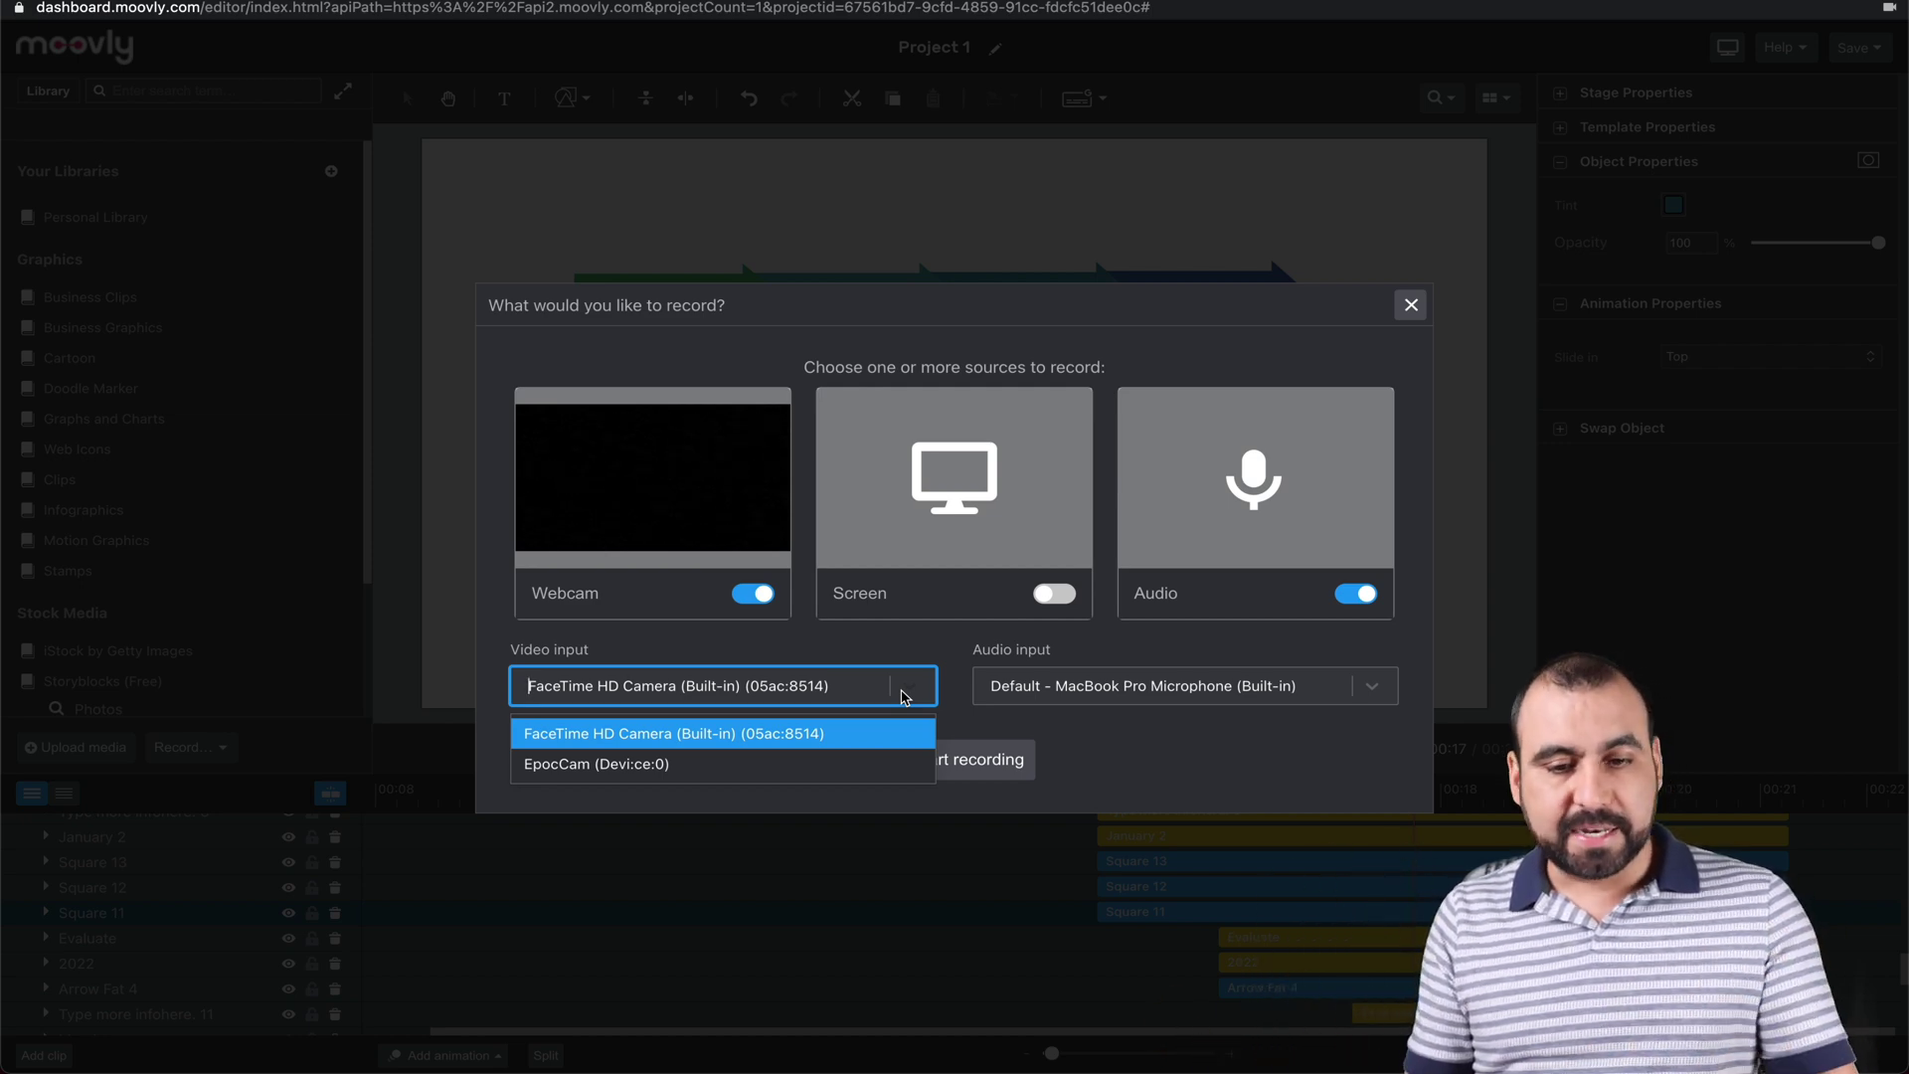
pyautogui.click(1191, 739)
pyautogui.click(1188, 696)
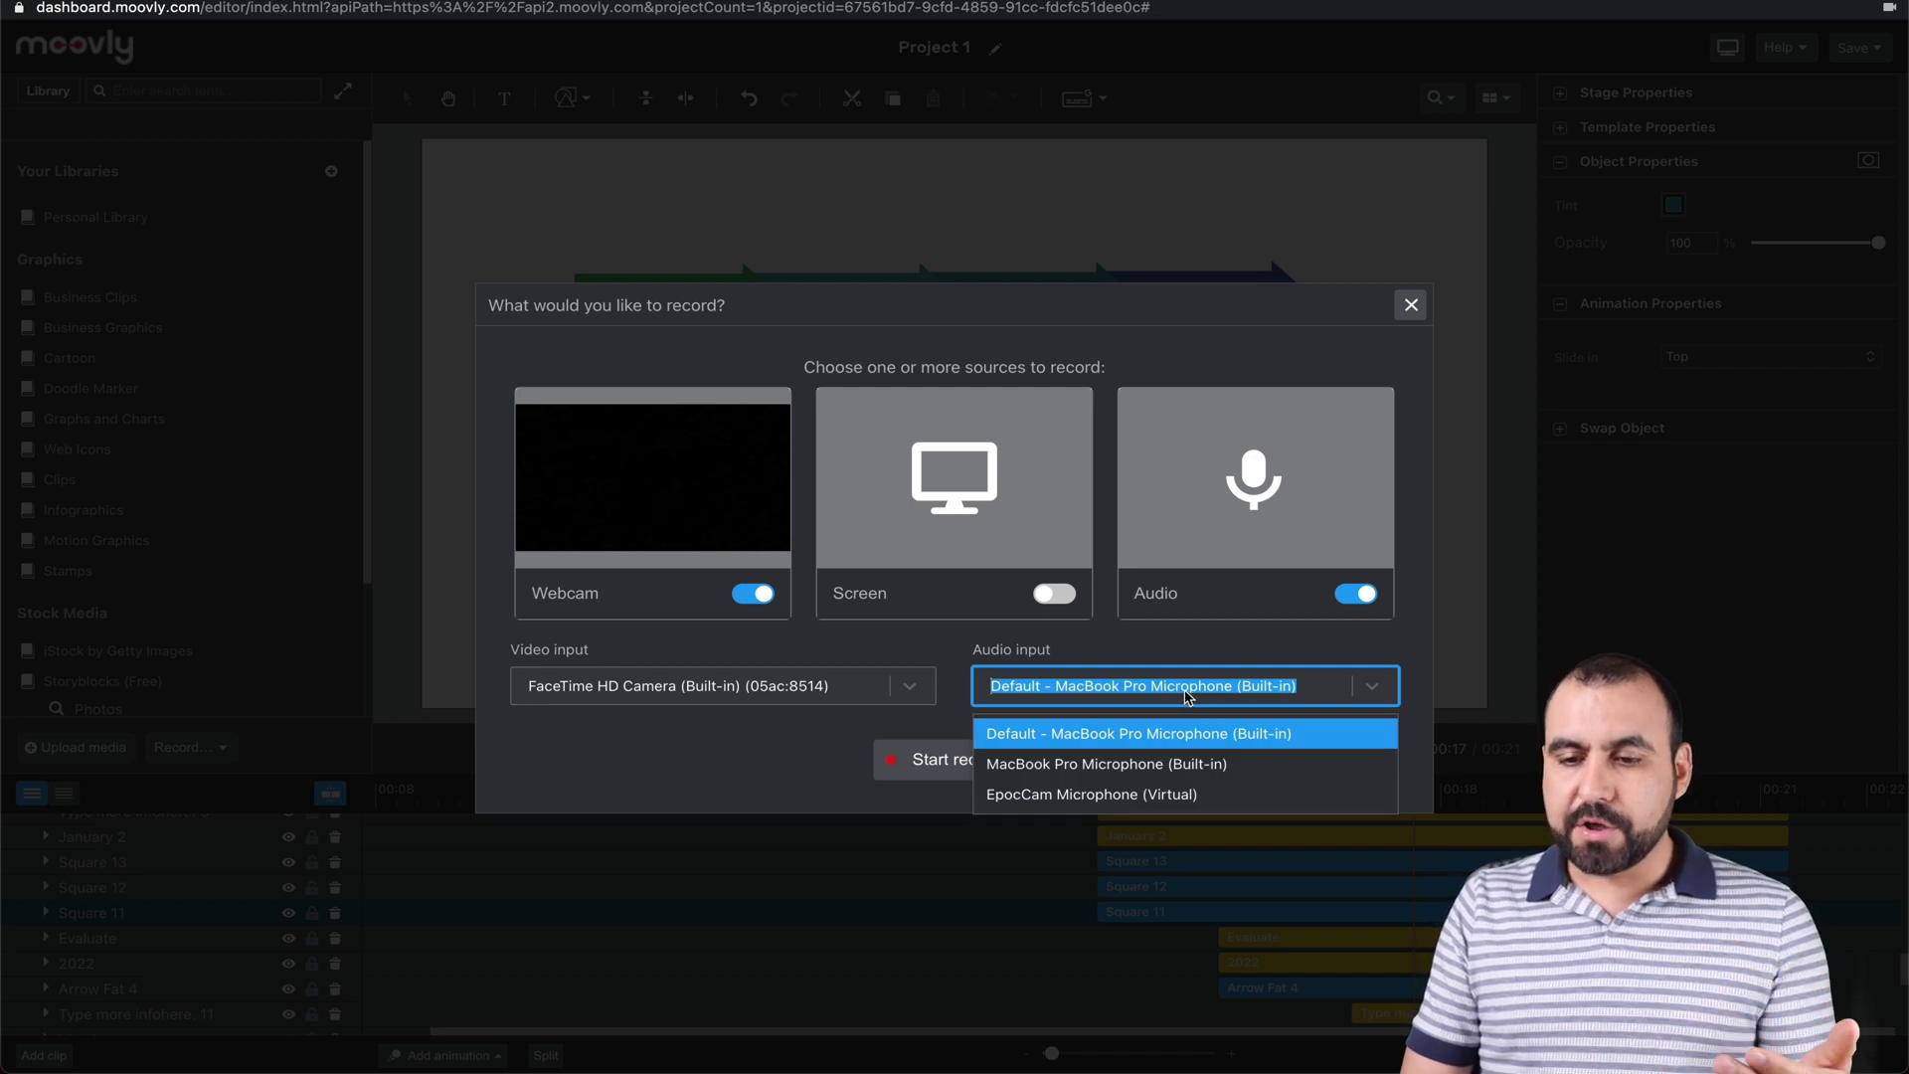
pyautogui.click(823, 762)
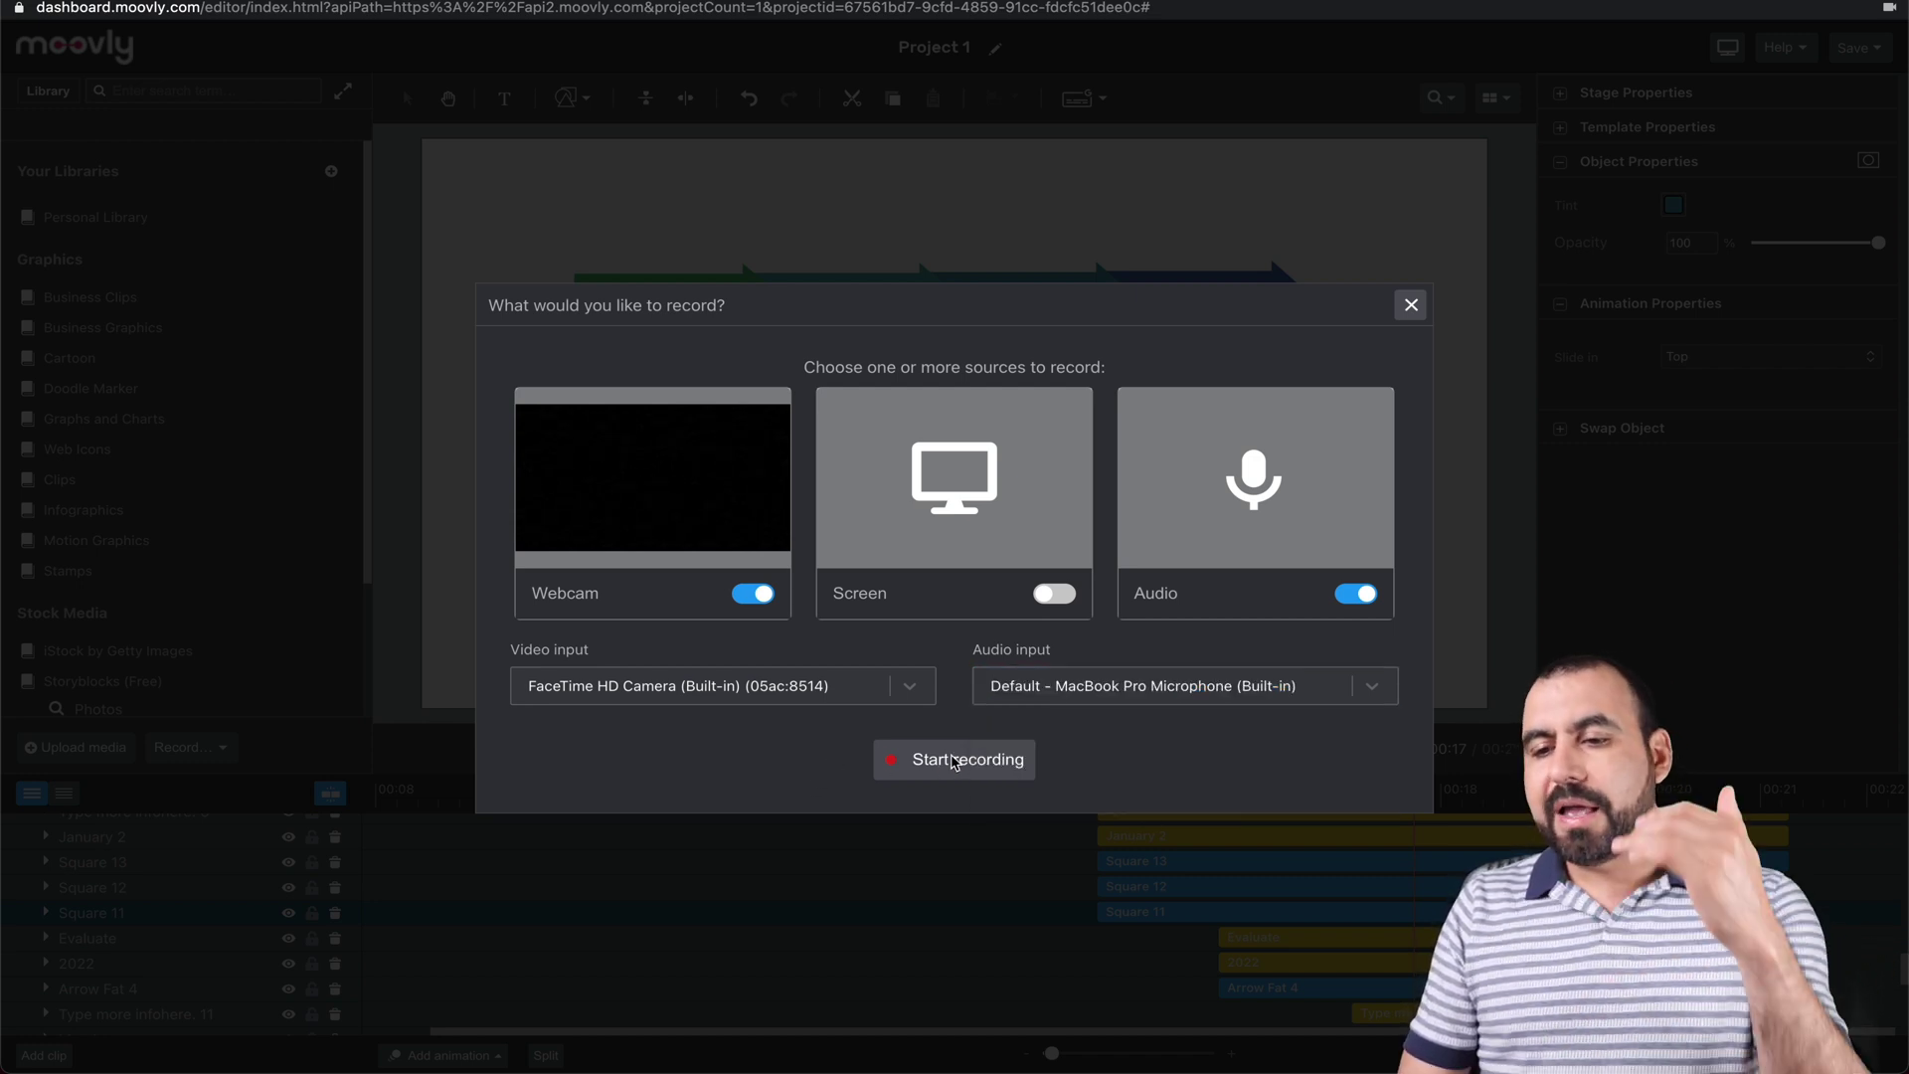
pyautogui.click(1409, 307)
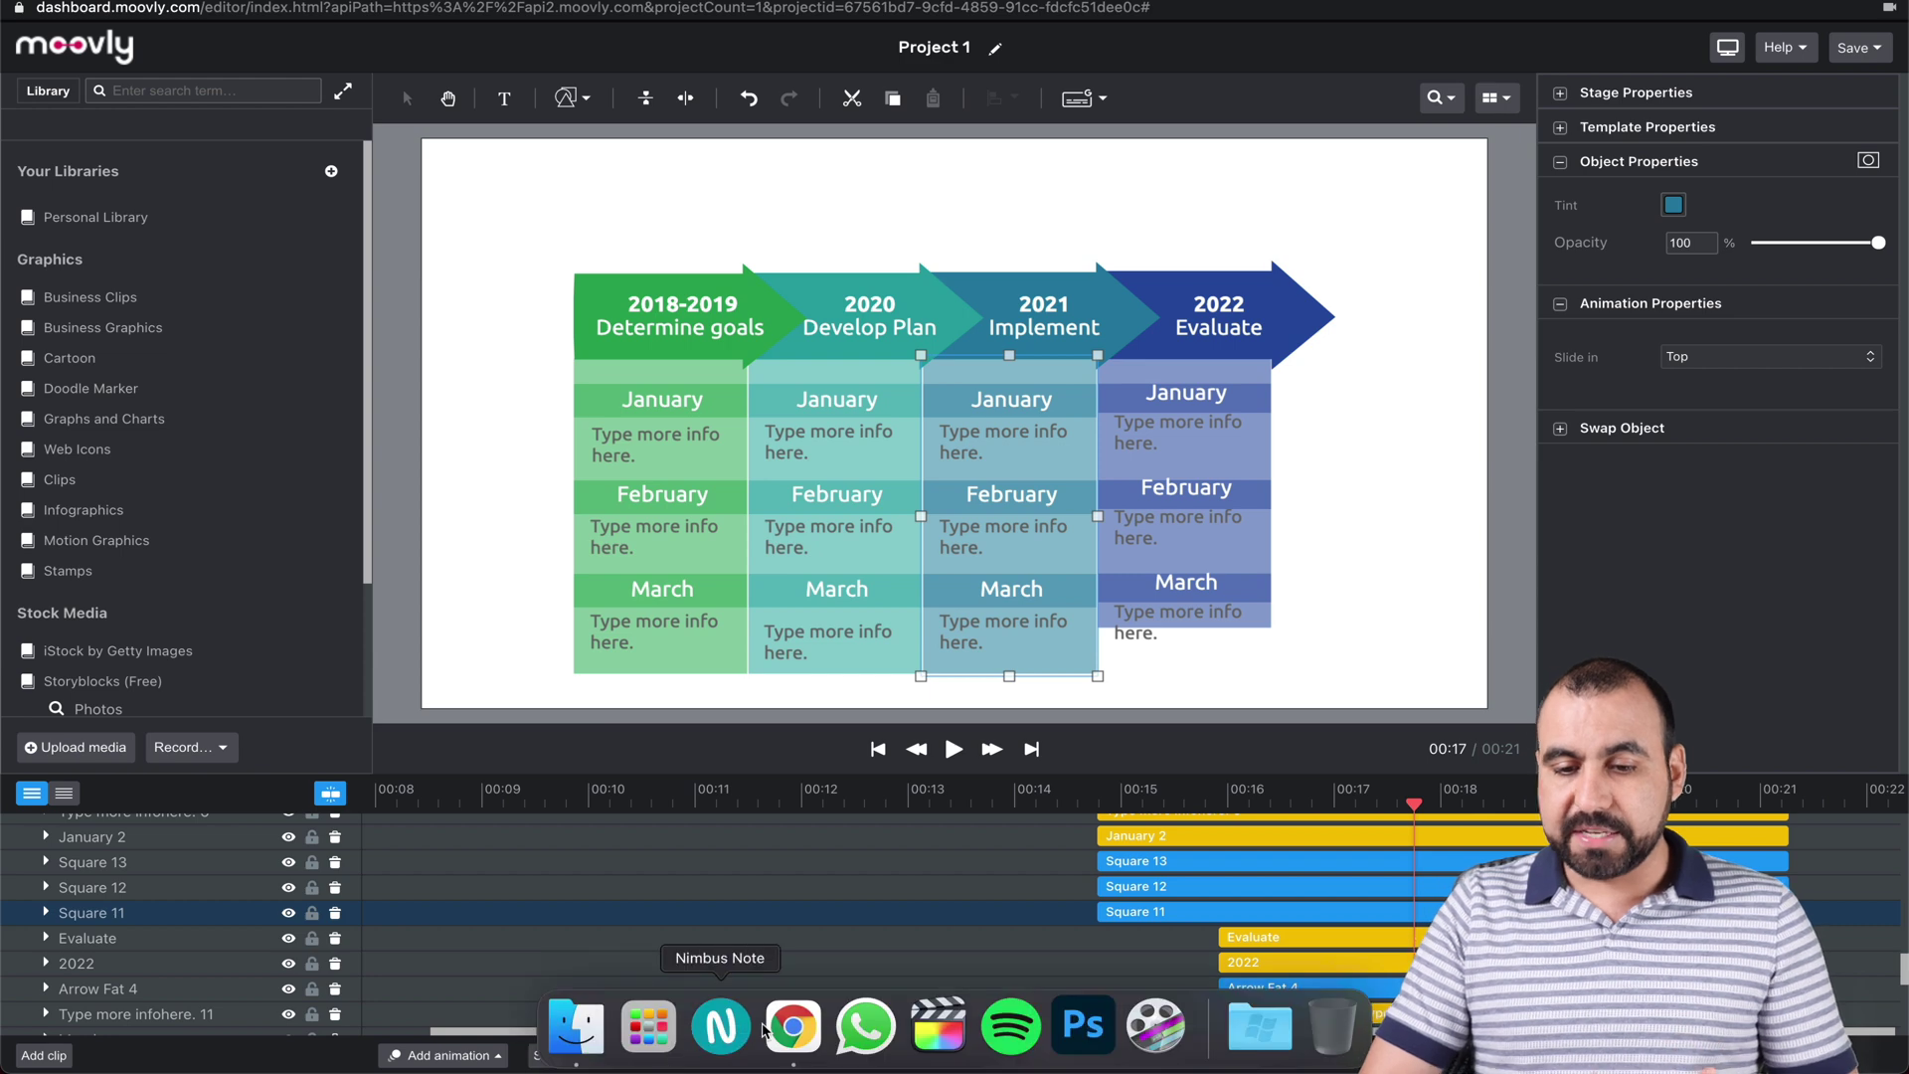
# Bring the My projects Chrome window forward and switch to the Back Office Tool dashboard.
pyautogui.rightClick(786, 1029)
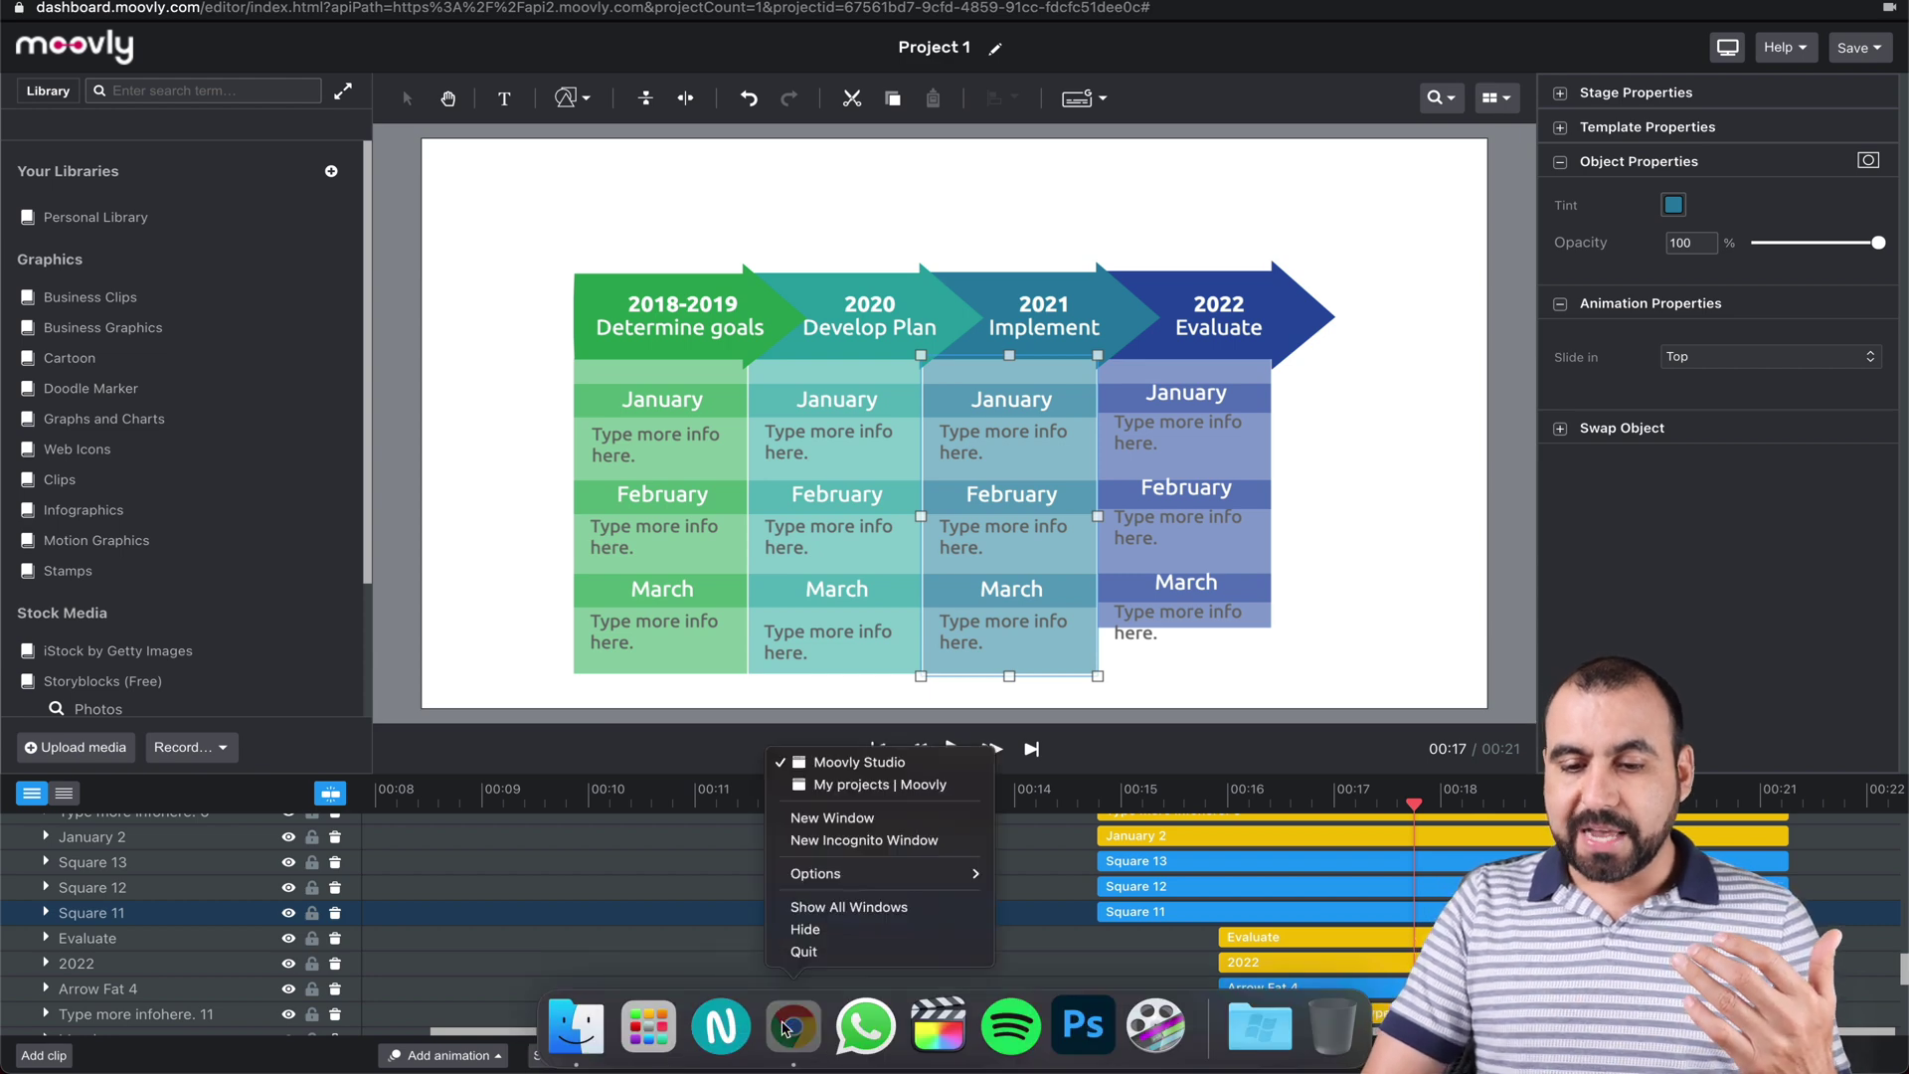
pyautogui.click(865, 785)
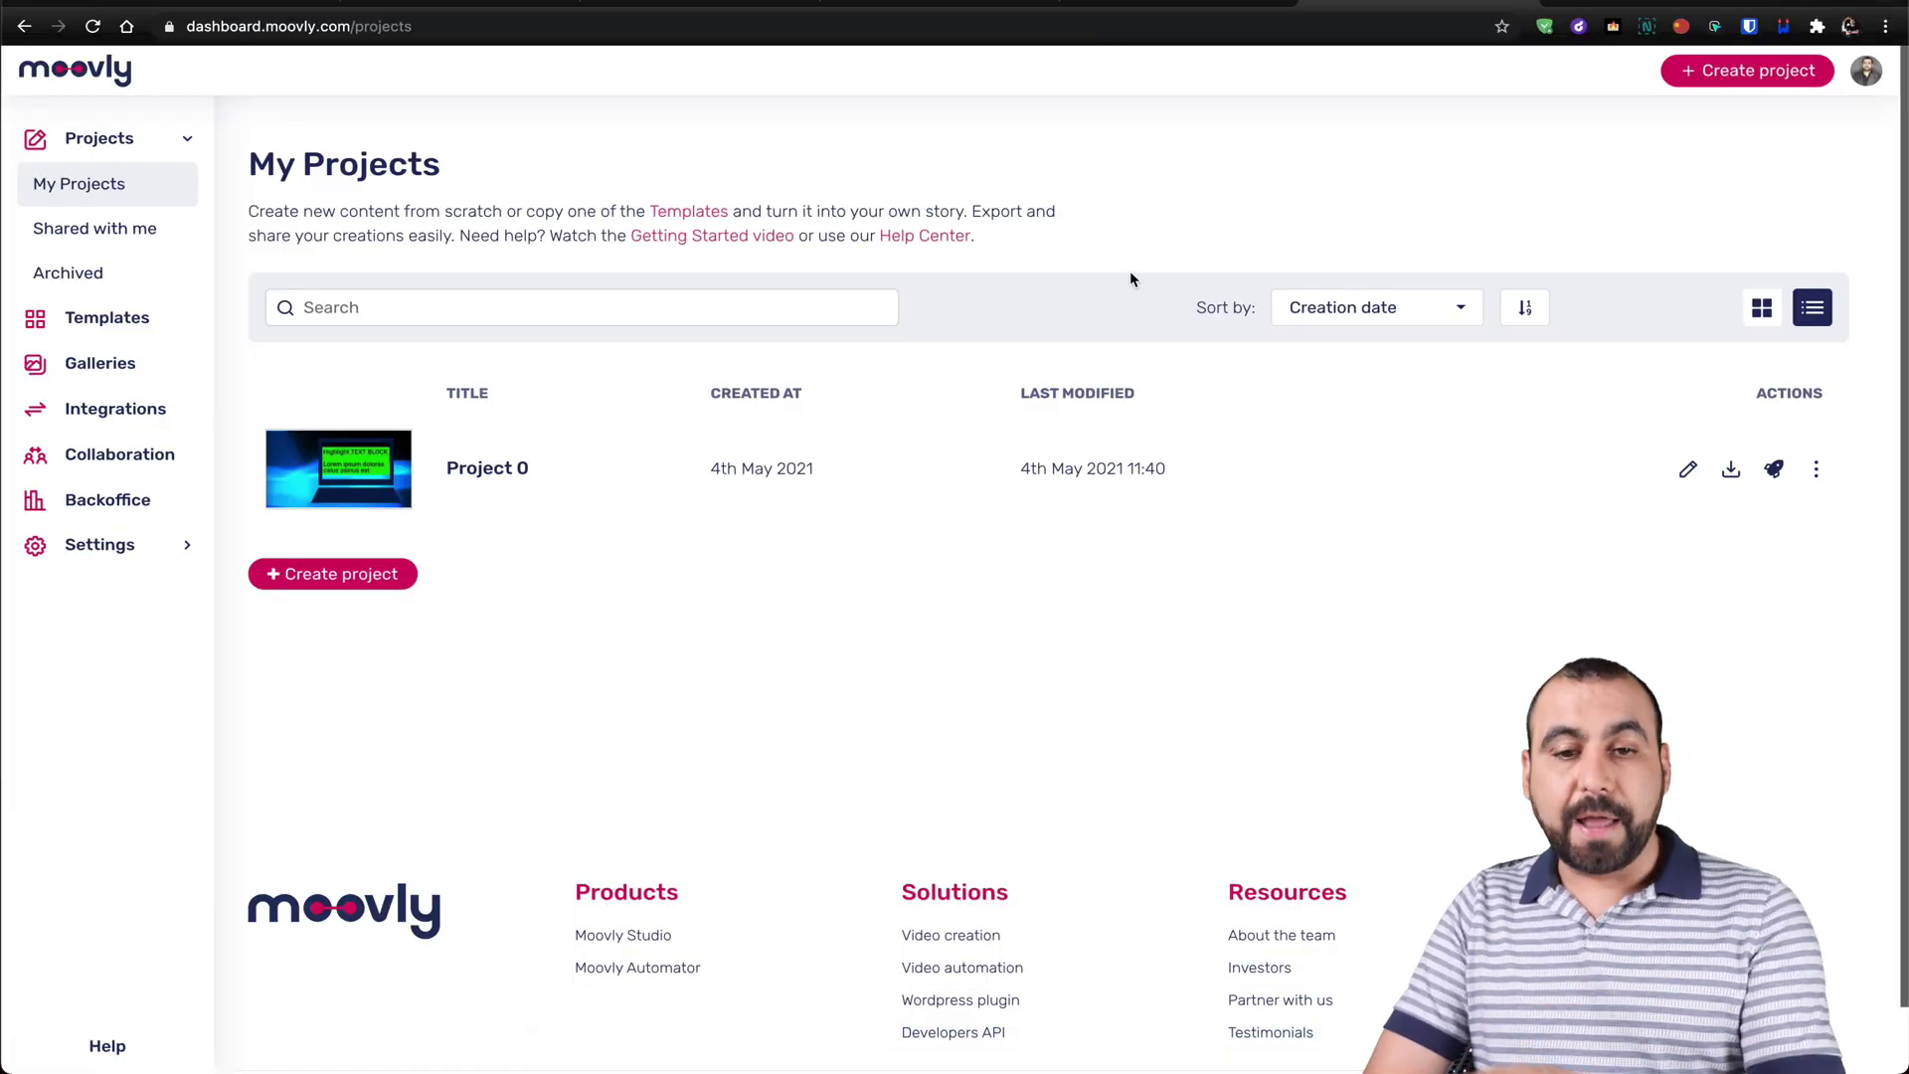
pyautogui.click(1615, 3)
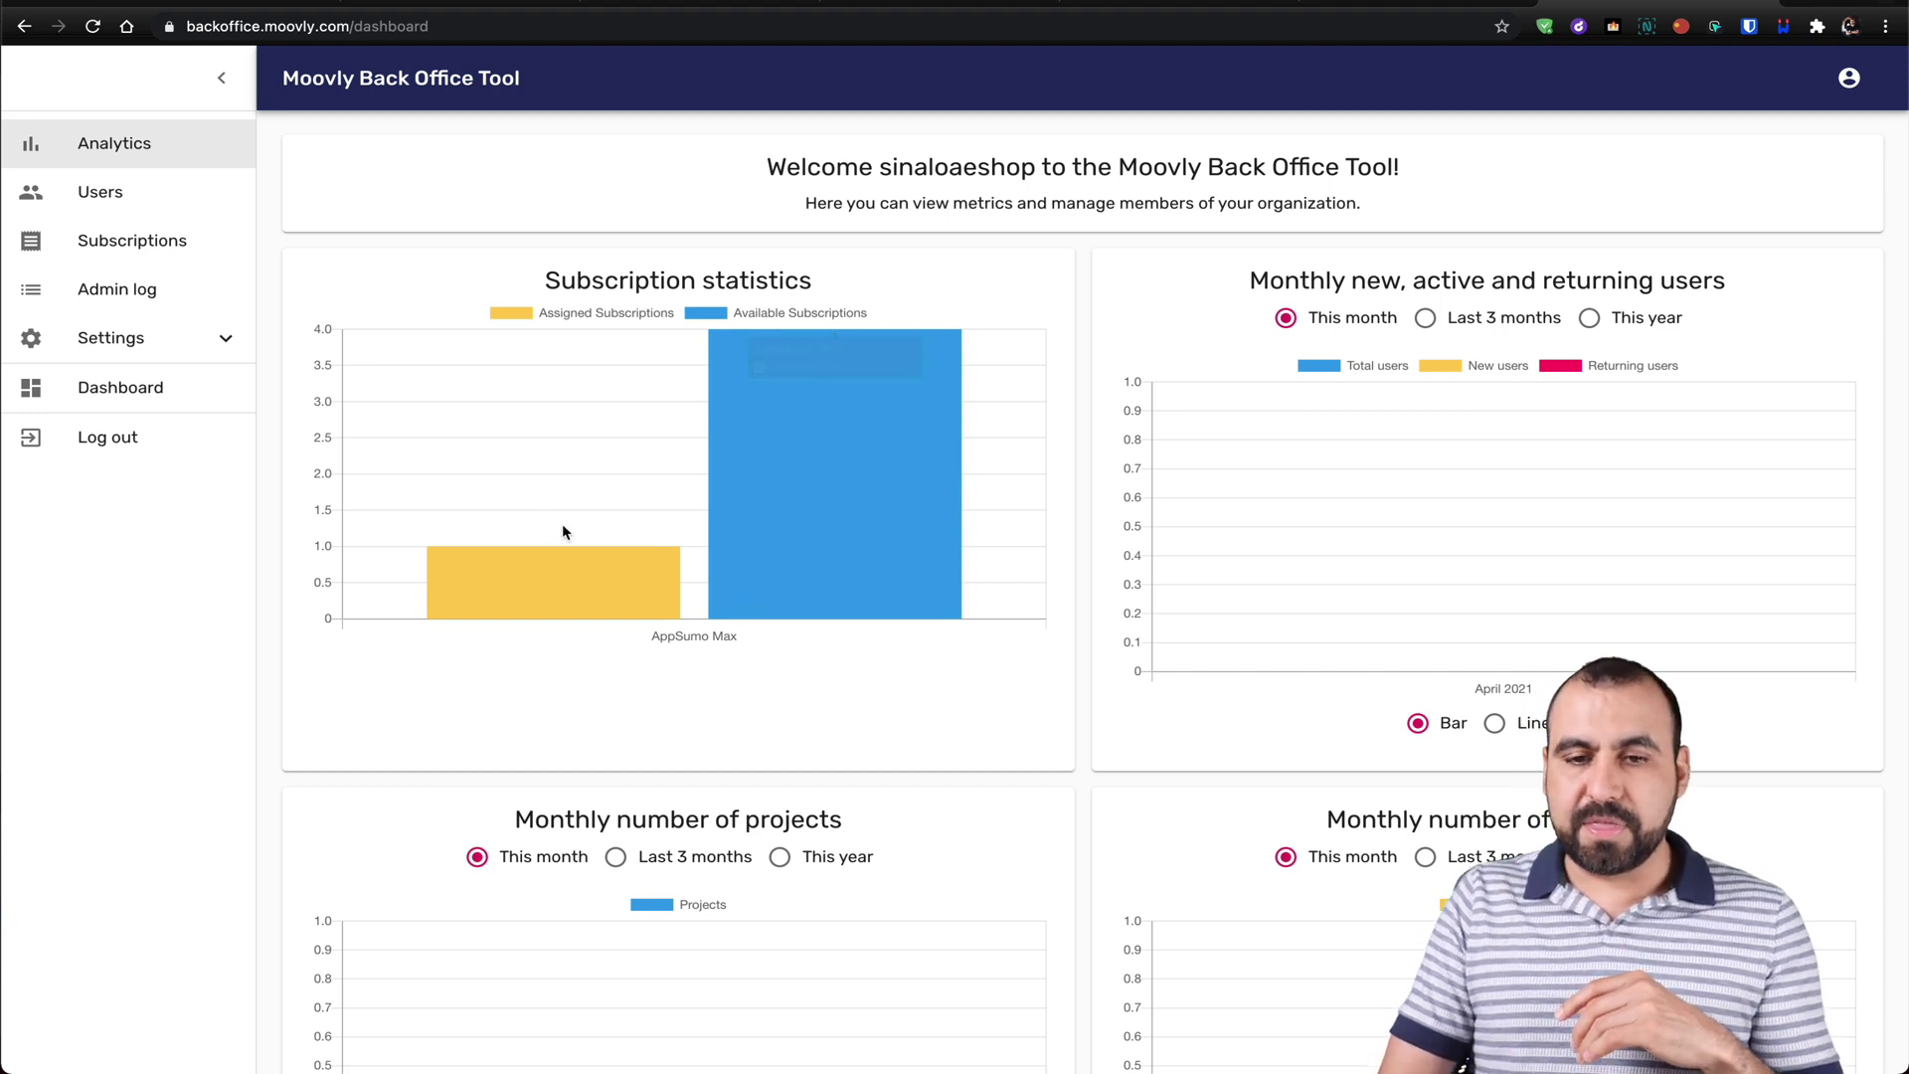
# Inspect the analytics dashboard and its Subscription statistics chart.
pyautogui.moveTo(591, 282); pyautogui.dragTo(560, 281)
pyautogui.click(814, 278)
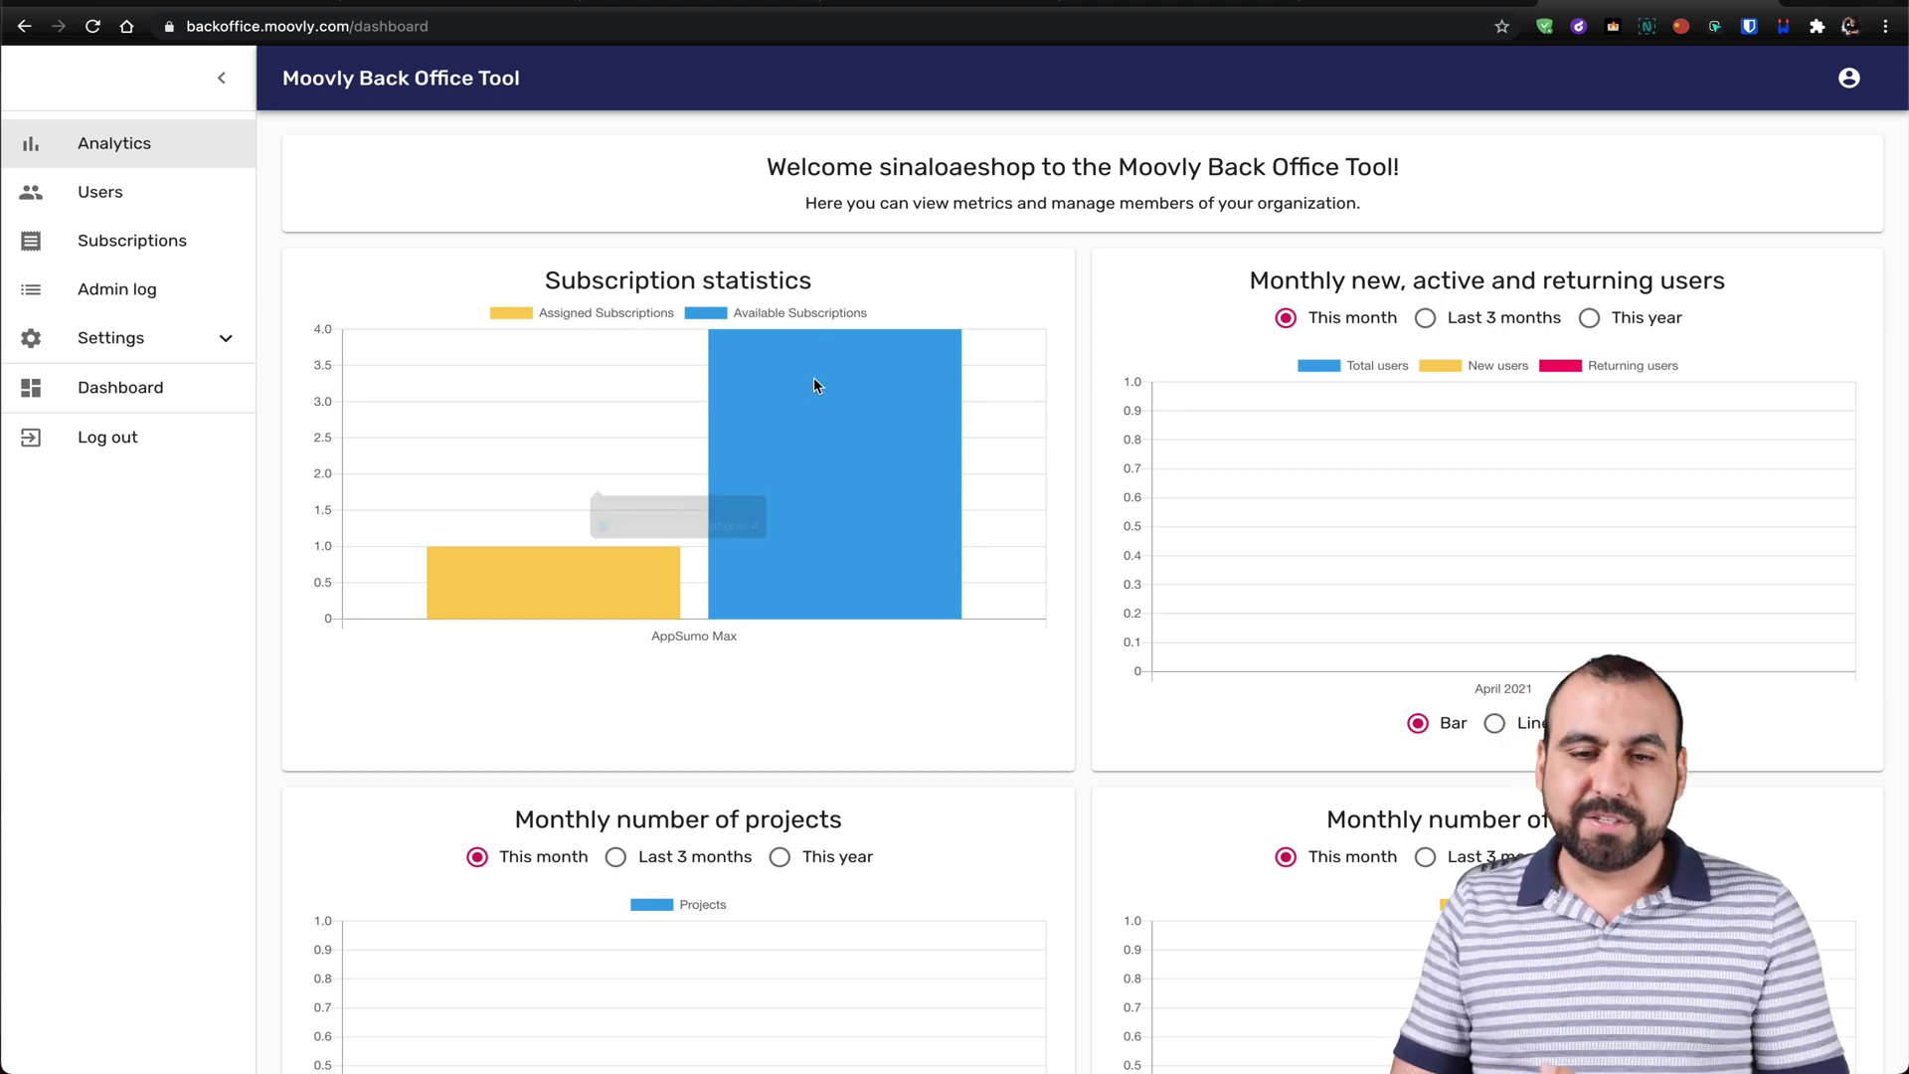
pyautogui.tripleClick(328, 333)
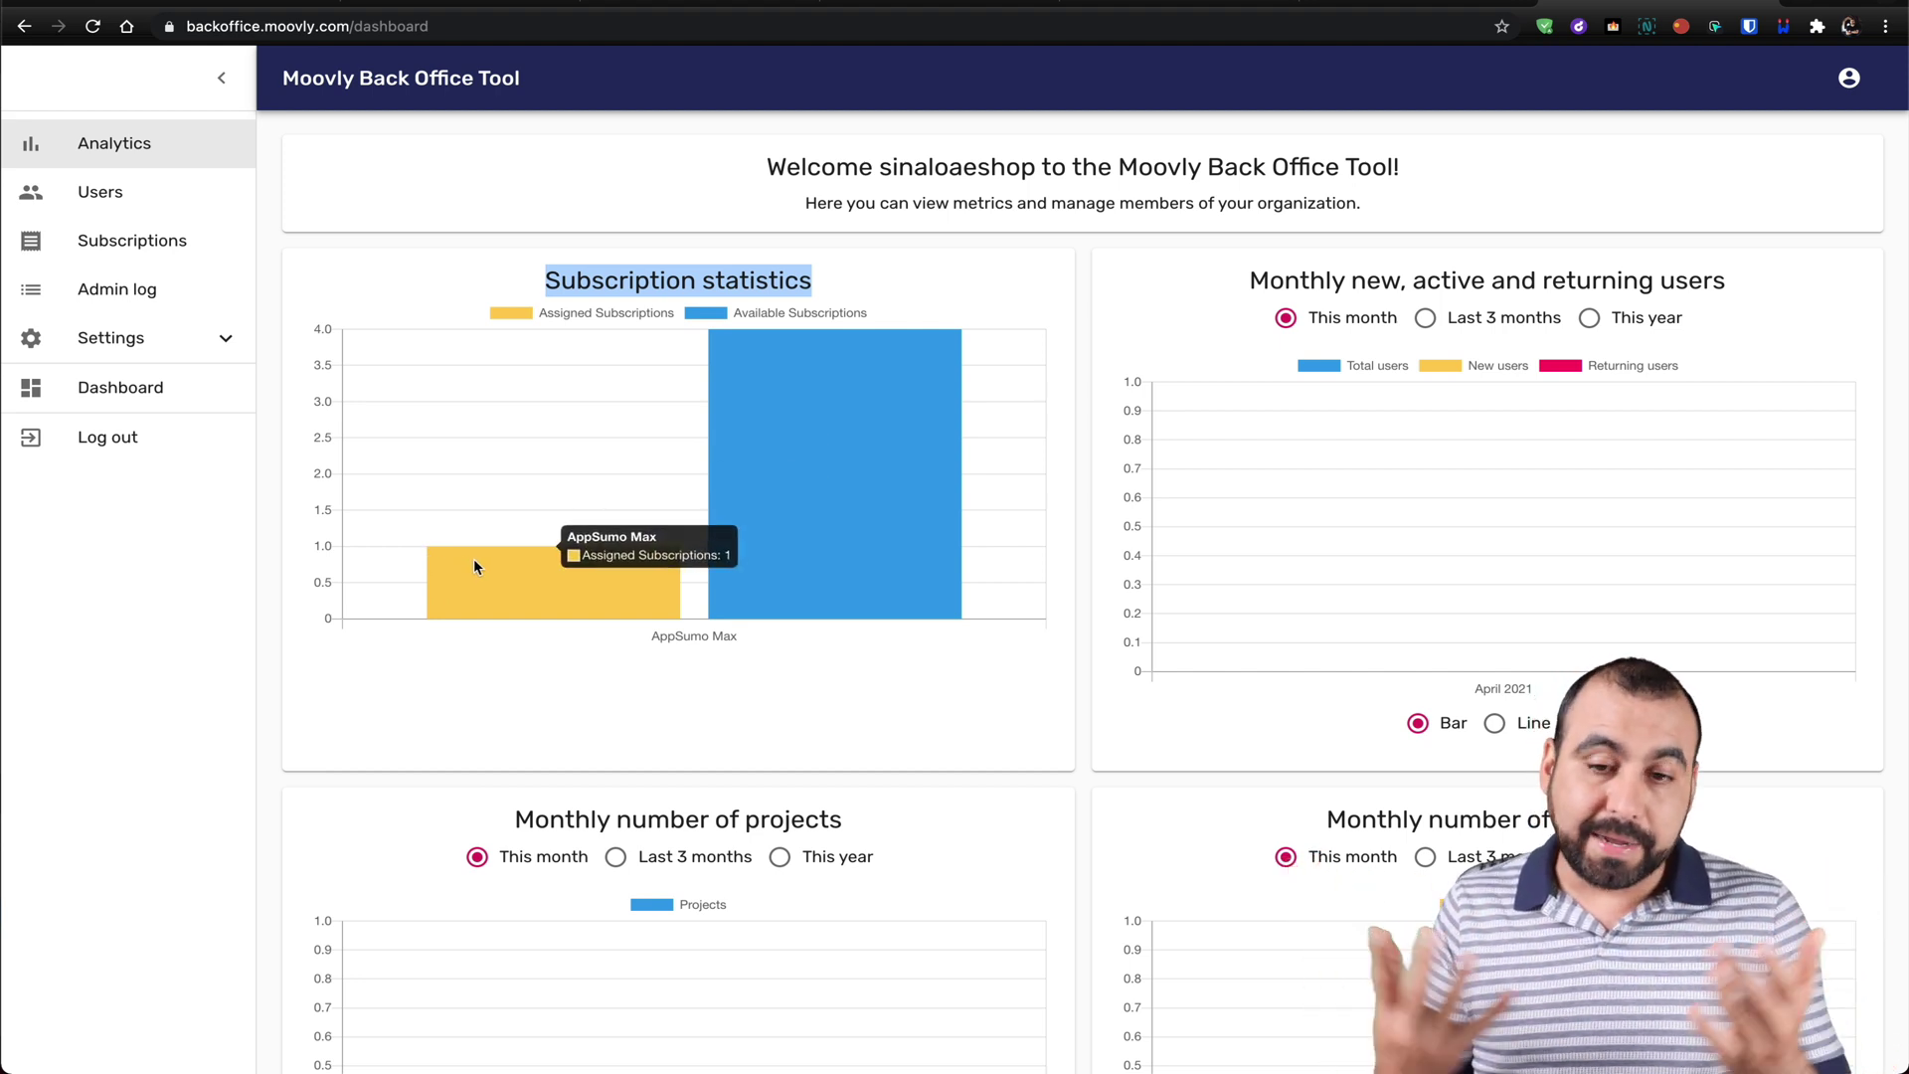
pyautogui.click(733, 456)
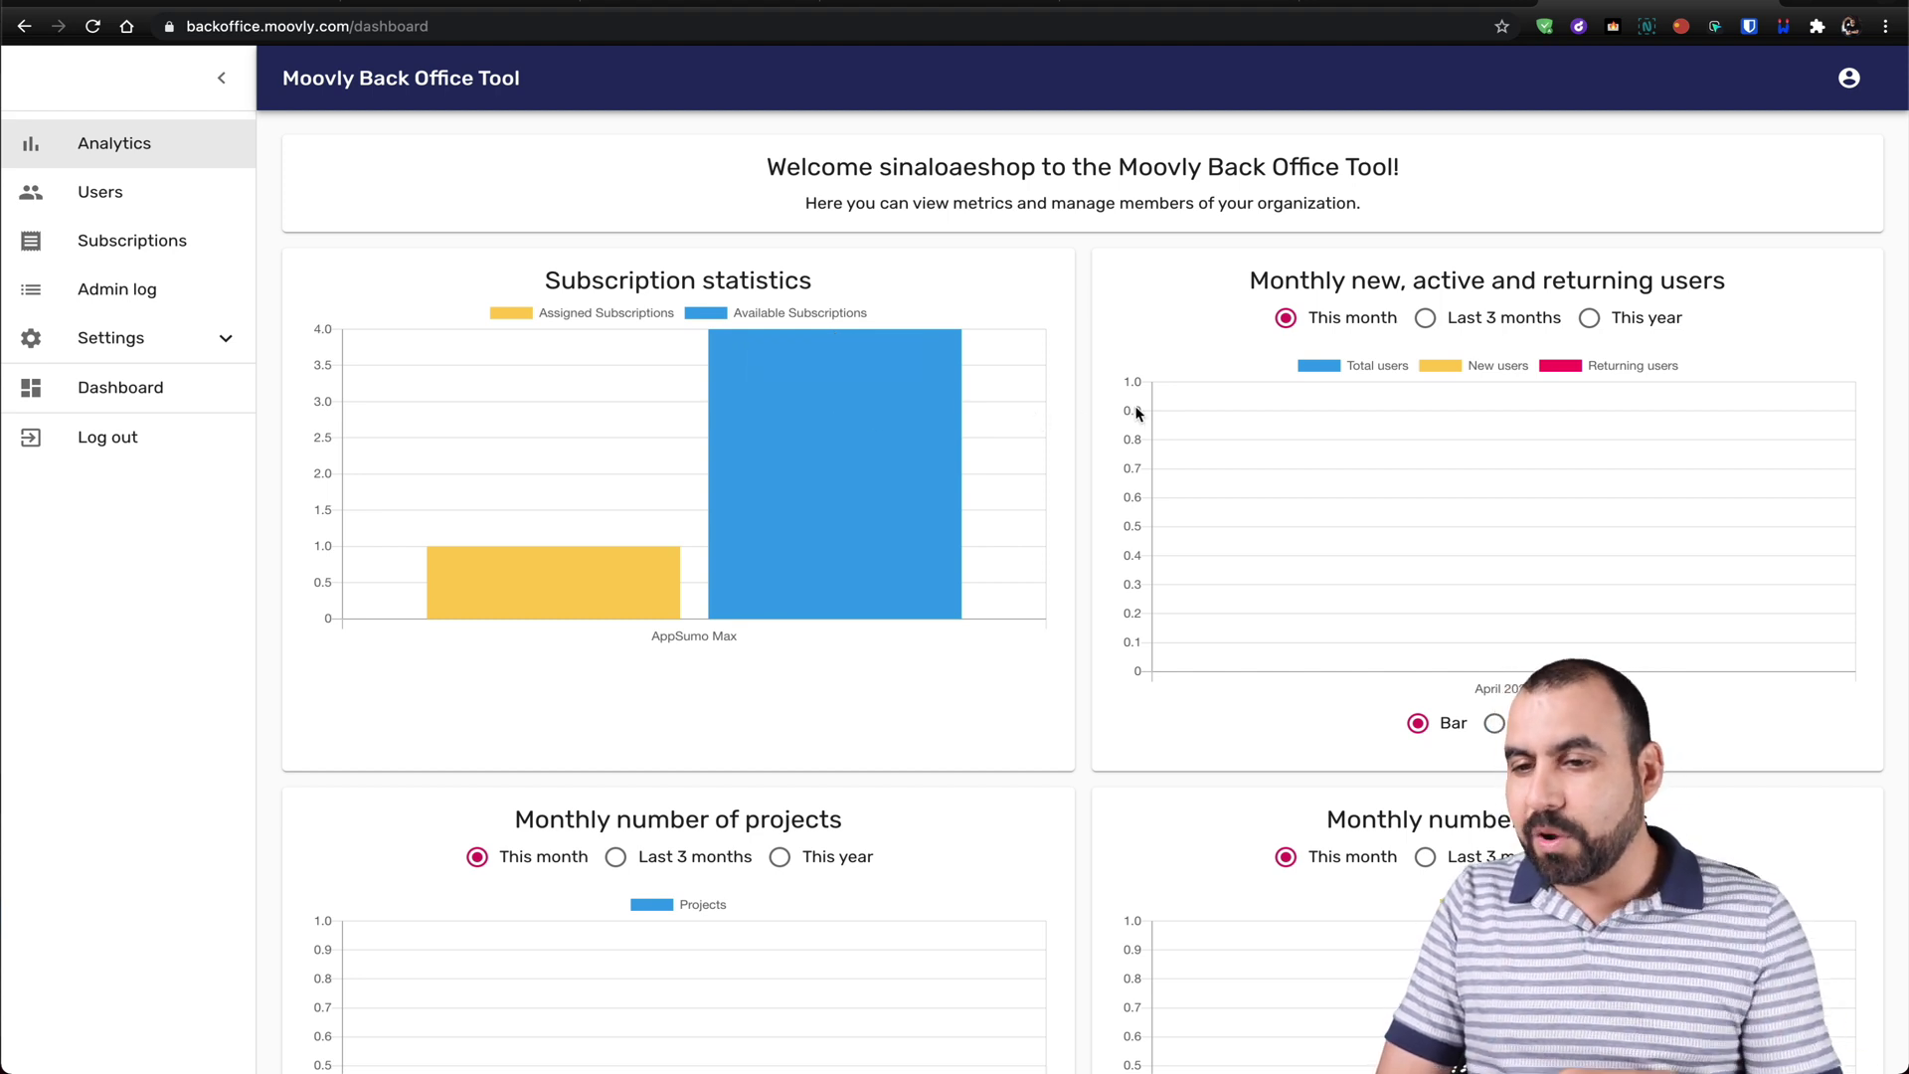
pyautogui.scroll(-1, 1298, 549)
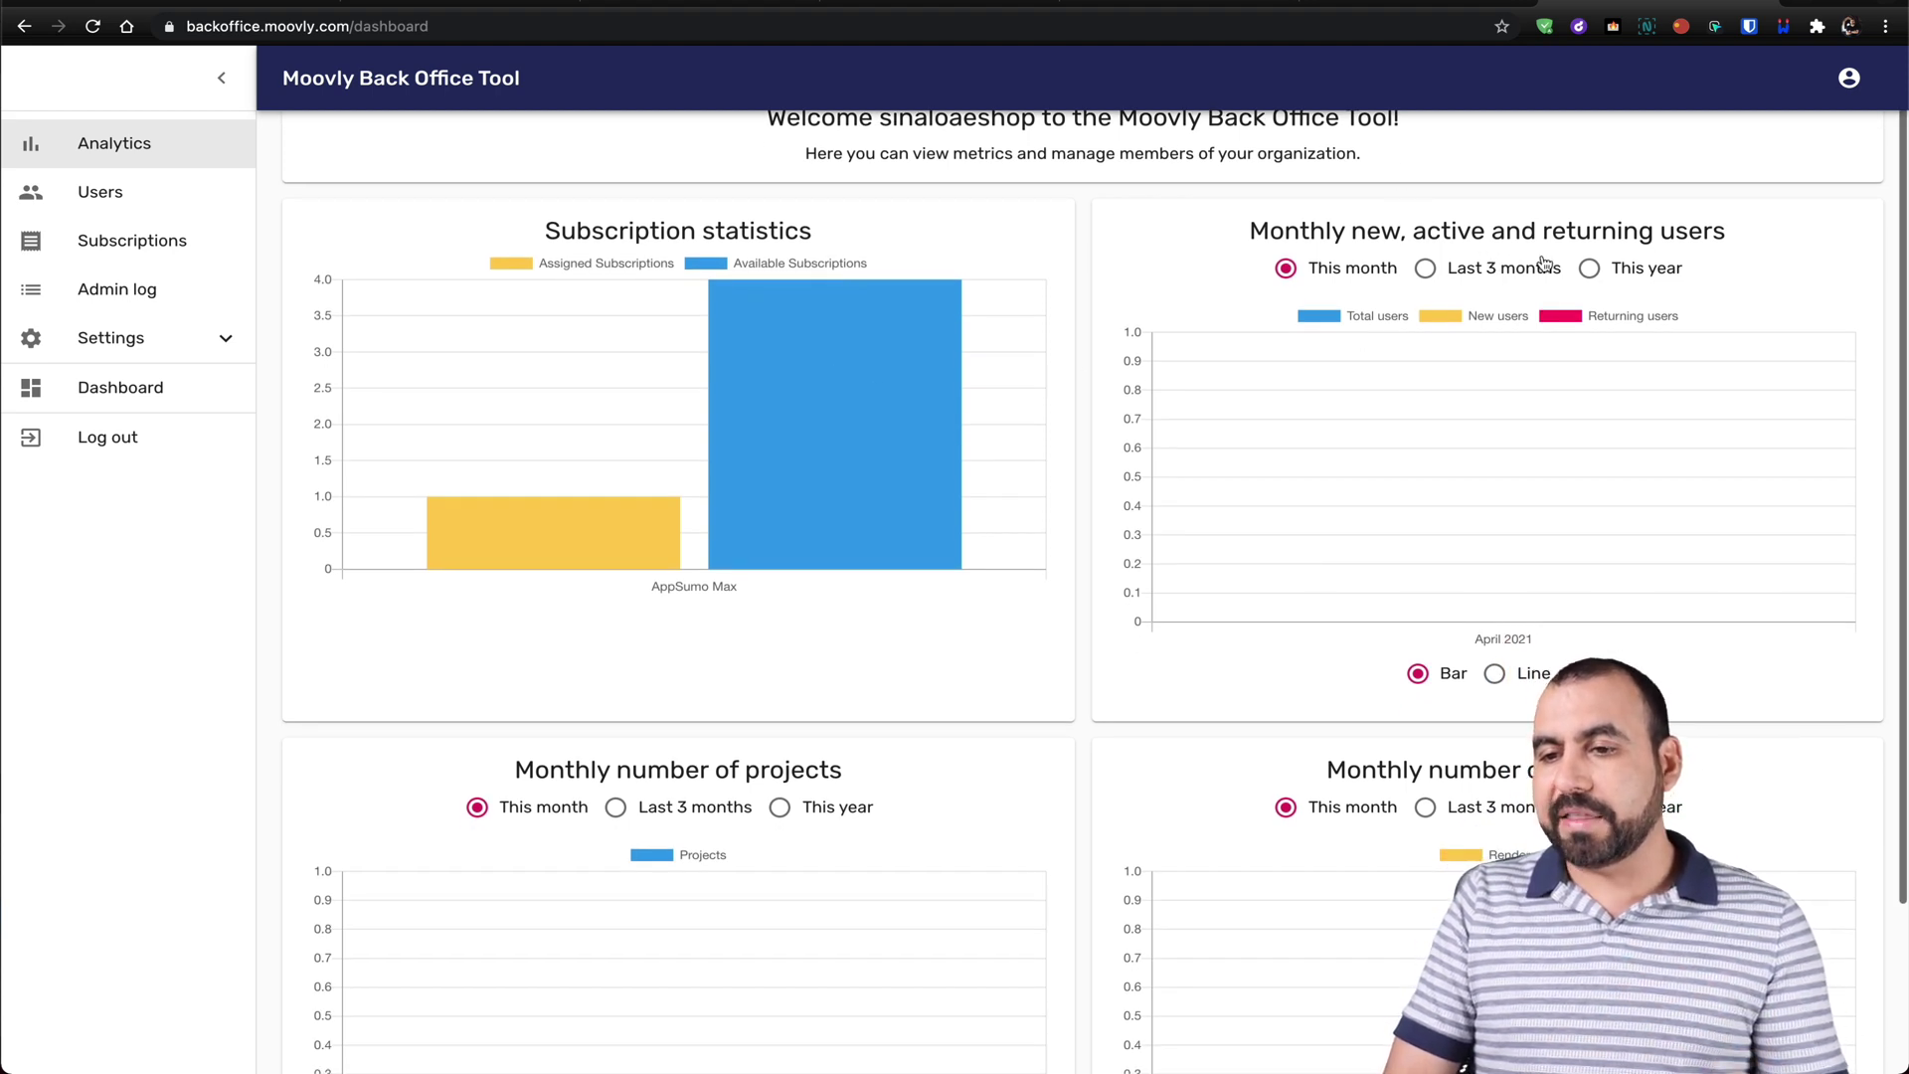
pyautogui.scroll(-3, 1349, 579)
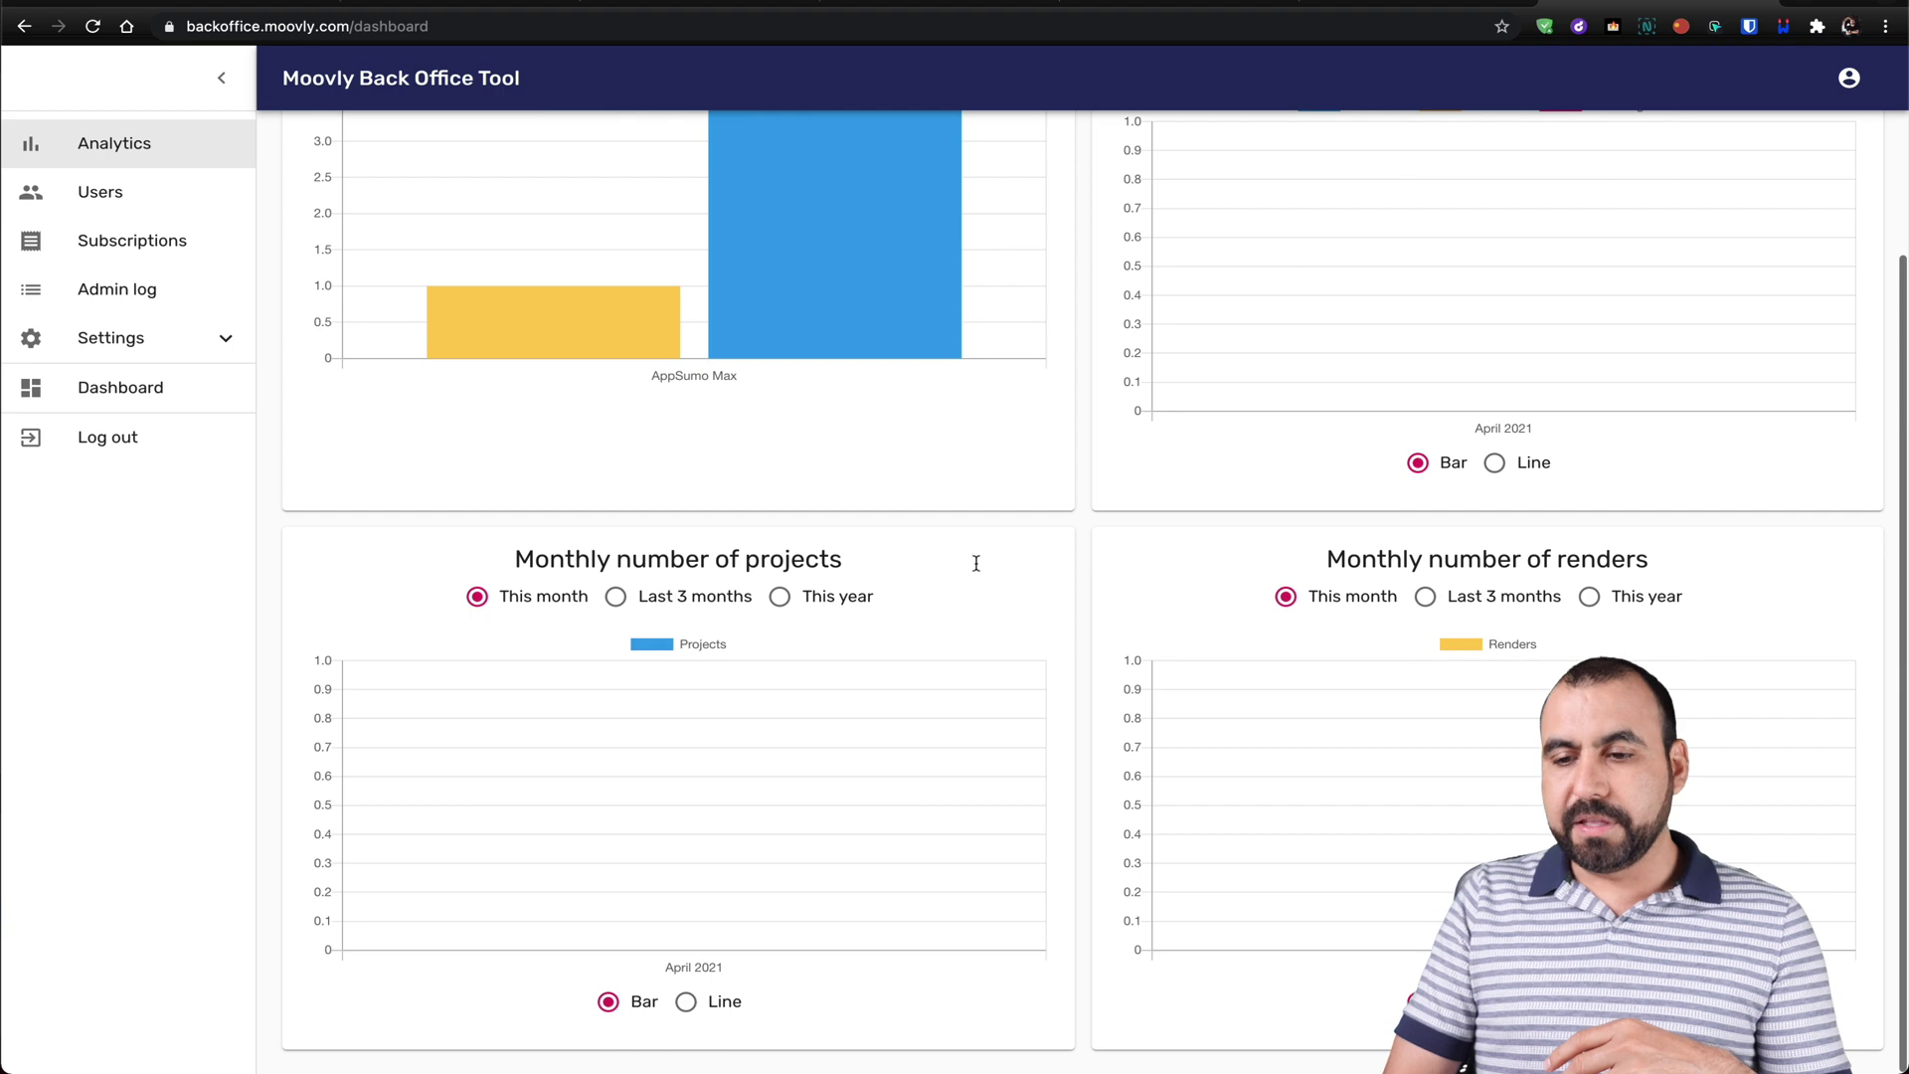
pyautogui.scroll(4, 1468, 573)
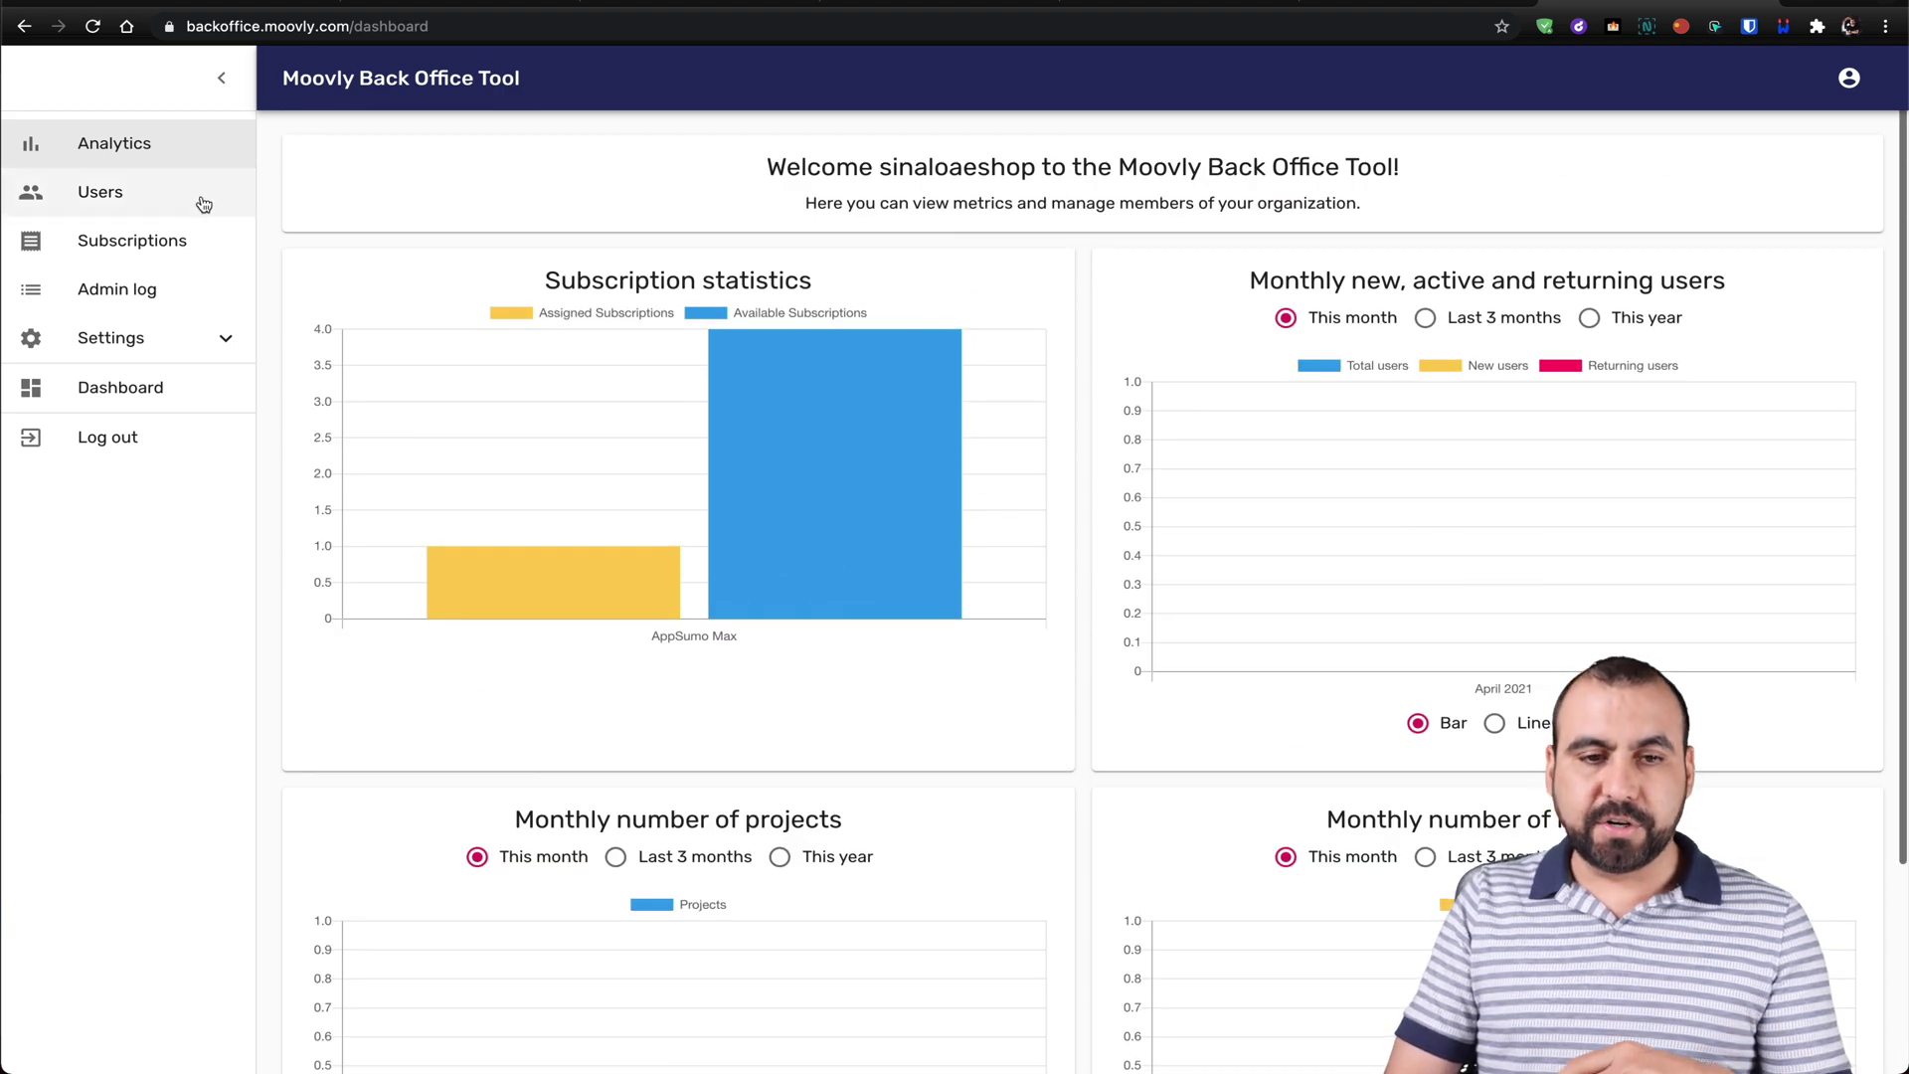
# Review the Users list, cancel adding a user, then view Subscriptions and the Admin log.
pyautogui.click(160, 192)
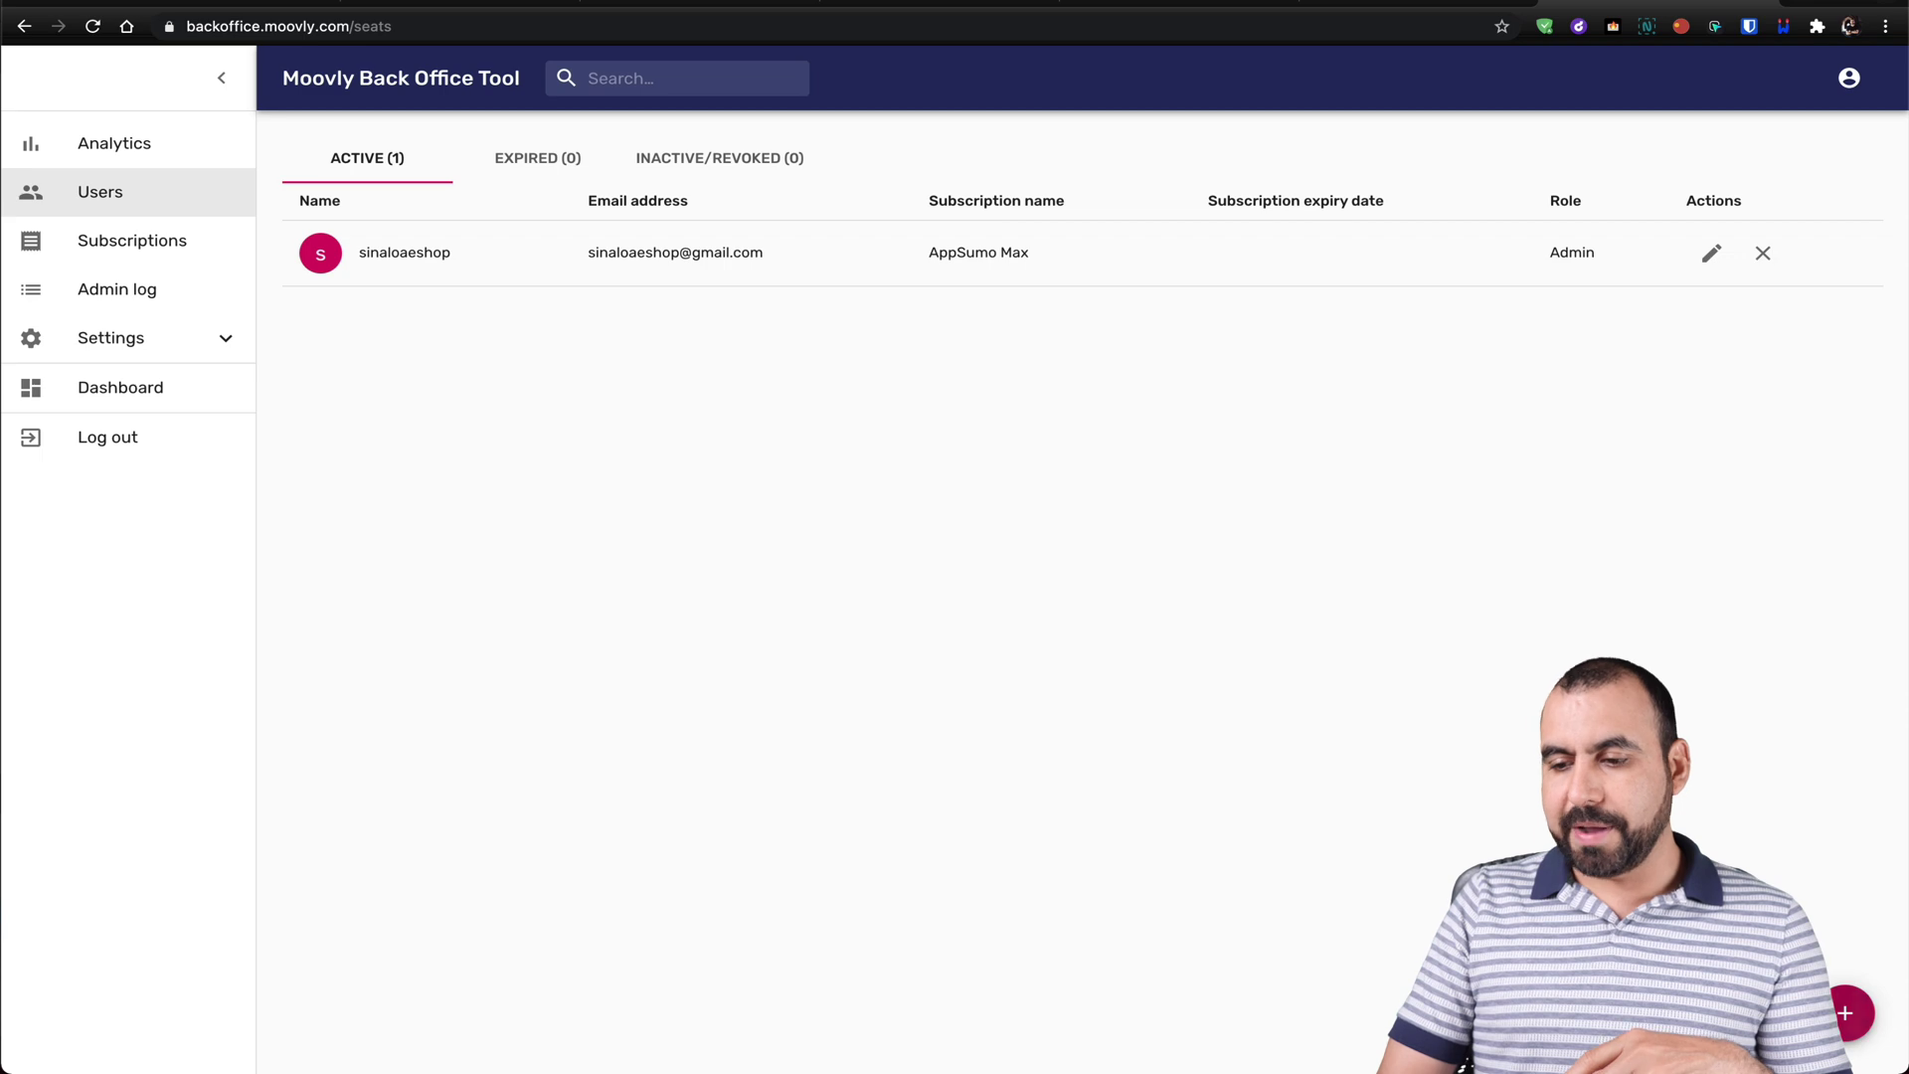
pyautogui.click(1845, 1012)
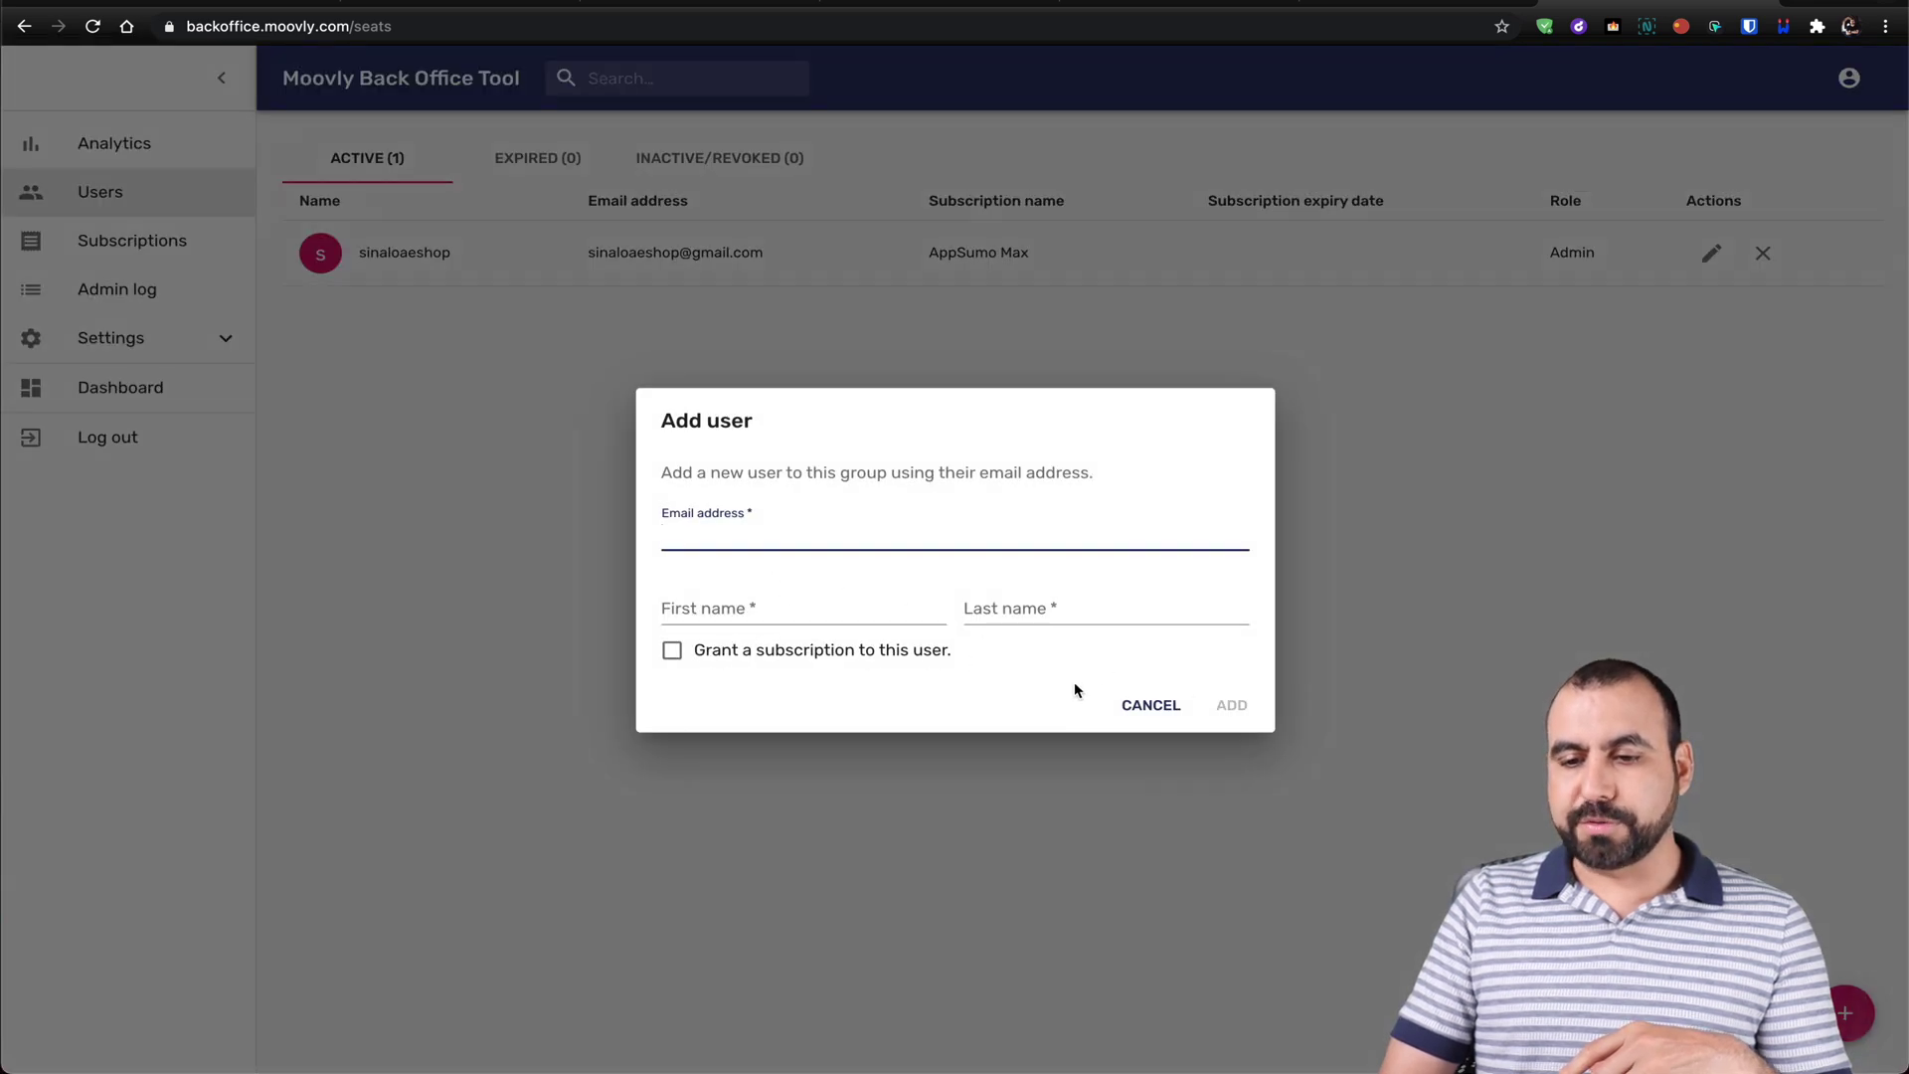
pyautogui.click(1148, 704)
pyautogui.click(185, 255)
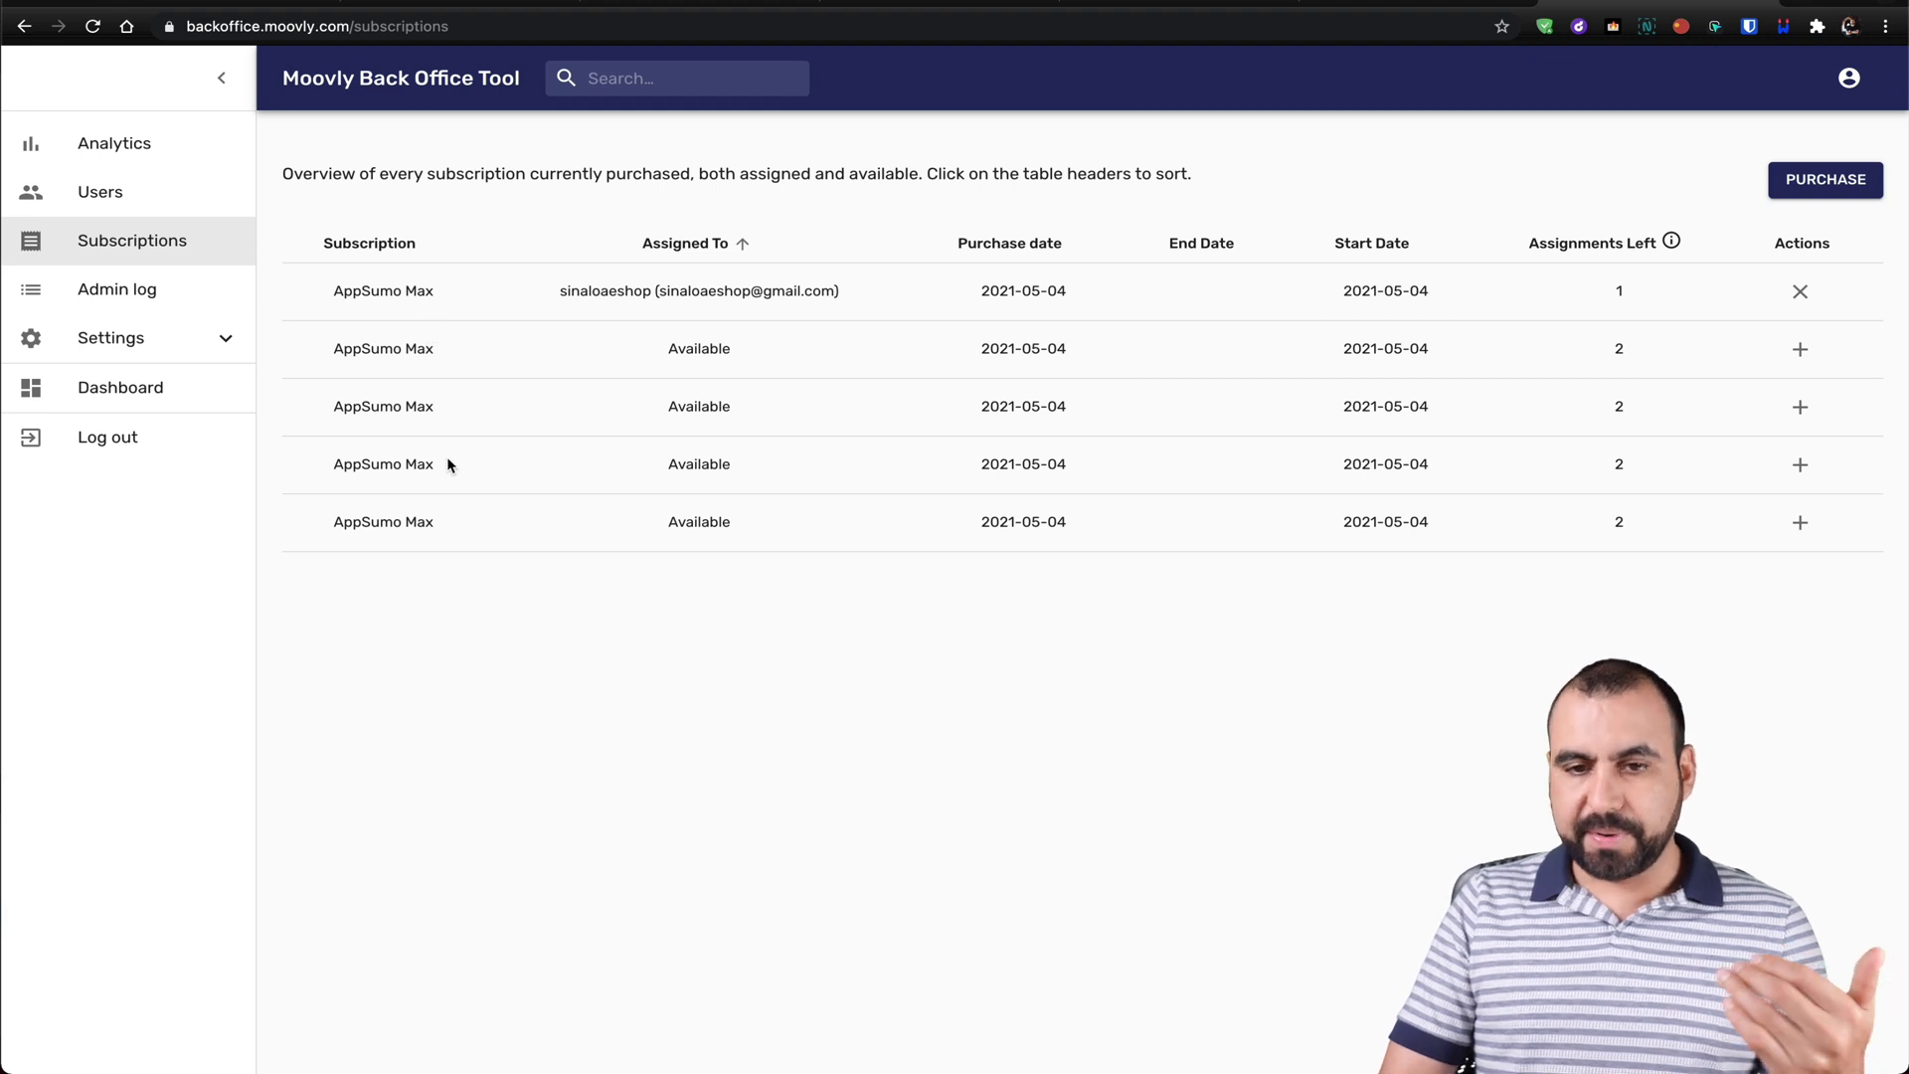
pyautogui.click(149, 290)
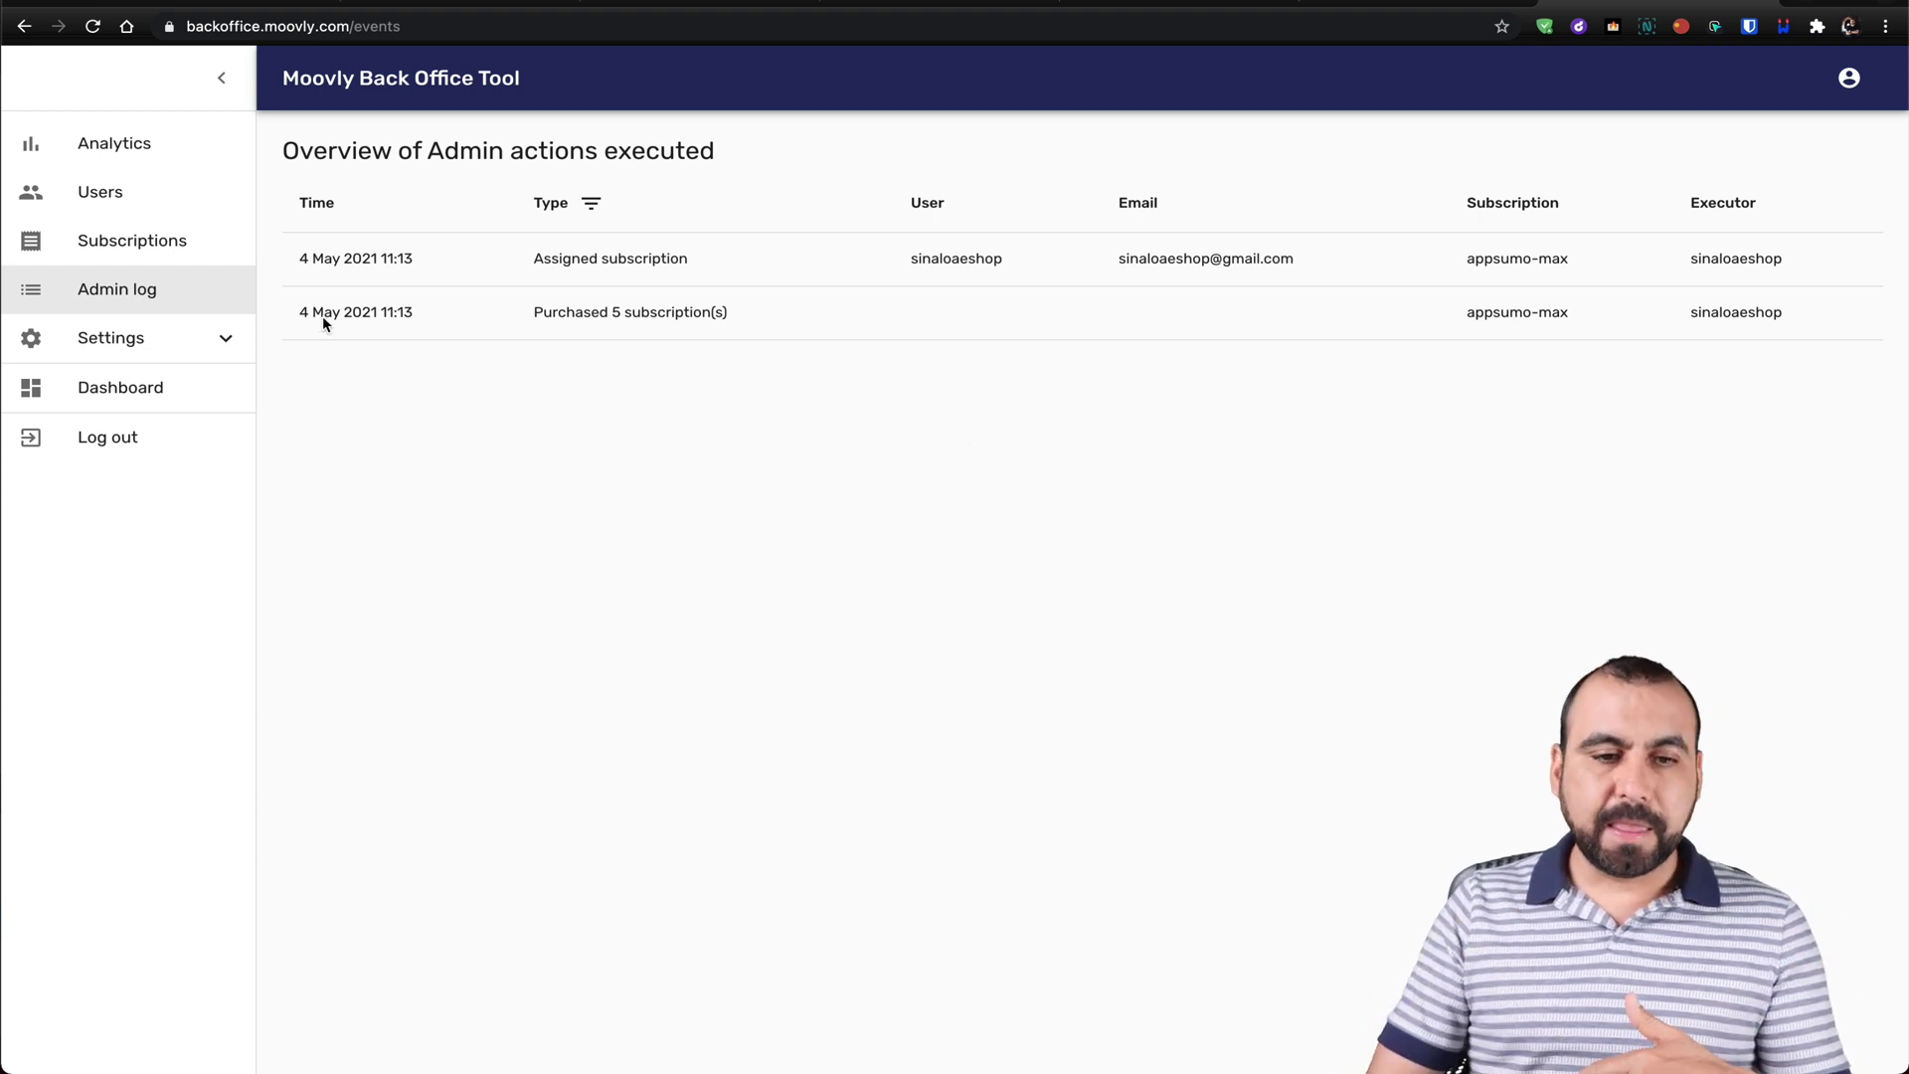
# Open the Settings > General branding customizations, then return to My Projects.
pyautogui.click(184, 338)
pyautogui.click(166, 397)
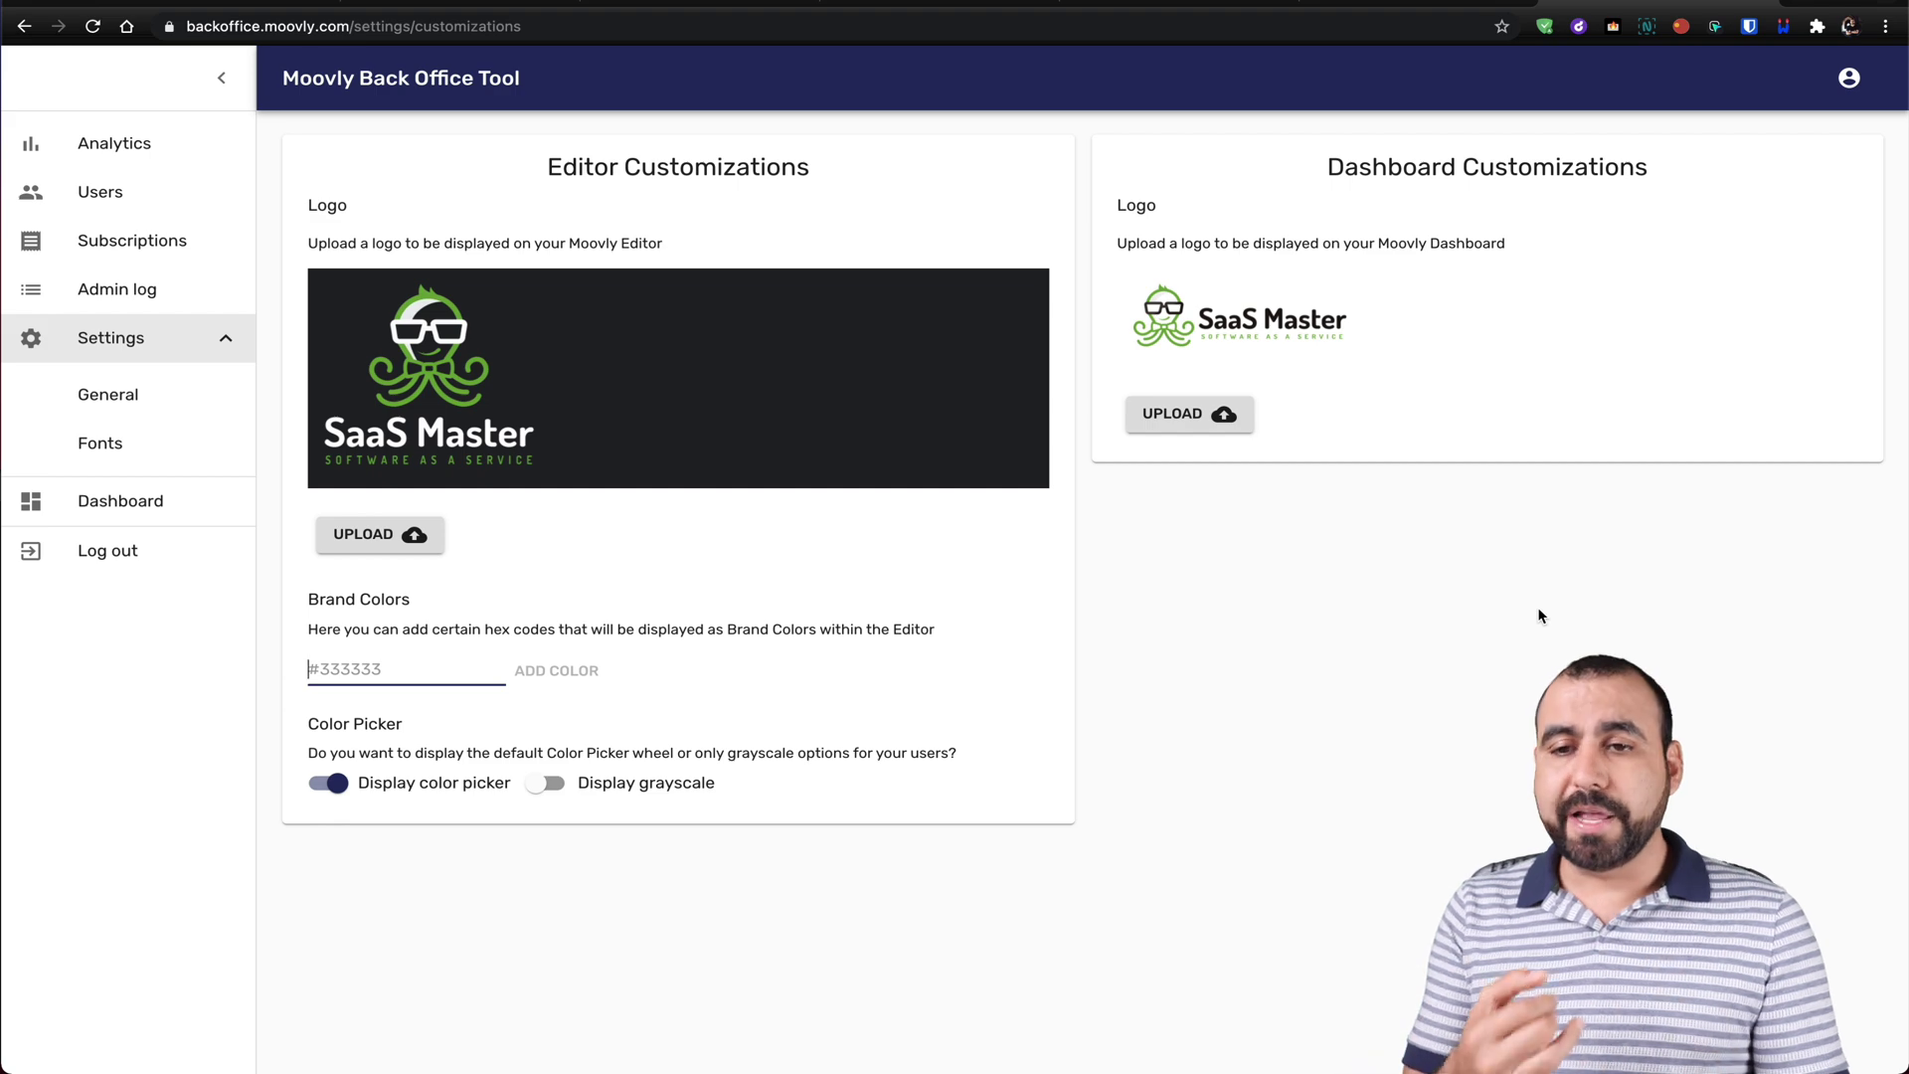
pyautogui.click(1473, 6)
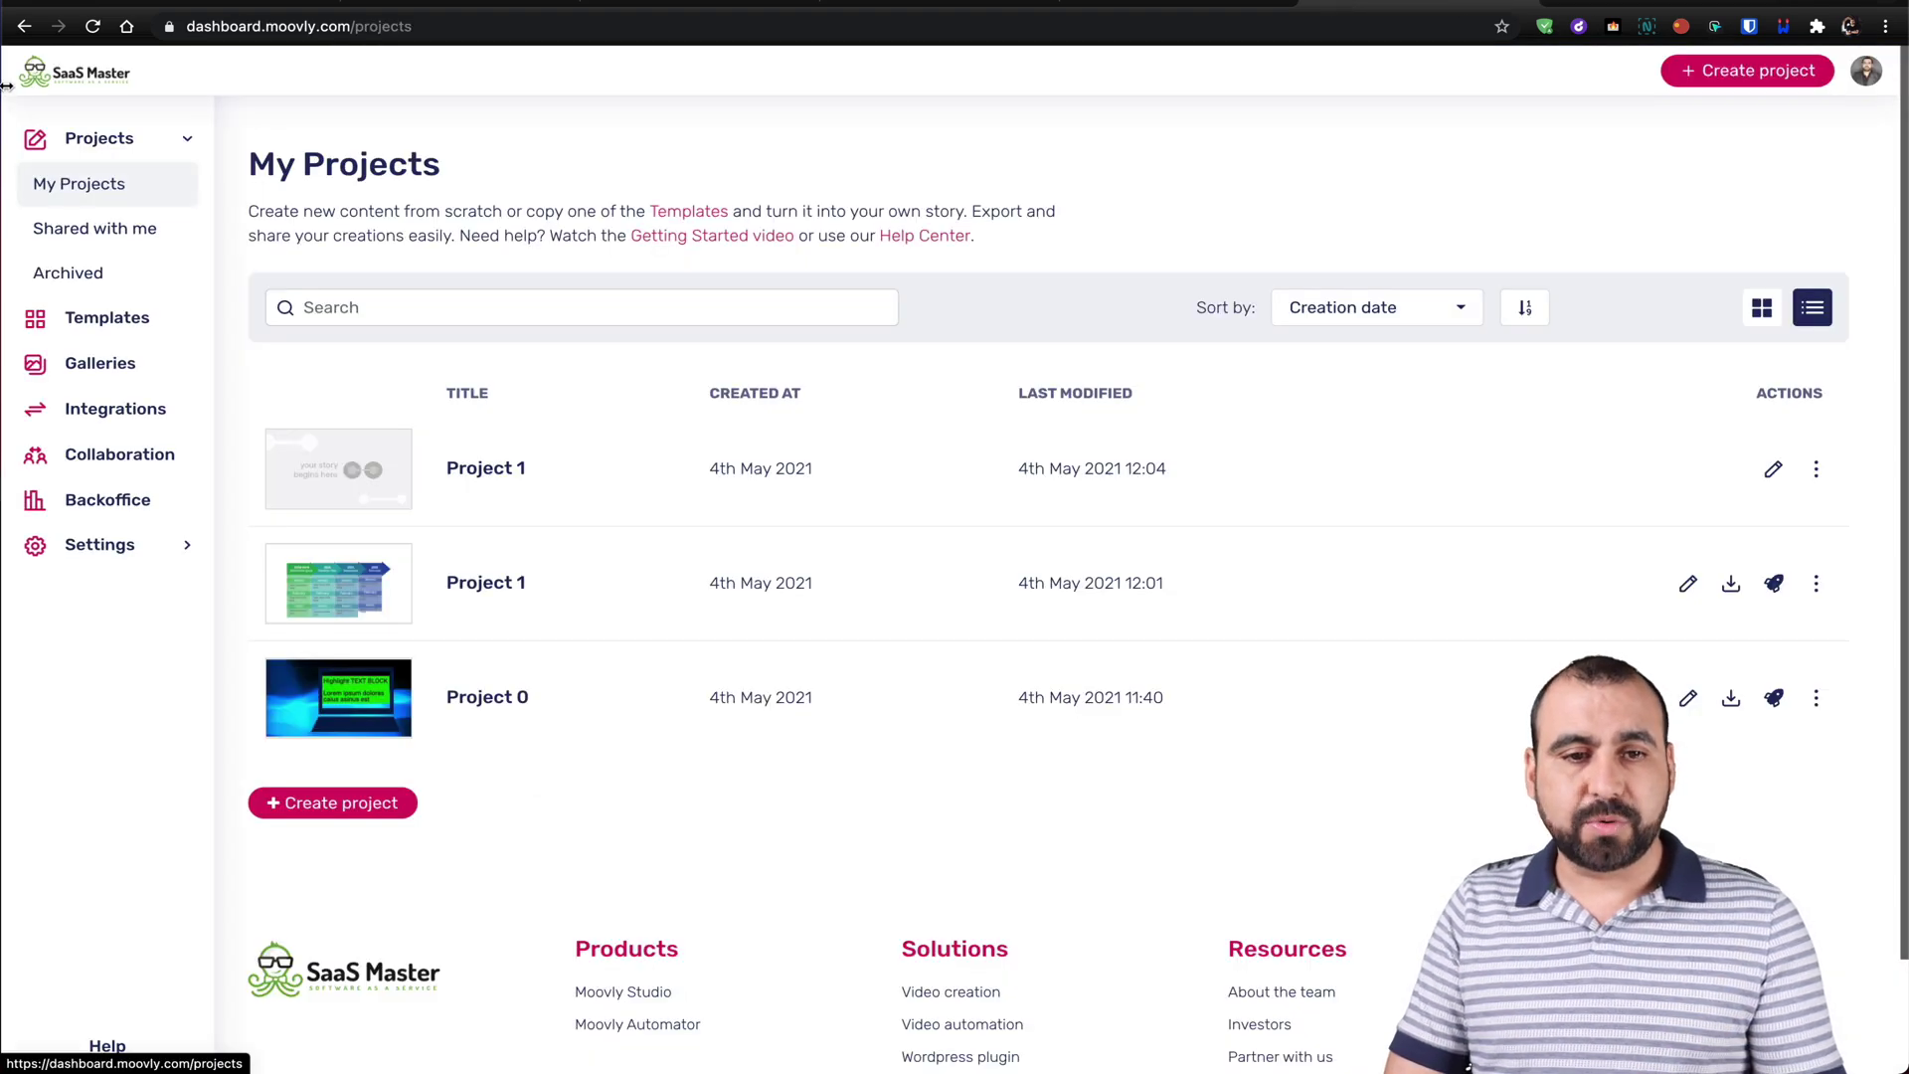
# Scroll through the SaaS Master–branded My Projects page, then go to the AppSumo deal page.
pyautogui.scroll(-2, 467, 696)
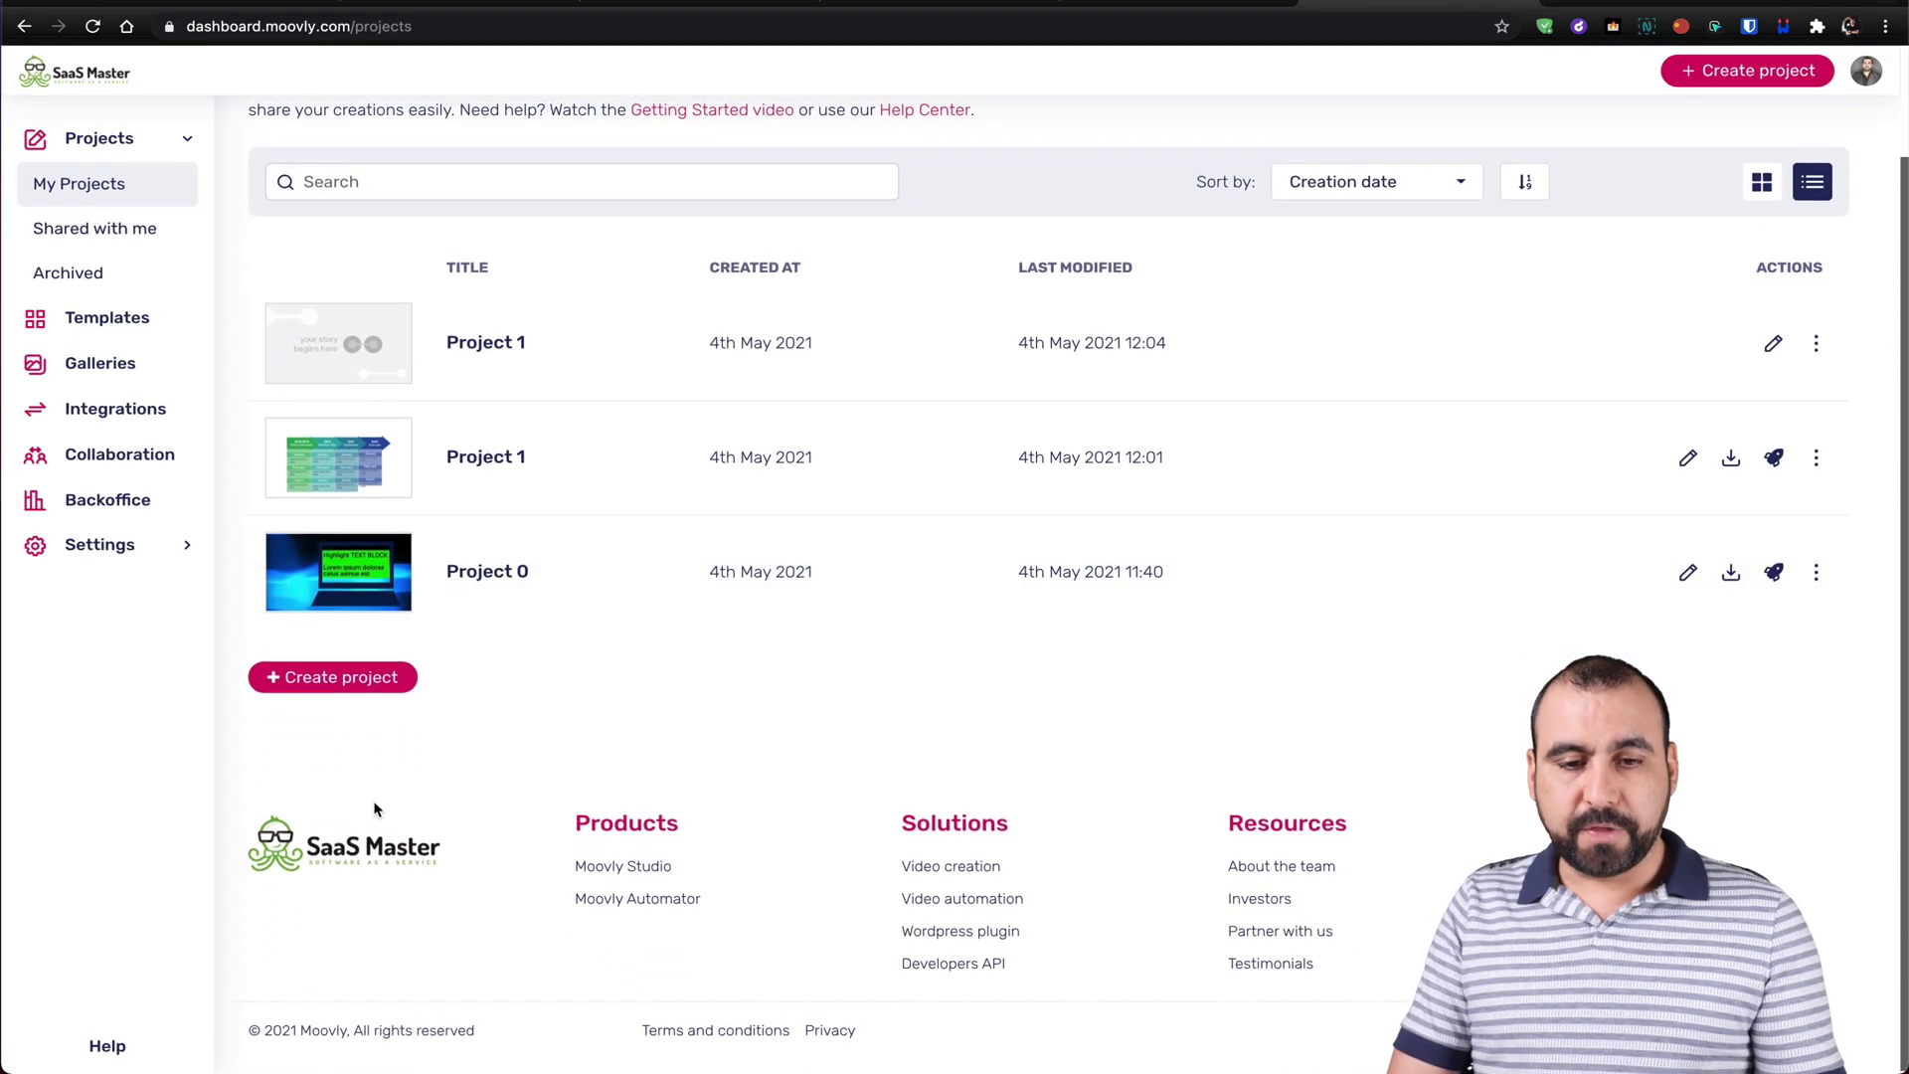
pyautogui.scroll(3, 476, 788)
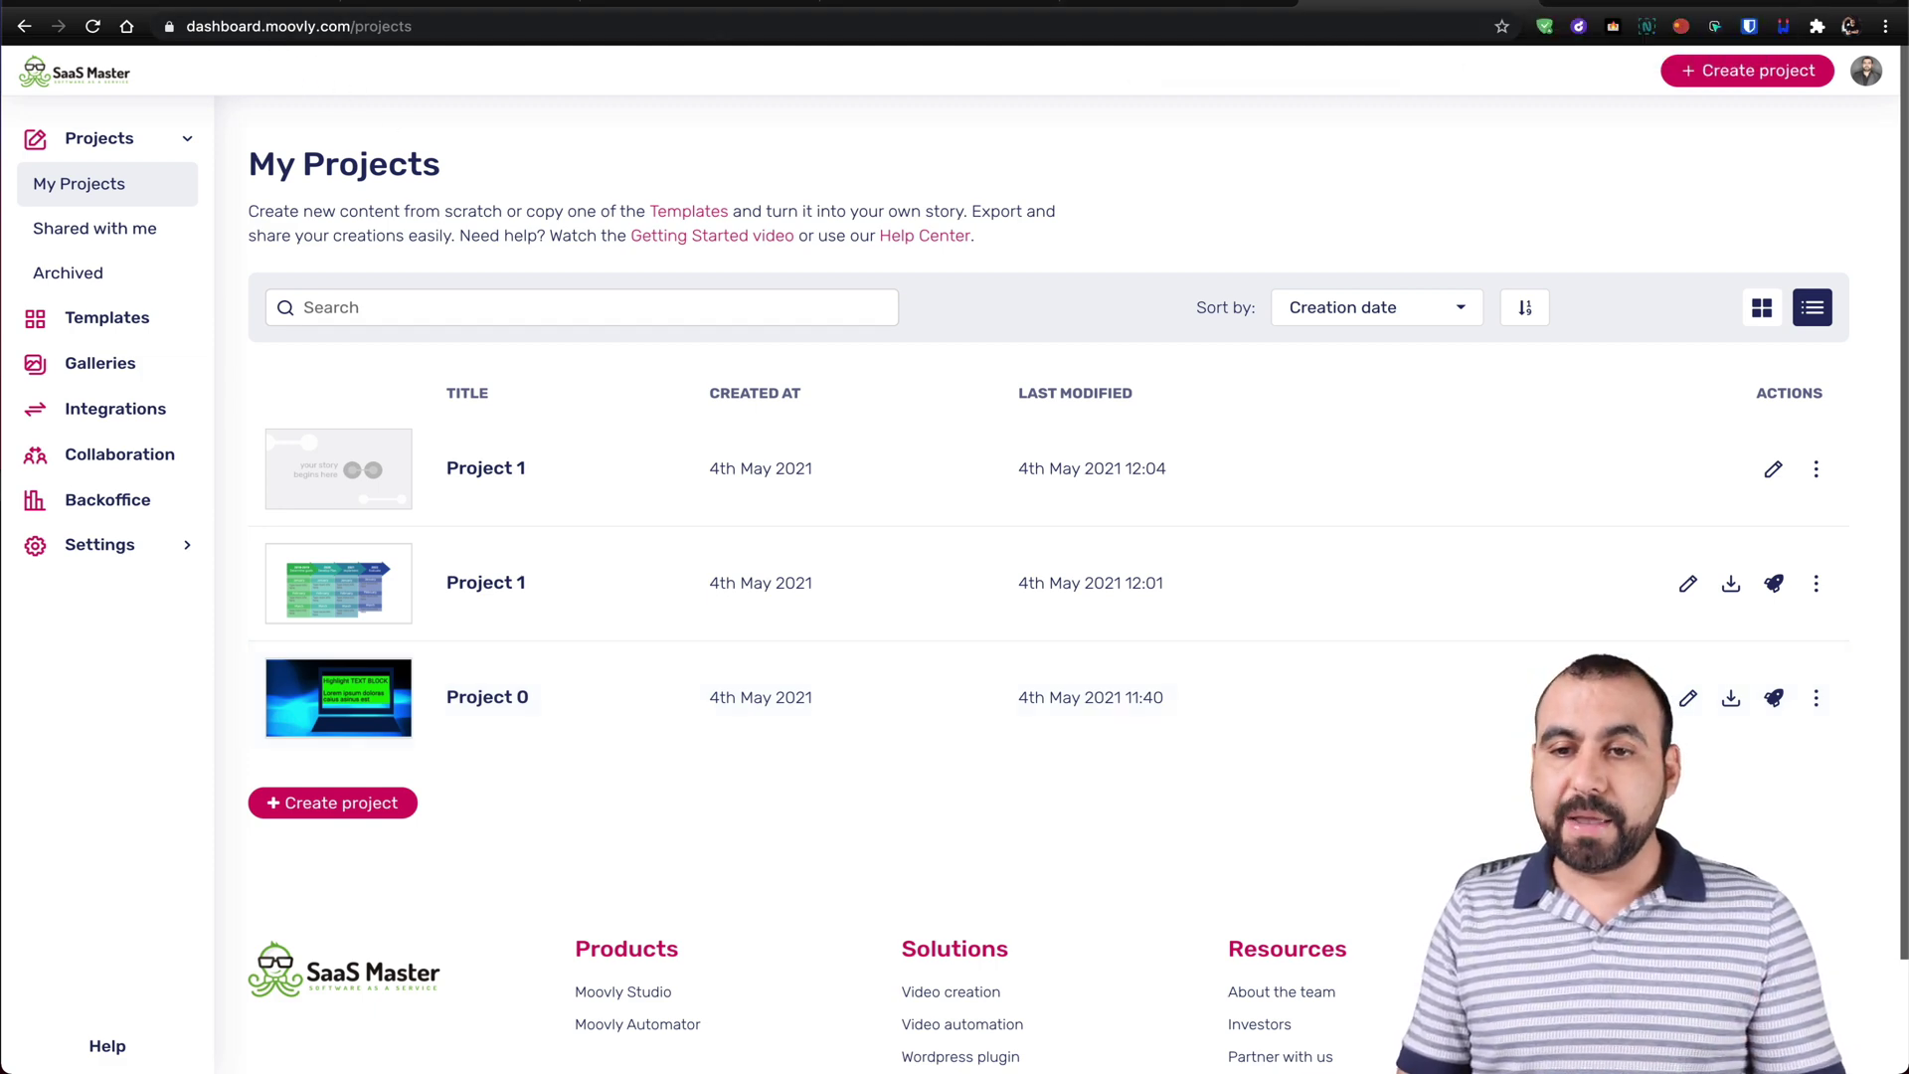
pyautogui.click(1176, 3)
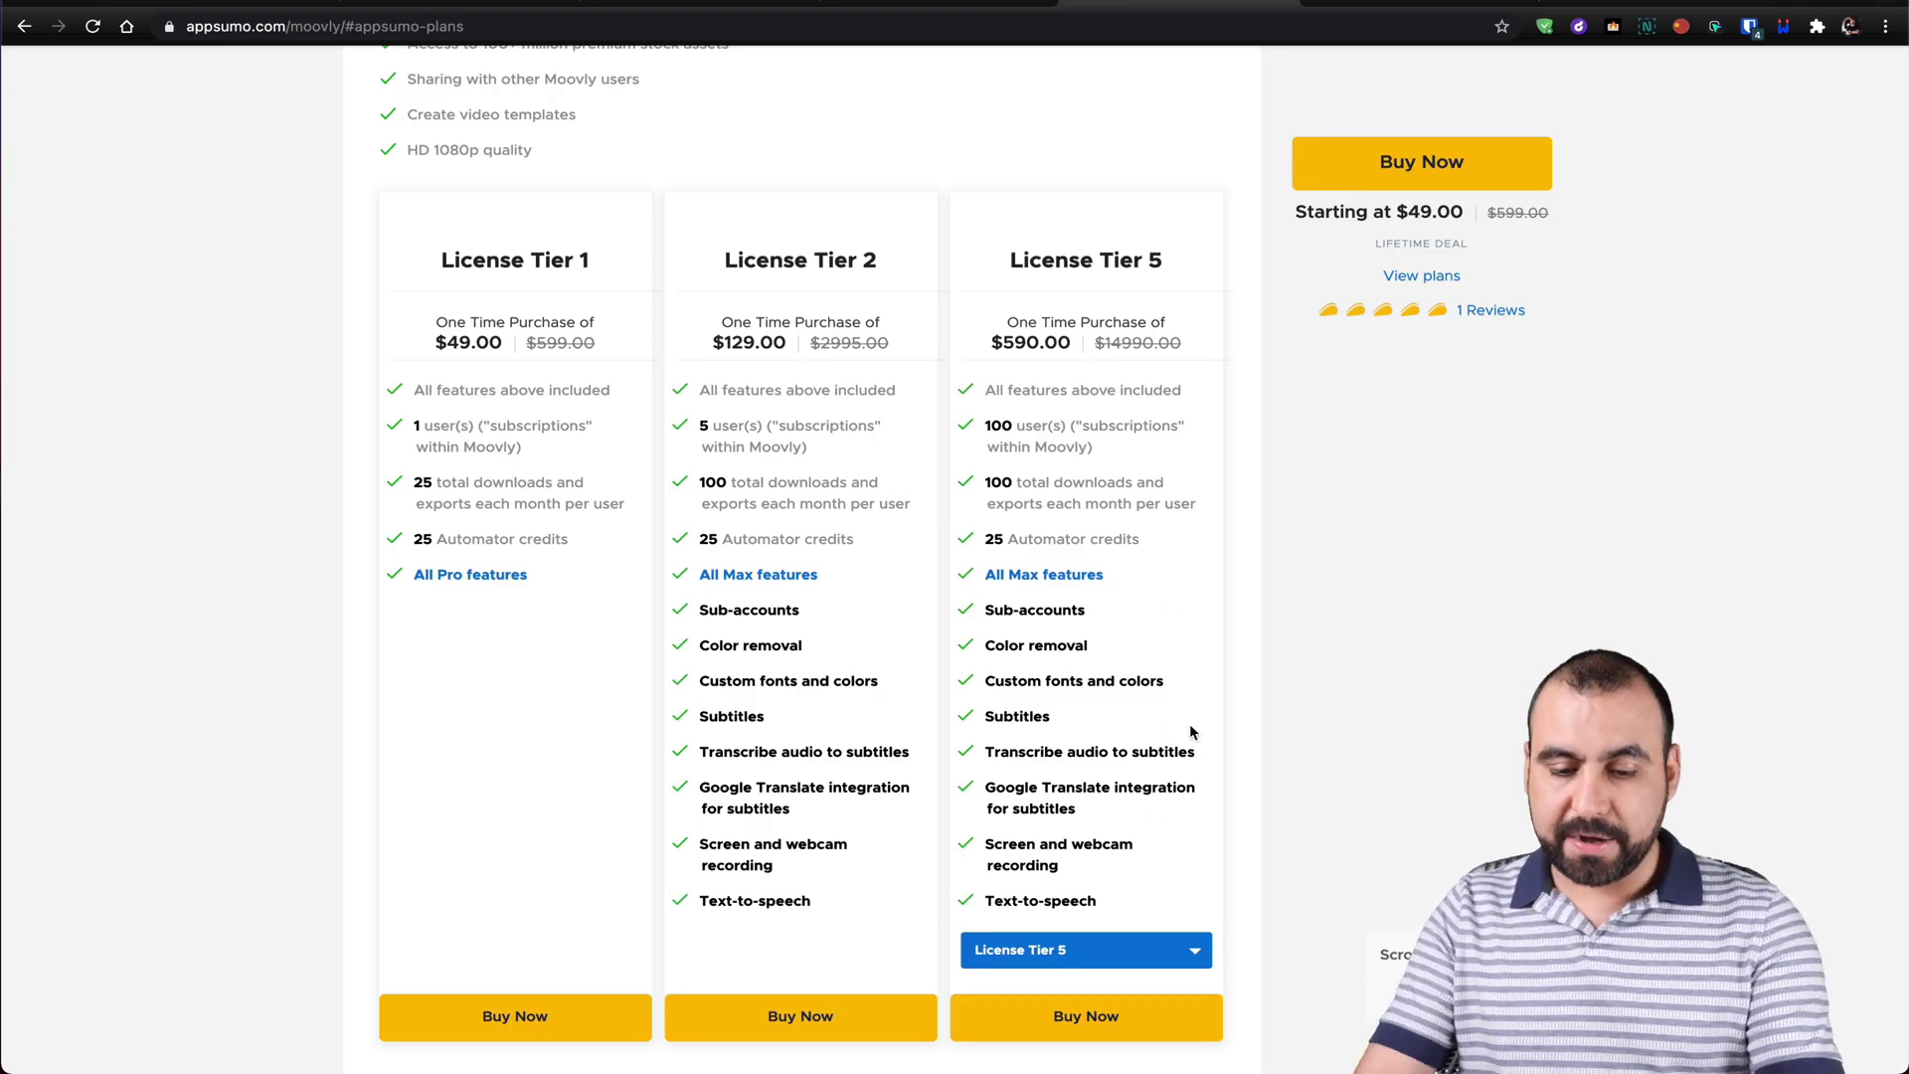
# Search the AppSumo deal page for 'cname', 'custom' and 'domain'.
pyautogui.press('super+f')
pyautogui.write('cname')
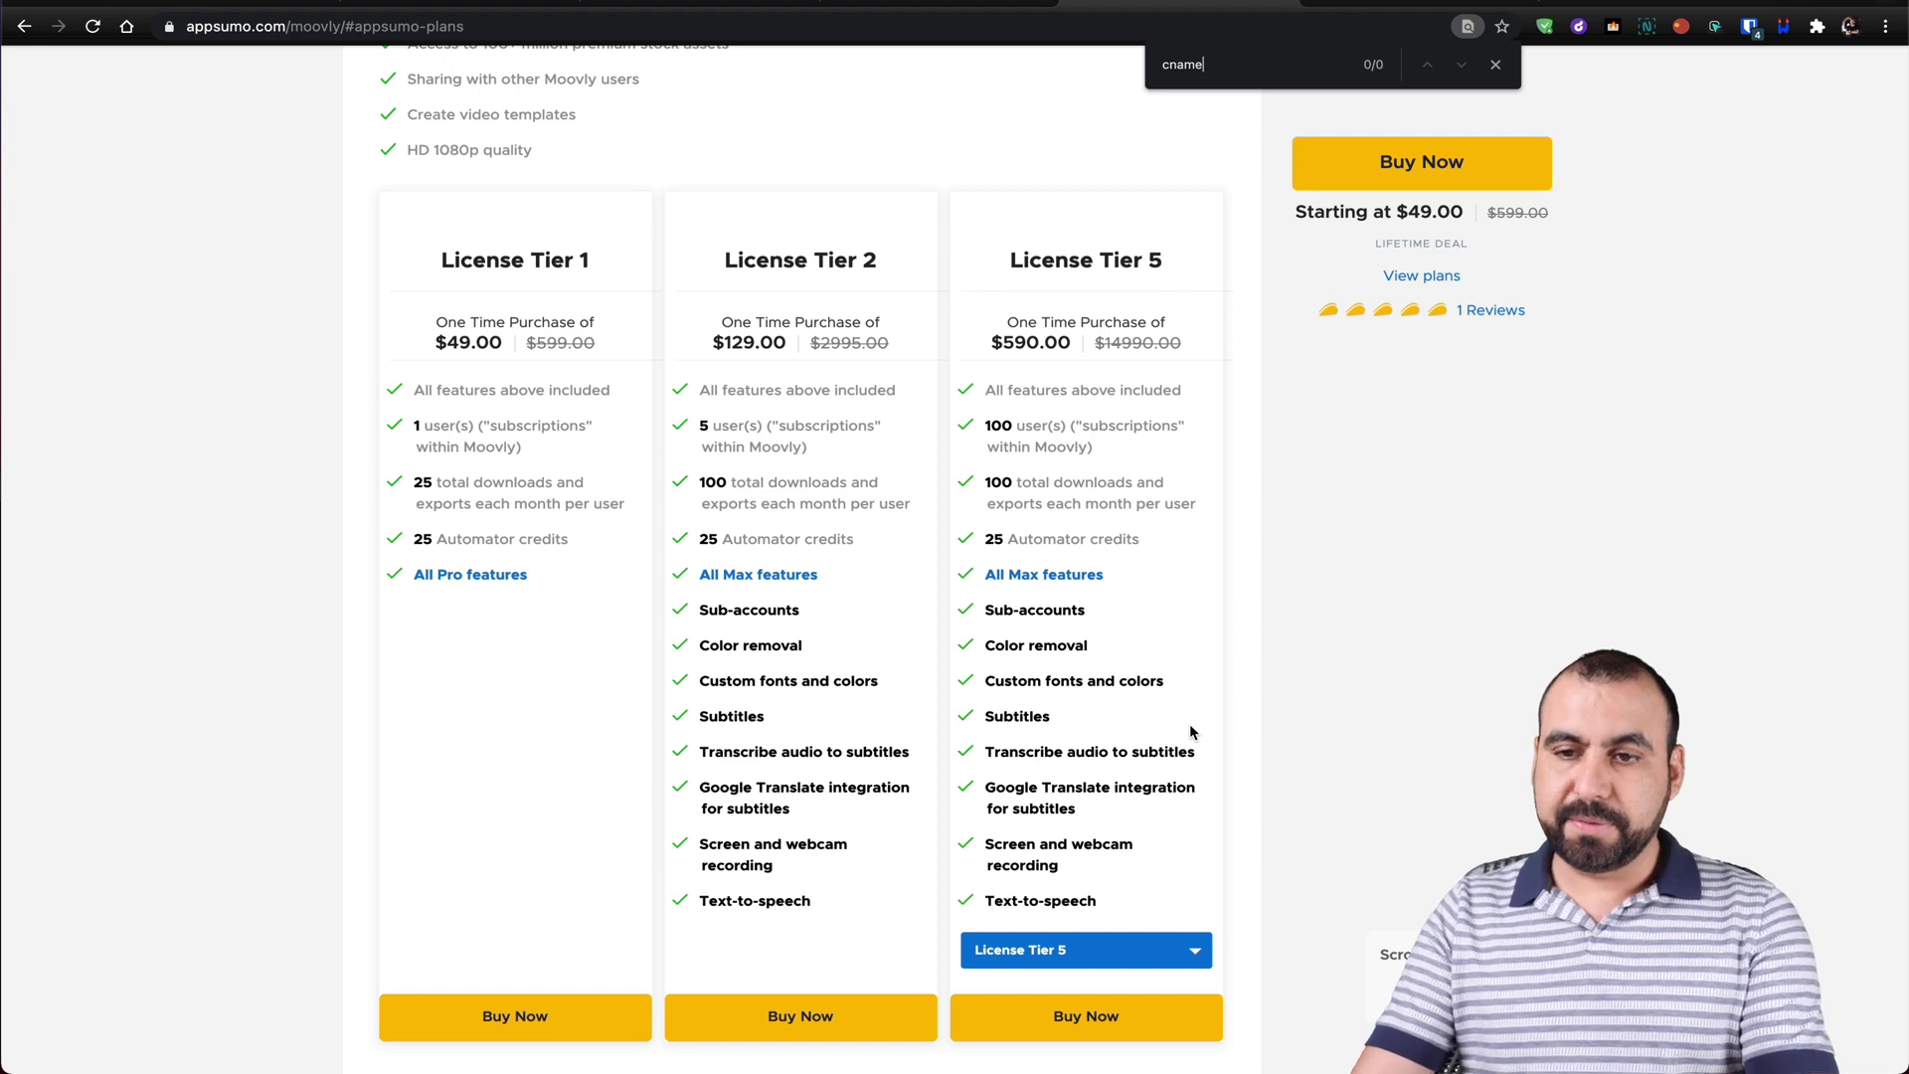
pyautogui.press('BackSpace')
pyautogui.press('BackSpace')
pyautogui.press('BackSpace')
pyautogui.press('BackSpace')
pyautogui.press('BackSpace')
pyautogui.write('custom')
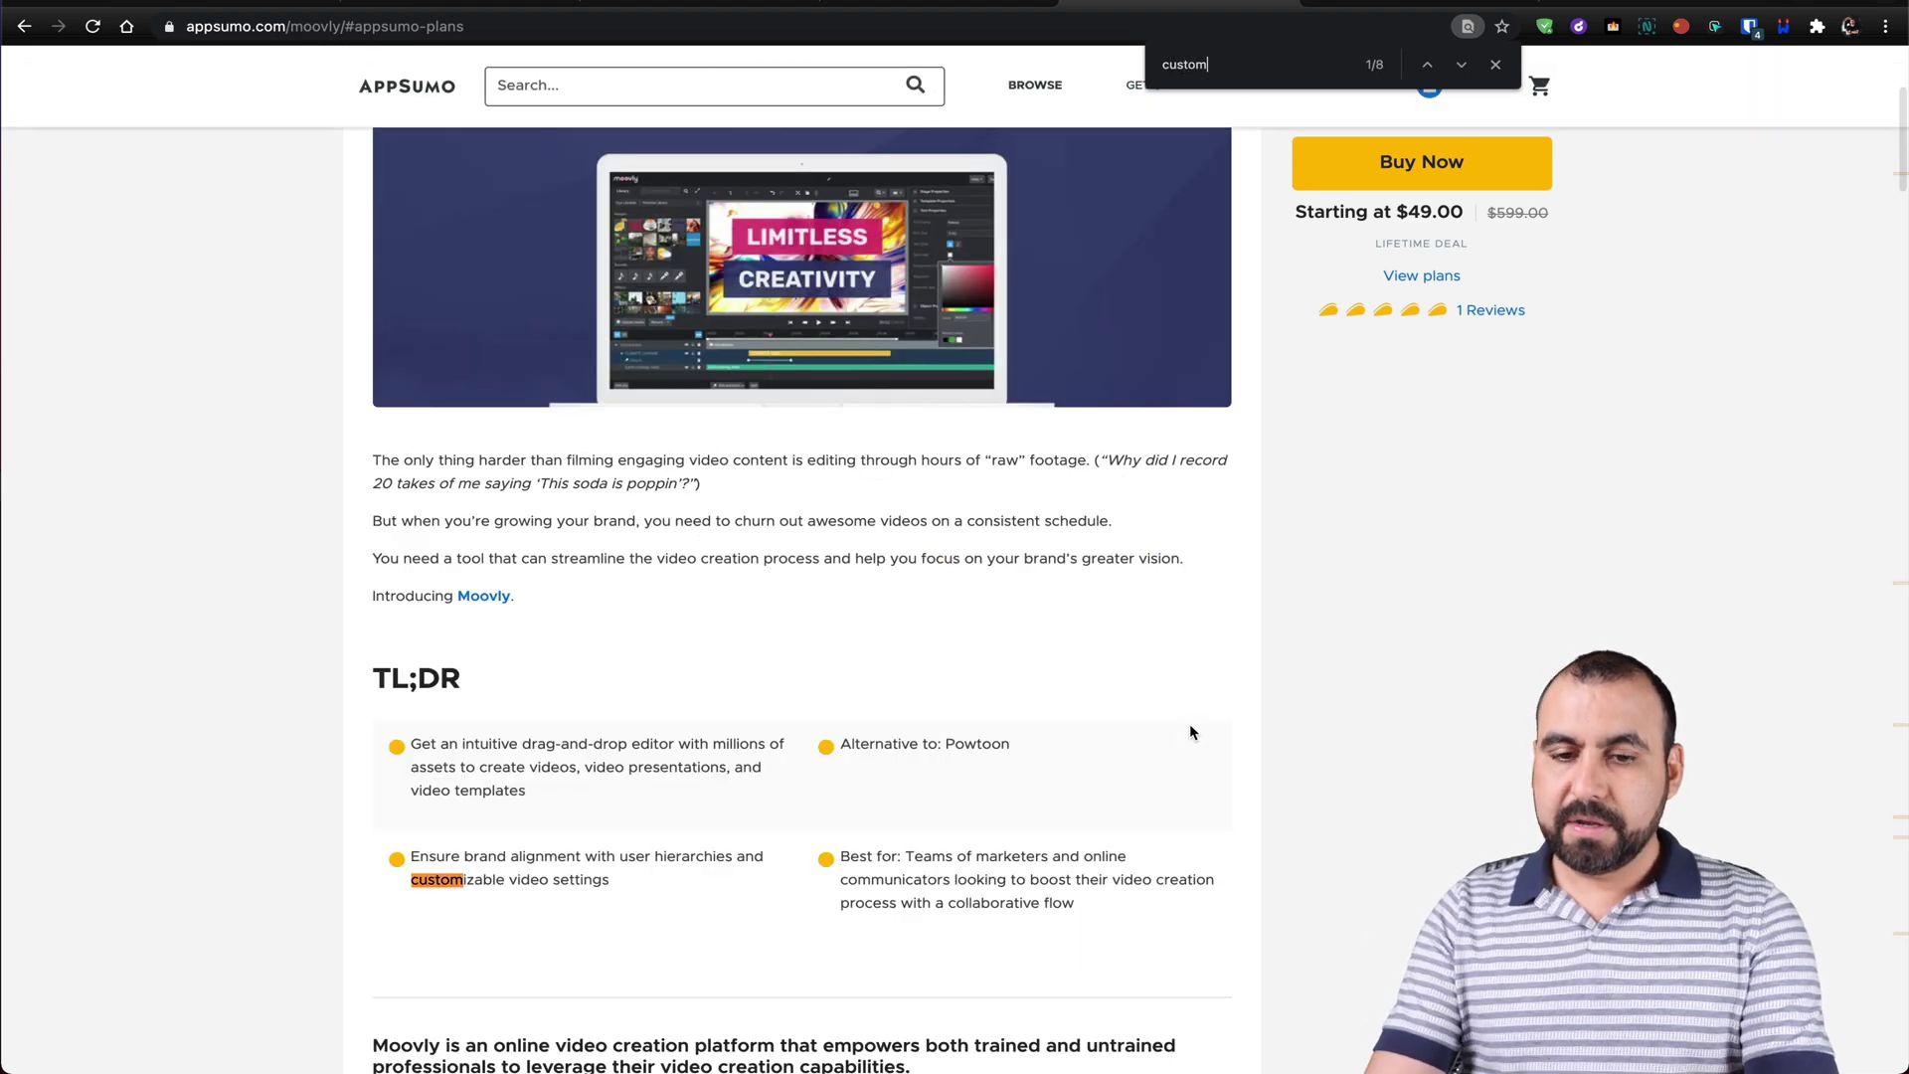
pyautogui.press('BackSpace')
pyautogui.press('BackSpace')
pyautogui.press('BackSpace')
pyautogui.press('BackSpace')
pyautogui.press('BackSpace')
pyautogui.press('BackSpace')
pyautogui.write('domain')
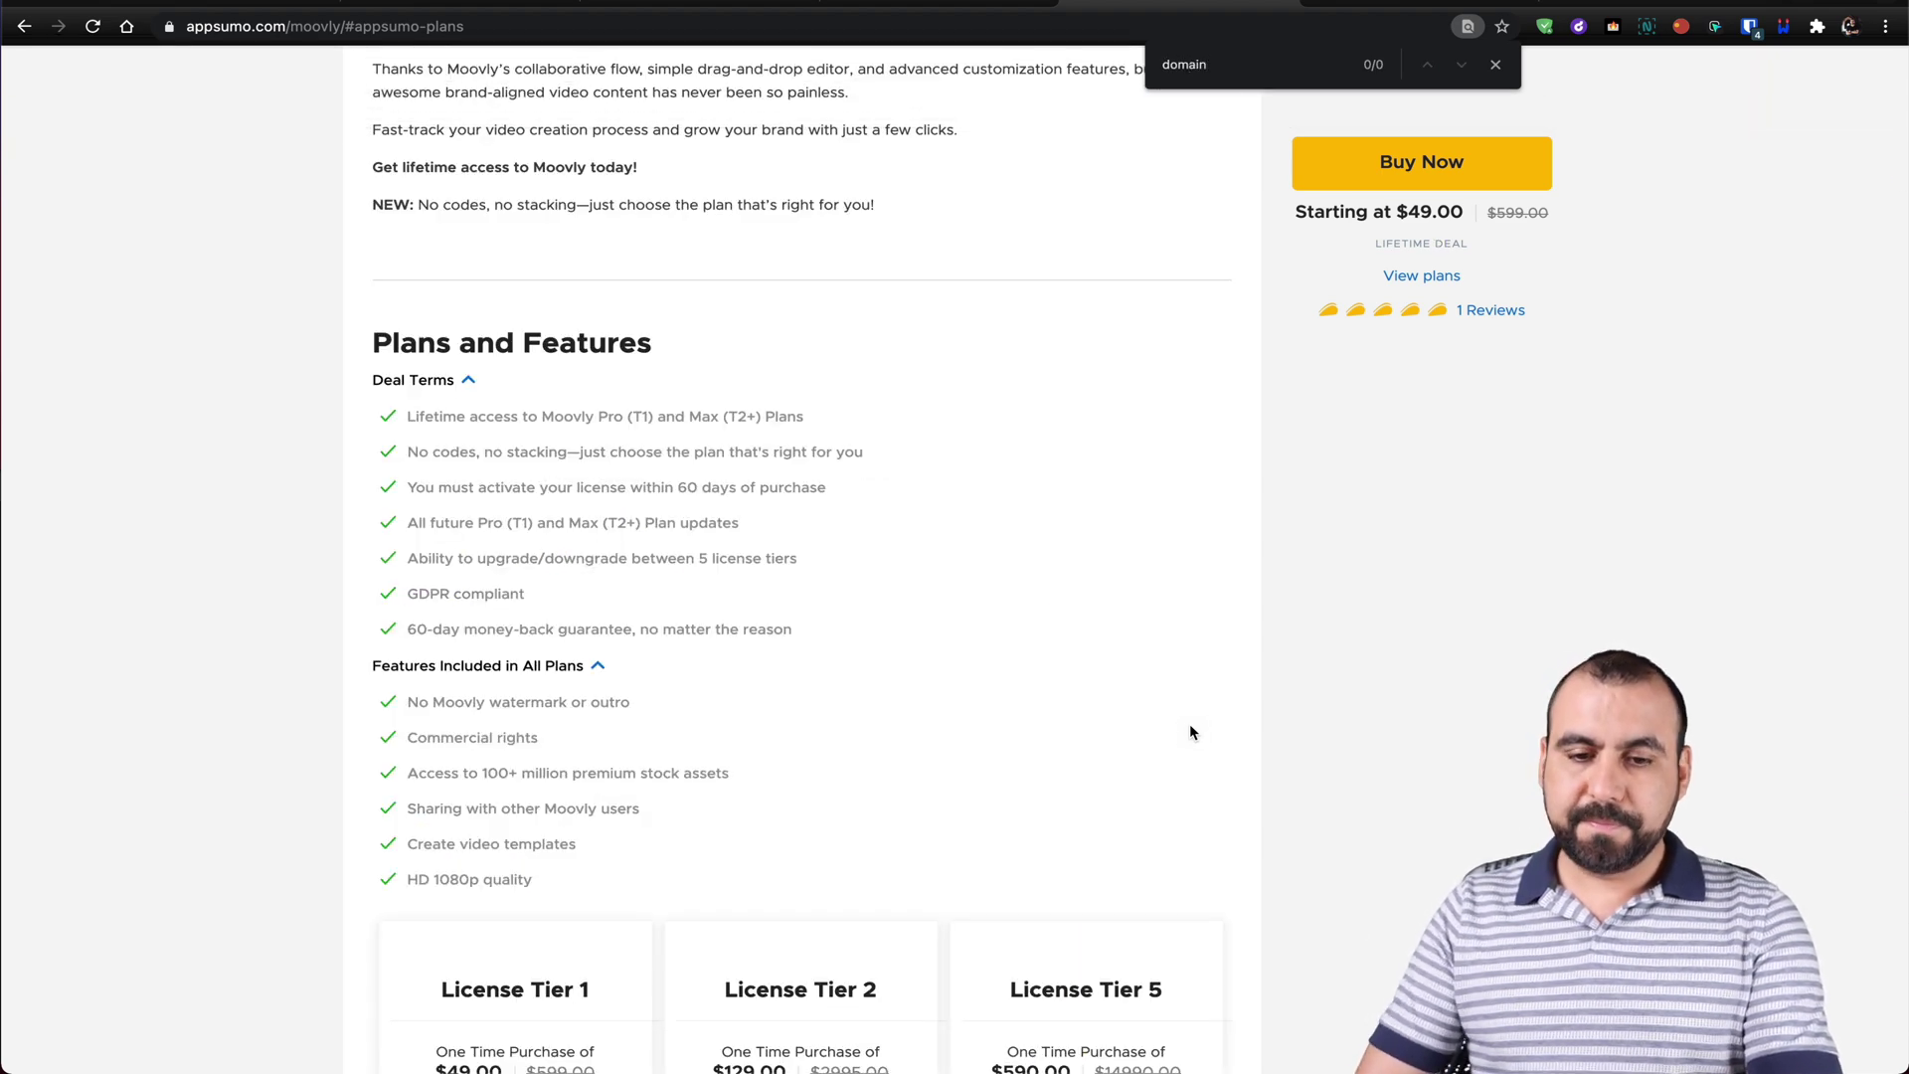
pyautogui.scroll(-20, 1189, 733)
# Open the deal's Questions and search them for 'main' and 'cname'.
pyautogui.click(601, 239)
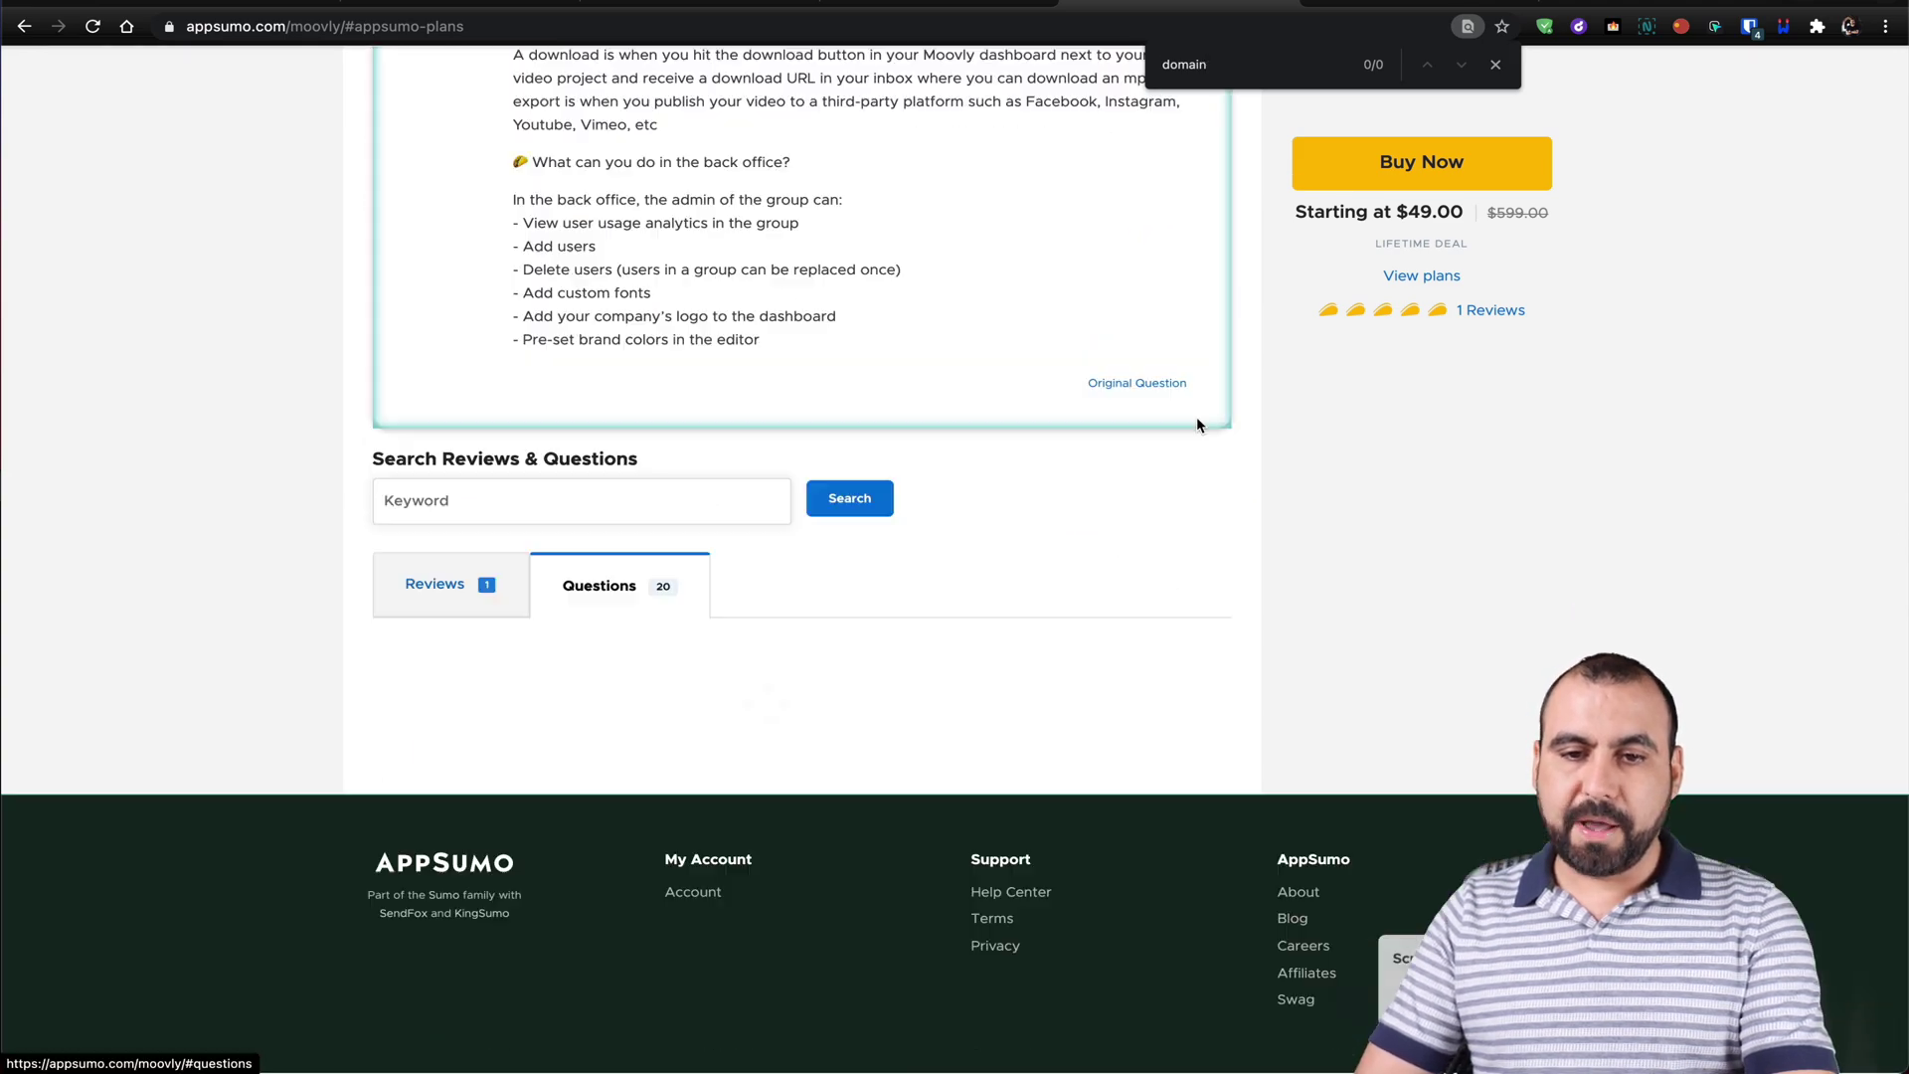
pyautogui.press('BackSpace')
pyautogui.press('BackSpace')
pyautogui.press('BackSpace')
pyautogui.press('BackSpace')
pyautogui.write('an')
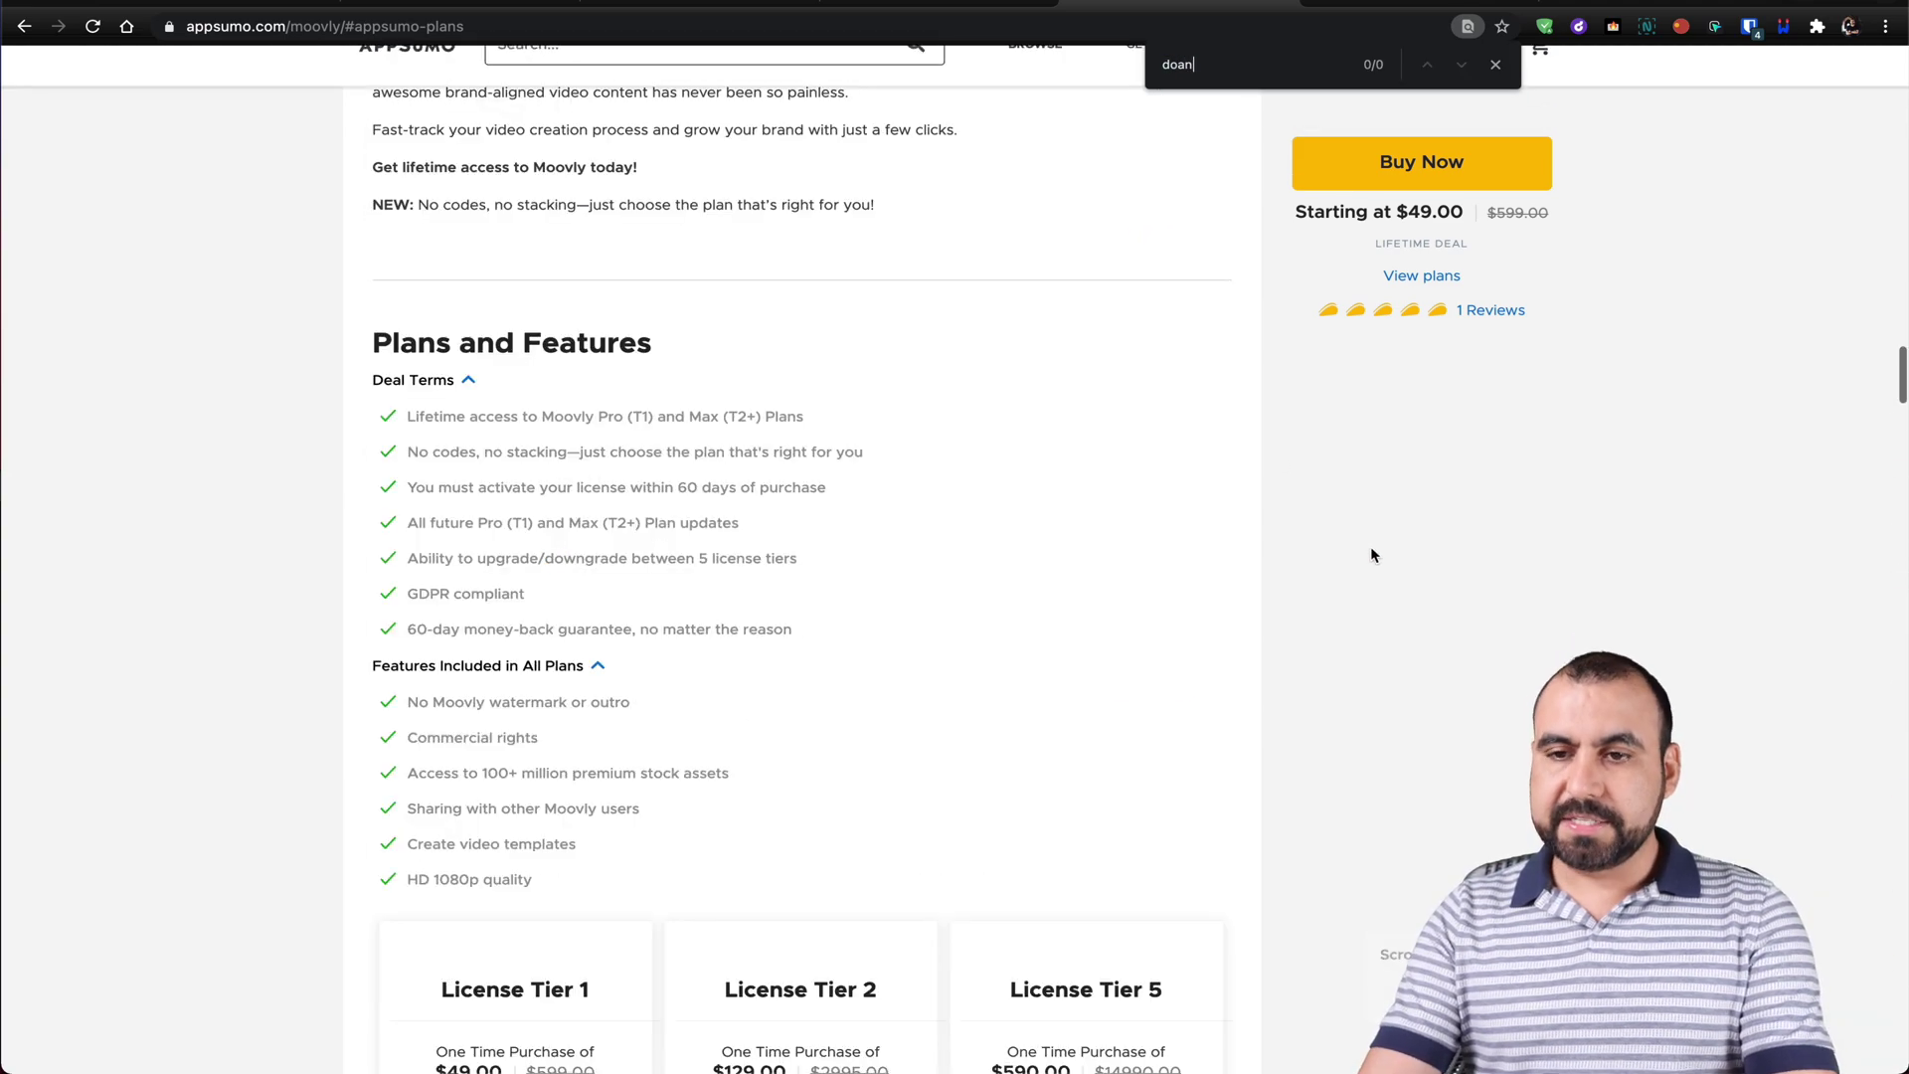
pyautogui.write('in')
pyautogui.press('BackSpace')
pyautogui.write('main')
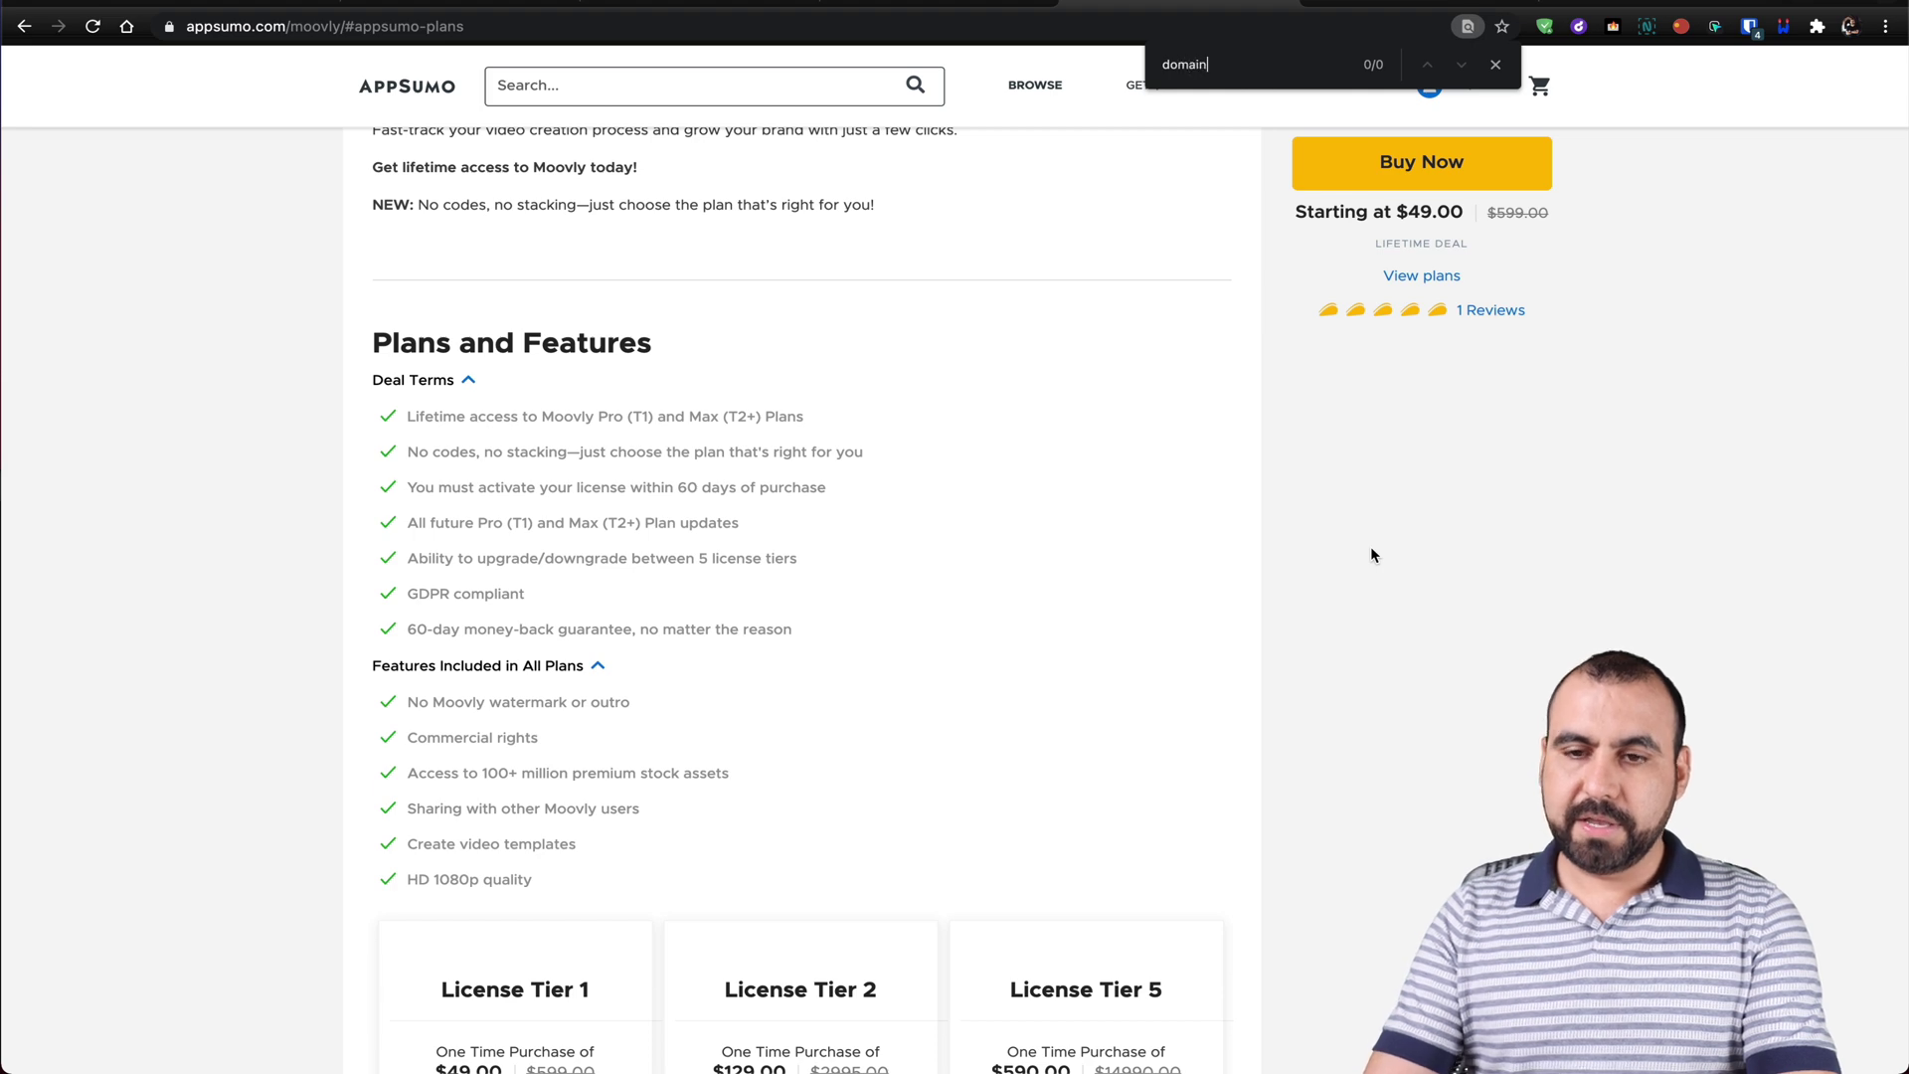
pyautogui.press('BackSpace')
pyautogui.press('BackSpace')
pyautogui.press('BackSpace')
pyautogui.press('BackSpace')
pyautogui.press('BackSpace')
pyautogui.press('BackSpace')
pyautogui.write('cname')
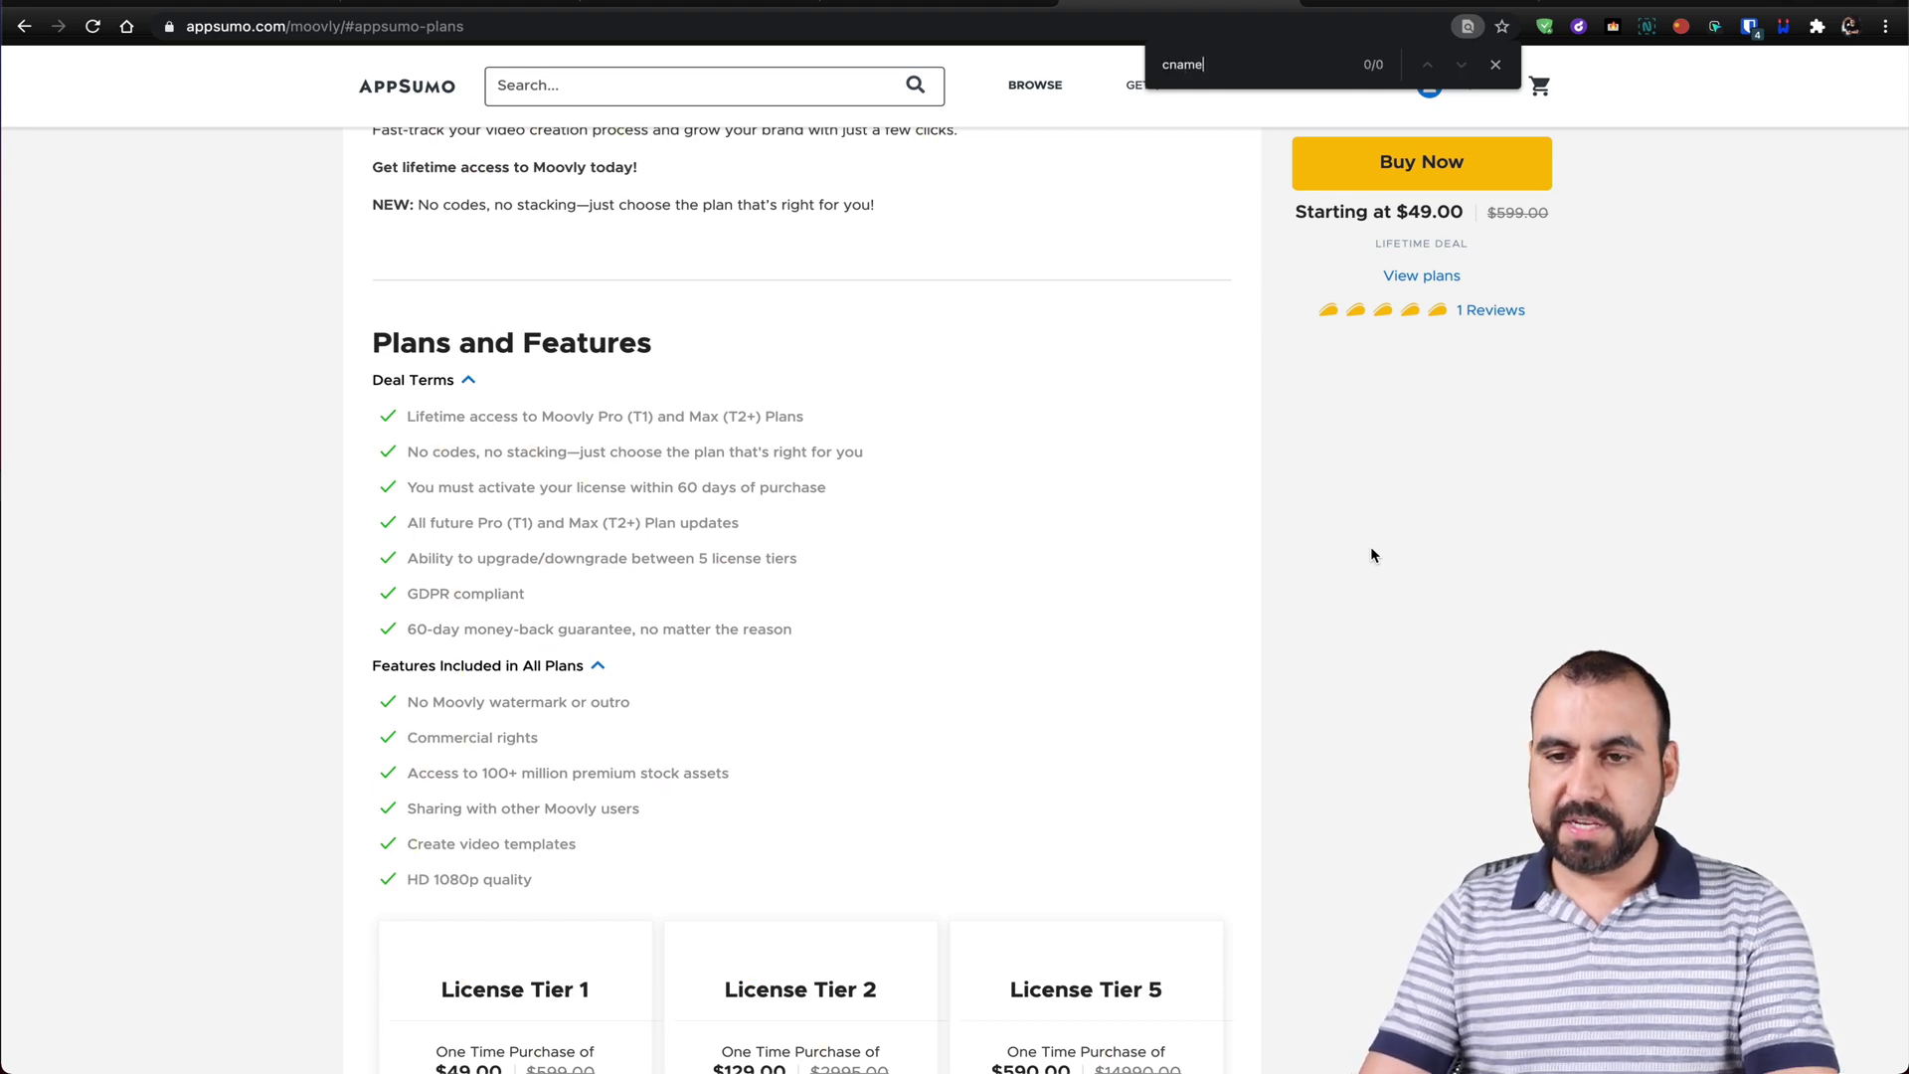
# Switch back to the Moovly dashboard to view the My Projects list with Project 1 and Project 0.
pyautogui.click(1421, 3)
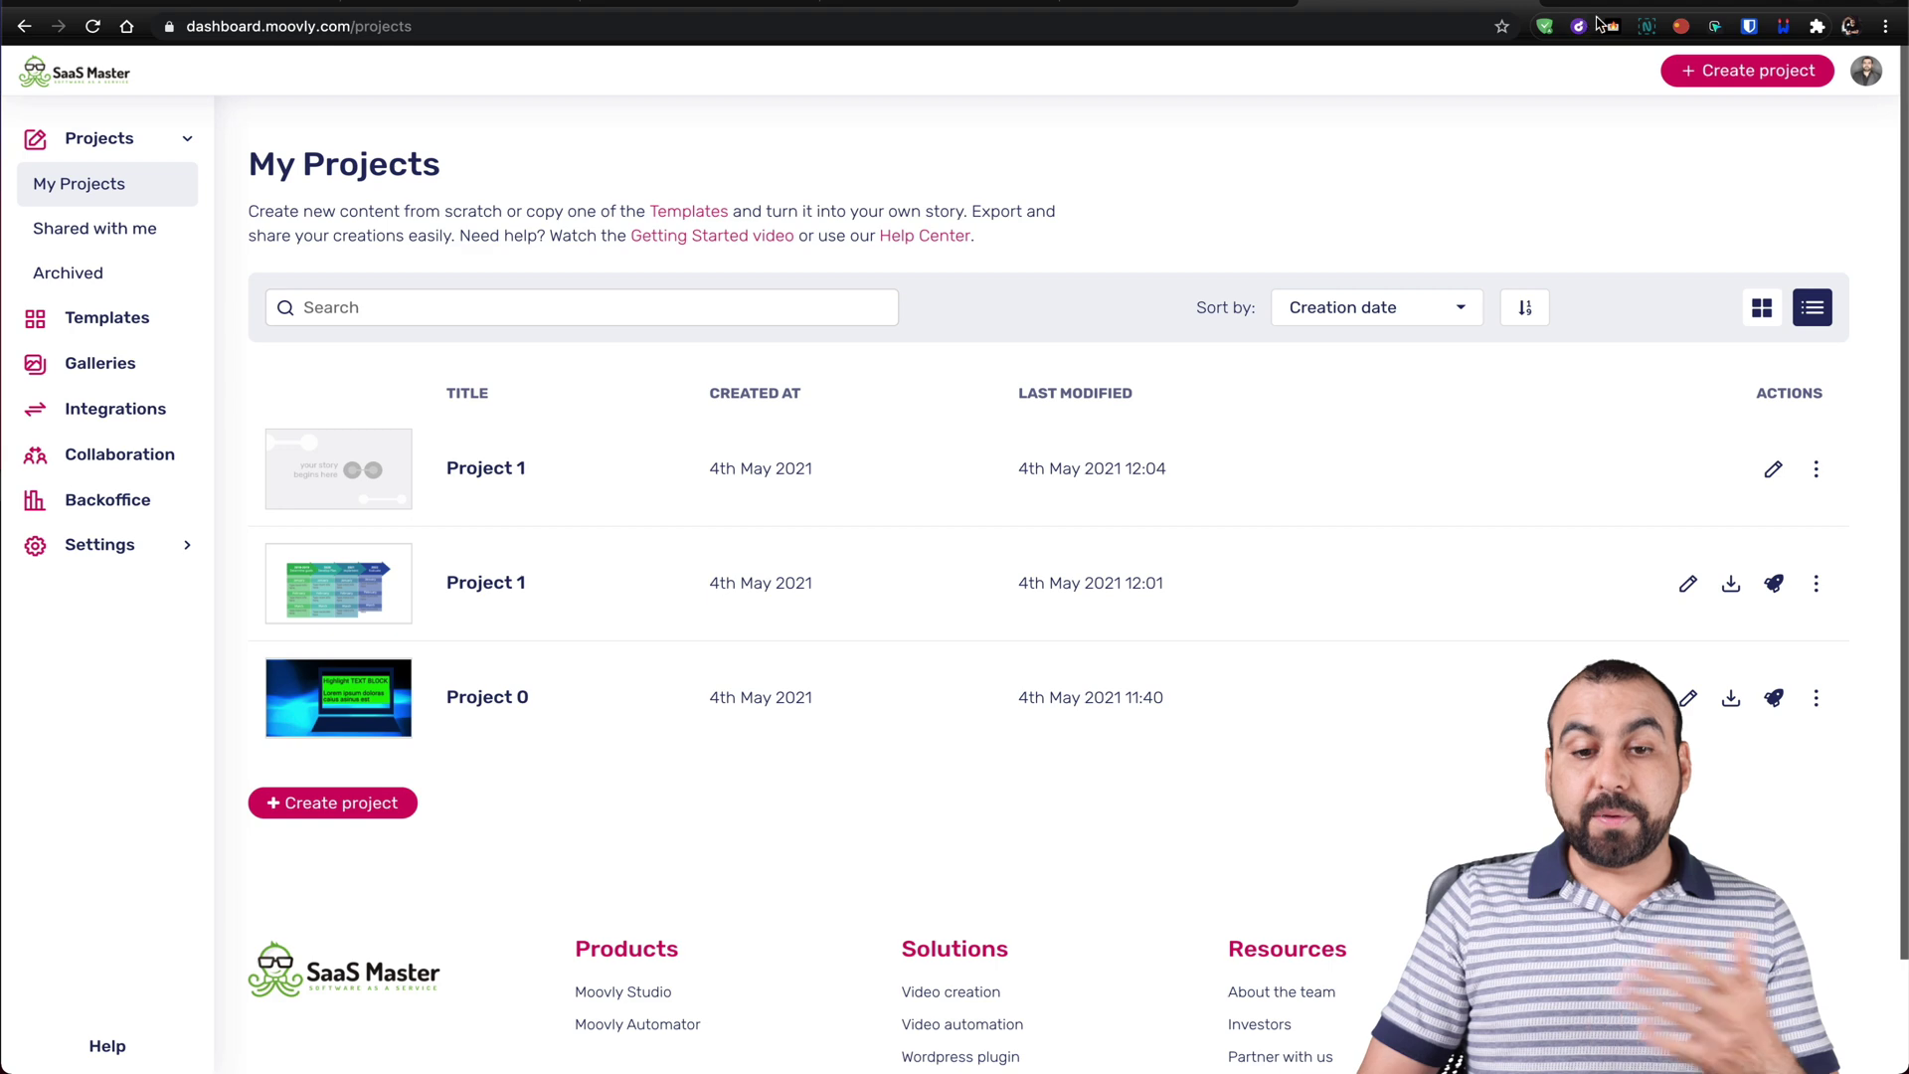